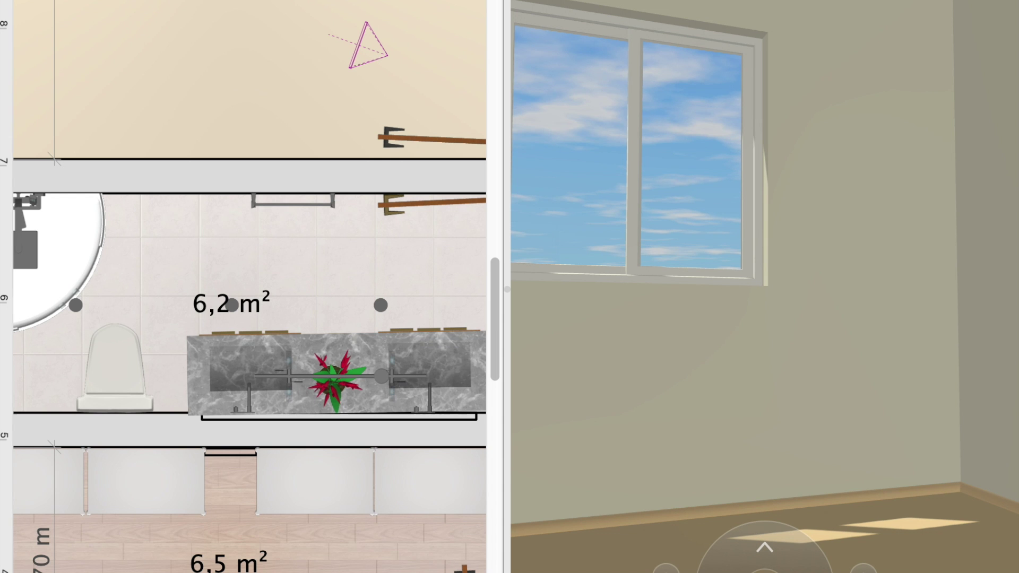
Step: Replace a trial double bed with a single red-patterned bed against the bedroom's left wall
{"action": "scroll", "coordinate": [273, 177], "scroll_direction": "up", "scroll_amount": 10}
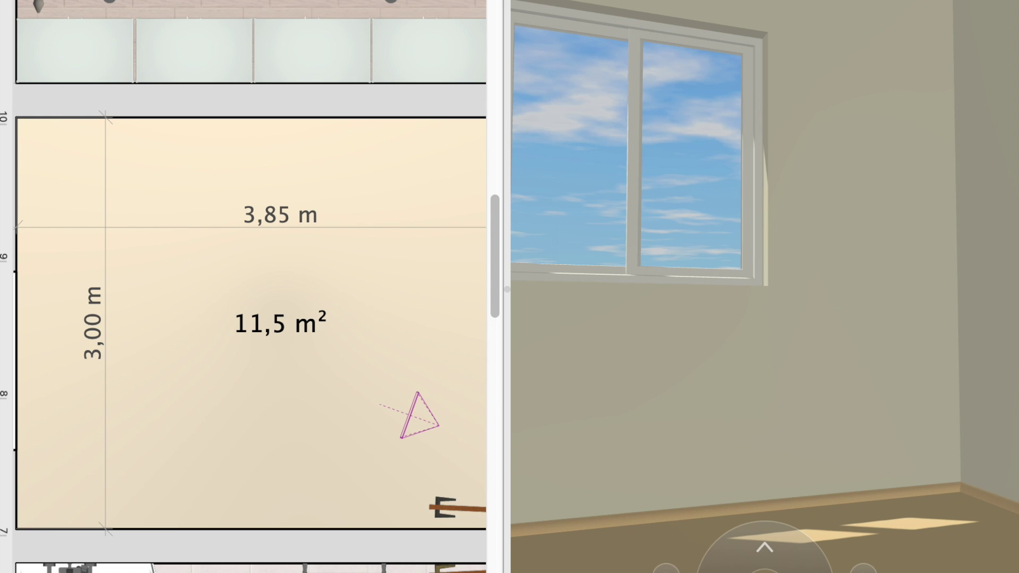
{"action": "left_click_drag", "start_coordinate": [241, 278], "coordinate": [244, 282]}
{"action": "left_click_drag", "start_coordinate": [970, 443], "coordinate": [942, 445]}
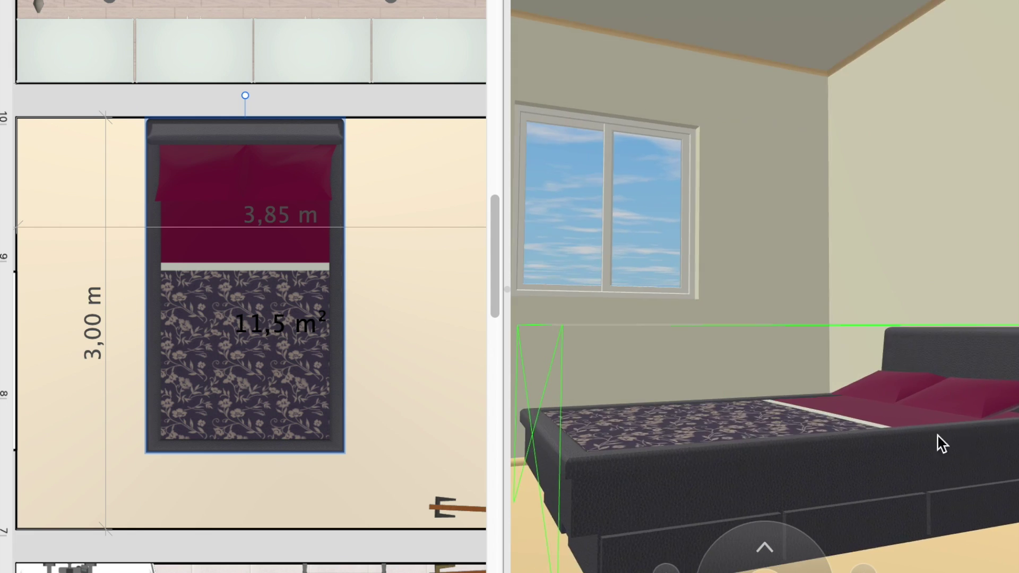
{"action": "key", "text": "Delete"}
{"action": "left_click_drag", "start_coordinate": [291, 387], "coordinate": [216, 262]}
Step: Drop a wardrobe along the bedroom's right wall
{"action": "scroll", "coordinate": [217, 262], "scroll_direction": "right", "scroll_amount": 3}
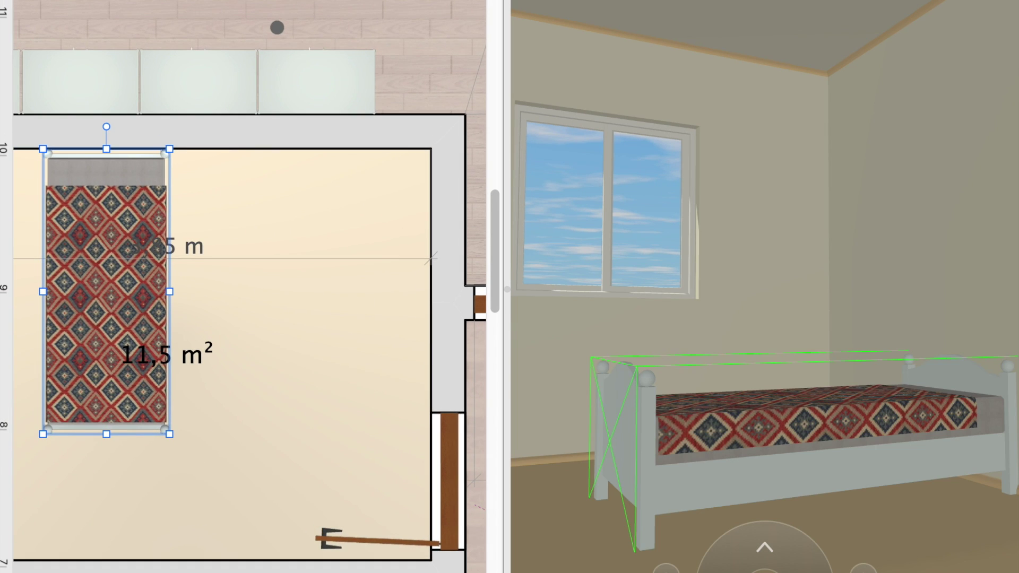
{"action": "key", "text": "Escape"}
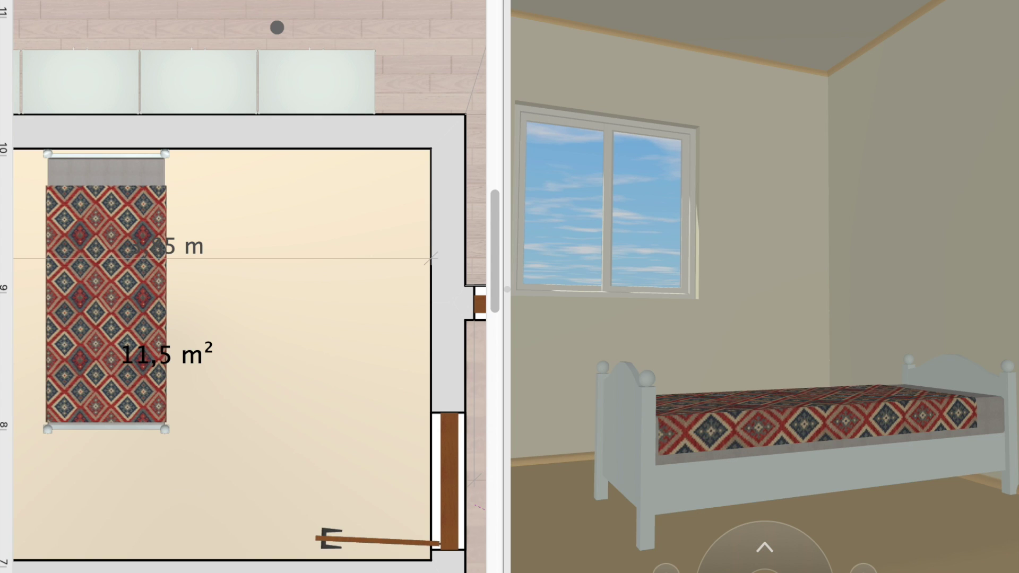
{"action": "left_click_drag", "start_coordinate": [364, 157], "coordinate": [434, 220]}
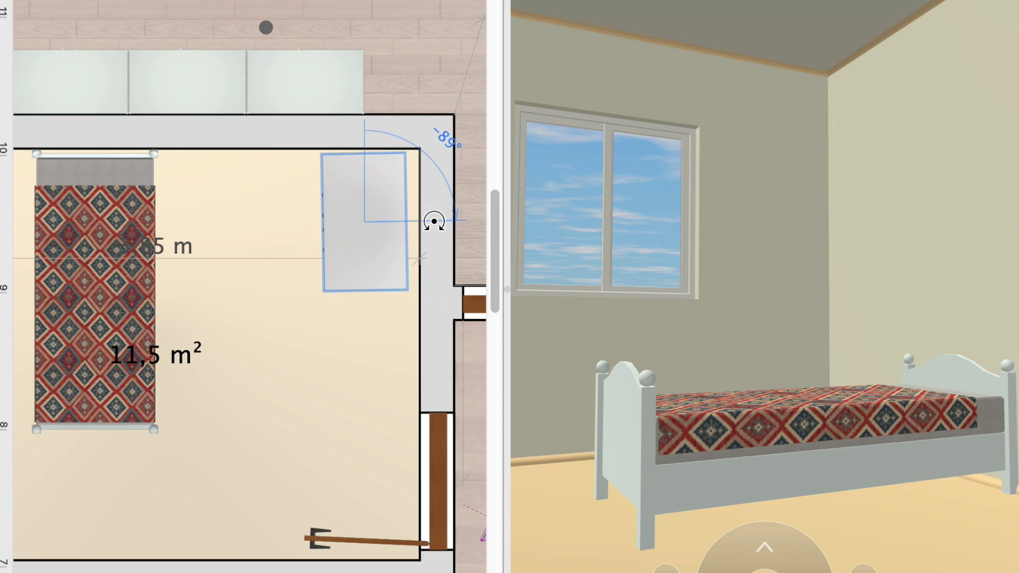
Step: Duplicate the wardrobe and place the copy below the original on the right wall
{"action": "right_click", "coordinate": [370, 203]}
{"action": "left_click", "coordinate": [408, 300]}
{"action": "left_click_drag", "start_coordinate": [466, 327], "coordinate": [340, 314]}
{"action": "scroll", "coordinate": [677, 331], "scroll_direction": "right", "scroll_amount": 10}
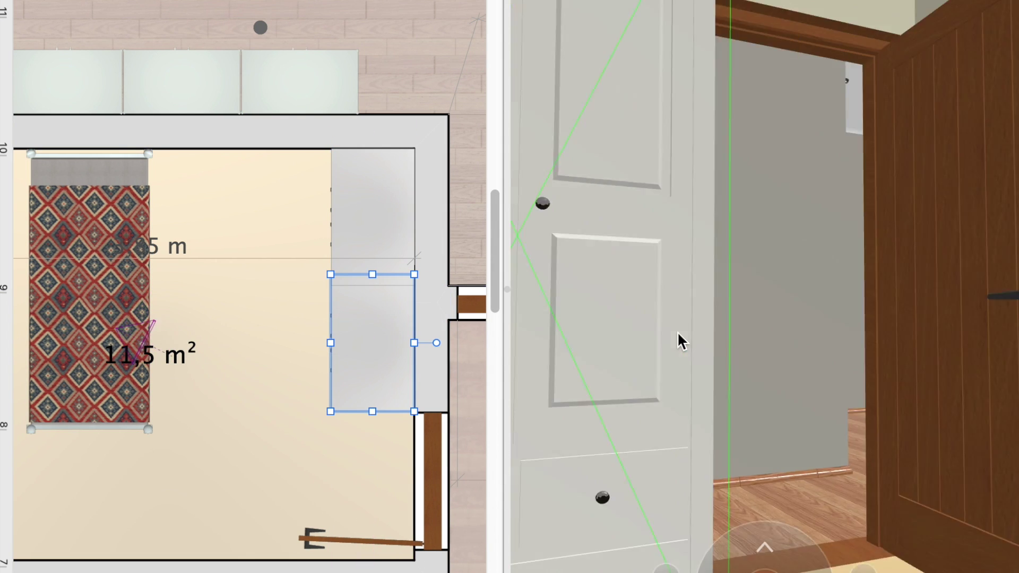
{"action": "scroll", "coordinate": [677, 331], "scroll_direction": "right", "scroll_amount": 10}
{"action": "scroll", "coordinate": [329, 371], "scroll_direction": "down", "scroll_amount": 3}
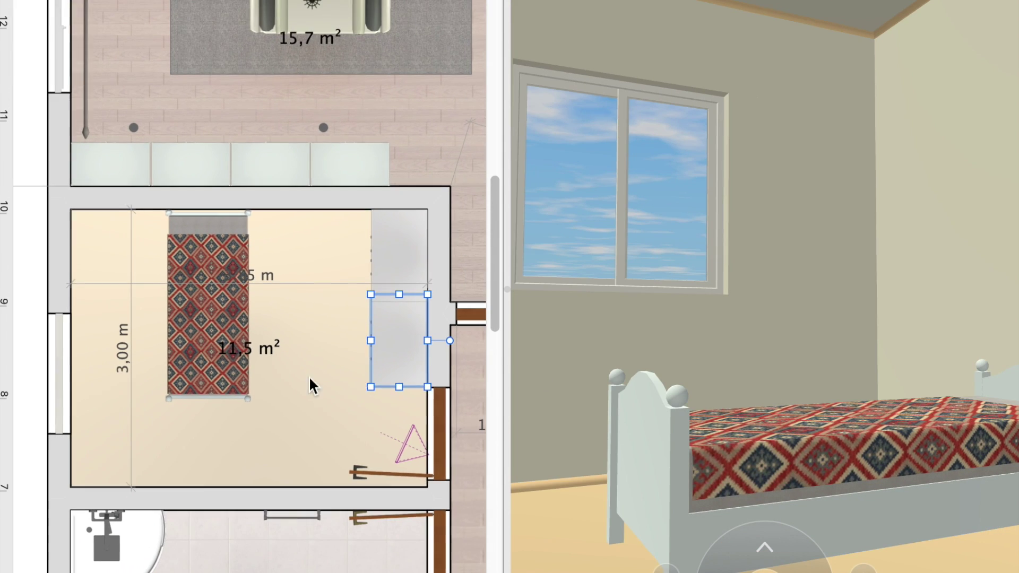
Step: Move the bed toward the room's centre and add a nightstand beside it on the top wall
{"action": "left_click", "coordinate": [212, 318]}
{"action": "left_click_drag", "start_coordinate": [212, 318], "coordinate": [253, 319]}
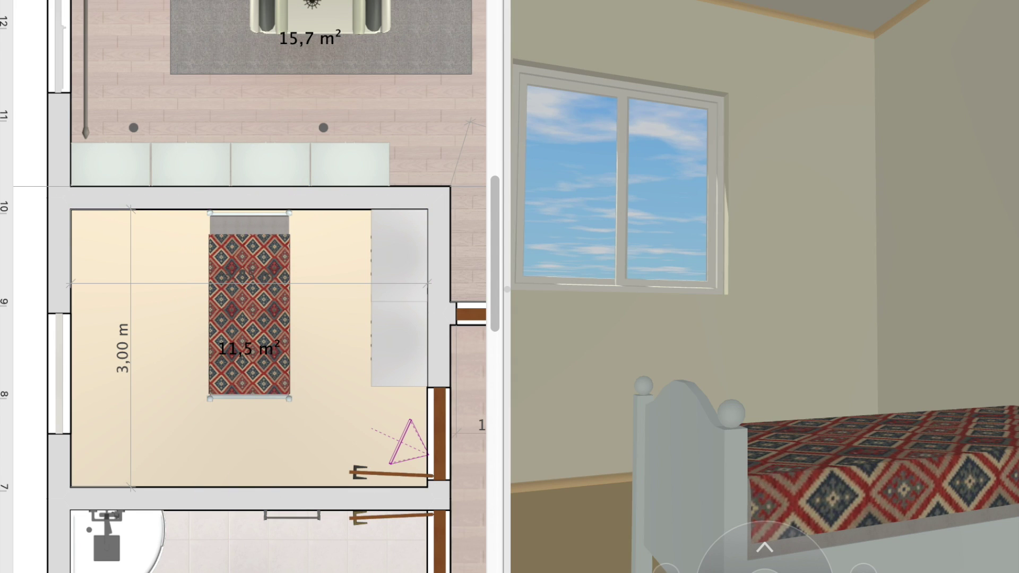
{"action": "left_click_drag", "start_coordinate": [300, 234], "coordinate": [307, 230]}
{"action": "left_click", "coordinate": [246, 318]}
{"action": "left_click_drag", "start_coordinate": [245, 318], "coordinate": [230, 309]}
Step: Add a shelf by the top-left wall near the bed
{"action": "left_click", "coordinate": [253, 264]}
{"action": "left_click_drag", "start_coordinate": [531, 371], "coordinate": [592, 399]}
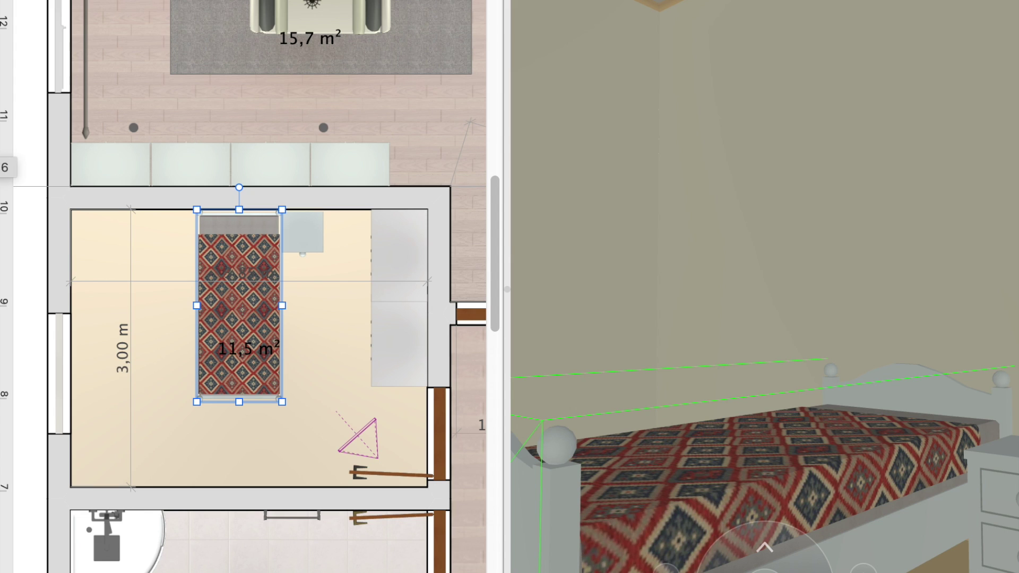
{"action": "left_click_drag", "start_coordinate": [192, 440], "coordinate": [133, 220]}
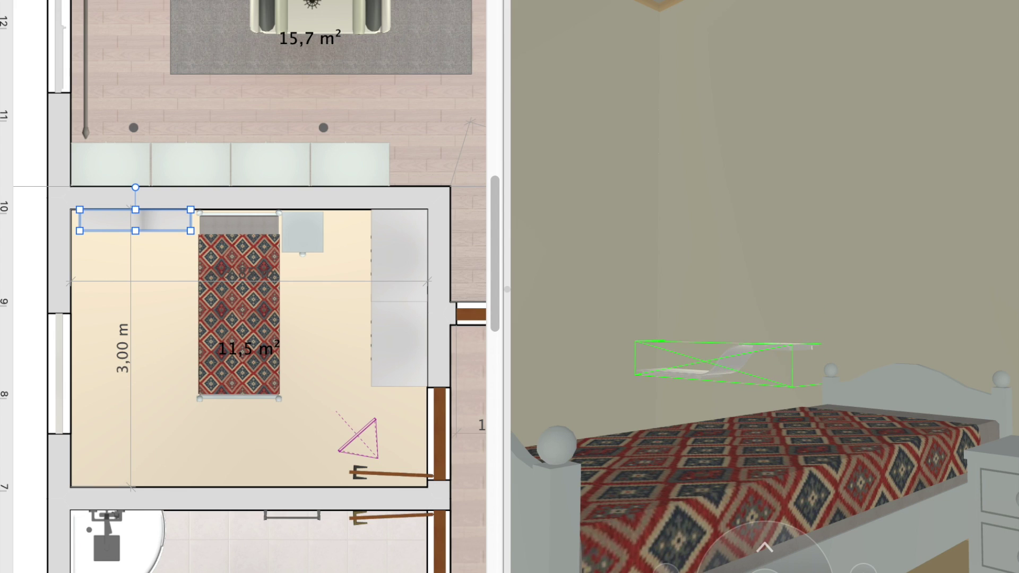
Step: Delete the floating shelf from the bedroom
{"action": "left_click", "coordinate": [908, 285]}
{"action": "left_click", "coordinate": [769, 375]}
{"action": "key", "text": "Delete"}
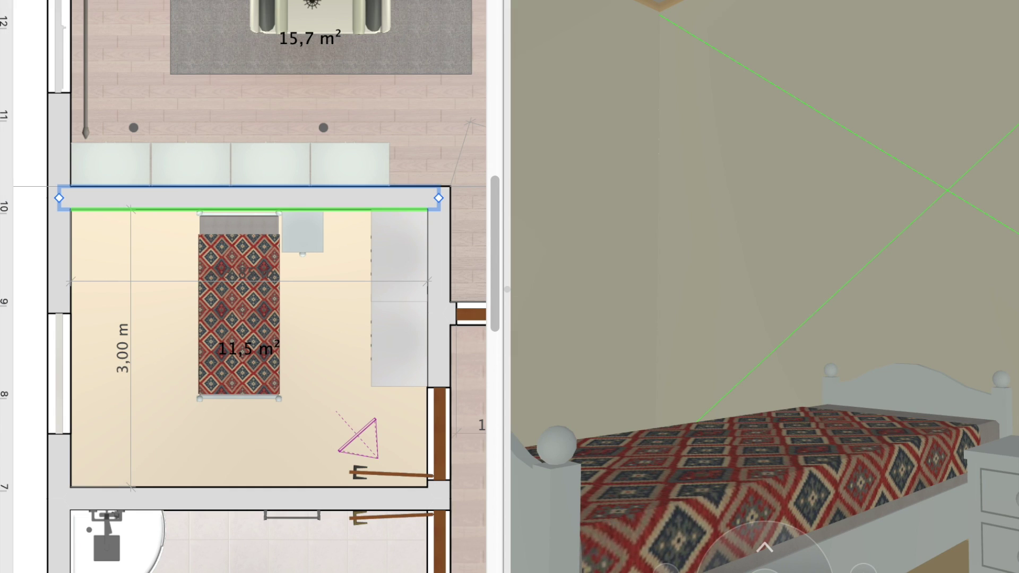
Step: Paint the bedroom's top wall a light neutral grey
{"action": "left_click", "coordinate": [669, 152]}
{"action": "left_click", "coordinate": [776, 150]}
{"action": "left_click", "coordinate": [679, 236]}
Step: Place a grey table in the bedroom's top-left corner, left of the headboard
{"action": "left_click_drag", "start_coordinate": [546, 284], "coordinate": [708, 285]}
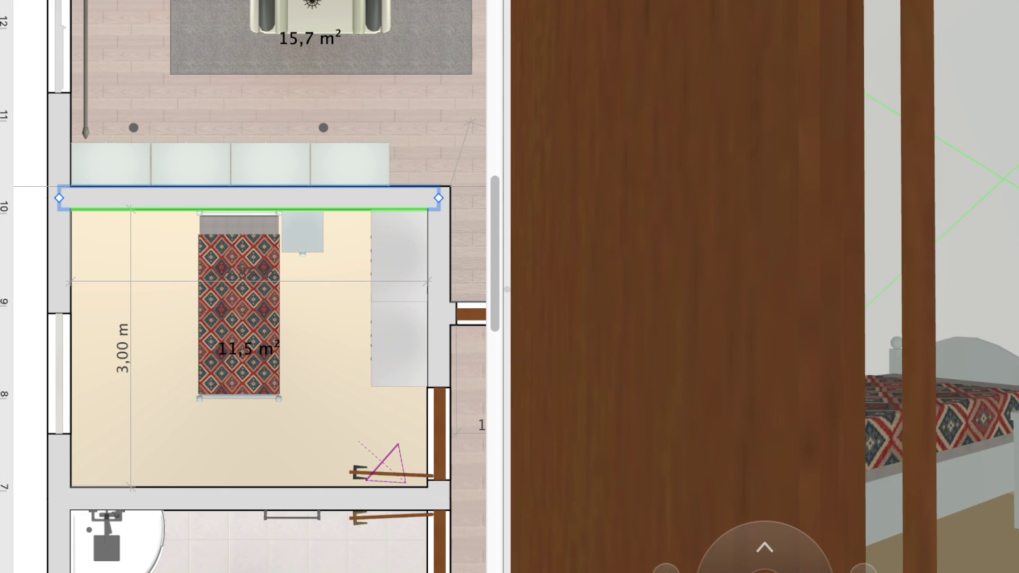
{"action": "scroll", "coordinate": [773, 557], "scroll_direction": "down", "scroll_amount": 3}
{"action": "scroll", "coordinate": [898, 375], "scroll_direction": "up", "scroll_amount": 3}
{"action": "scroll", "coordinate": [902, 375], "scroll_direction": "down", "scroll_amount": 3}
{"action": "left_click_drag", "start_coordinate": [901, 375], "coordinate": [769, 375]}
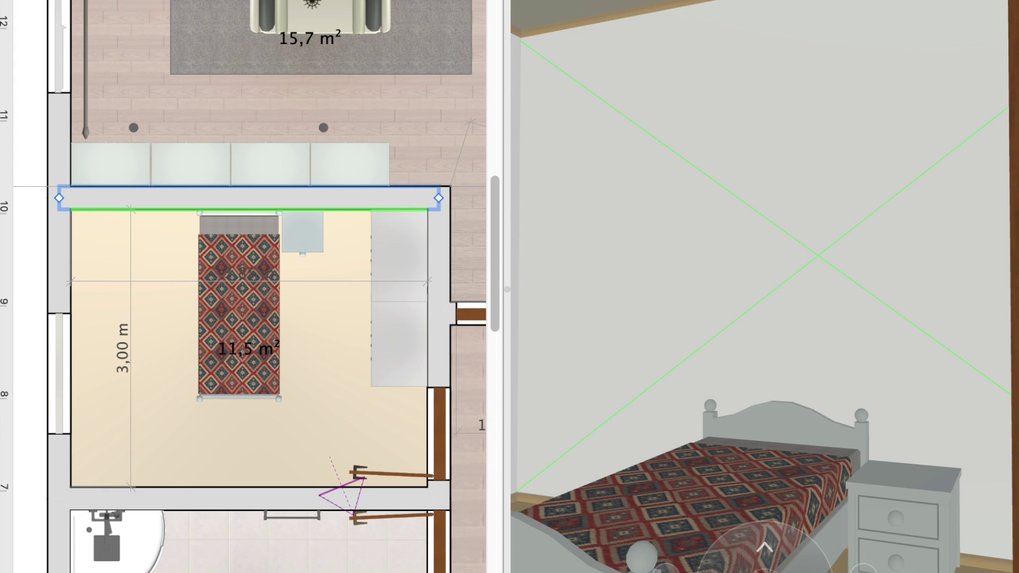
{"action": "left_click_drag", "start_coordinate": [22, 238], "coordinate": [136, 237]}
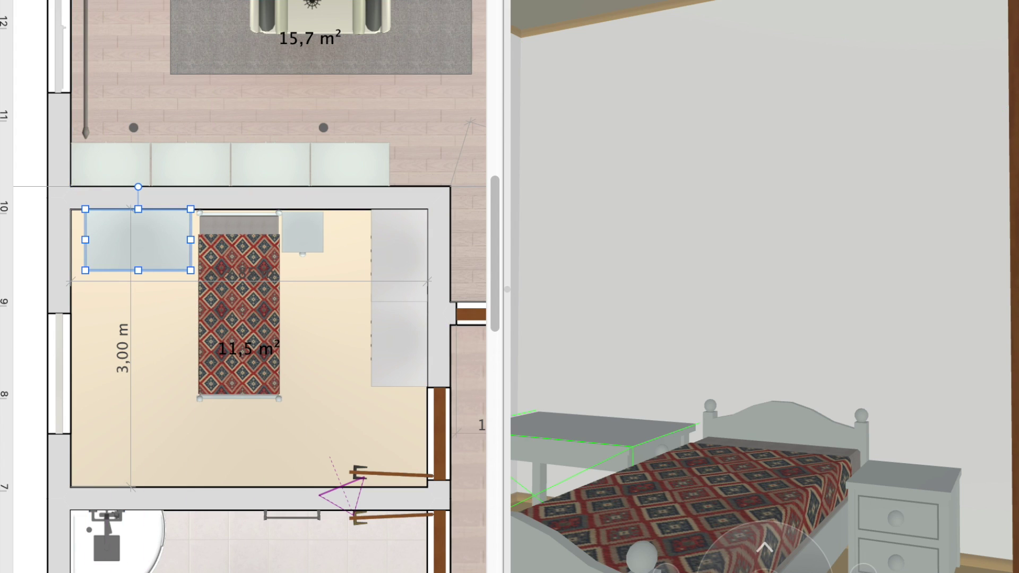
Step: Swap the table for a wider top-left corner desk and nudge the bed and nightstand to fit
{"action": "key", "text": "Delete"}
{"action": "left_click_drag", "start_coordinate": [145, 239], "coordinate": [135, 258]}
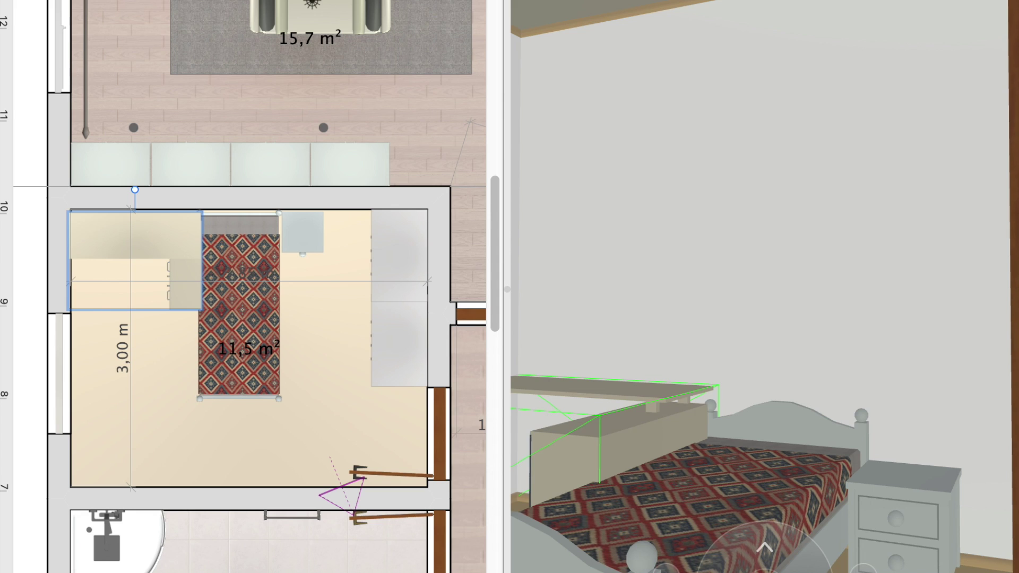
{"action": "left_click_drag", "start_coordinate": [303, 236], "coordinate": [314, 236]}
{"action": "left_click_drag", "start_coordinate": [235, 240], "coordinate": [245, 240]}
{"action": "left_click", "coordinate": [317, 234], "text": "shift"}
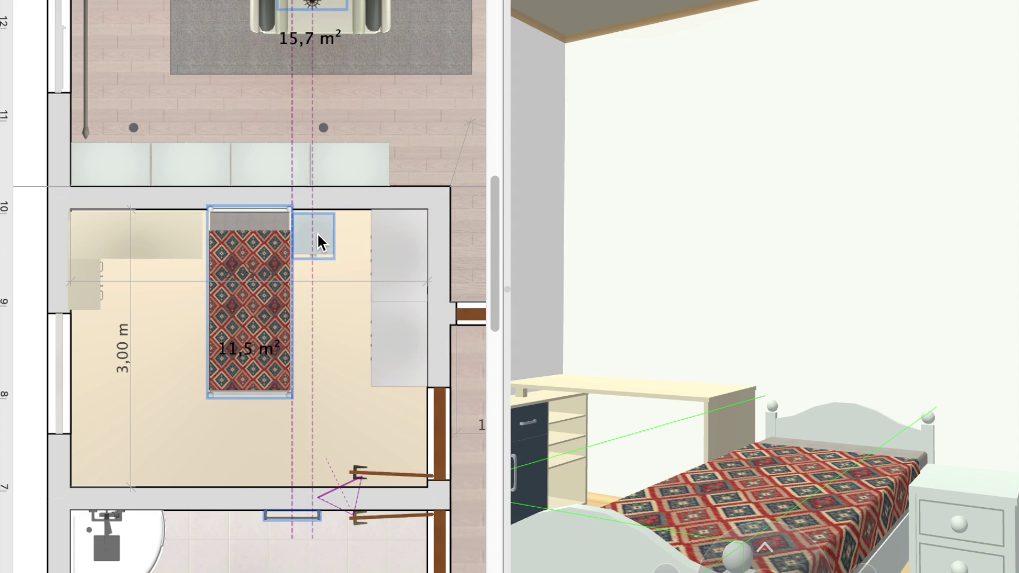
{"action": "left_click", "coordinate": [264, 264]}
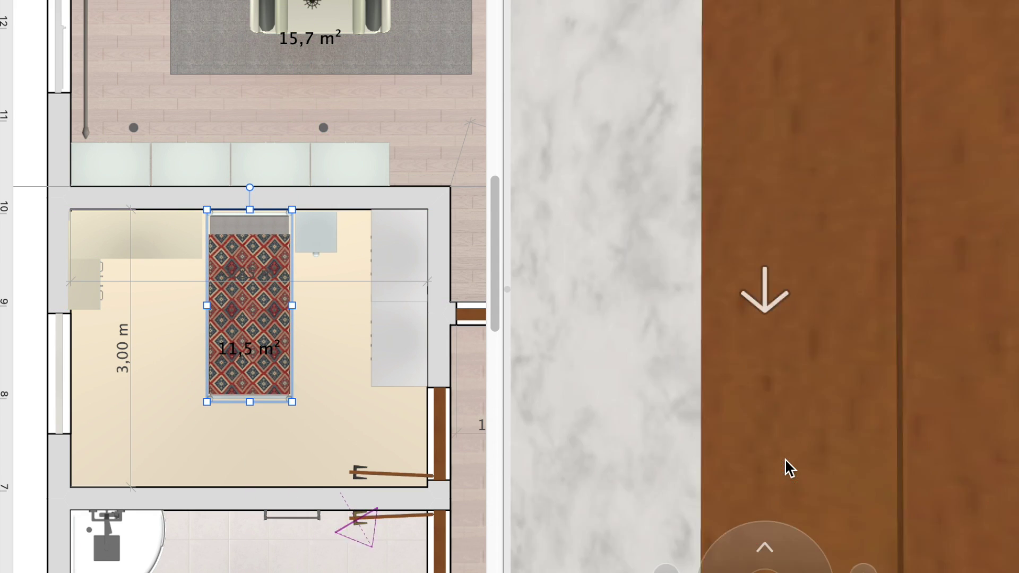
{"action": "left_click_drag", "start_coordinate": [787, 467], "coordinate": [787, 404]}
Step: Add an open cube bookcase and raise it onto the wall above the corner desk
{"action": "left_click_drag", "start_coordinate": [690, 265], "coordinate": [849, 266]}
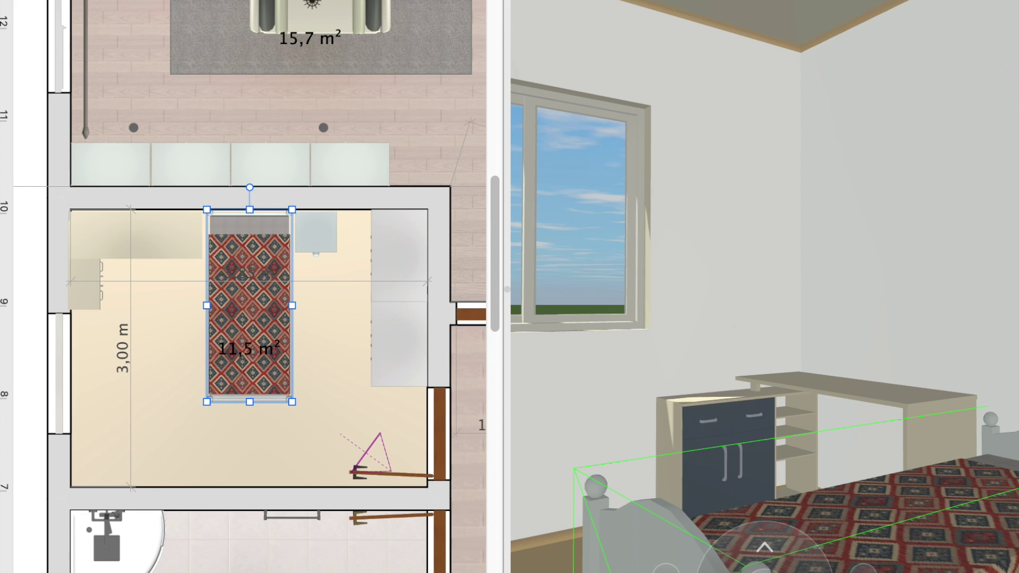
{"action": "left_click_drag", "start_coordinate": [167, 199], "coordinate": [139, 234]}
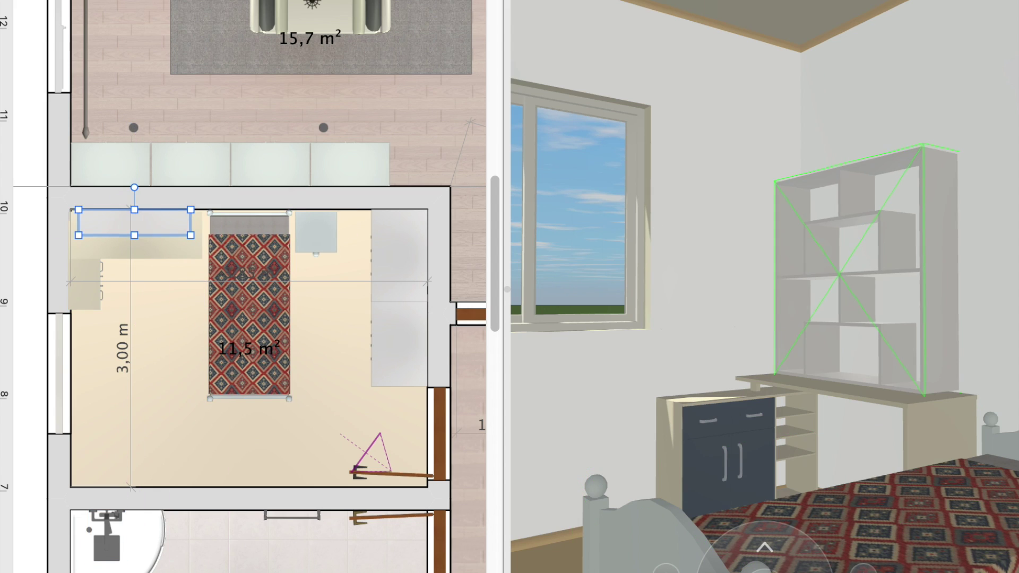
{"action": "mouse_move", "coordinate": [859, 297]}
{"action": "left_mouse_down"}
{"action": "mouse_move", "coordinate": [860, 205]}
{"action": "mouse_move", "coordinate": [959, 431]}
{"action": "left_mouse_up"}
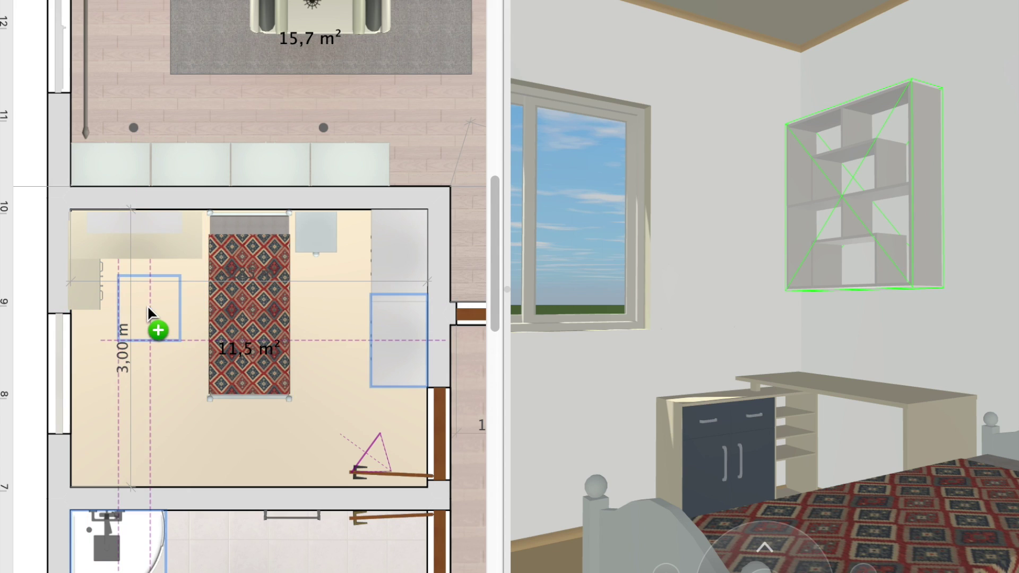
Step: Add an office chair facing the desk and draw a rectangular rug area under the bed
{"action": "left_click_drag", "start_coordinate": [147, 305], "coordinate": [148, 306]}
{"action": "left_click_drag", "start_coordinate": [148, 251], "coordinate": [148, 375]}
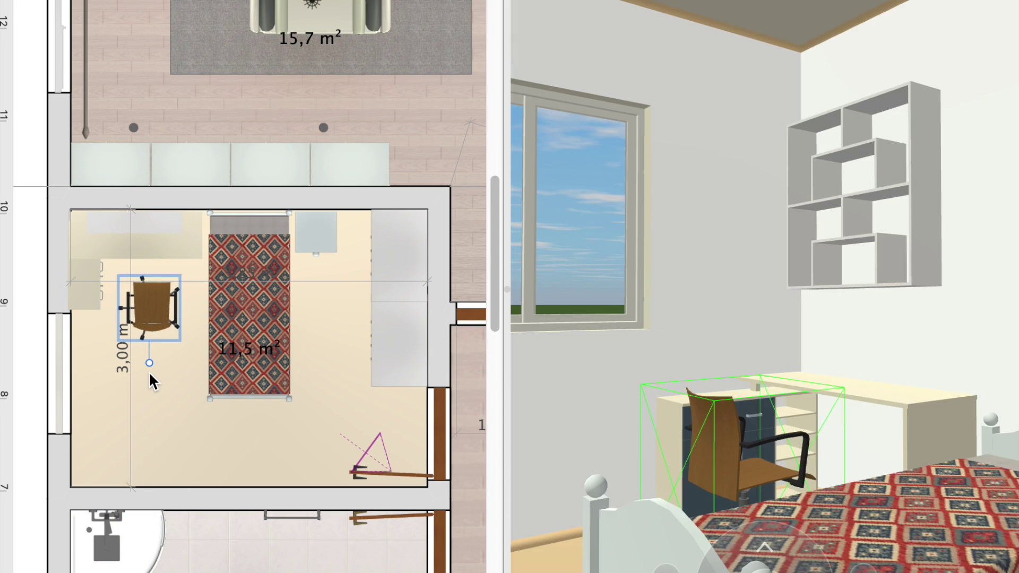
{"action": "left_click_drag", "start_coordinate": [170, 271], "coordinate": [341, 433]}
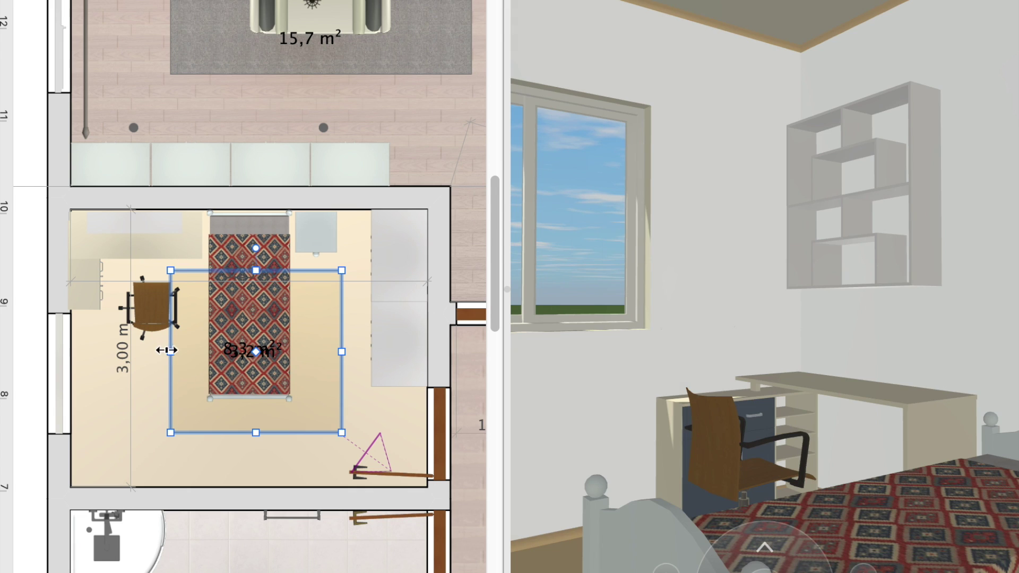
{"action": "left_click_drag", "start_coordinate": [166, 351], "coordinate": [151, 351]}
{"action": "key", "text": "Escape"}
Step: Fine-tune the nightstand's position, measuring its distance to the wall
{"action": "mouse_move", "coordinate": [933, 438]}
{"action": "left_mouse_down"}
{"action": "mouse_move", "coordinate": [713, 378]}
{"action": "mouse_move", "coordinate": [414, 318]}
{"action": "left_mouse_up"}
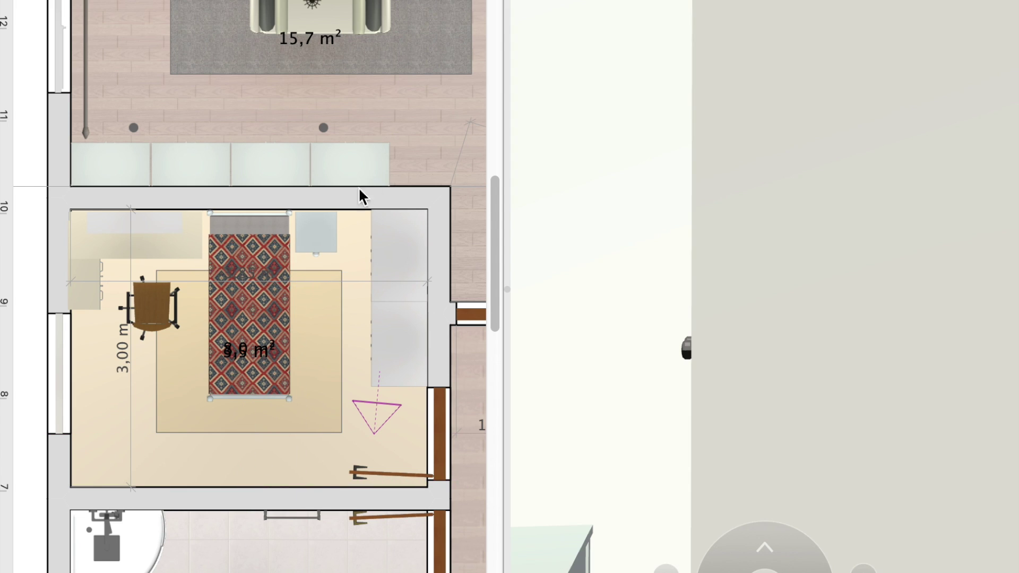
{"action": "left_click_drag", "start_coordinate": [301, 240], "coordinate": [298, 238]}
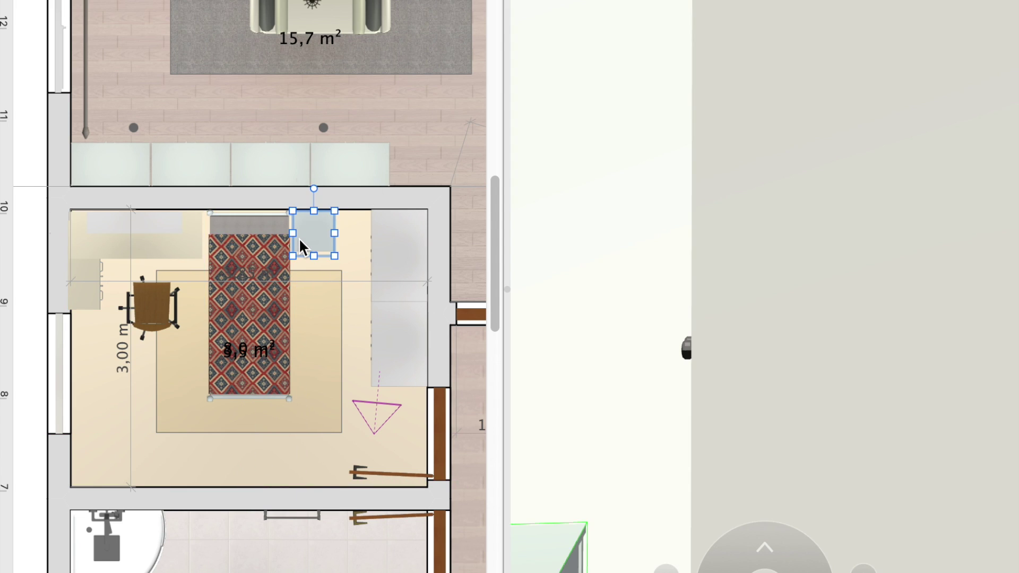
{"action": "key", "text": "Escape"}
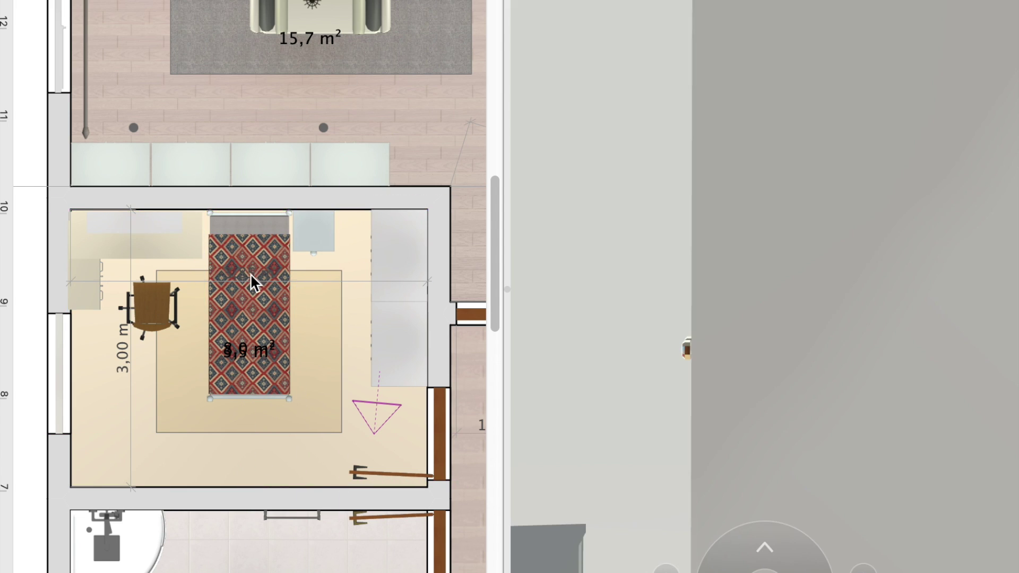
{"action": "left_click", "coordinate": [244, 263]}
{"action": "left_click_drag", "start_coordinate": [247, 236], "coordinate": [240, 236]}
{"action": "left_click", "coordinate": [300, 230]}
{"action": "key", "text": "super+shift+d"}
{"action": "scroll", "coordinate": [328, 318], "scroll_direction": "down", "scroll_amount": 3}
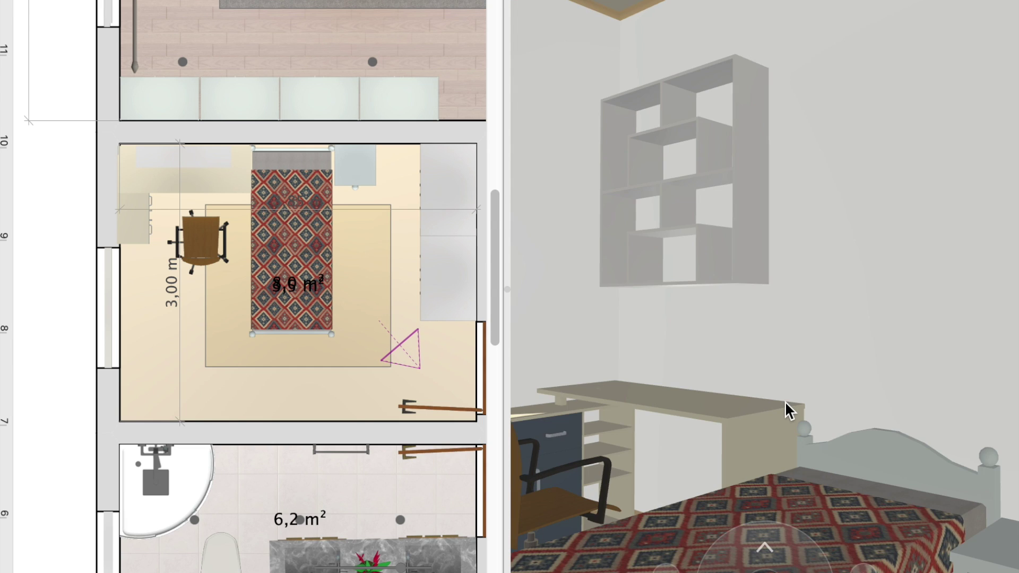
Step: Shift the bed and nightstand slightly toward the corner desk
{"action": "left_click", "coordinate": [364, 177]}
{"action": "left_click_drag", "start_coordinate": [301, 182], "coordinate": [307, 182]}
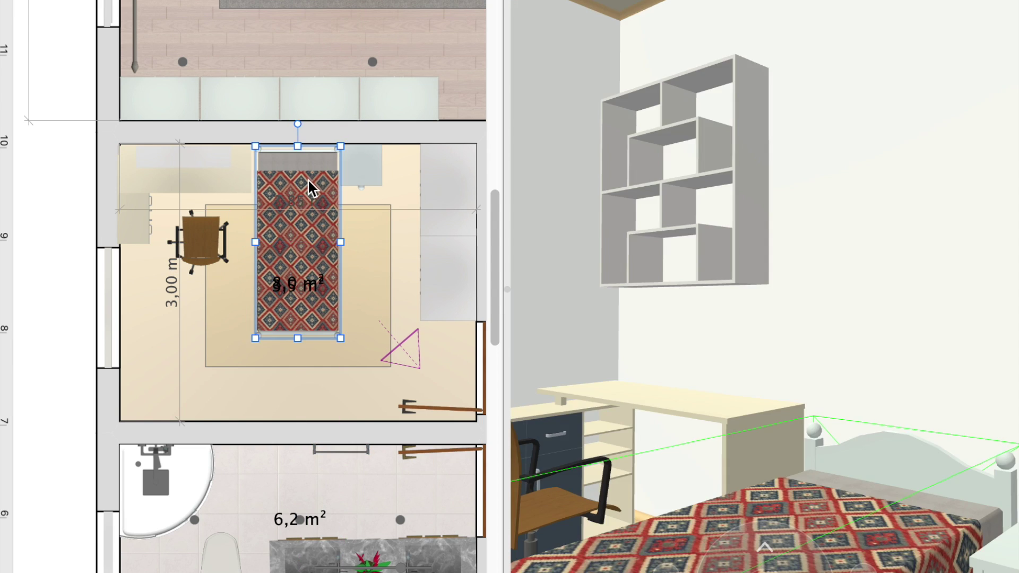
{"action": "left_click", "coordinate": [372, 223]}
{"action": "left_click_drag", "start_coordinate": [740, 433], "coordinate": [10, 102]}
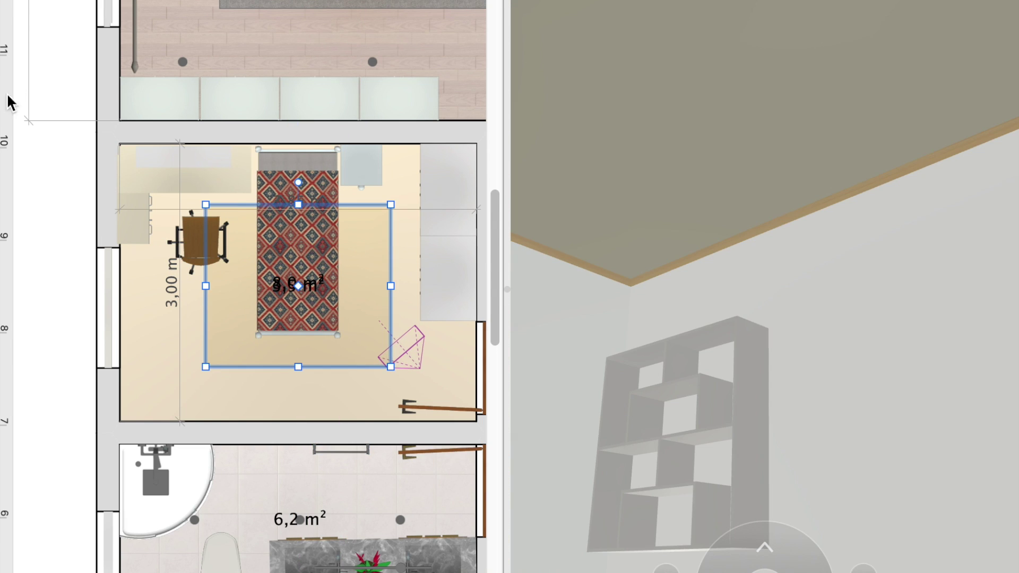
{"action": "left_click", "coordinate": [400, 520]}
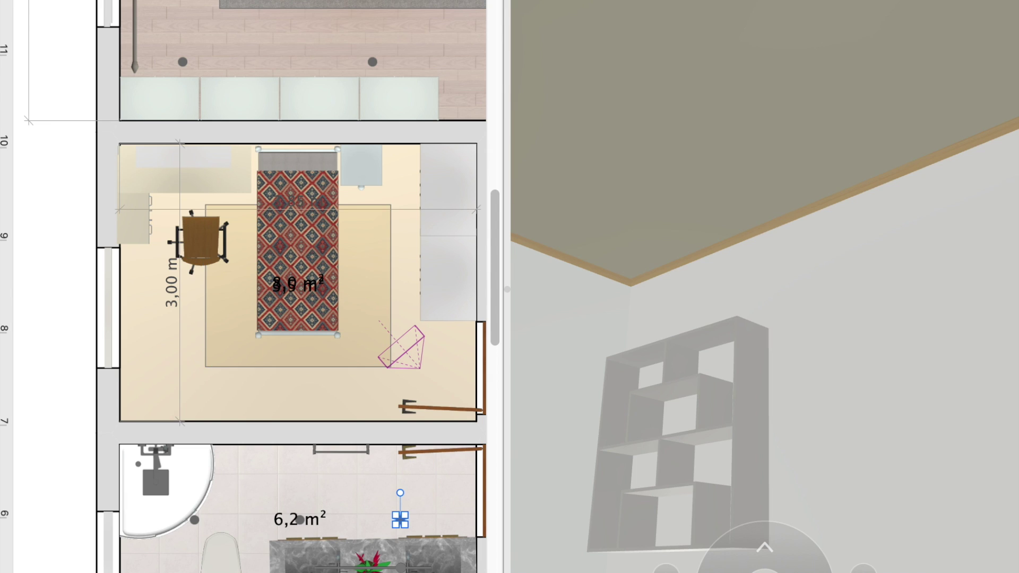
{"action": "left_click", "coordinate": [312, 284]}
{"action": "left_click", "coordinate": [306, 271]}
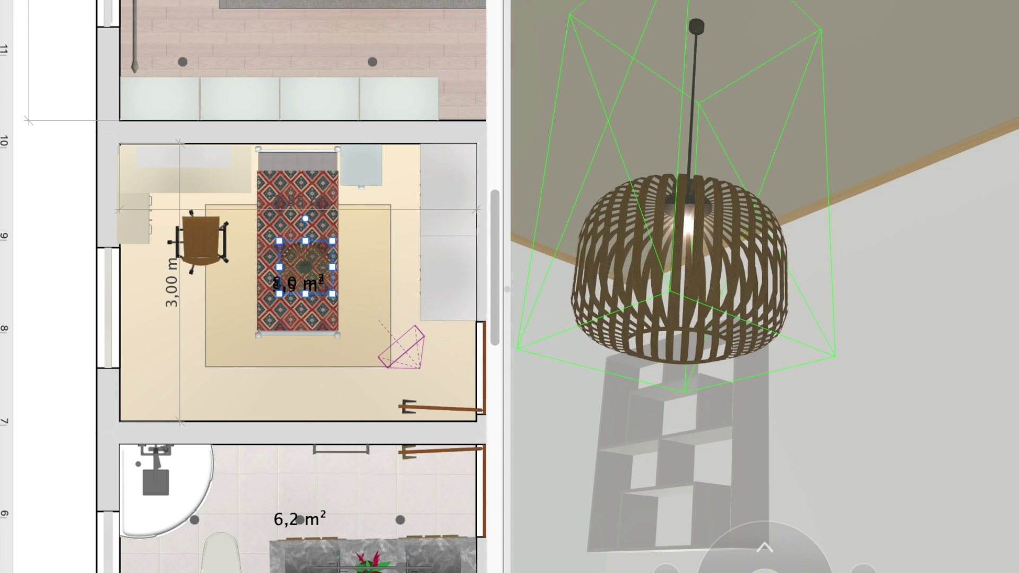
{"action": "left_click", "coordinate": [297, 132]}
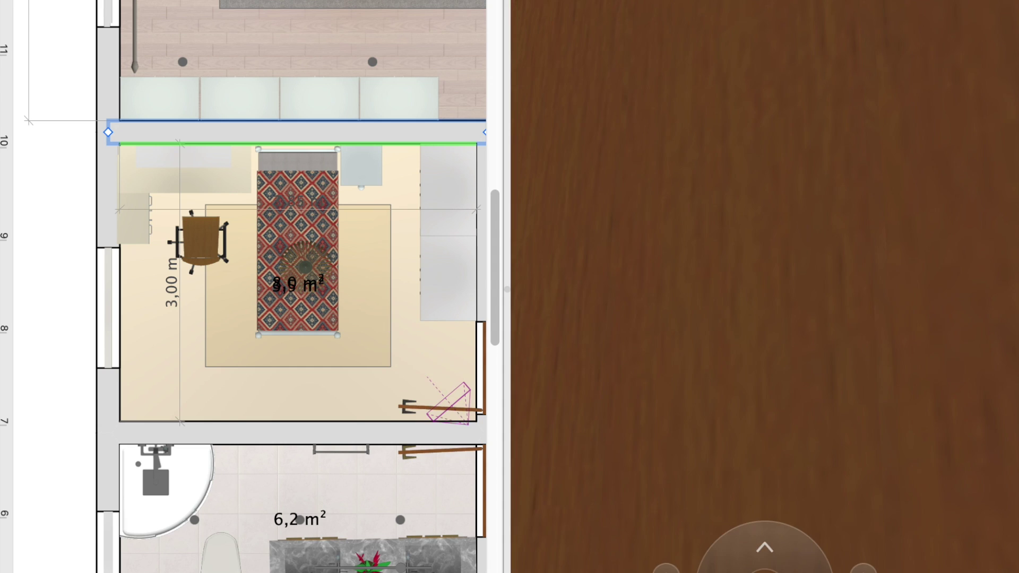
{"action": "left_click", "coordinate": [448, 275]}
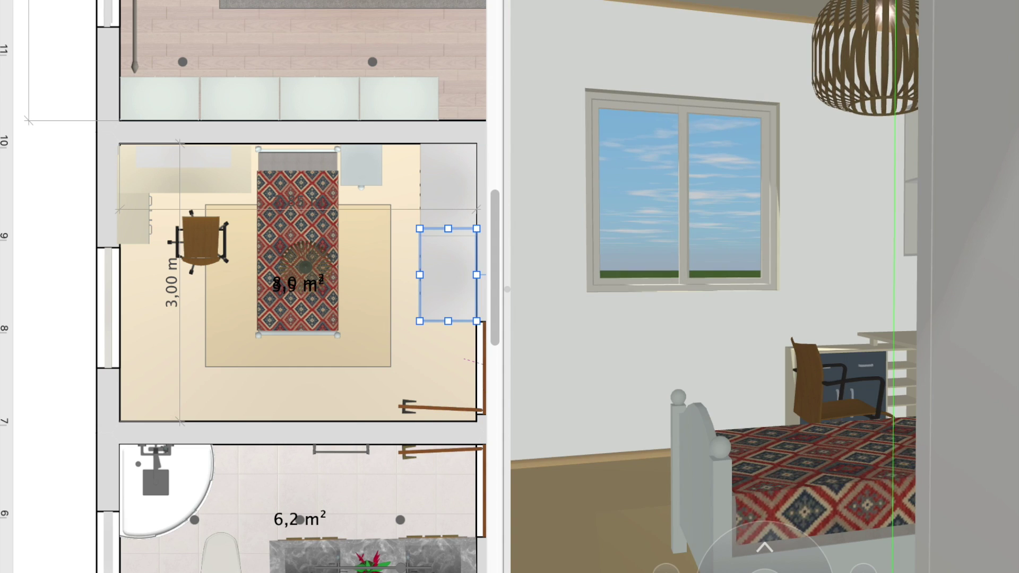
{"action": "right_click", "coordinate": [2, 6]}
{"action": "key", "text": "Escape"}
{"action": "left_click", "coordinate": [306, 267]}
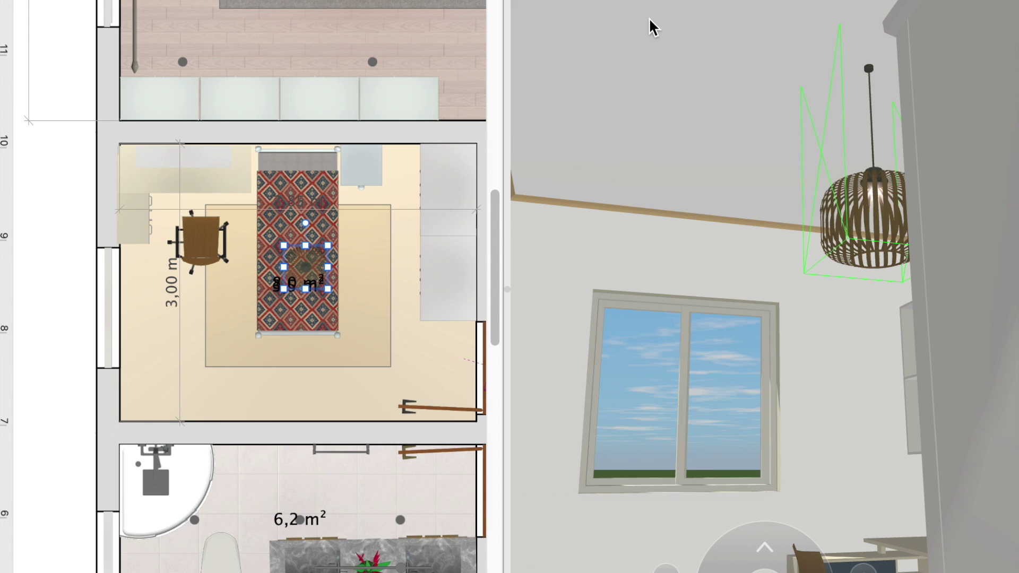
{"action": "left_click_drag", "start_coordinate": [557, 205], "coordinate": [564, 209]}
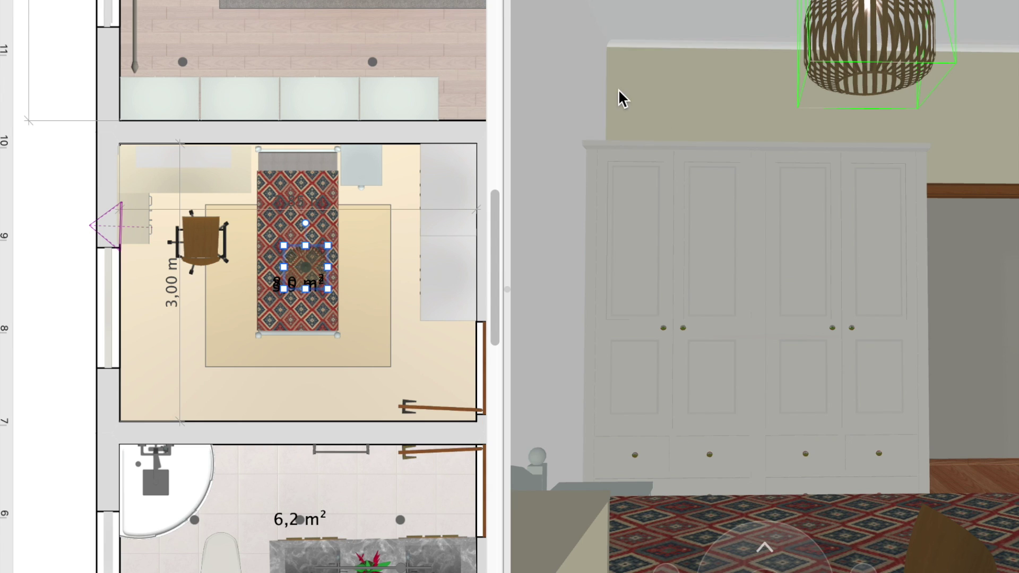
{"action": "scroll", "coordinate": [15, 266], "scroll_direction": "up", "scroll_amount": 3}
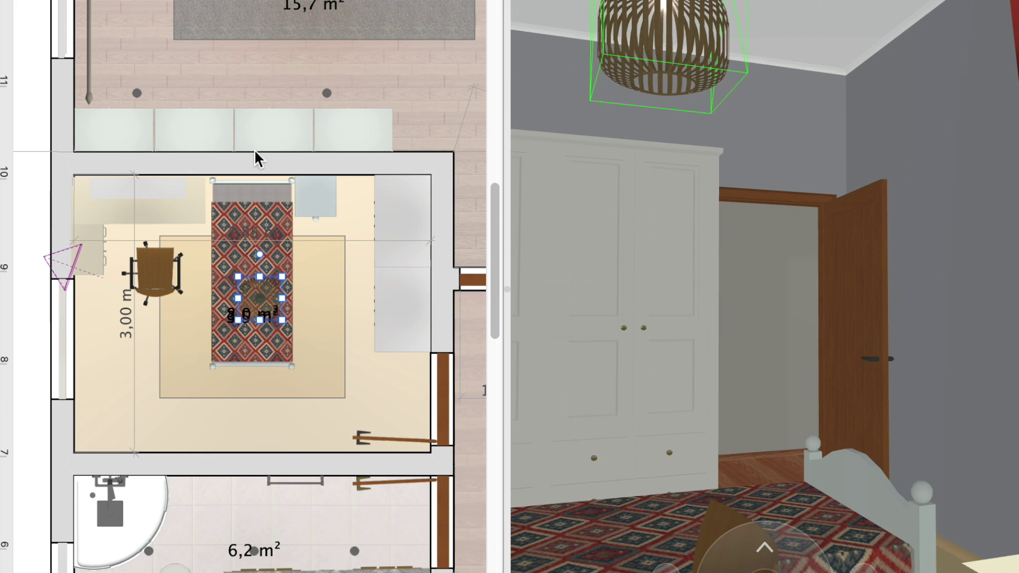
{"action": "left_click_drag", "start_coordinate": [893, 136], "coordinate": [764, 285]}
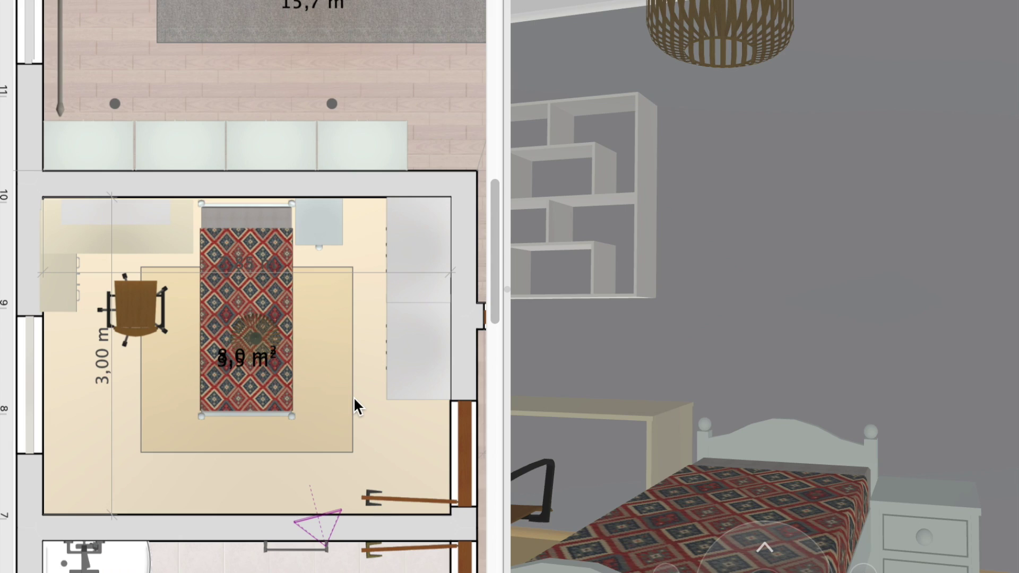
{"action": "left_click", "coordinate": [352, 401]}
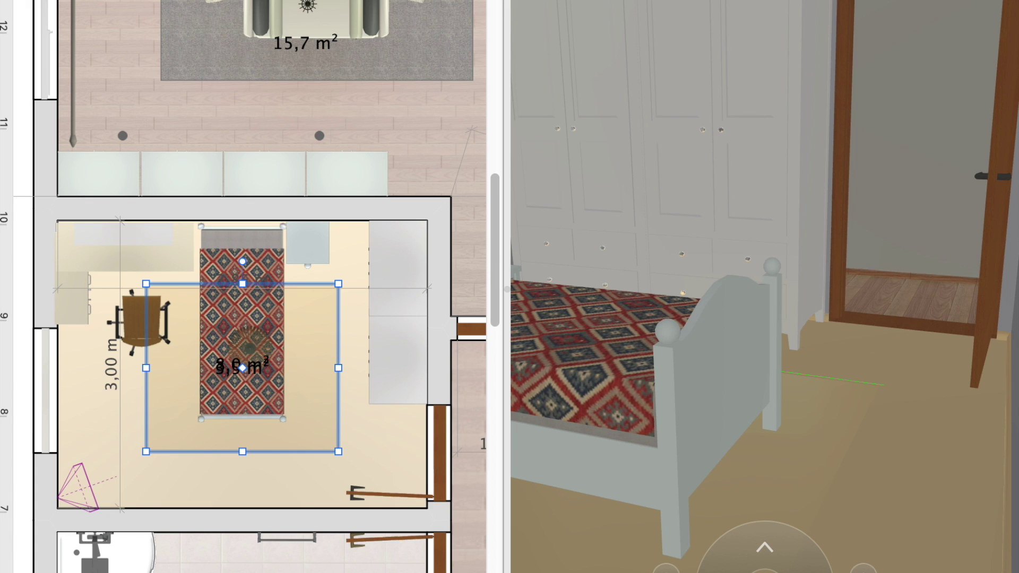
Step: Apply a wood material to the bedroom floor
{"action": "mouse_move", "coordinate": [928, 393]}
{"action": "left_mouse_down"}
{"action": "mouse_move", "coordinate": [902, 375]}
{"action": "mouse_move", "coordinate": [909, 319]}
{"action": "left_mouse_up"}
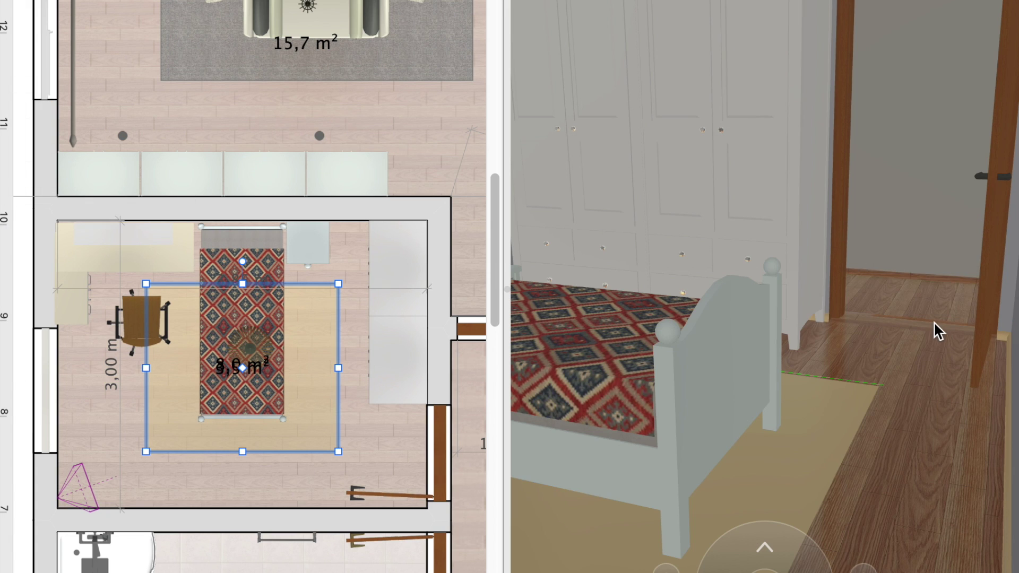
{"action": "scroll", "coordinate": [936, 331], "scroll_direction": "right", "scroll_amount": 5}
{"action": "scroll", "coordinate": [934, 330], "scroll_direction": "left", "scroll_amount": 5}
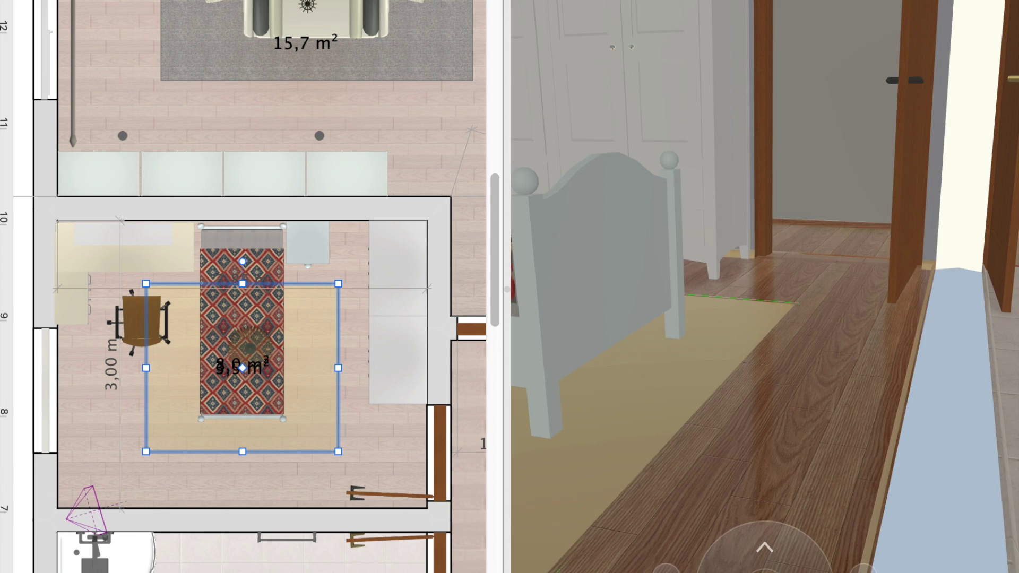
{"action": "scroll", "coordinate": [875, 262], "scroll_direction": "left", "scroll_amount": 3}
{"action": "scroll", "coordinate": [876, 262], "scroll_direction": "left", "scroll_amount": 3}
{"action": "scroll", "coordinate": [685, 316], "scroll_direction": "down", "scroll_amount": 5}
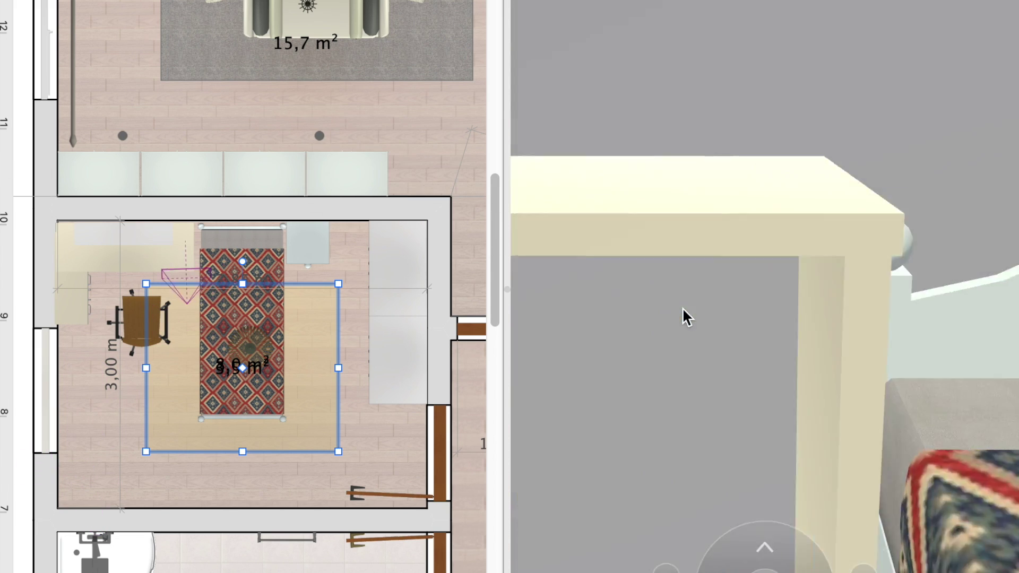
{"action": "scroll", "coordinate": [654, 462], "scroll_direction": "down", "scroll_amount": 5}
{"action": "scroll", "coordinate": [654, 461], "scroll_direction": "up", "scroll_amount": 5}
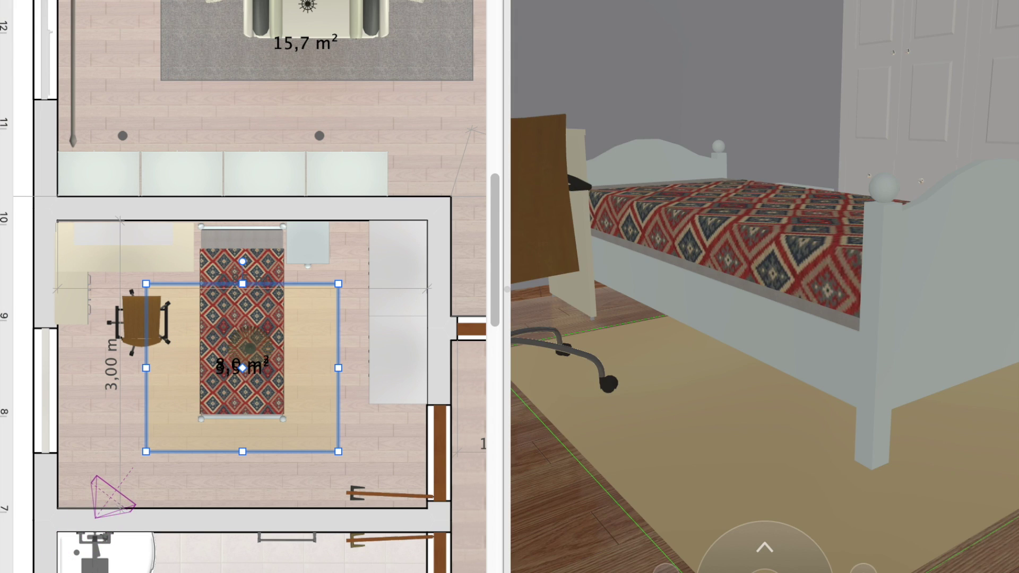
Step: Give the rug under the bed a dark grey speckled carpet texture
{"action": "left_click", "coordinate": [766, 443]}
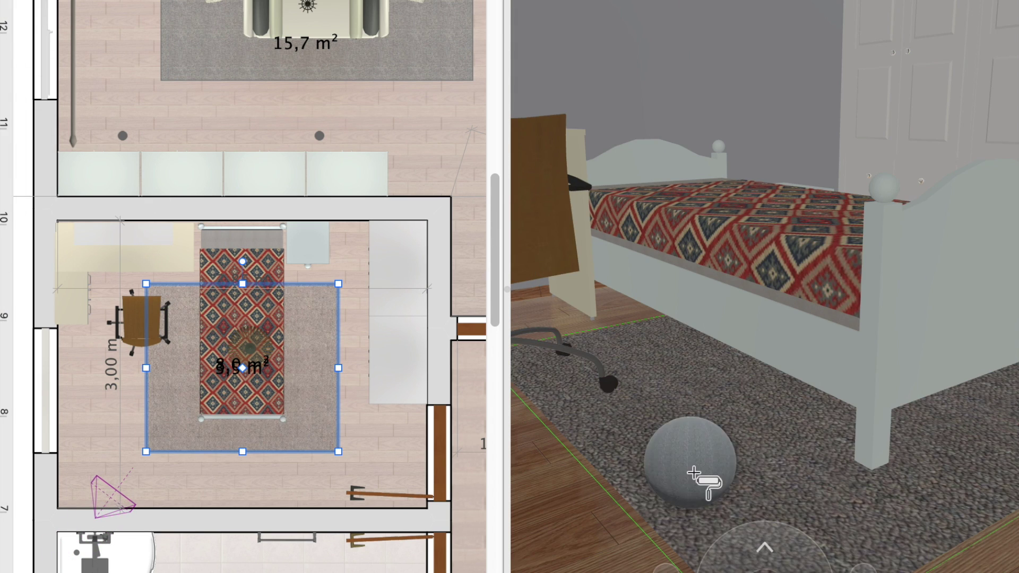
{"action": "left_click", "coordinate": [691, 471]}
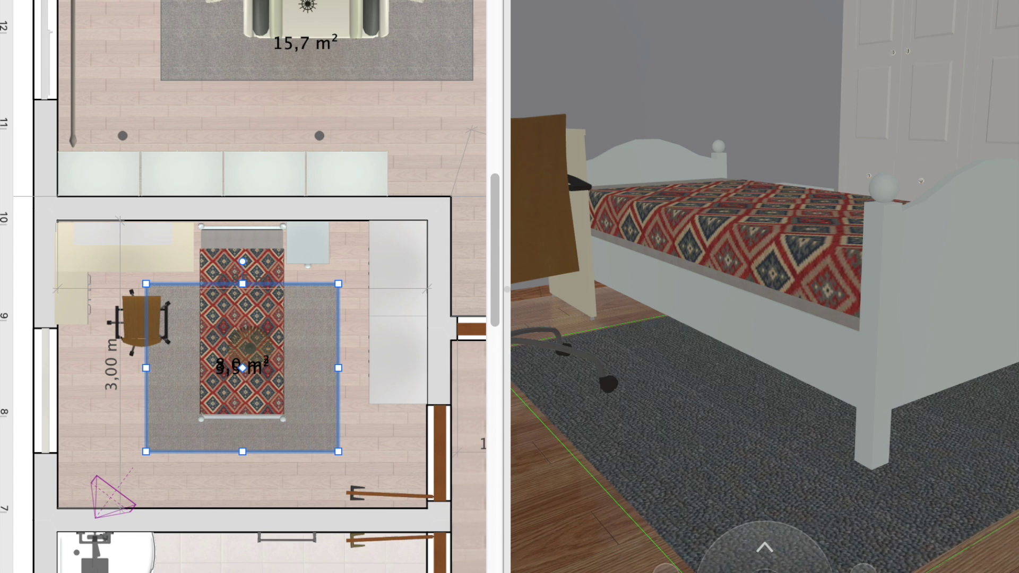
{"action": "left_click_drag", "start_coordinate": [791, 448], "coordinate": [706, 438]}
Step: Try a curtain by the left-wall window, then remove it
{"action": "left_click", "coordinate": [705, 437]}
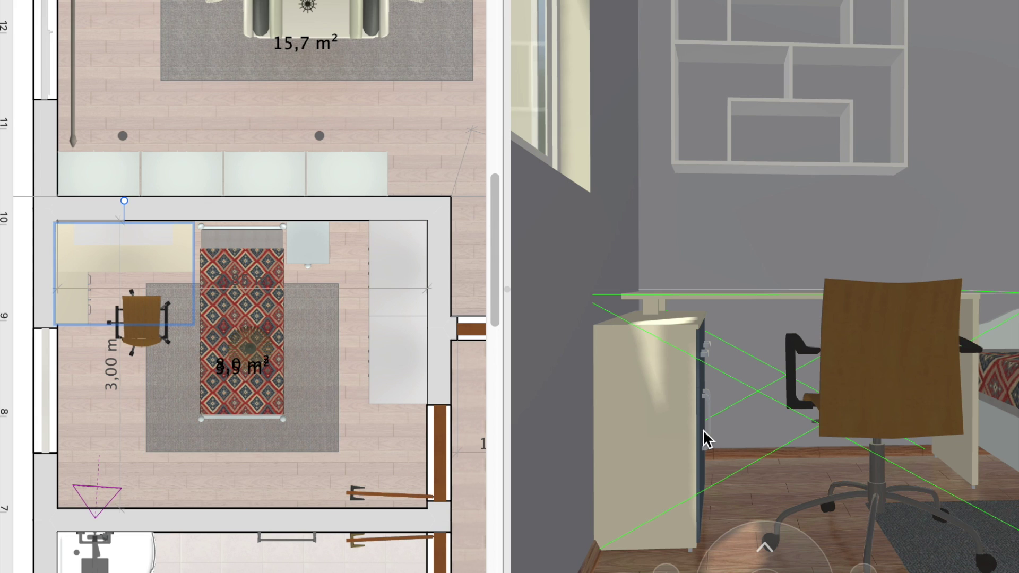
{"action": "scroll", "coordinate": [130, 263], "scroll_direction": "up", "scroll_amount": 2}
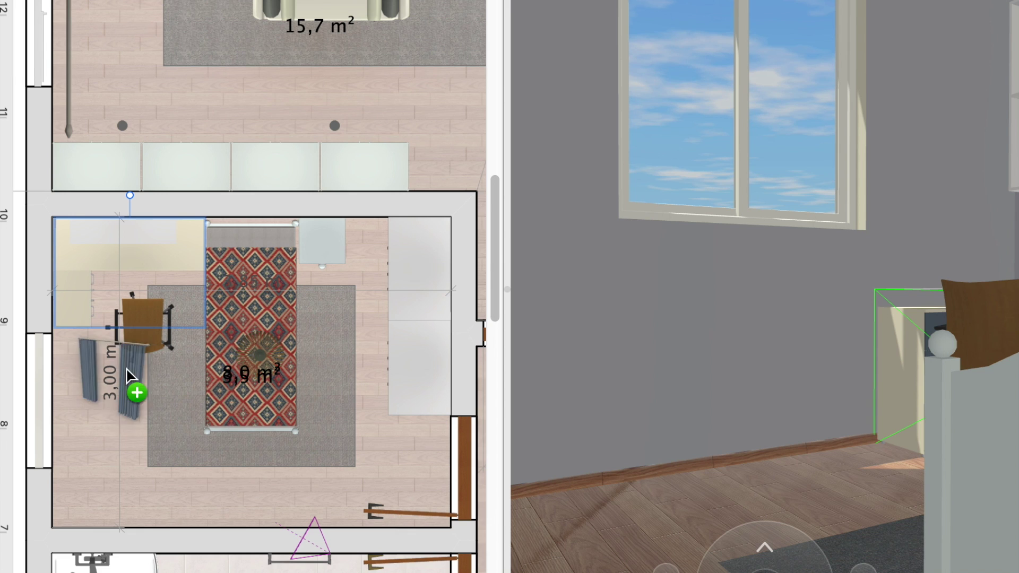
{"action": "mouse_move", "coordinate": [136, 391]}
{"action": "left_mouse_down"}
{"action": "mouse_move", "coordinate": [90, 374]}
{"action": "mouse_move", "coordinate": [97, 406]}
{"action": "left_mouse_up"}
{"action": "key", "text": "Delete"}
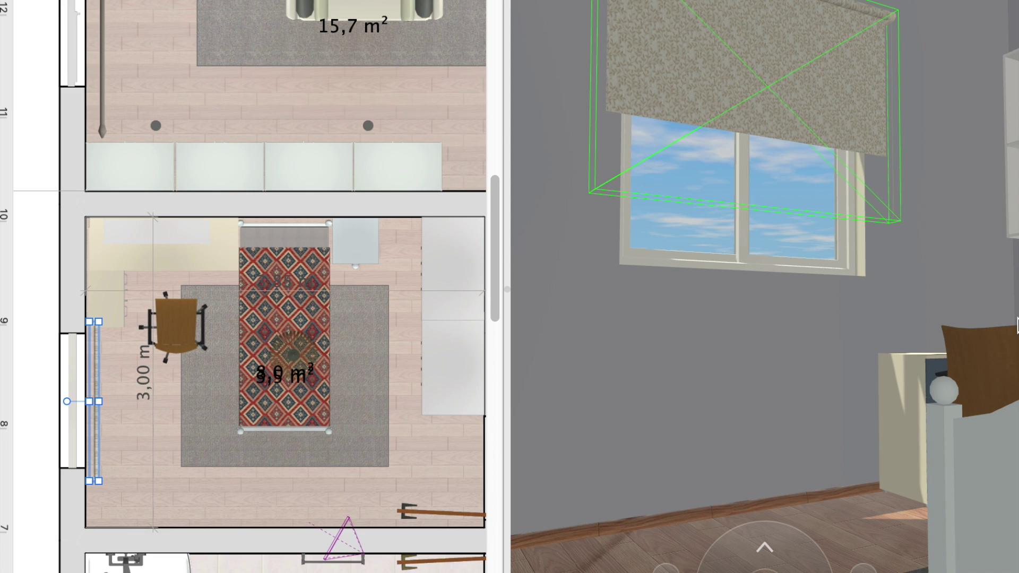
Step: Check the patterned blind over the window and place a grey cushion at the bed's head
{"action": "left_click_drag", "start_coordinate": [700, 282], "coordinate": [773, 555]}
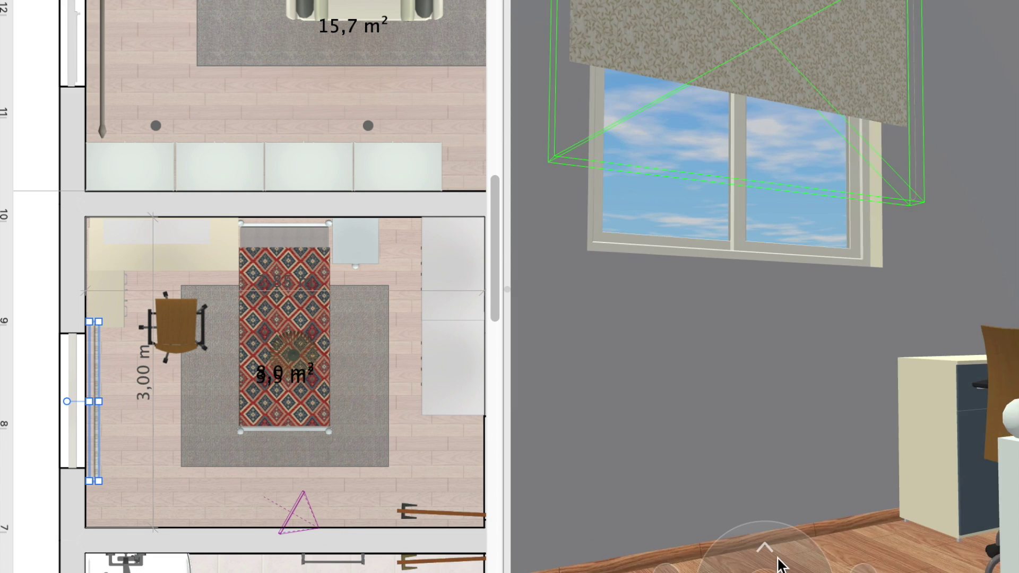
{"action": "key", "text": "Right"}
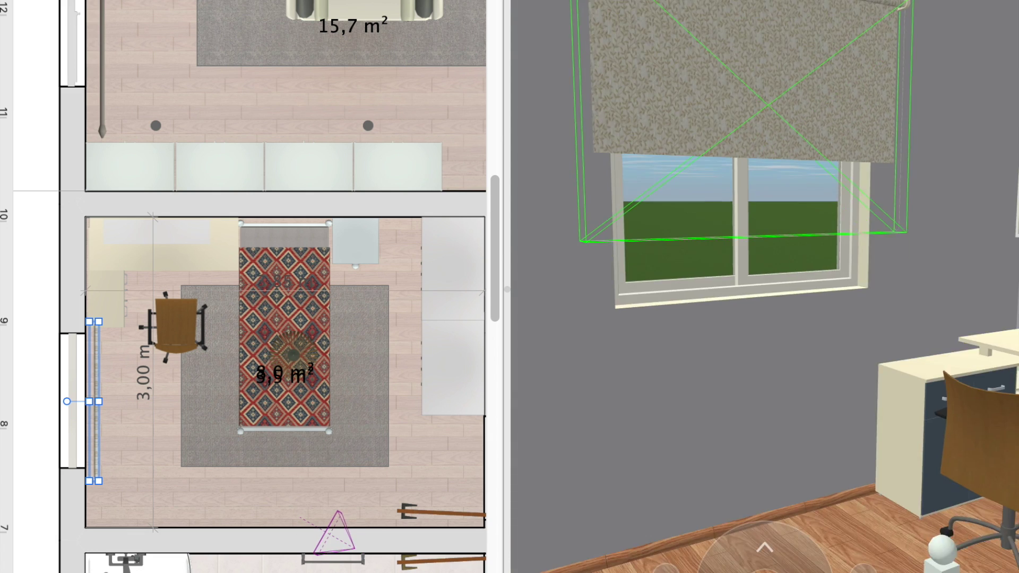
{"action": "key", "text": "Right"}
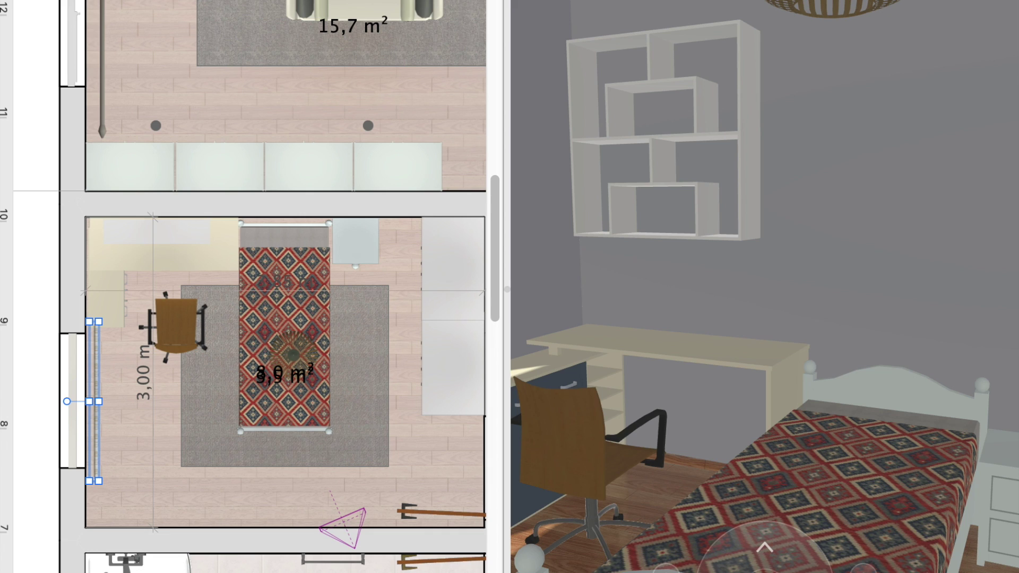
{"action": "left_click_drag", "start_coordinate": [286, 243], "coordinate": [303, 268]}
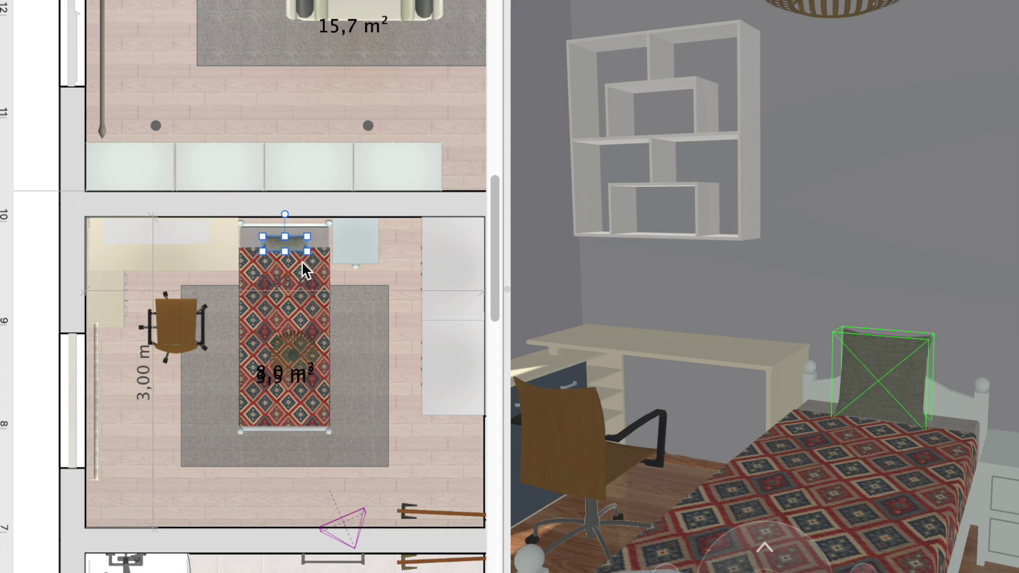
Step: Duplicate the cushion and set the copy at the bed's head, in front of the first
{"action": "right_click", "coordinate": [295, 240]}
{"action": "left_click", "coordinate": [316, 333]}
{"action": "left_click_drag", "start_coordinate": [381, 335], "coordinate": [275, 254]}
{"action": "scroll", "coordinate": [272, 240], "scroll_direction": "up", "scroll_amount": 3}
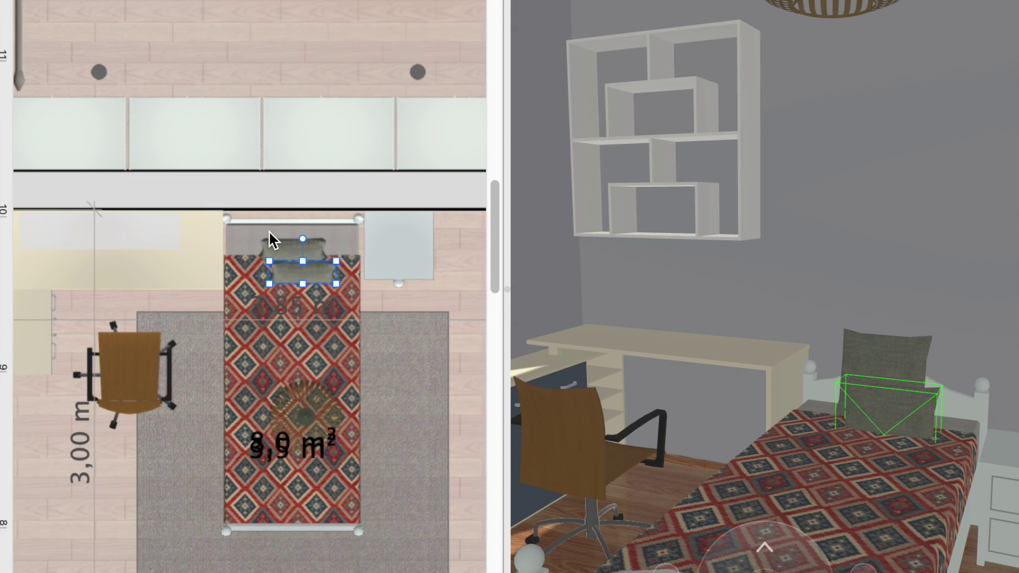
{"action": "mouse_move", "coordinate": [300, 287]}
{"action": "left_mouse_down"}
{"action": "mouse_move", "coordinate": [301, 296]}
{"action": "mouse_move", "coordinate": [285, 273]}
{"action": "left_mouse_up"}
{"action": "left_click", "coordinate": [336, 276]}
{"action": "left_click", "coordinate": [294, 284]}
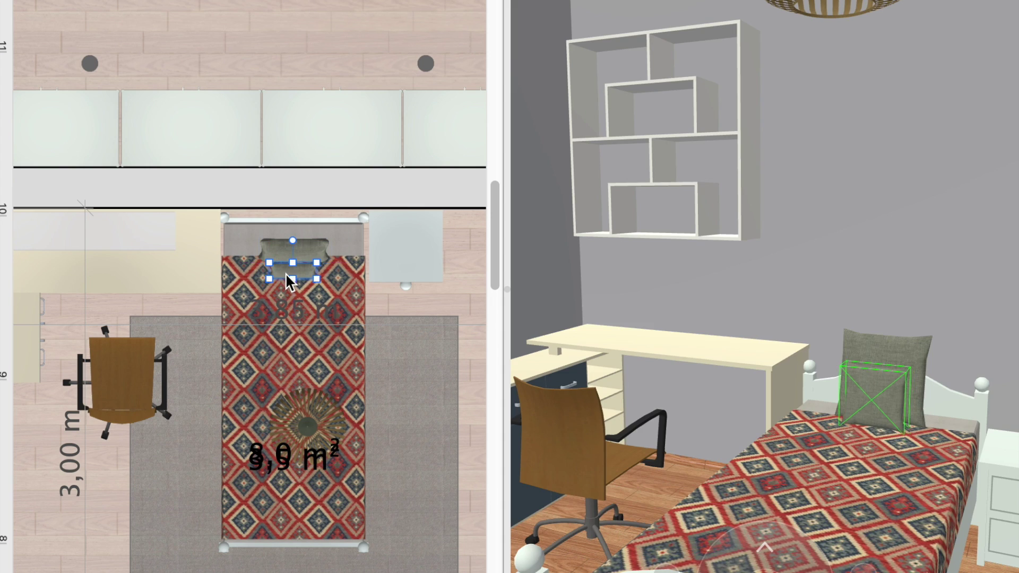
{"action": "left_click", "coordinate": [340, 319]}
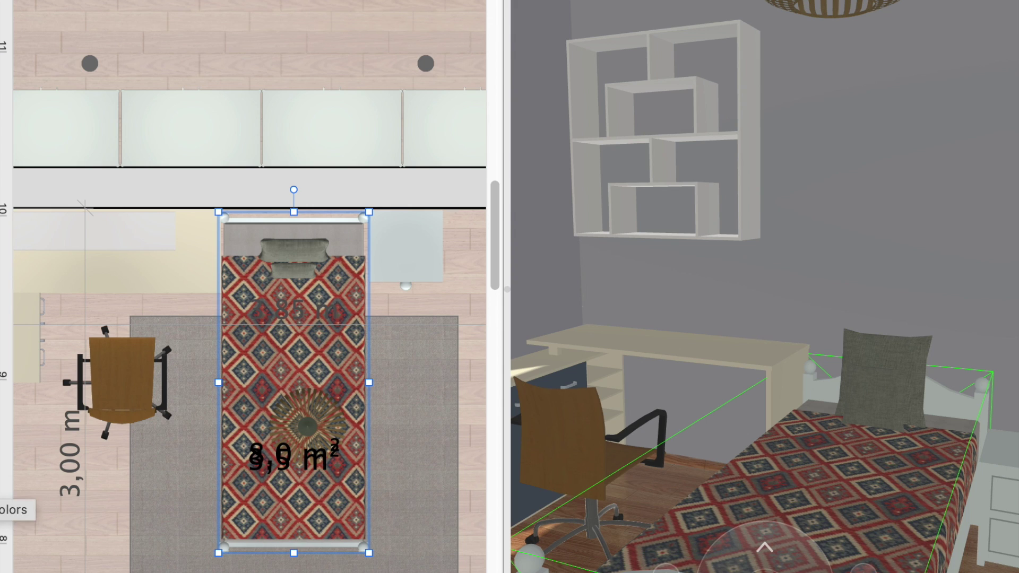
Step: Give the bed cover yellow and blue tiles and apply that material to the headboard
{"action": "left_click_drag", "start_coordinate": [21, 512], "coordinate": [285, 374]}
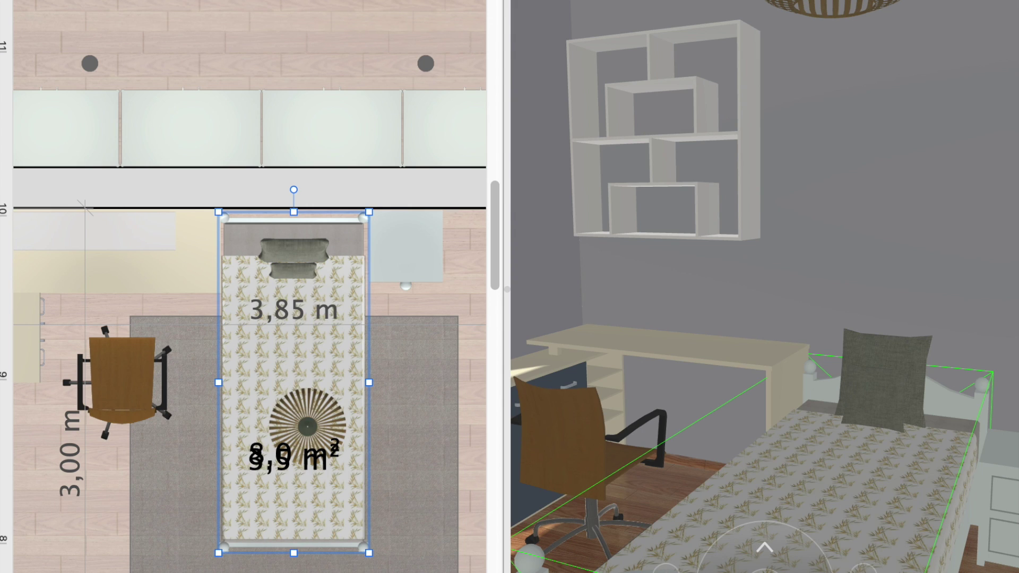
{"action": "left_click_drag", "start_coordinate": [22, 513], "coordinate": [305, 332]}
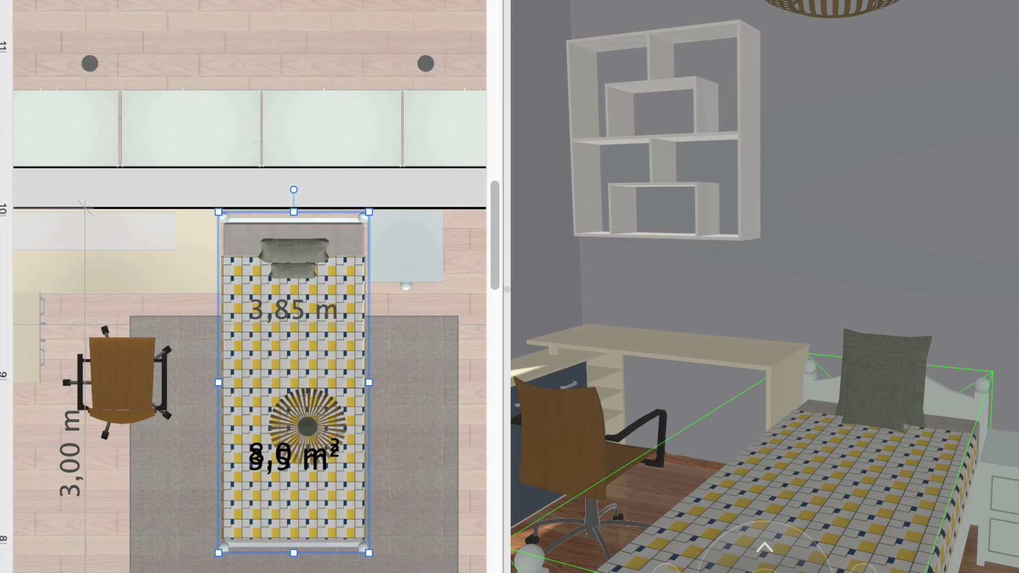
{"action": "left_click", "coordinate": [953, 396]}
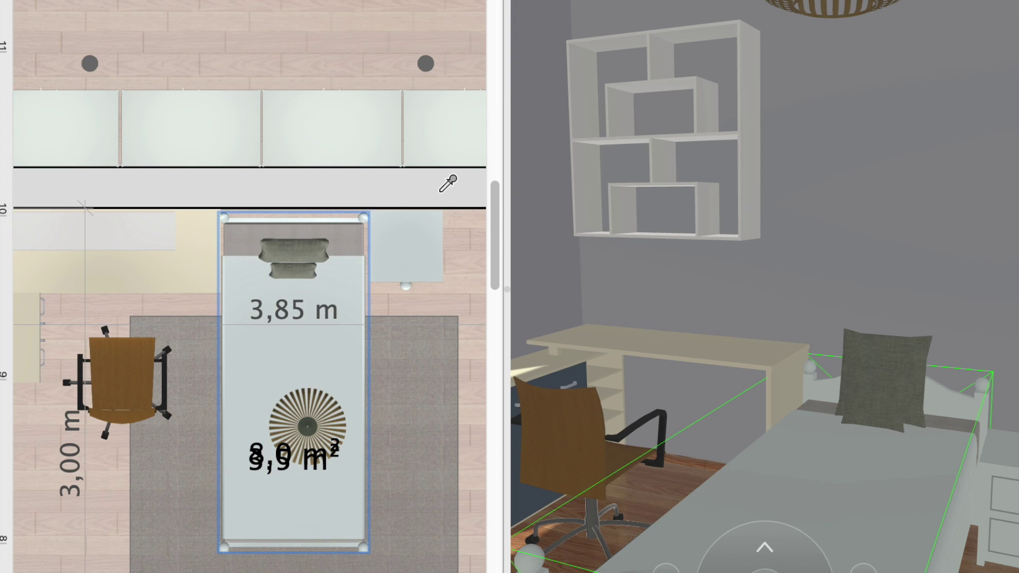
{"action": "key", "text": "ctrl+z"}
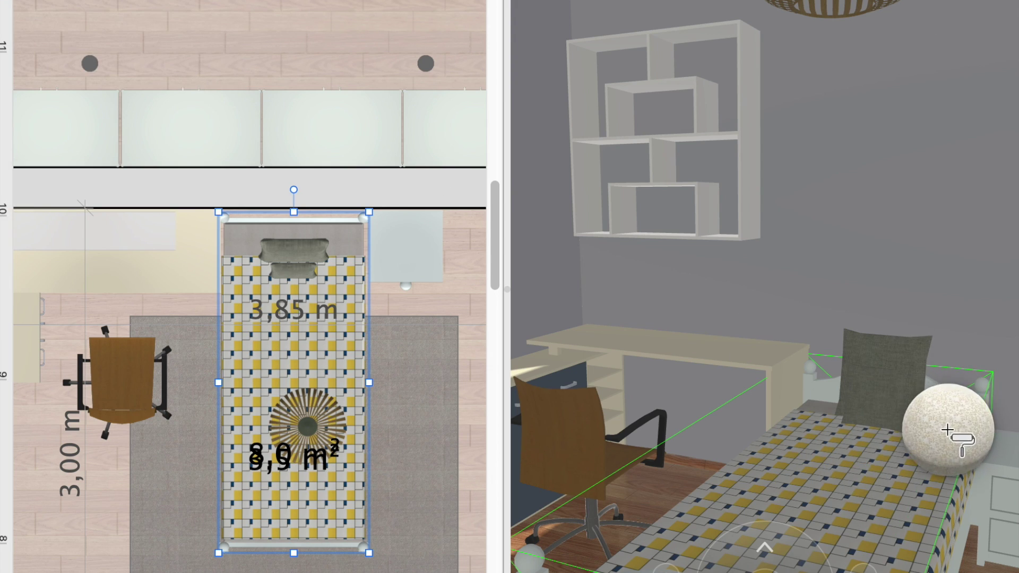
{"action": "left_click", "coordinate": [962, 420]}
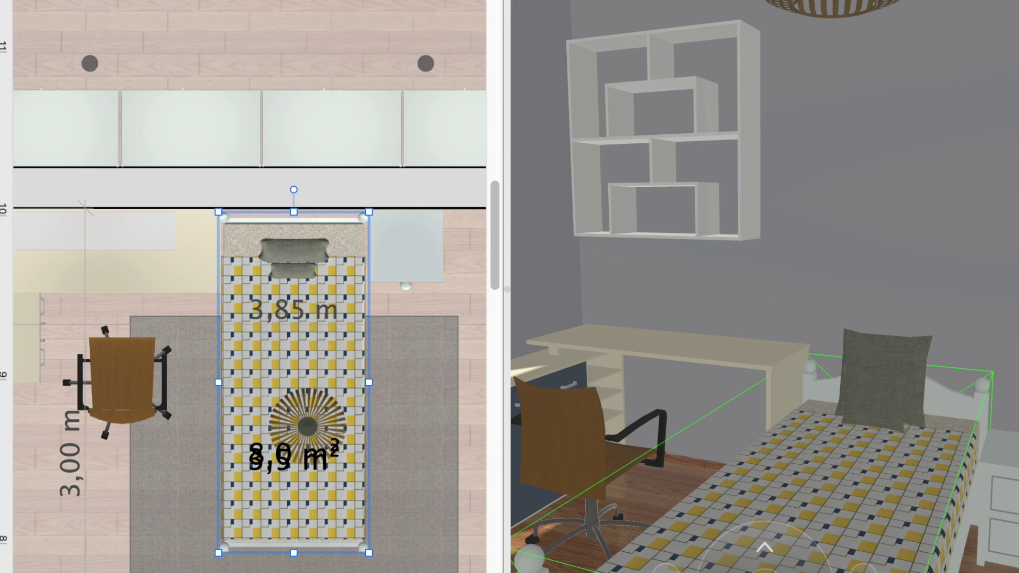
Step: Give the back pillow the tiled fabric and make the front pillow dark navy
{"action": "left_click", "coordinate": [902, 345]}
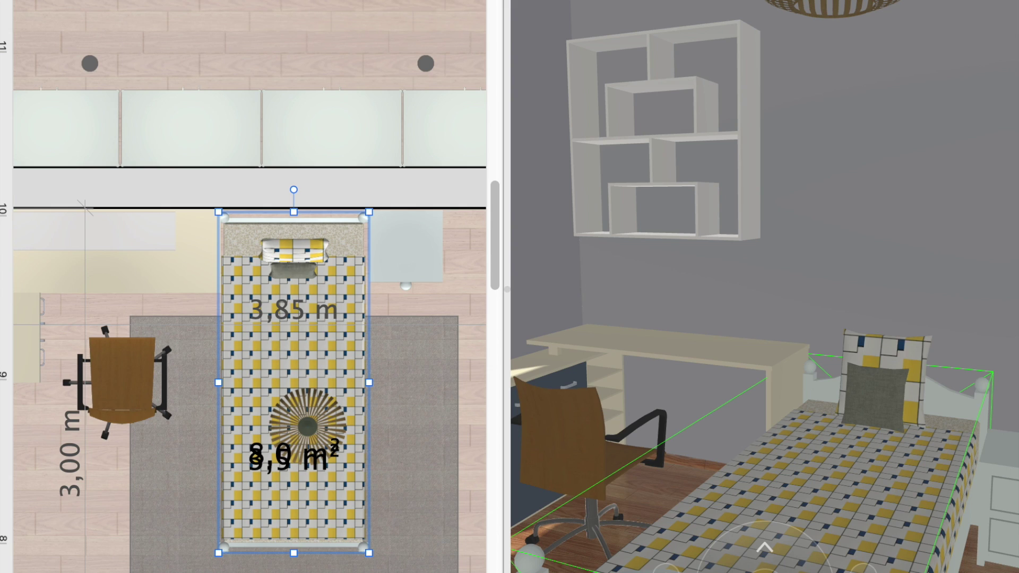
{"action": "left_click", "coordinate": [873, 403]}
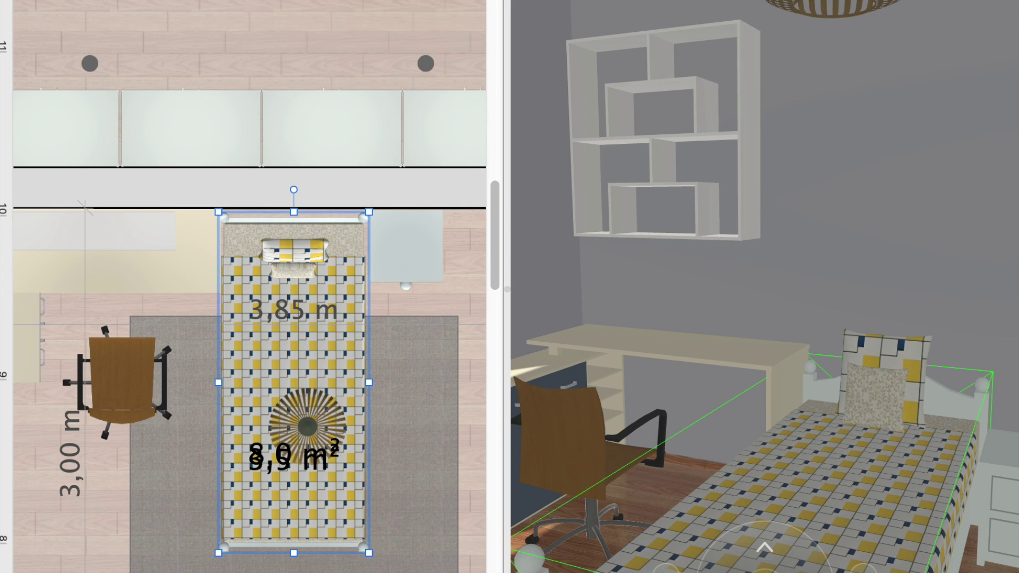
{"action": "left_click", "coordinate": [877, 399]}
{"action": "left_click_drag", "start_coordinate": [689, 266], "coordinate": [774, 265]}
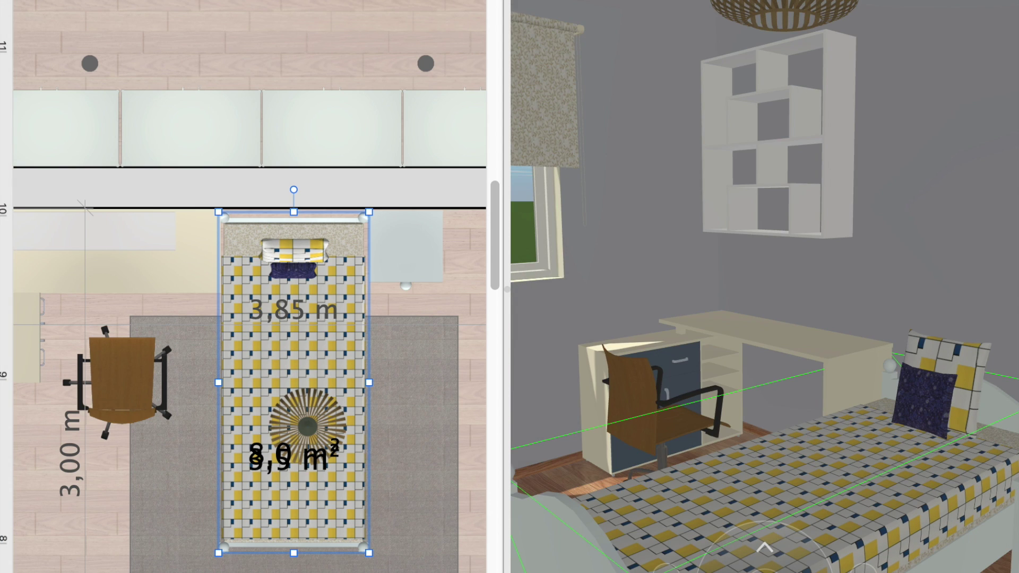
Step: Apply a wood finish to the desk top, leg and sides
{"action": "left_click", "coordinate": [836, 351]}
{"action": "left_click", "coordinate": [843, 378]}
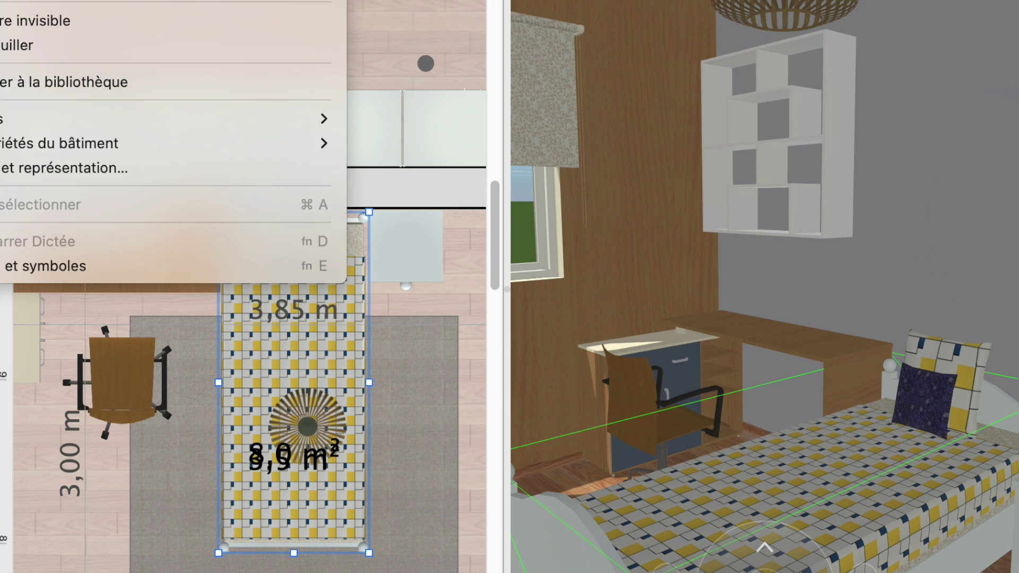
{"action": "left_click", "coordinate": [651, 335]}
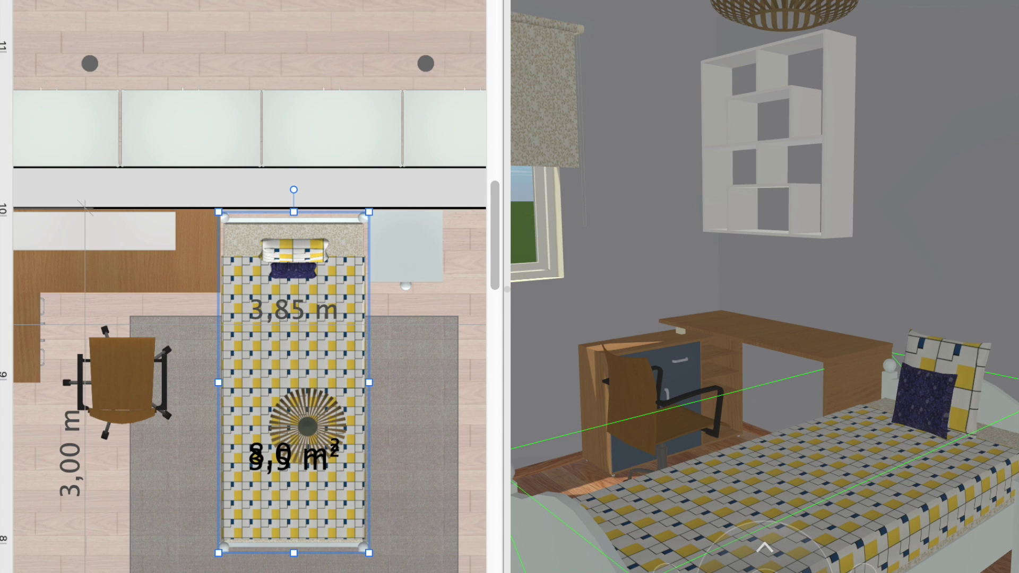
Step: Make the desk's drawer unit and the bed frame white
{"action": "left_click", "coordinate": [690, 377]}
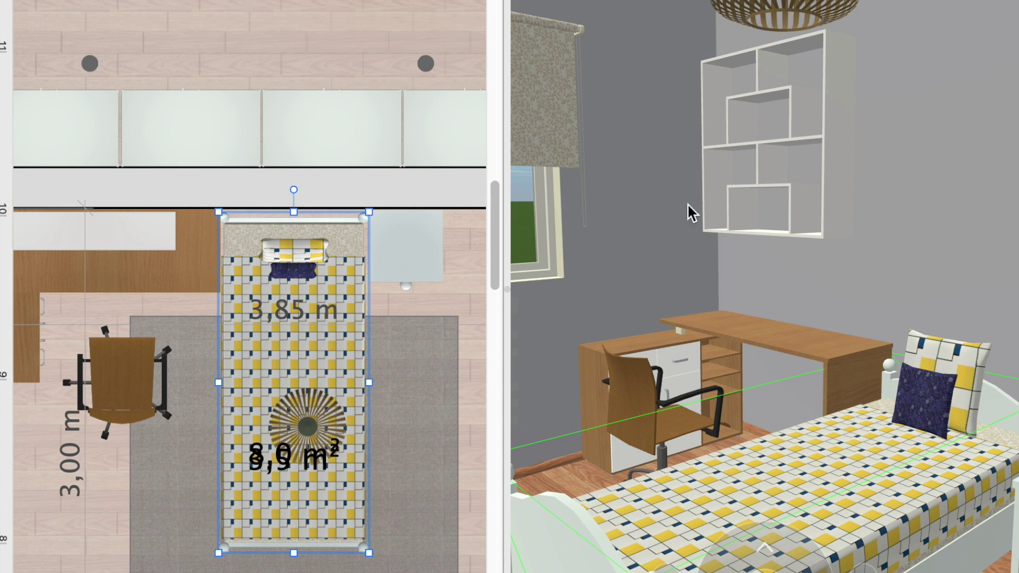
{"action": "left_click", "coordinate": [836, 212]}
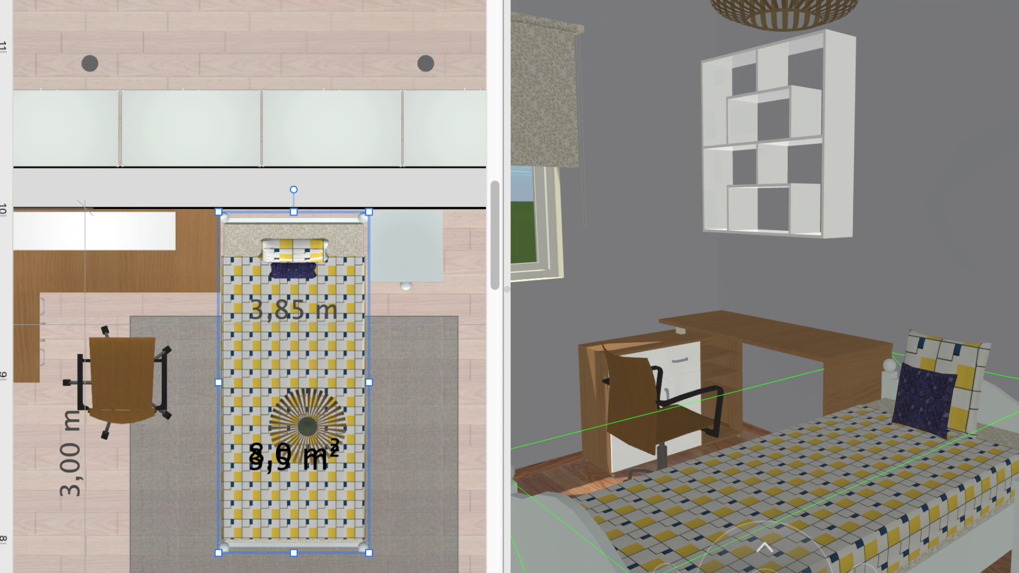
{"action": "left_click", "coordinate": [560, 570]}
{"action": "left_click_drag", "start_coordinate": [786, 291], "coordinate": [764, 286]}
{"action": "mouse_move", "coordinate": [667, 239]}
{"action": "left_mouse_down"}
{"action": "mouse_move", "coordinate": [562, 244]}
{"action": "mouse_move", "coordinate": [572, 211]}
{"action": "left_mouse_up"}
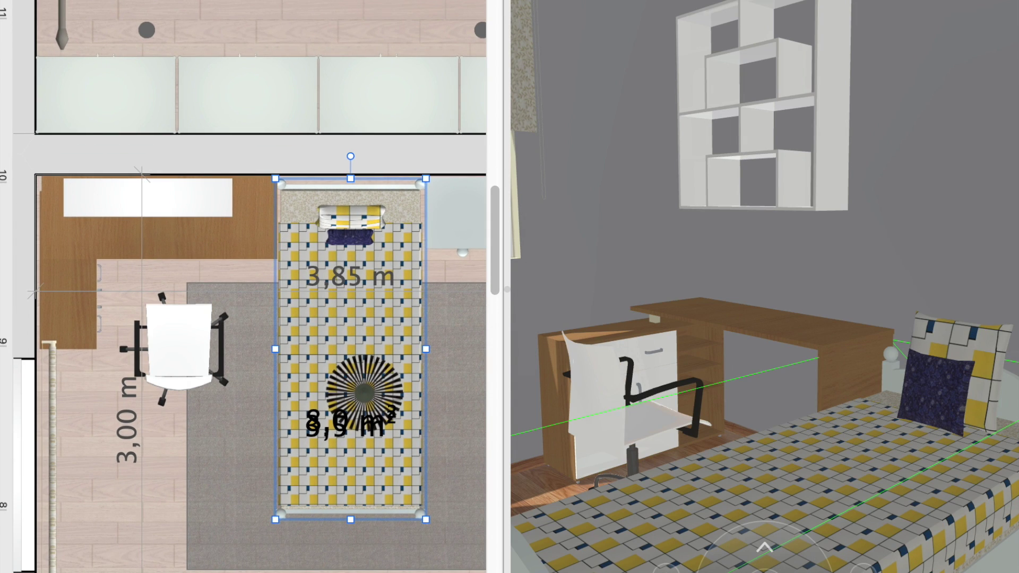
Step: Make the desk chair's seat and back black, with a chrome base and armrests
{"action": "left_click", "coordinate": [598, 391]}
{"action": "left_click_drag", "start_coordinate": [700, 386], "coordinate": [688, 393]}
{"action": "mouse_move", "coordinate": [563, 403]}
{"action": "left_mouse_down"}
{"action": "mouse_move", "coordinate": [694, 438]}
{"action": "mouse_move", "coordinate": [700, 395]}
{"action": "left_mouse_up"}
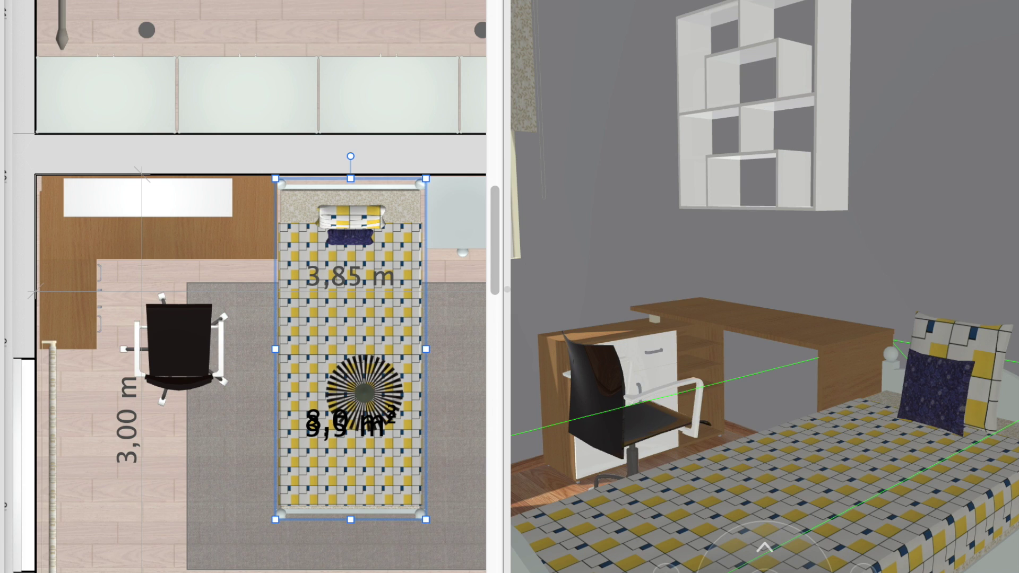
{"action": "left_click_drag", "start_coordinate": [699, 395], "coordinate": [636, 457]}
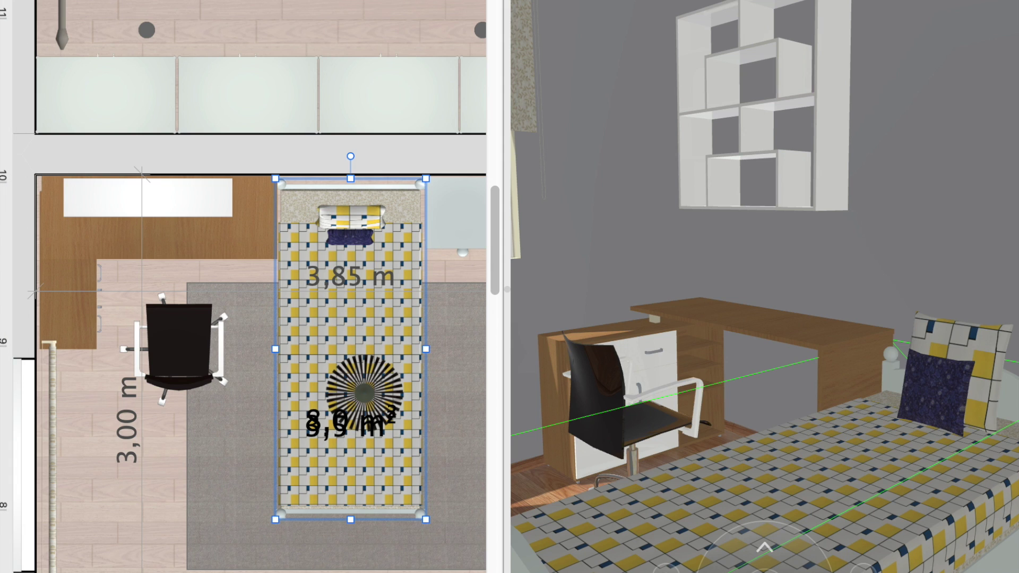
{"action": "mouse_move", "coordinate": [719, 301]}
{"action": "left_mouse_down"}
{"action": "mouse_move", "coordinate": [750, 287]}
{"action": "mouse_move", "coordinate": [666, 296]}
{"action": "left_mouse_up"}
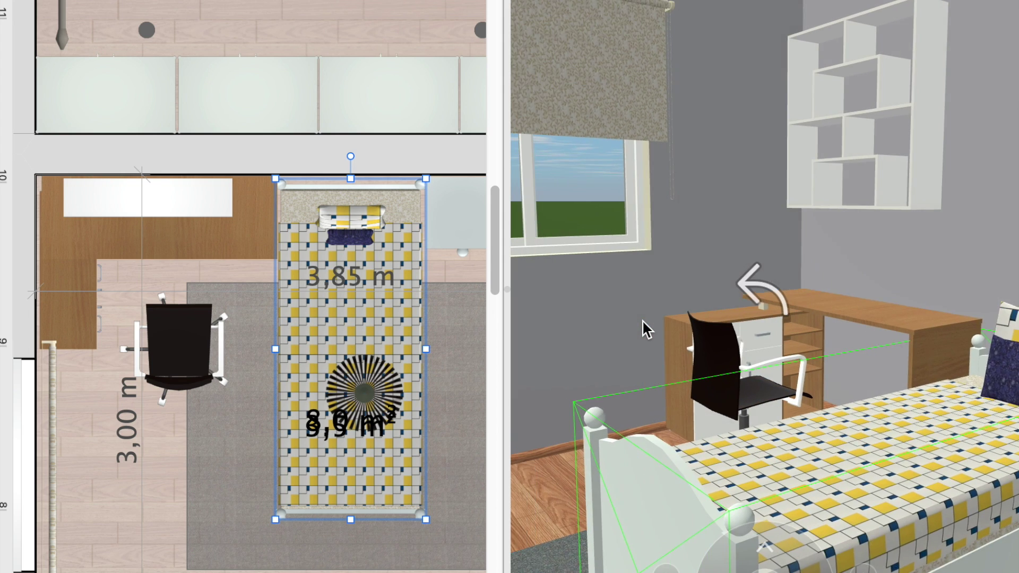
Step: Place a pointed wall panel behind the bed head, widened to 1,47 m
{"action": "left_click_drag", "start_coordinate": [642, 320], "coordinate": [541, 319]}
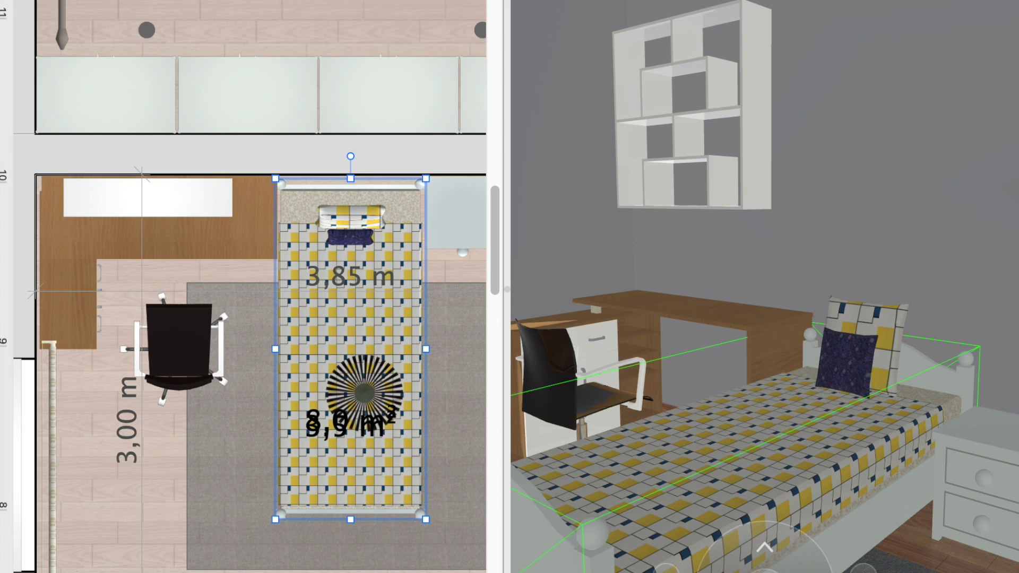
{"action": "key", "text": "ctrl+v"}
{"action": "left_click_drag", "start_coordinate": [325, 291], "coordinate": [352, 174]}
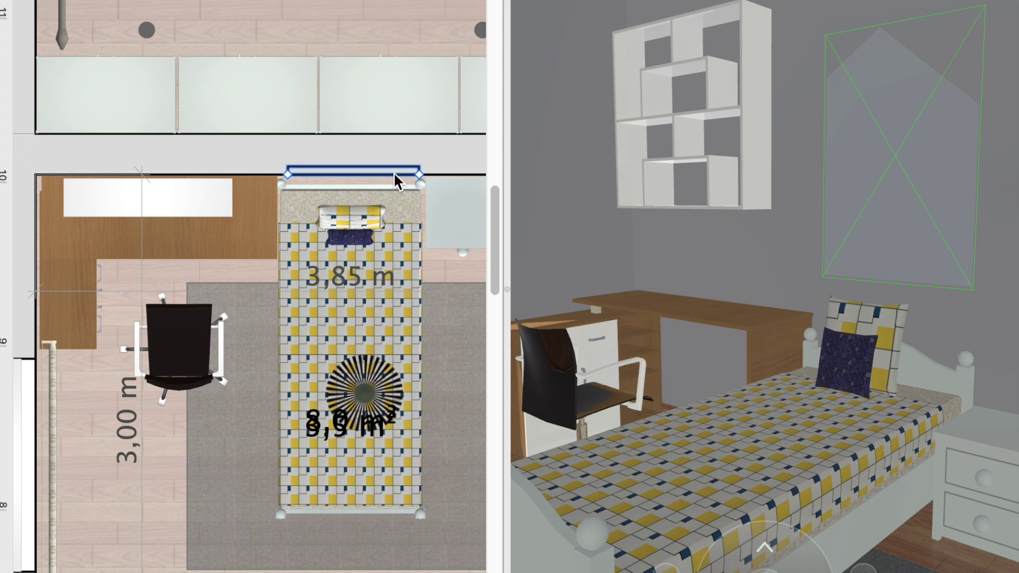
{"action": "left_click_drag", "start_coordinate": [363, 174], "coordinate": [352, 170]}
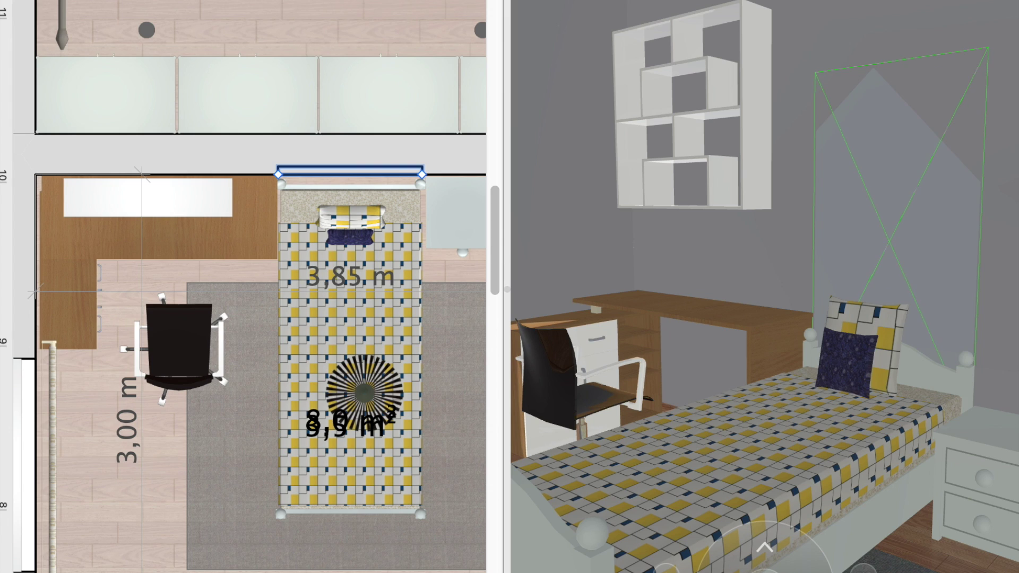
{"action": "key", "text": "Down"}
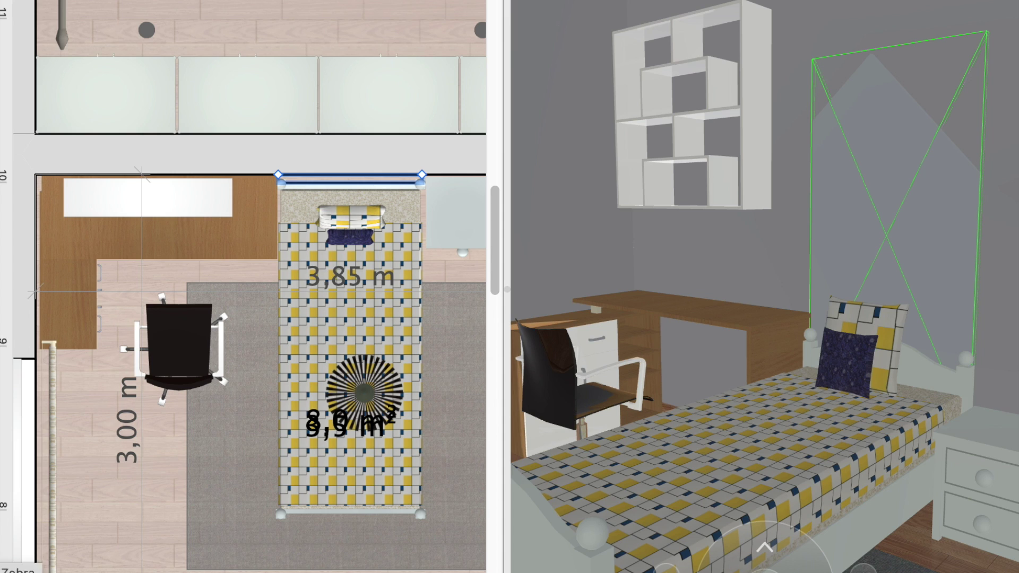
Step: Try floral, brown and striped finishes, then cover the headboard panel in green fabric
{"action": "left_click", "coordinate": [889, 166]}
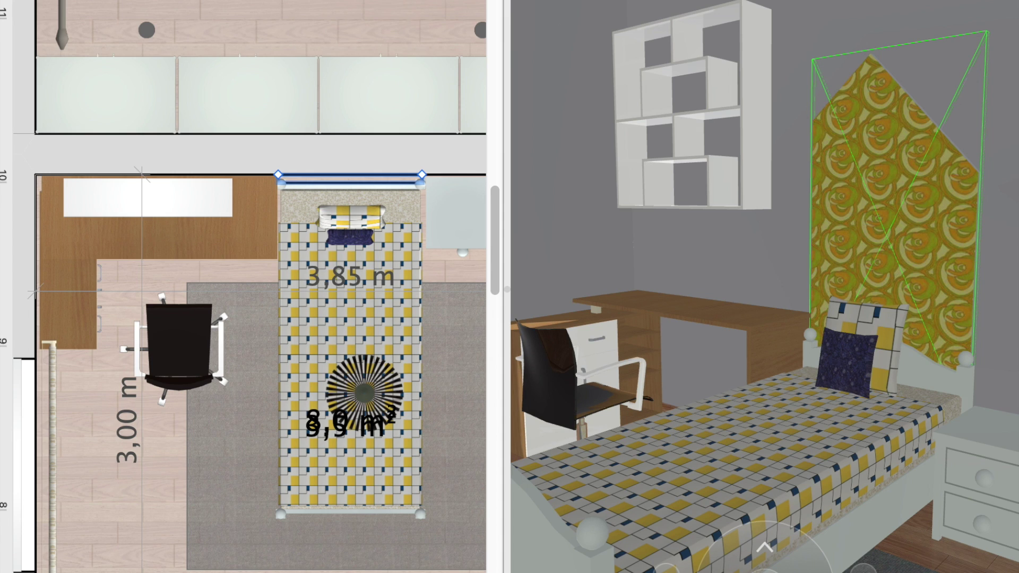
{"action": "left_click", "coordinate": [911, 194]}
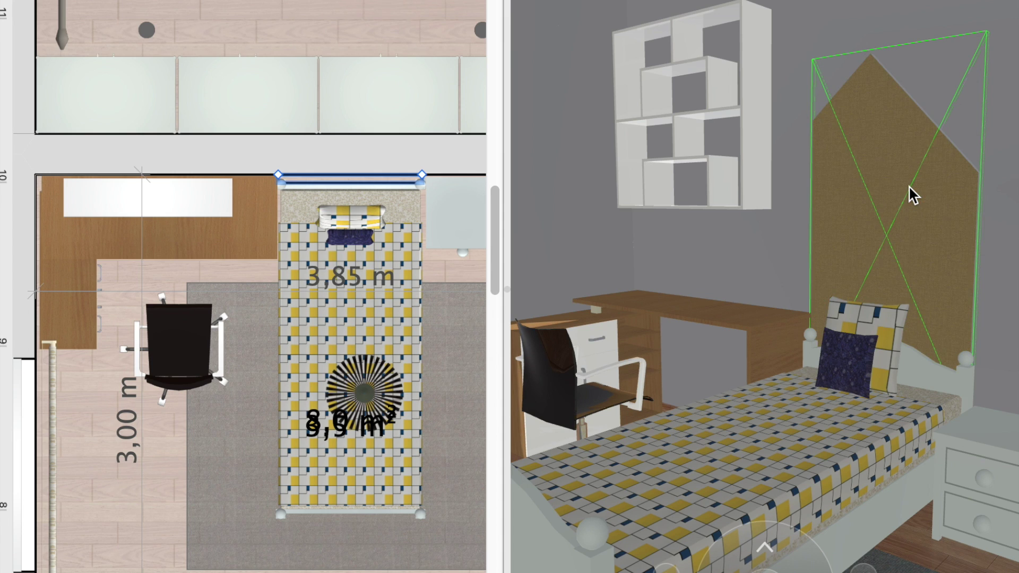
{"action": "left_click_drag", "start_coordinate": [964, 255], "coordinate": [942, 249]}
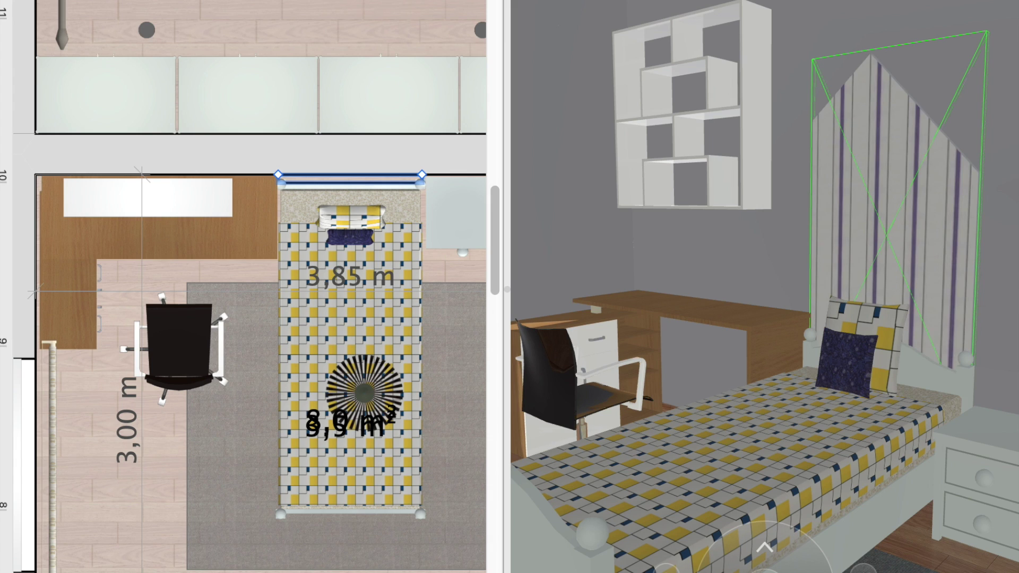
{"action": "left_click", "coordinate": [854, 141]}
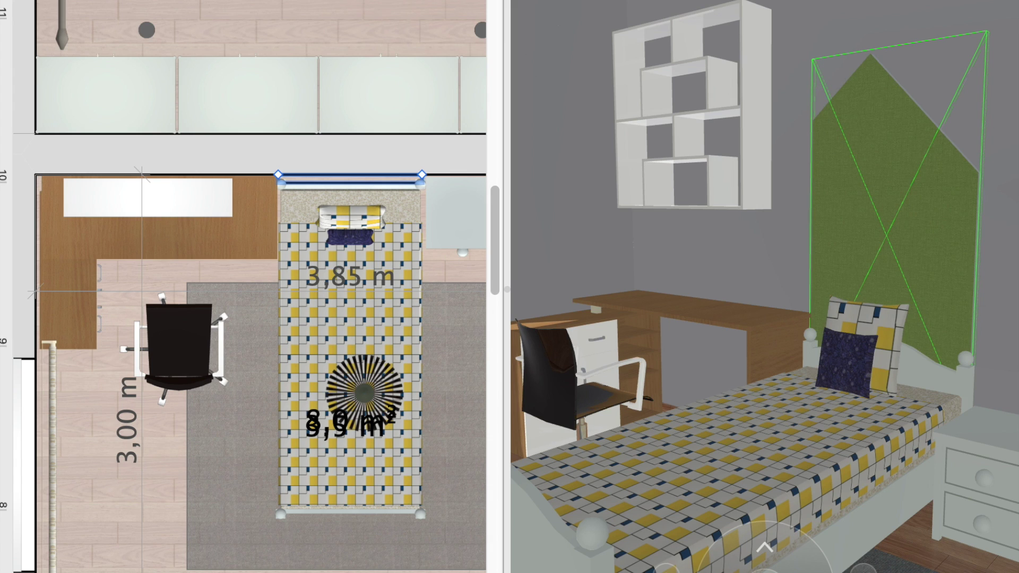
{"action": "left_click_drag", "start_coordinate": [685, 375], "coordinate": [929, 372]}
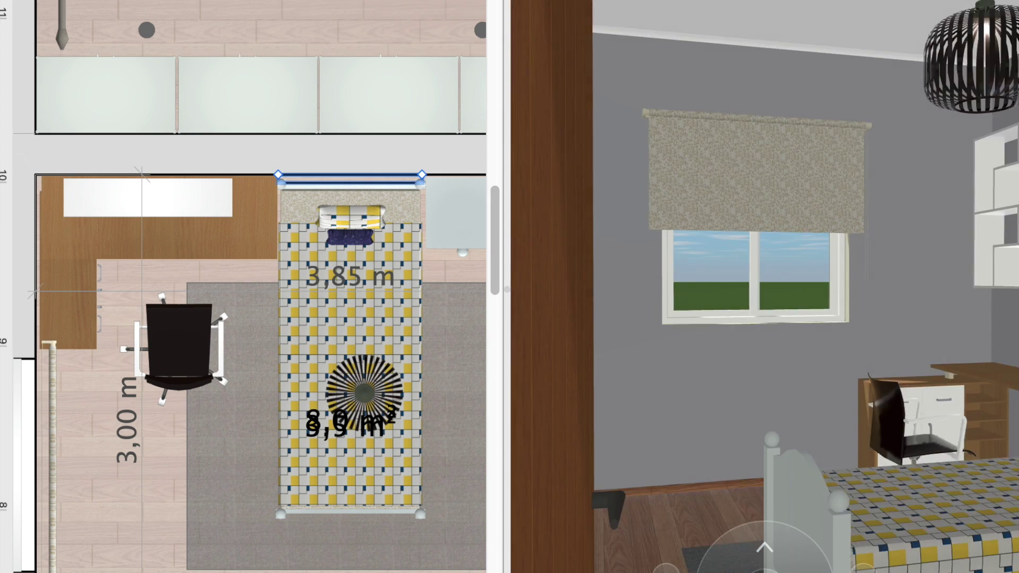
Step: Drop a potted leafy plant into the bedroom's bottom-left corner and deselect it
{"action": "left_click_drag", "start_coordinate": [690, 371], "coordinate": [849, 371]}
{"action": "left_click_drag", "start_coordinate": [265, 371], "coordinate": [266, 282]}
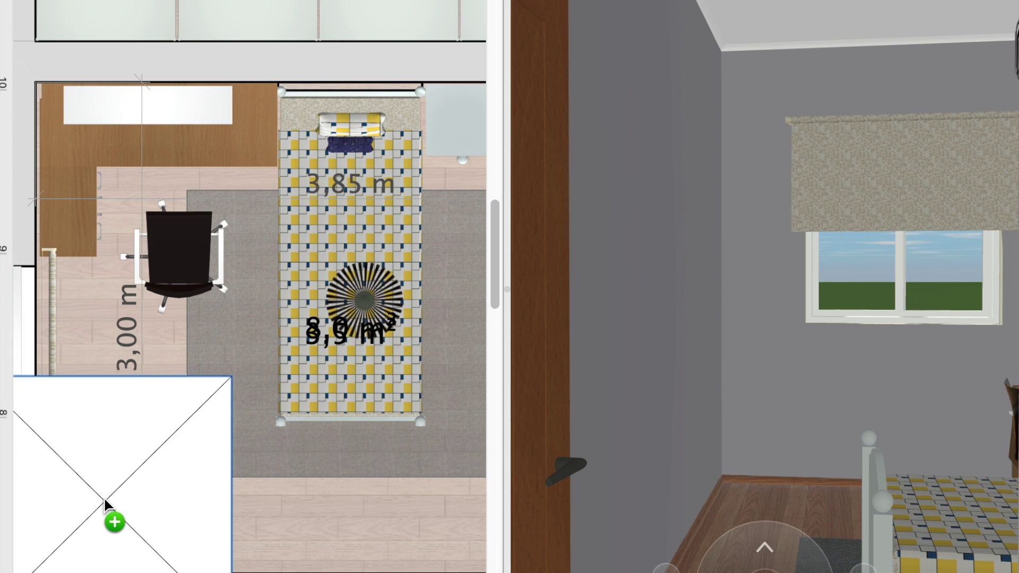
{"action": "mouse_move", "coordinate": [103, 496]}
{"action": "left_mouse_down"}
{"action": "mouse_move", "coordinate": [57, 392]}
{"action": "mouse_move", "coordinate": [103, 502]}
{"action": "left_mouse_up"}
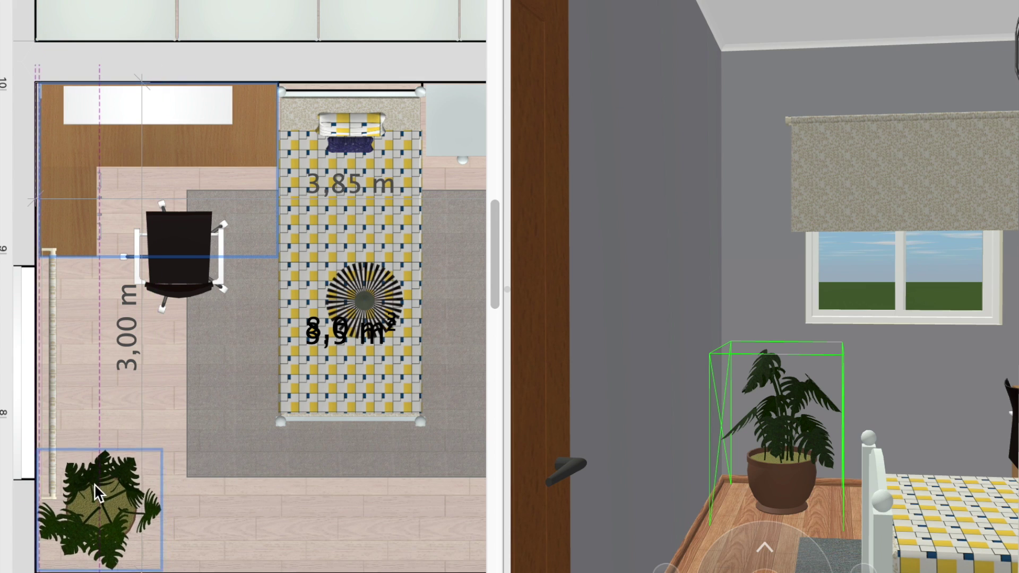
{"action": "left_click", "coordinate": [123, 400]}
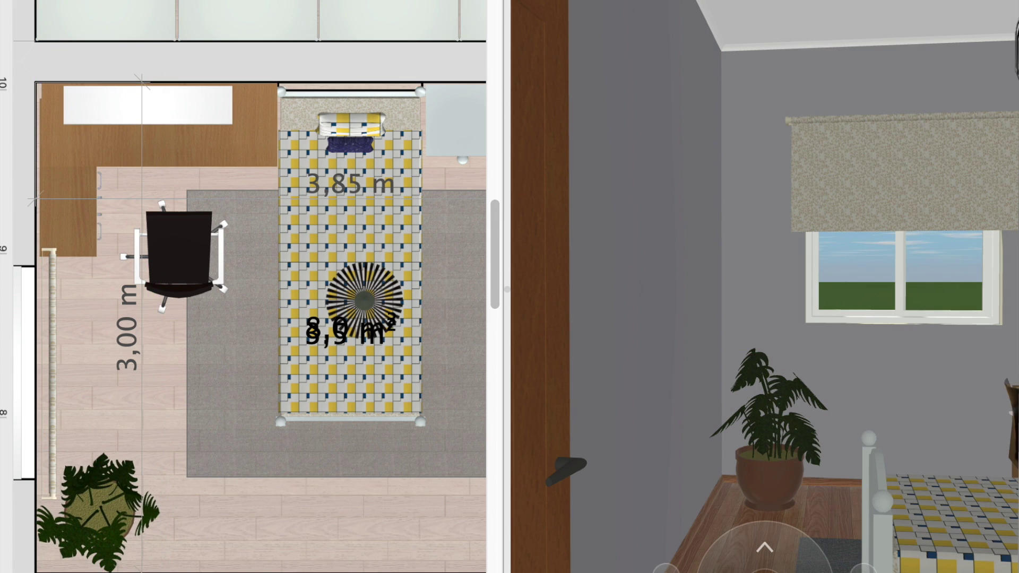
{"action": "left_click_drag", "start_coordinate": [262, 571], "coordinate": [322, 537]}
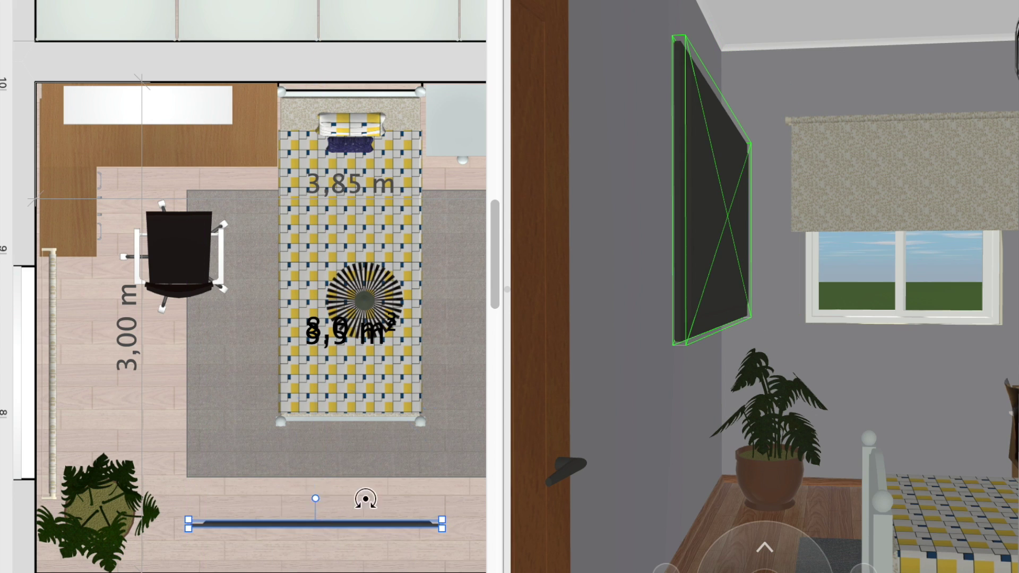
Step: Put the TV on the bottom wall with a centred marble-textured panel behind it
{"action": "left_click_drag", "start_coordinate": [322, 536], "coordinate": [336, 525]}
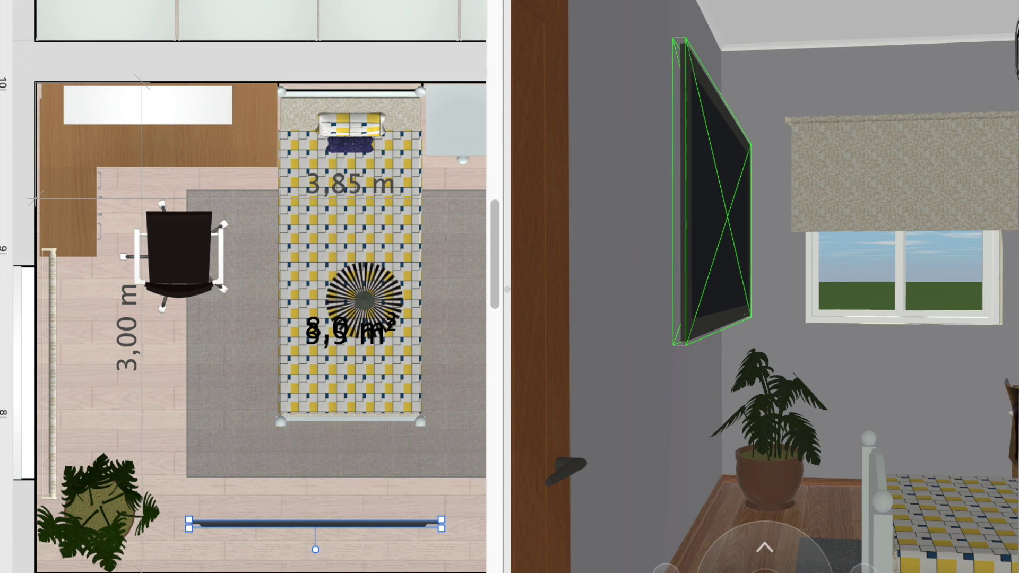
{"action": "left_click_drag", "start_coordinate": [332, 539], "coordinate": [299, 572]}
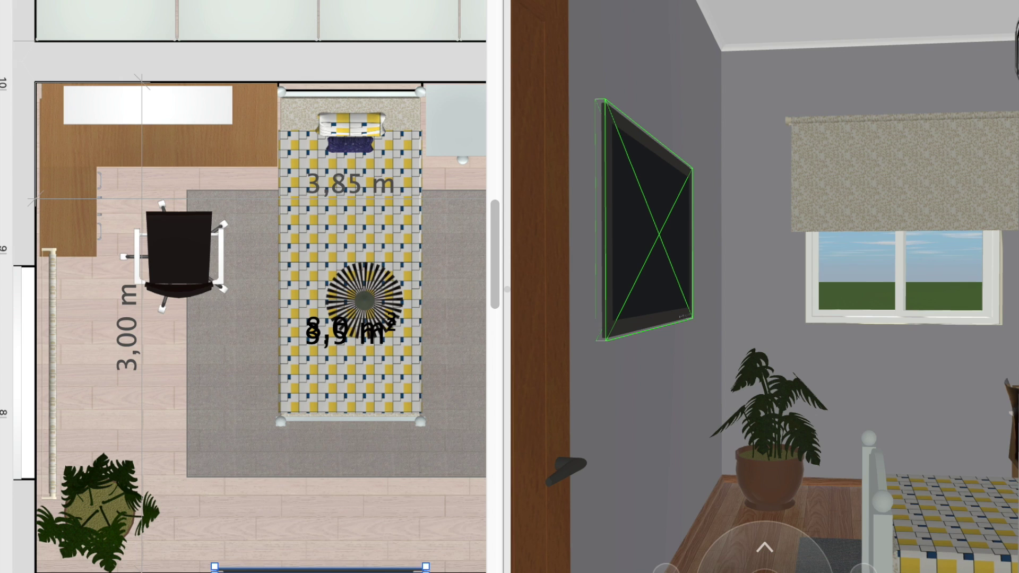
{"action": "mouse_move", "coordinate": [291, 548]}
{"action": "left_mouse_down"}
{"action": "mouse_move", "coordinate": [295, 571]}
{"action": "mouse_move", "coordinate": [337, 569]}
{"action": "left_mouse_up"}
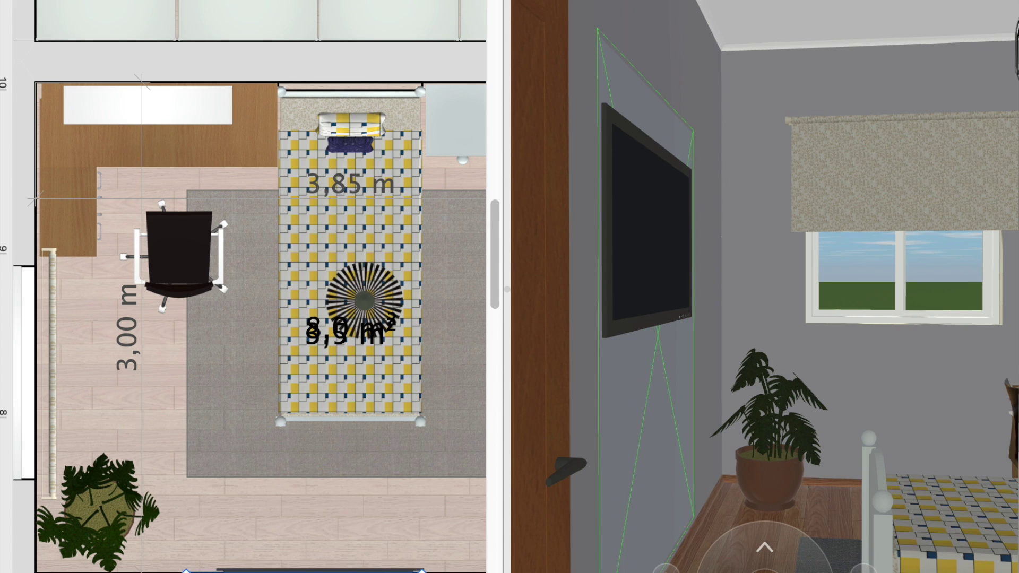
{"action": "left_click_drag", "start_coordinate": [299, 568], "coordinate": [321, 569]}
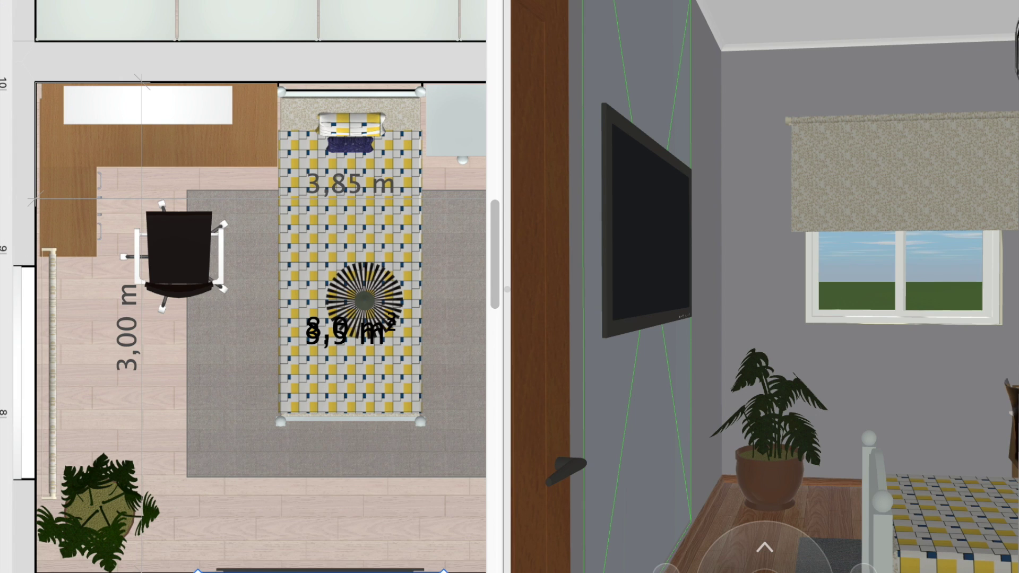
{"action": "left_click", "coordinate": [596, 356]}
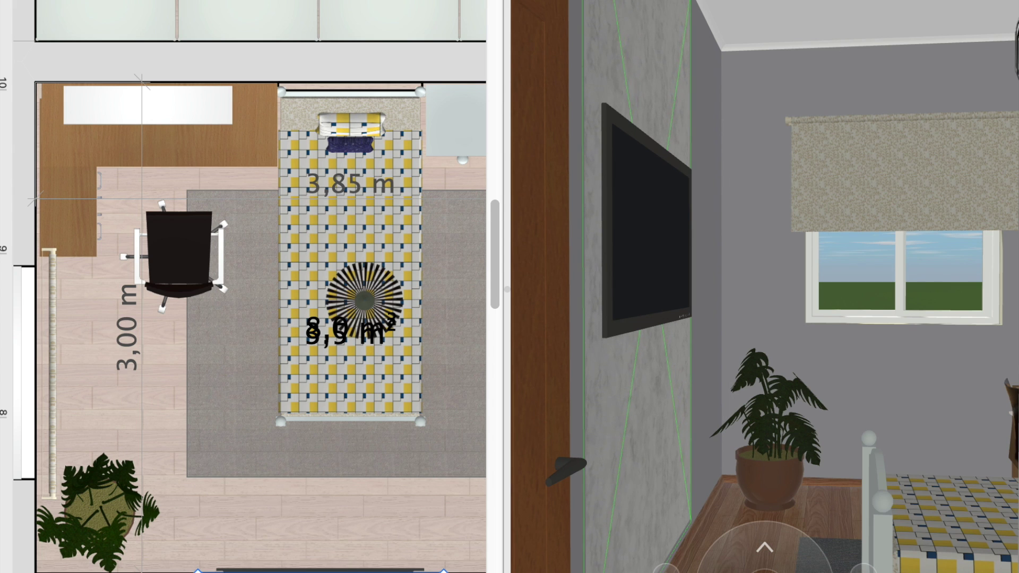
{"action": "left_click_drag", "start_coordinate": [764, 527], "coordinate": [775, 562]}
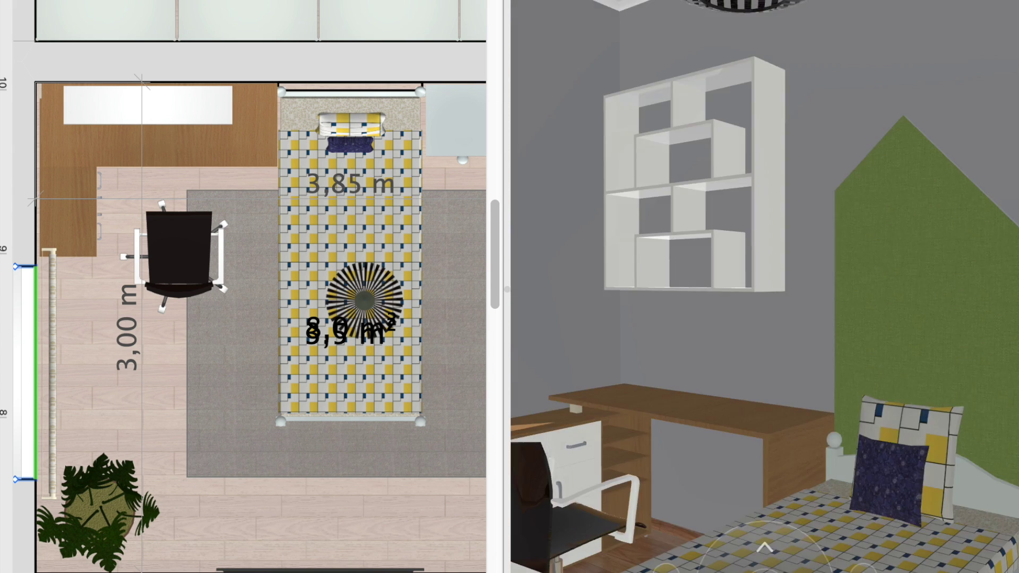
{"action": "left_click_drag", "start_coordinate": [774, 562], "coordinate": [773, 552]}
Step: Duplicate the living-room light fixture and move the copy into the bedroom
{"action": "scroll", "coordinate": [154, 120], "scroll_direction": "up", "scroll_amount": 3}
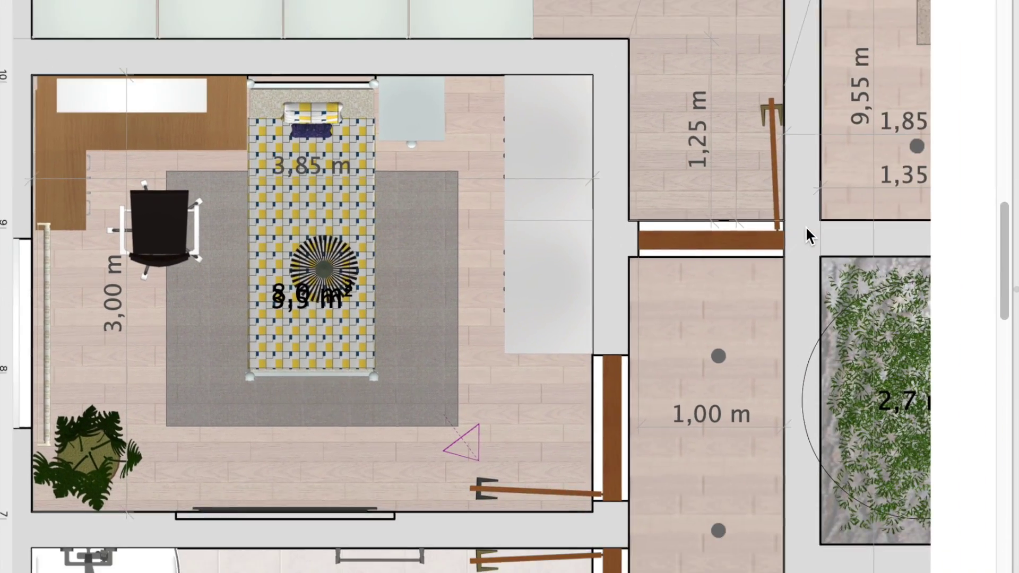
{"action": "scroll", "coordinate": [810, 233], "scroll_direction": "down", "scroll_amount": 1, "text": "ctrl"}
{"action": "scroll", "coordinate": [804, 232], "scroll_direction": "down", "scroll_amount": 1, "text": "ctrl"}
{"action": "scroll", "coordinate": [797, 235], "scroll_direction": "down", "scroll_amount": 1, "text": "ctrl"}
{"action": "scroll", "coordinate": [796, 236], "scroll_direction": "down", "scroll_amount": 1, "text": "ctrl"}
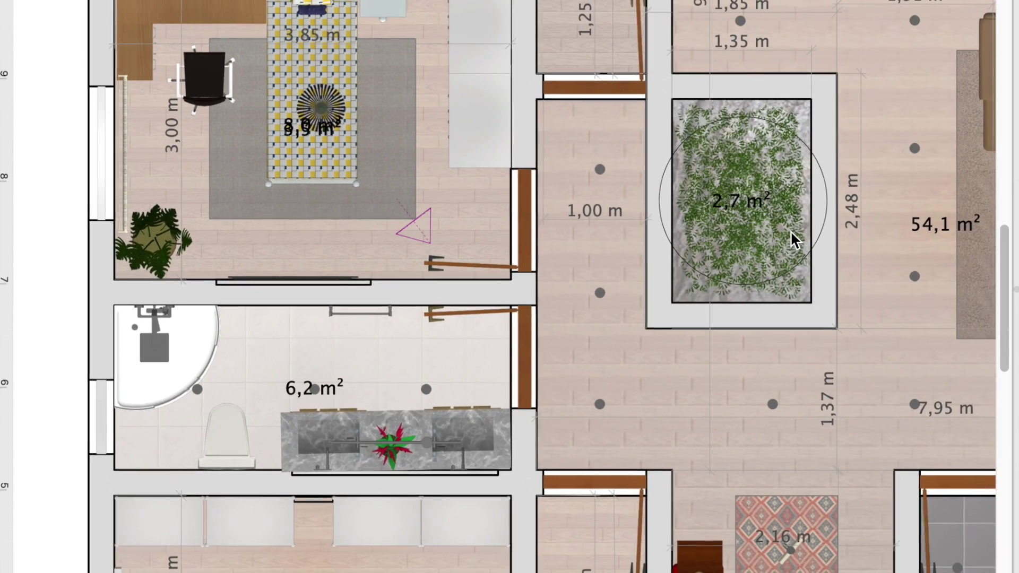
{"action": "scroll", "coordinate": [791, 233], "scroll_direction": "right", "scroll_amount": 5}
{"action": "scroll", "coordinate": [790, 233], "scroll_direction": "down", "scroll_amount": 3}
{"action": "right_click", "coordinate": [883, 61]}
{"action": "left_click", "coordinate": [909, 149]}
{"action": "left_click_drag", "start_coordinate": [876, 55], "coordinate": [239, 133]}
{"action": "scroll", "coordinate": [290, 141], "scroll_direction": "left", "scroll_amount": 4}
{"action": "scroll", "coordinate": [289, 141], "scroll_direction": "up", "scroll_amount": 2}
Step: Rotate the copied light -90° and move it against the bedroom wall
{"action": "mouse_move", "coordinate": [431, 220]}
{"action": "left_mouse_down"}
{"action": "mouse_move", "coordinate": [422, 108]}
{"action": "mouse_move", "coordinate": [464, 113]}
{"action": "left_mouse_up"}
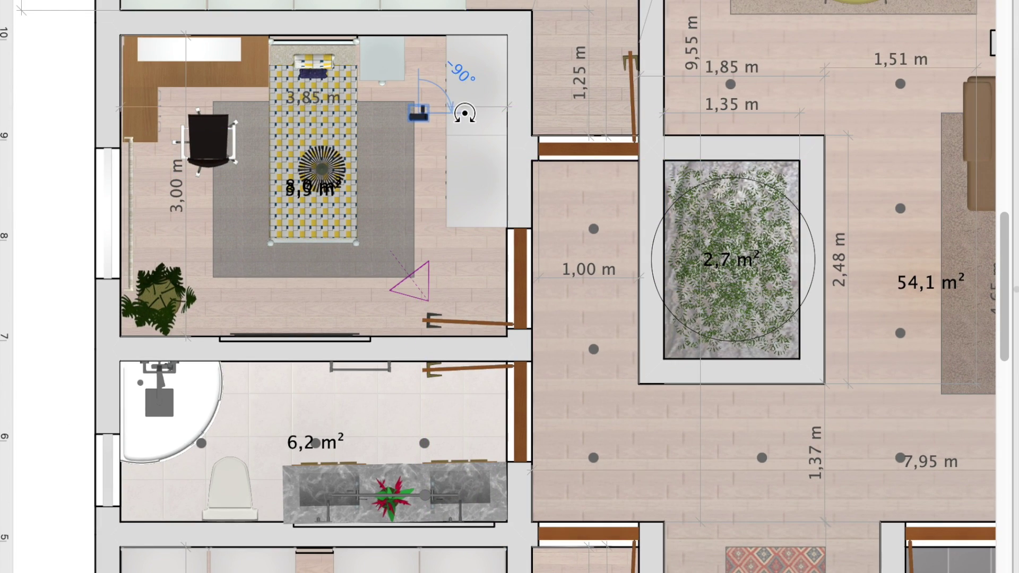
{"action": "scroll", "coordinate": [464, 196], "scroll_direction": "down", "scroll_amount": 2, "text": "ctrl"}
{"action": "scroll", "coordinate": [464, 195], "scroll_direction": "up", "scroll_amount": 5}
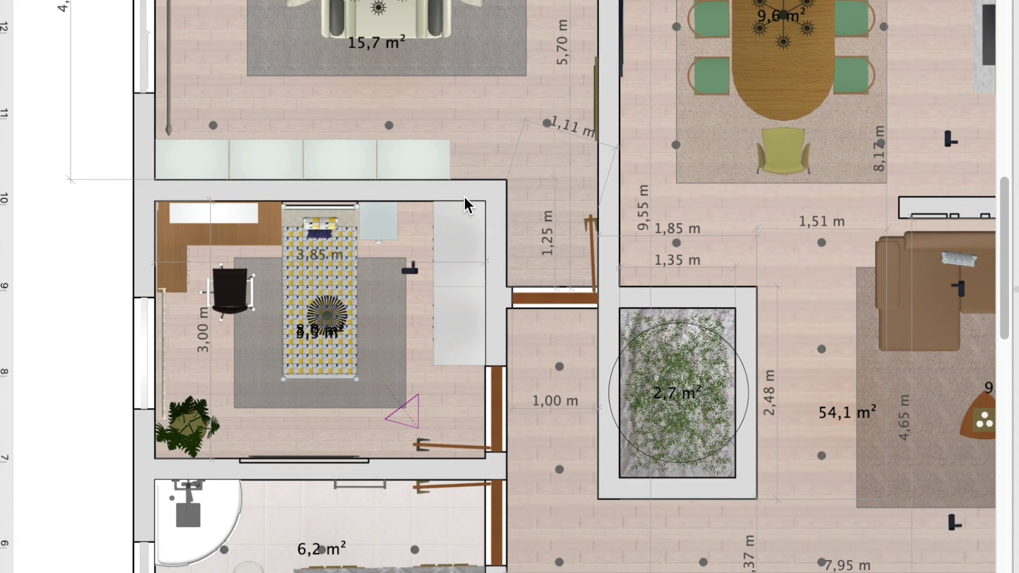
{"action": "scroll", "coordinate": [463, 196], "scroll_direction": "down", "scroll_amount": 3}
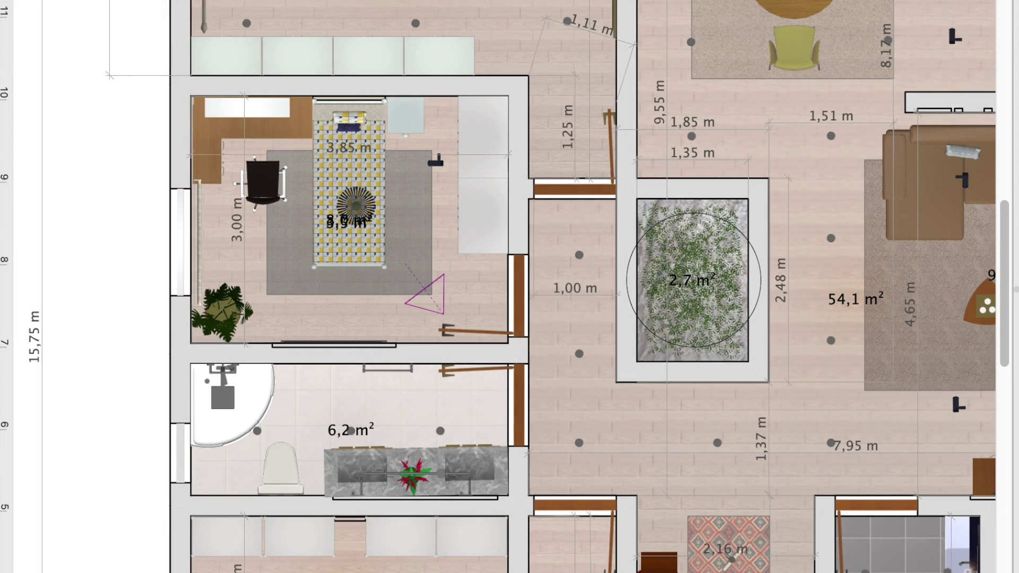
{"action": "left_click", "coordinate": [434, 160]}
{"action": "right_click", "coordinate": [437, 159]}
{"action": "mouse_move", "coordinate": [437, 161]}
{"action": "left_mouse_down"}
{"action": "mouse_move", "coordinate": [532, 261]}
{"action": "mouse_move", "coordinate": [450, 284]}
{"action": "mouse_move", "coordinate": [281, 260]}
{"action": "mouse_move", "coordinate": [220, 273]}
{"action": "left_mouse_up"}
Step: Make two more copies of the light and position them around the rug corners
{"action": "right_click", "coordinate": [437, 267]}
{"action": "left_click", "coordinate": [484, 357]}
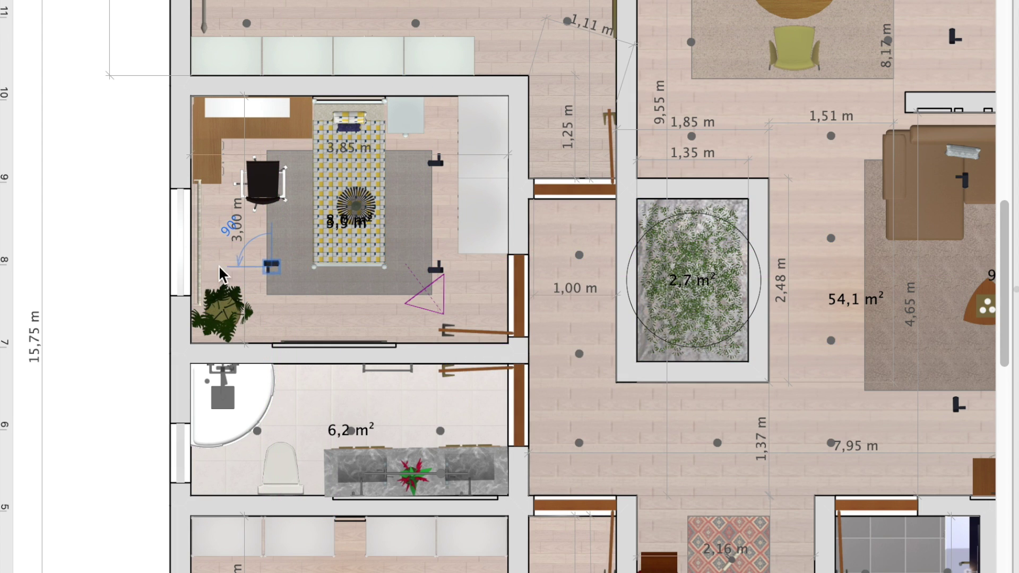
{"action": "right_click", "coordinate": [268, 263]}
{"action": "left_click", "coordinate": [304, 354]}
{"action": "left_click_drag", "start_coordinate": [265, 266], "coordinate": [268, 169]}
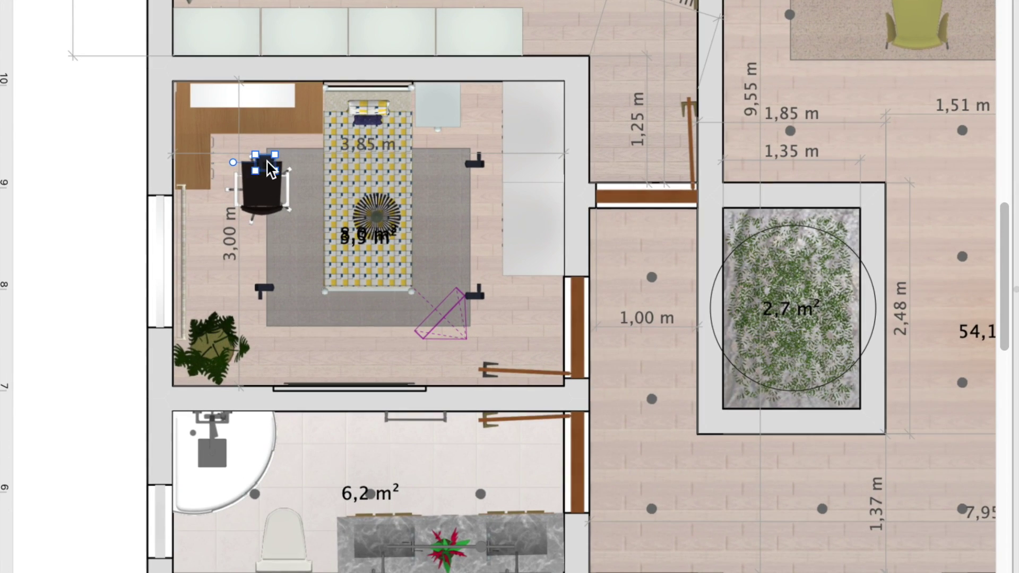
{"action": "left_click_drag", "start_coordinate": [270, 170], "coordinate": [253, 294]}
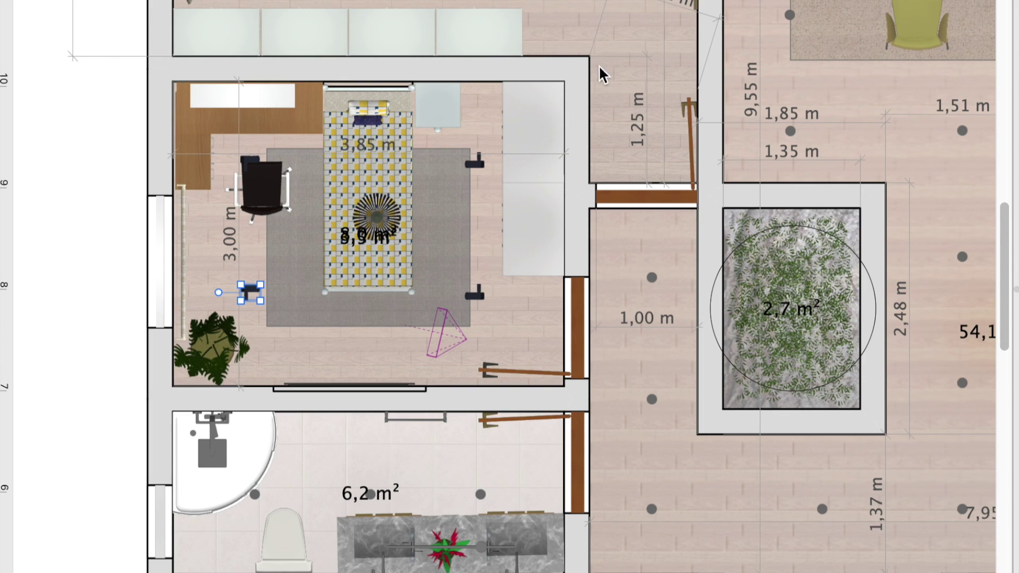
{"action": "left_click_drag", "start_coordinate": [253, 299], "coordinate": [479, 313]}
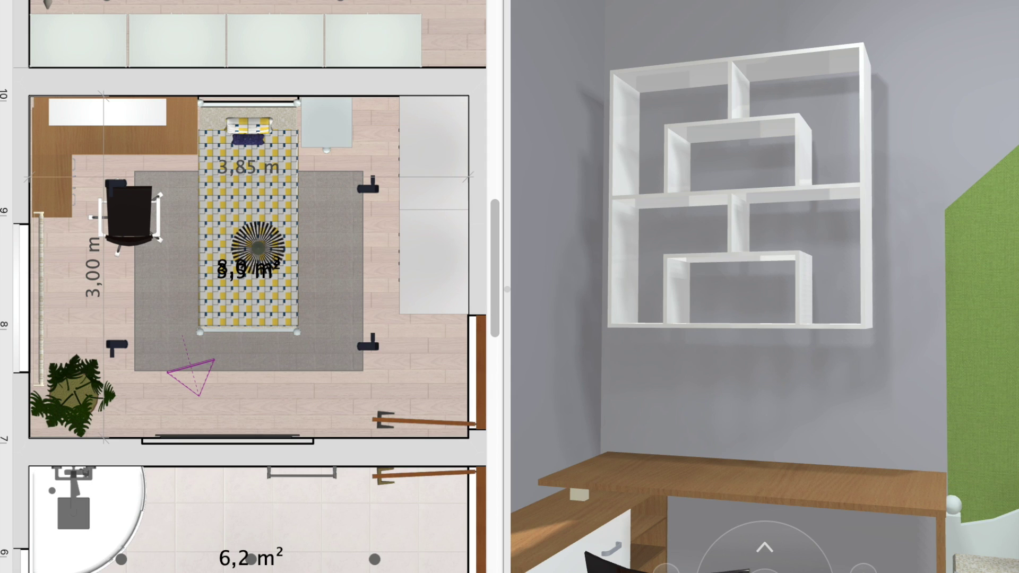
Step: Place a laptop on the corner desk and a row of books on the wall shelf
{"action": "left_click_drag", "start_coordinate": [128, 150], "coordinate": [117, 128]}
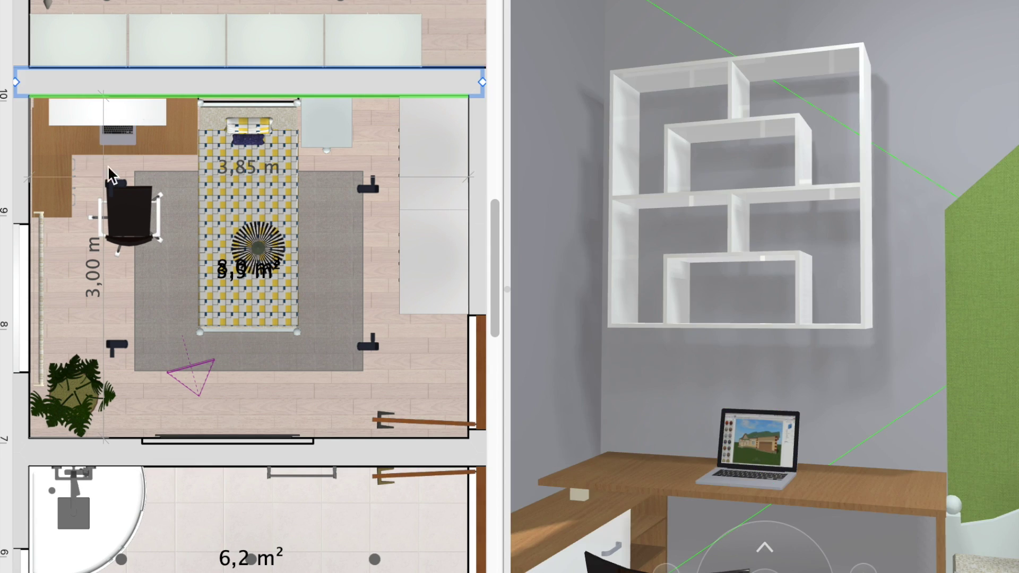
{"action": "left_click_drag", "start_coordinate": [117, 128], "coordinate": [128, 128]}
{"action": "left_click", "coordinate": [75, 136]}
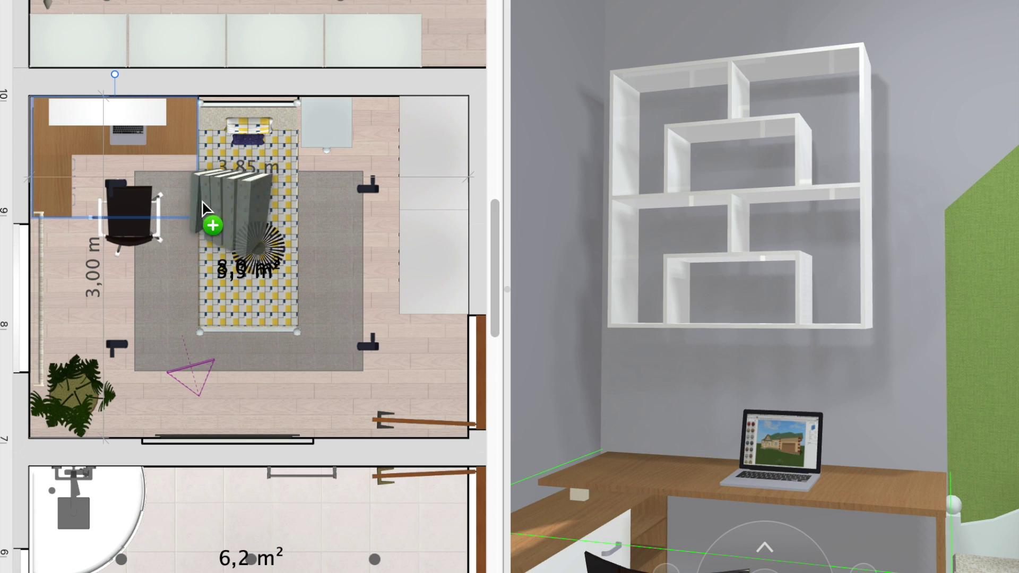
{"action": "left_click_drag", "start_coordinate": [211, 223], "coordinate": [154, 159]}
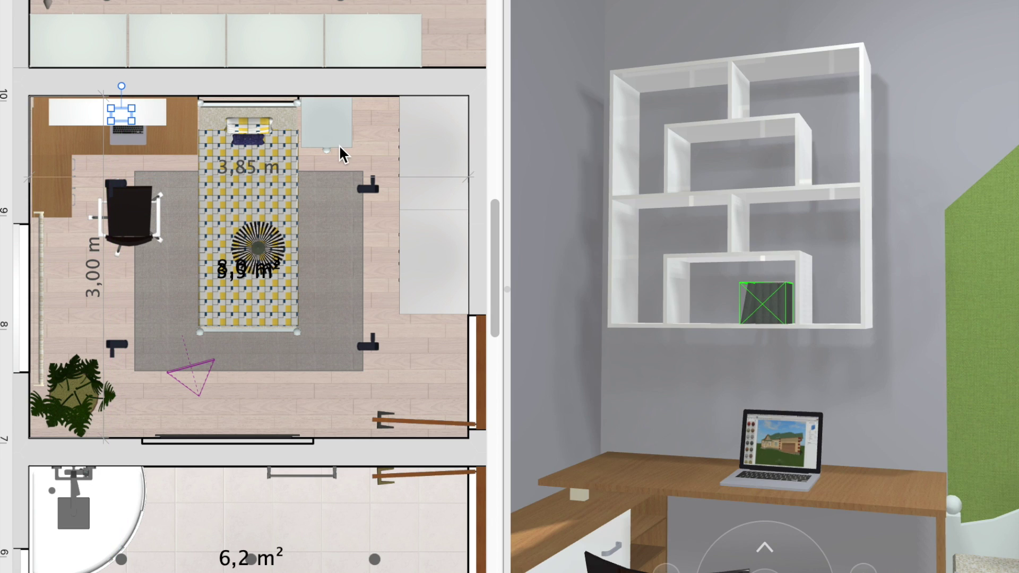
Step: Duplicate the books and raise the copy into the shelf's upper compartment, shifted left
{"action": "scroll", "coordinate": [92, 98], "scroll_direction": "up", "scroll_amount": 1}
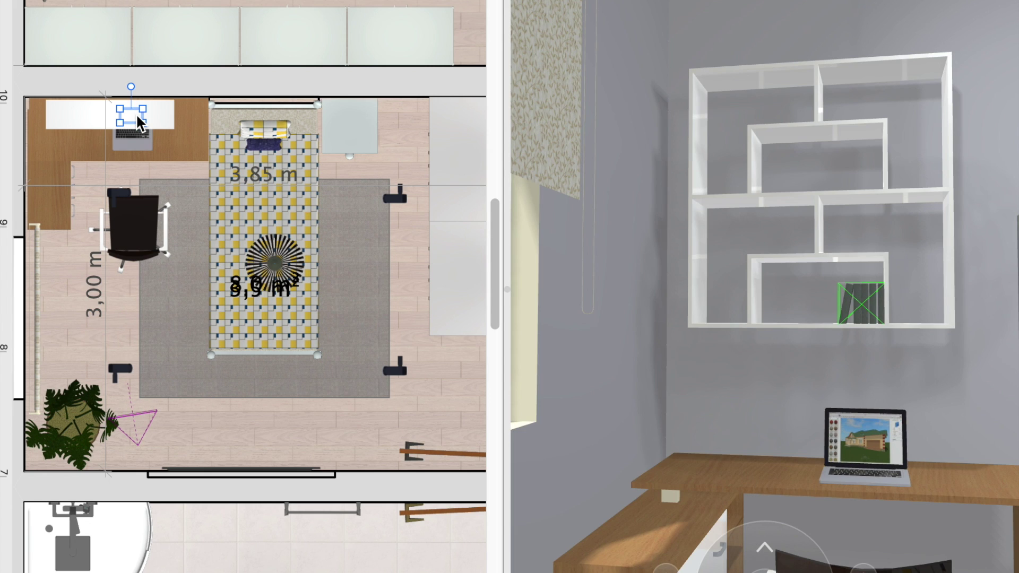
{"action": "right_click", "coordinate": [136, 113]}
{"action": "left_click", "coordinate": [184, 190]}
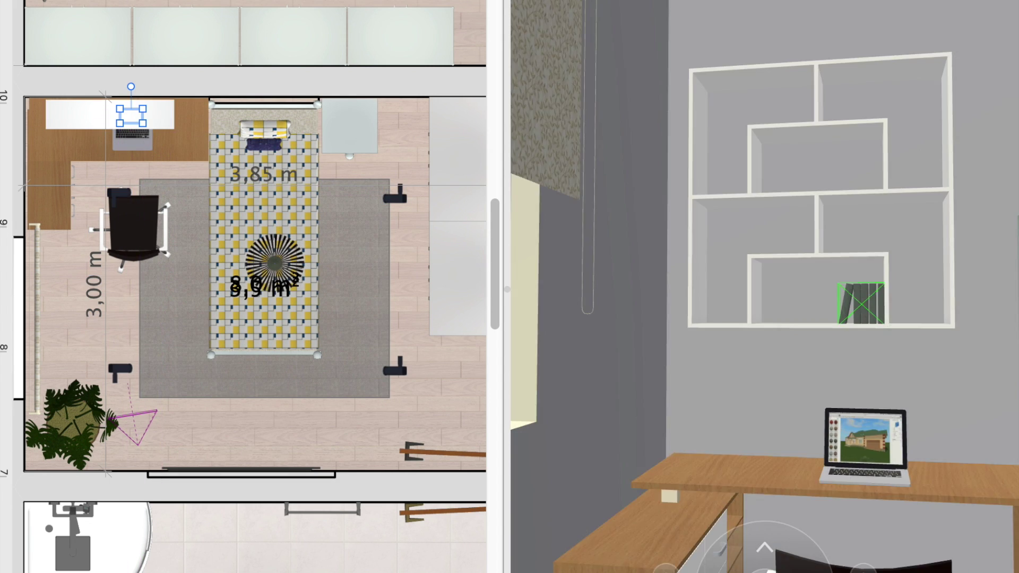
{"action": "mouse_move", "coordinate": [860, 304]}
{"action": "left_mouse_down"}
{"action": "mouse_move", "coordinate": [861, 242]}
{"action": "mouse_move", "coordinate": [609, 154]}
{"action": "left_mouse_up"}
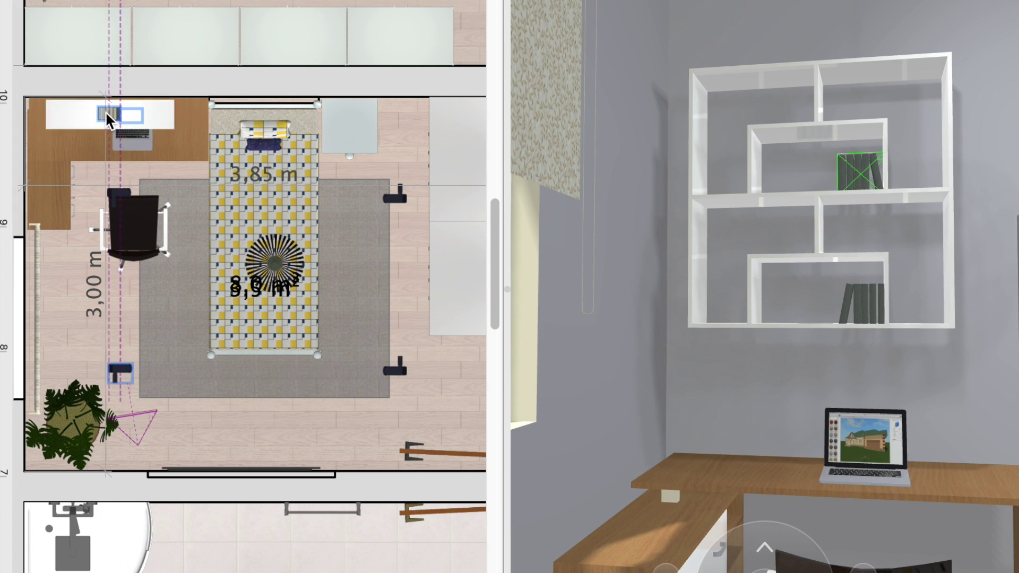
{"action": "left_click_drag", "start_coordinate": [106, 117], "coordinate": [83, 114]}
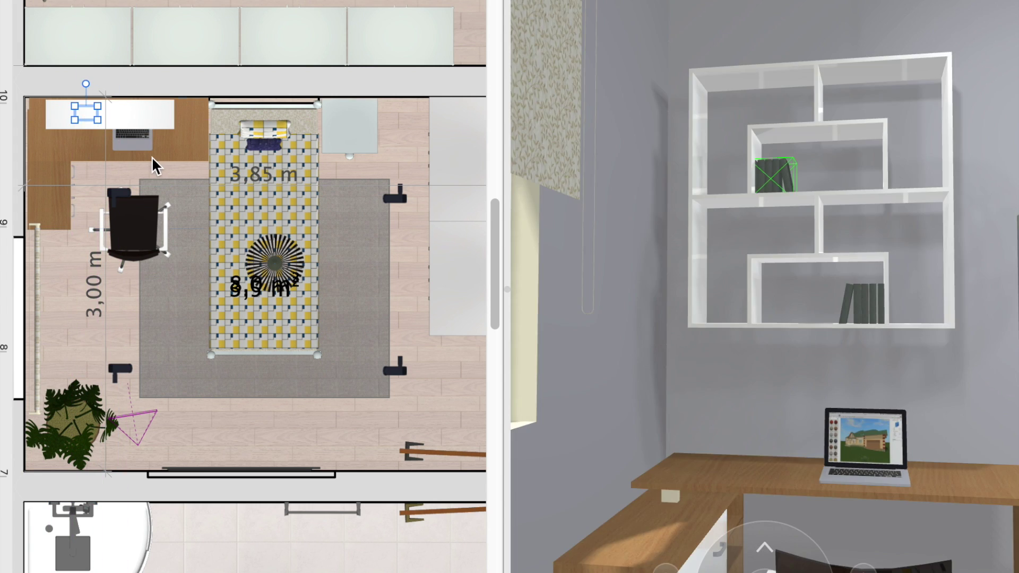
{"action": "left_click", "coordinate": [154, 159]}
{"action": "left_click", "coordinate": [764, 175]}
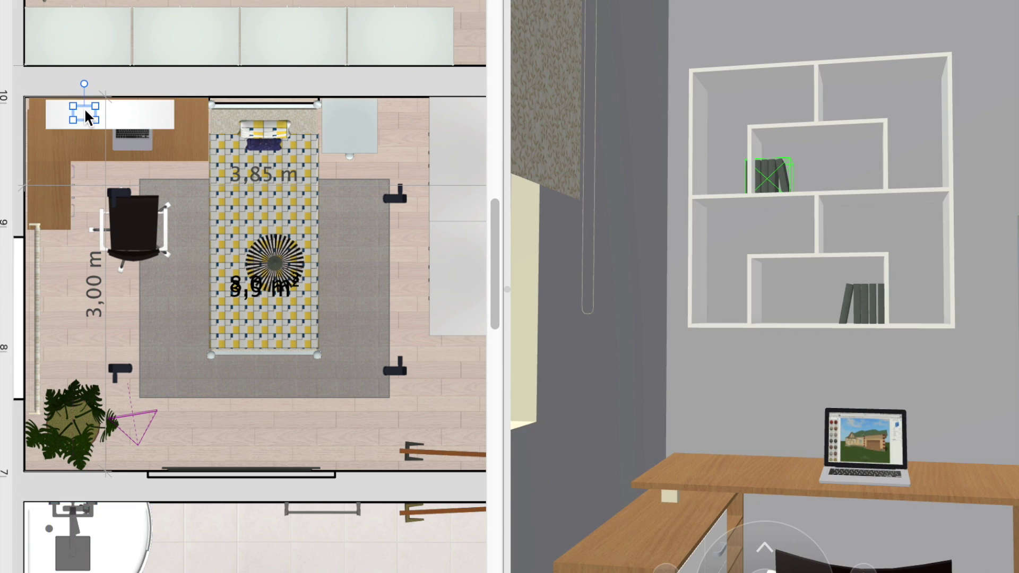
{"action": "scroll", "coordinate": [85, 106], "scroll_direction": "up", "scroll_amount": 5}
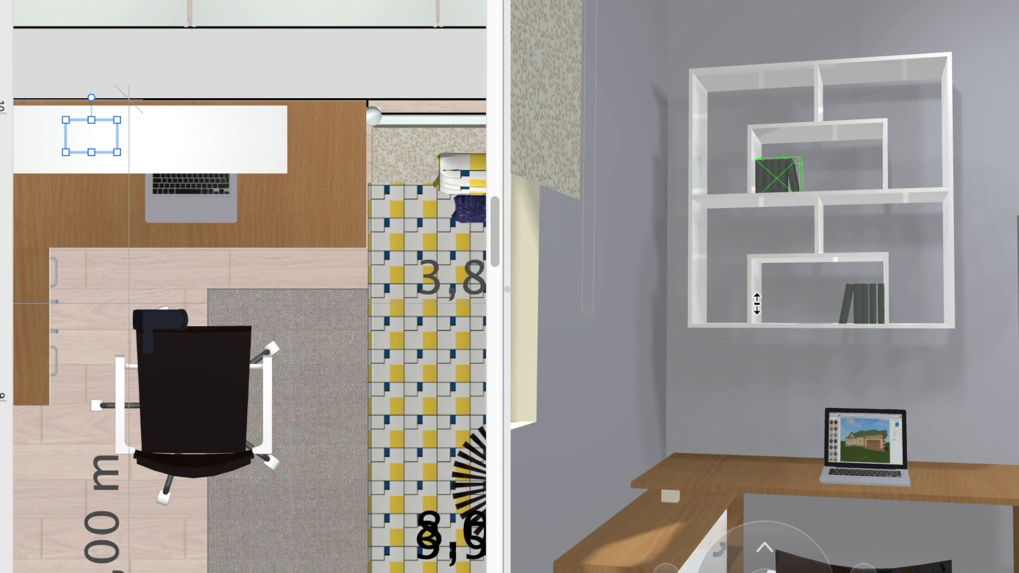
{"action": "left_click", "coordinate": [862, 366]}
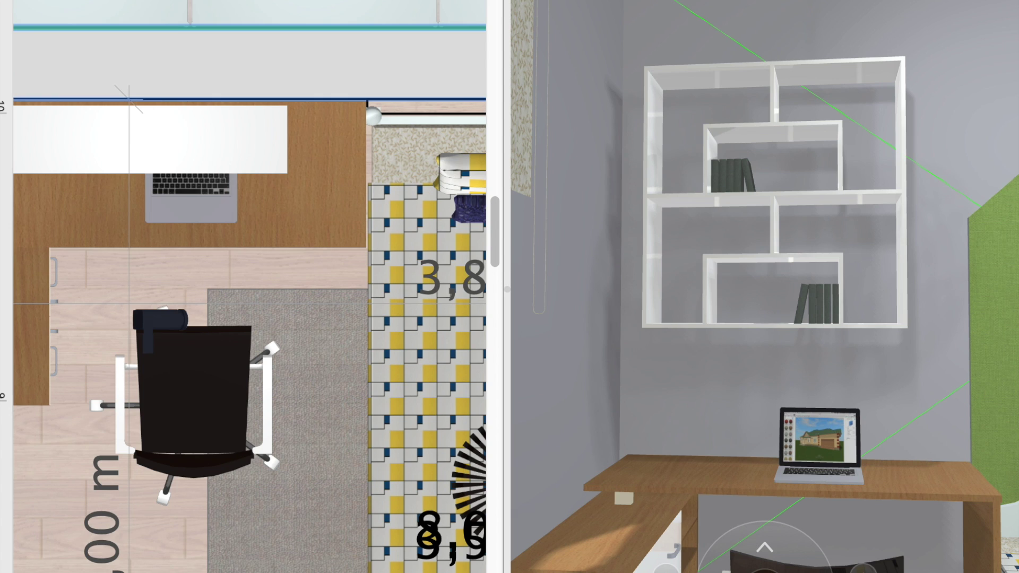
Step: Add a small potted plant at shelf height and set a glass terrarium on the desk
{"action": "left_click_drag", "start_coordinate": [205, 178], "coordinate": [198, 140]}
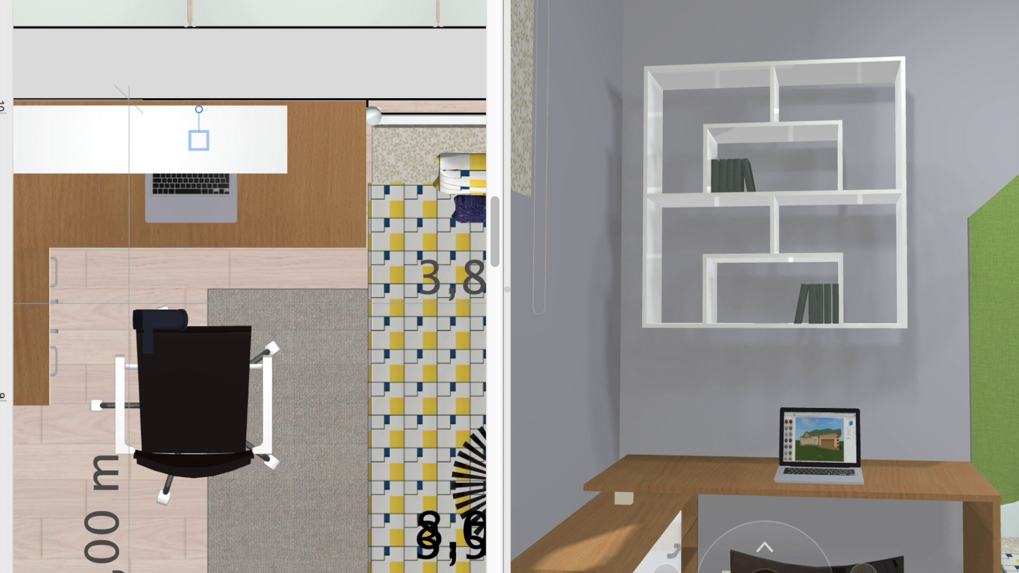
{"action": "left_click_drag", "start_coordinate": [826, 398], "coordinate": [826, 360]}
{"action": "left_click_drag", "start_coordinate": [208, 139], "coordinate": [264, 139]}
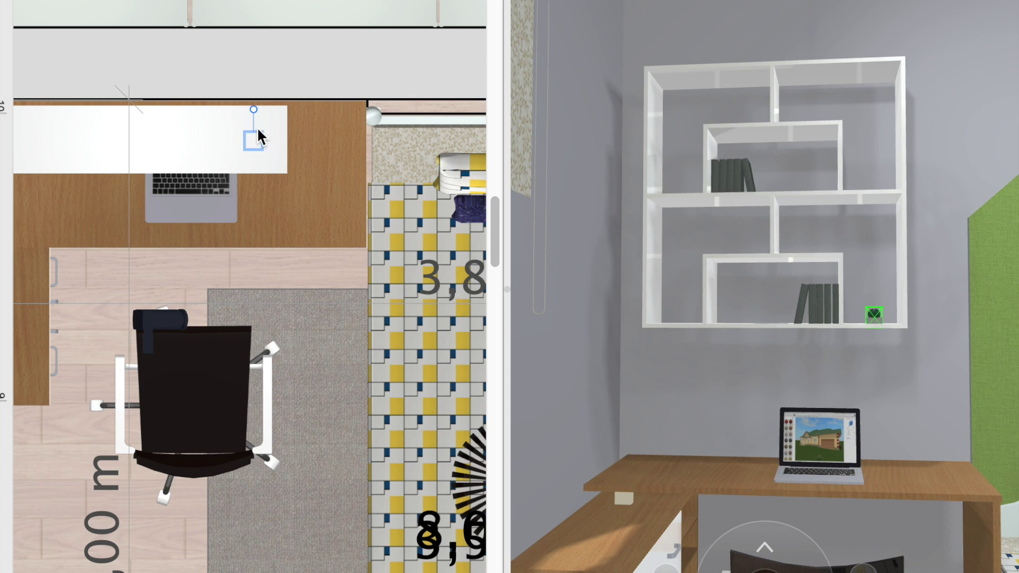
{"action": "left_click_drag", "start_coordinate": [139, 139], "coordinate": [68, 139]}
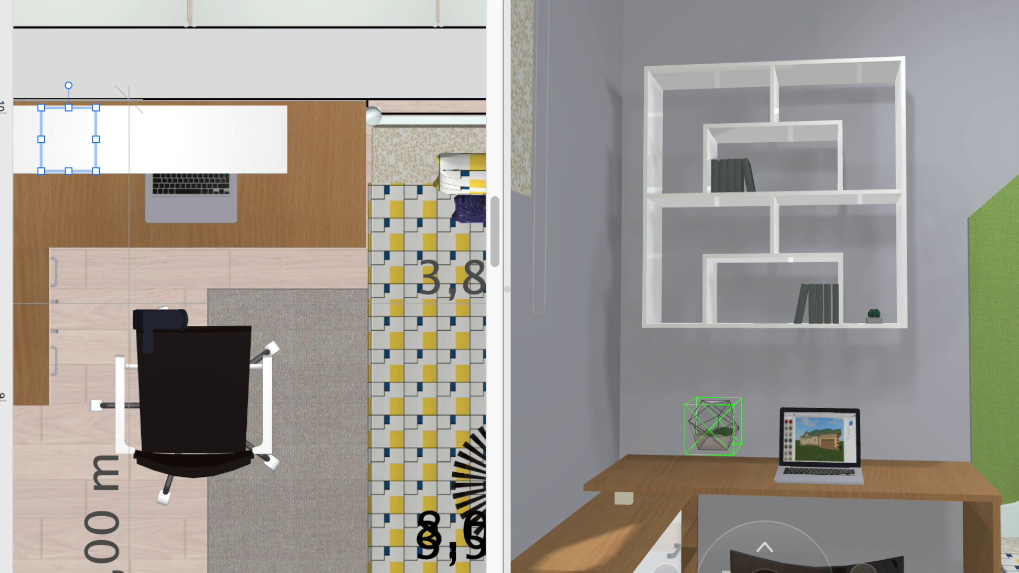
{"action": "left_click_drag", "start_coordinate": [88, 148], "coordinate": [36, 162]}
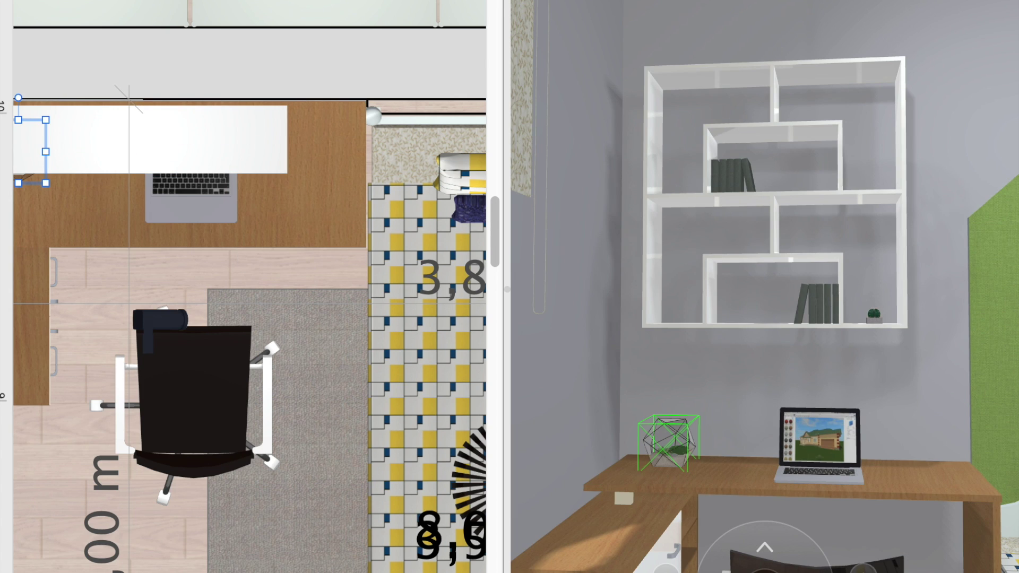
{"action": "left_click_drag", "start_coordinate": [32, 152], "coordinate": [41, 138]}
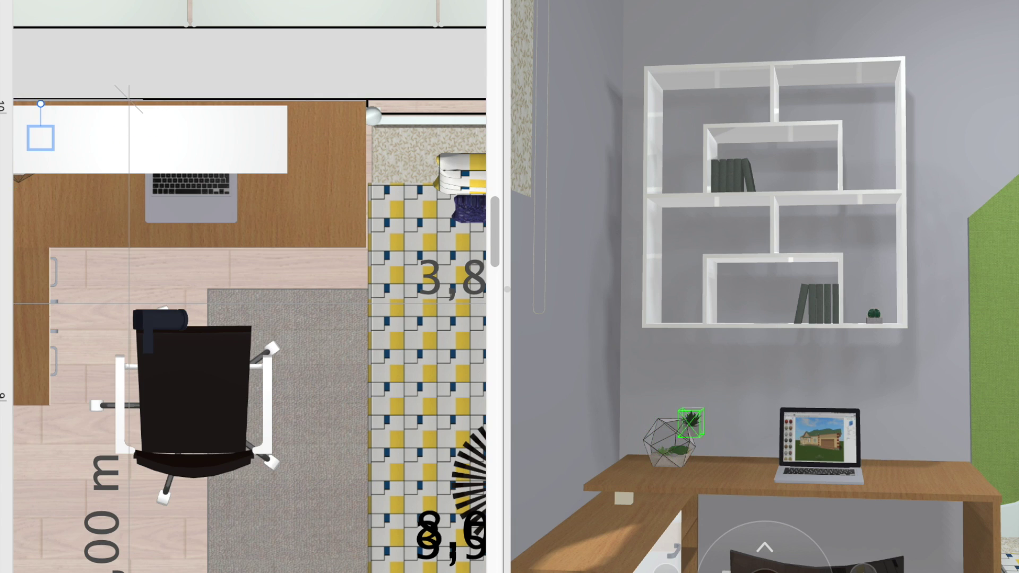
Step: Lift a plant into the lower-left shelf compartment and a patterned vase into the right one
{"action": "left_click_drag", "start_coordinate": [690, 421], "coordinate": [690, 277]}
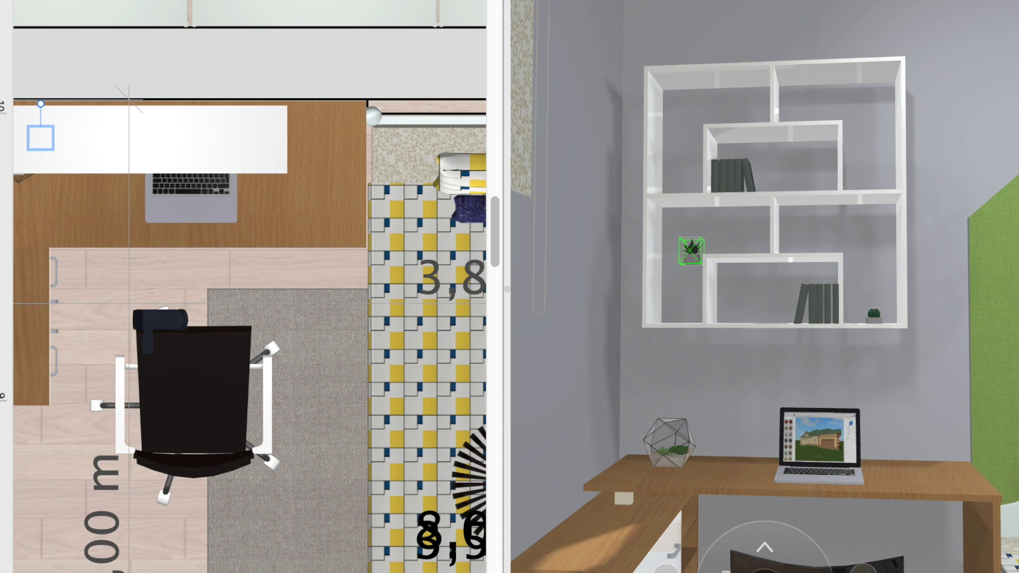
{"action": "scroll", "coordinate": [132, 216], "scroll_direction": "left", "scroll_amount": 5}
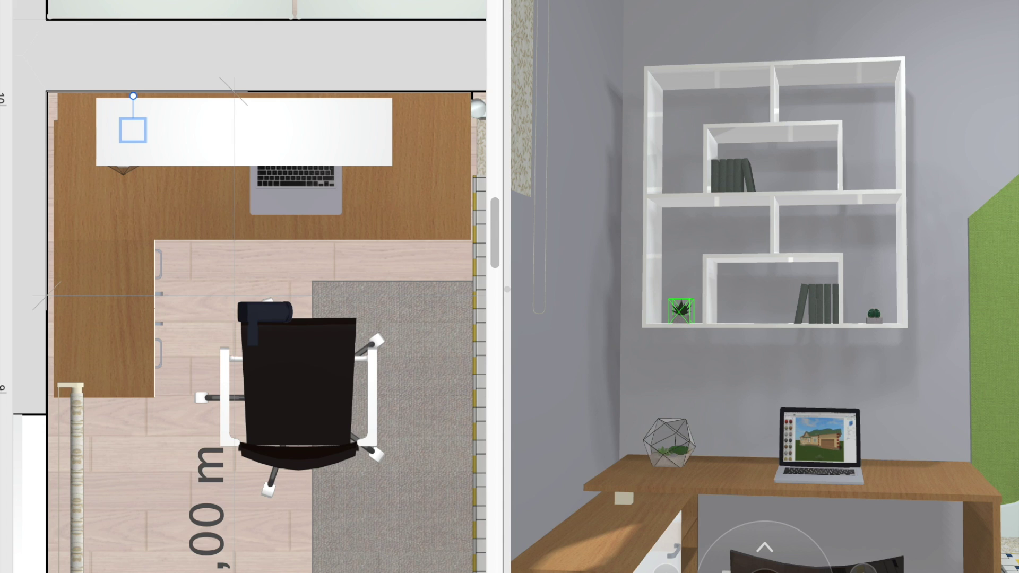
{"action": "left_click_drag", "start_coordinate": [132, 130], "coordinate": [222, 131]}
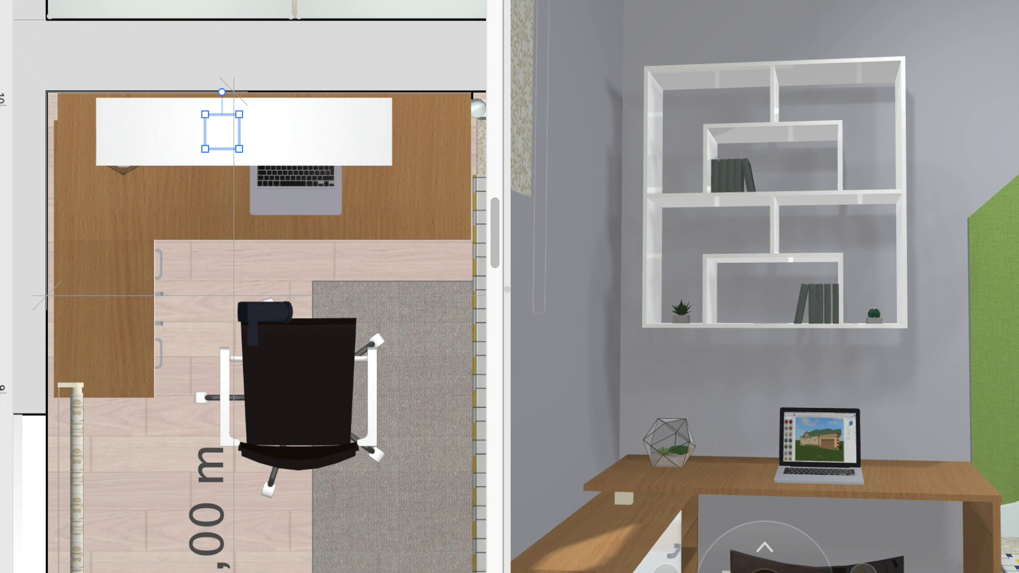
{"action": "left_click_drag", "start_coordinate": [756, 414], "coordinate": [756, 362]}
{"action": "left_click_drag", "start_coordinate": [231, 147], "coordinate": [364, 146]}
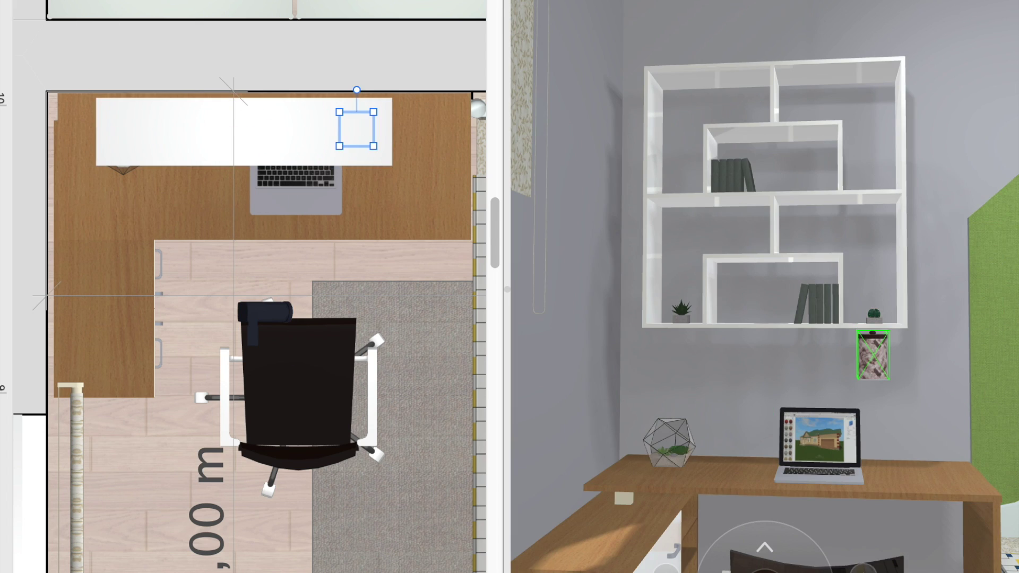
{"action": "left_click_drag", "start_coordinate": [873, 355], "coordinate": [873, 169]}
Step: Duplicate the selected item and turn the desk lamp around to face the other way
{"action": "right_click", "coordinate": [344, 131]}
{"action": "left_click", "coordinate": [394, 221]}
{"action": "scroll", "coordinate": [393, 222], "scroll_direction": "down", "scroll_amount": 3}
{"action": "scroll", "coordinate": [394, 222], "scroll_direction": "down", "scroll_amount": 3}
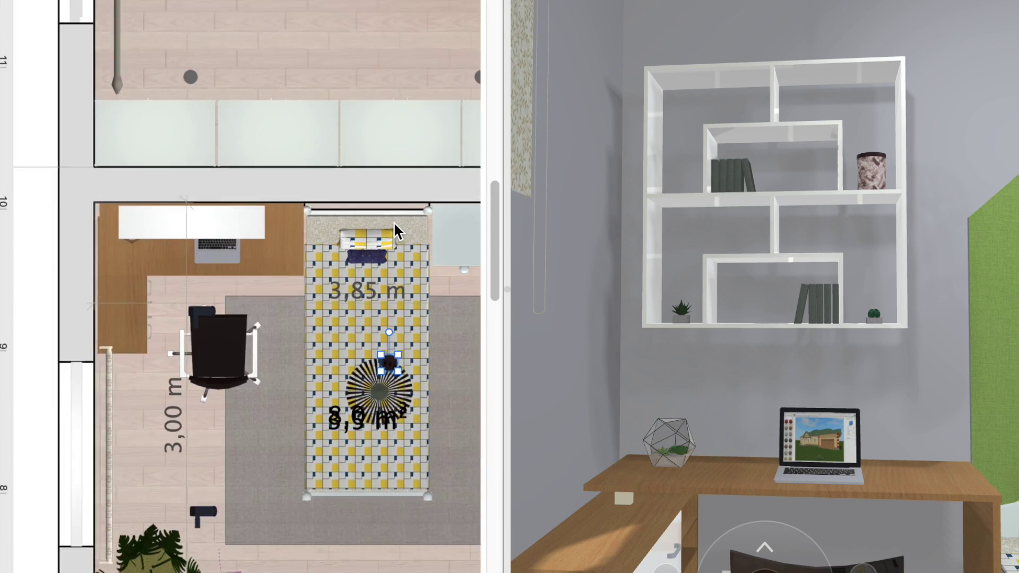
{"action": "scroll", "coordinate": [394, 221], "scroll_direction": "down", "scroll_amount": 2}
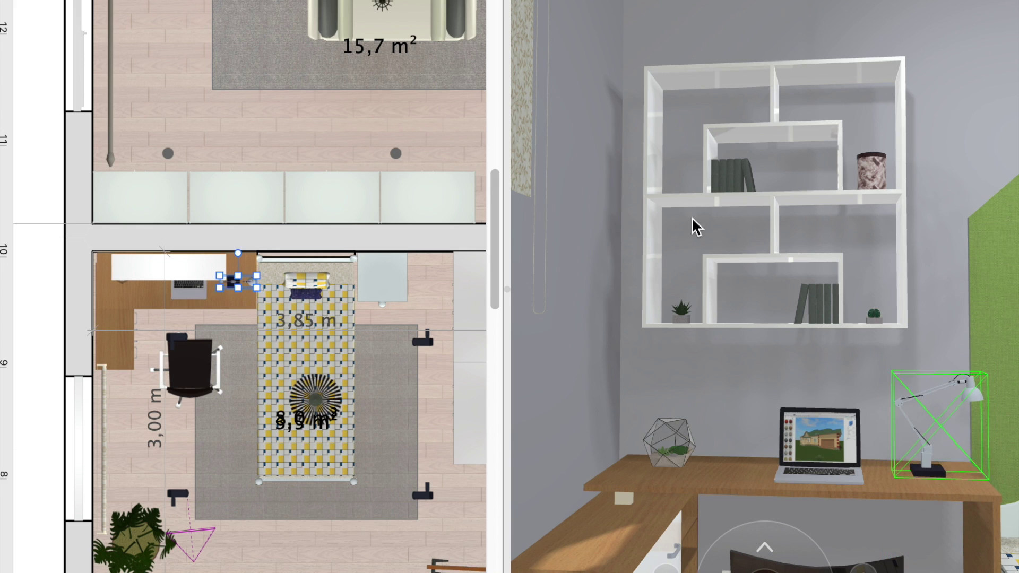
{"action": "left_click_drag", "start_coordinate": [285, 362], "coordinate": [242, 280]}
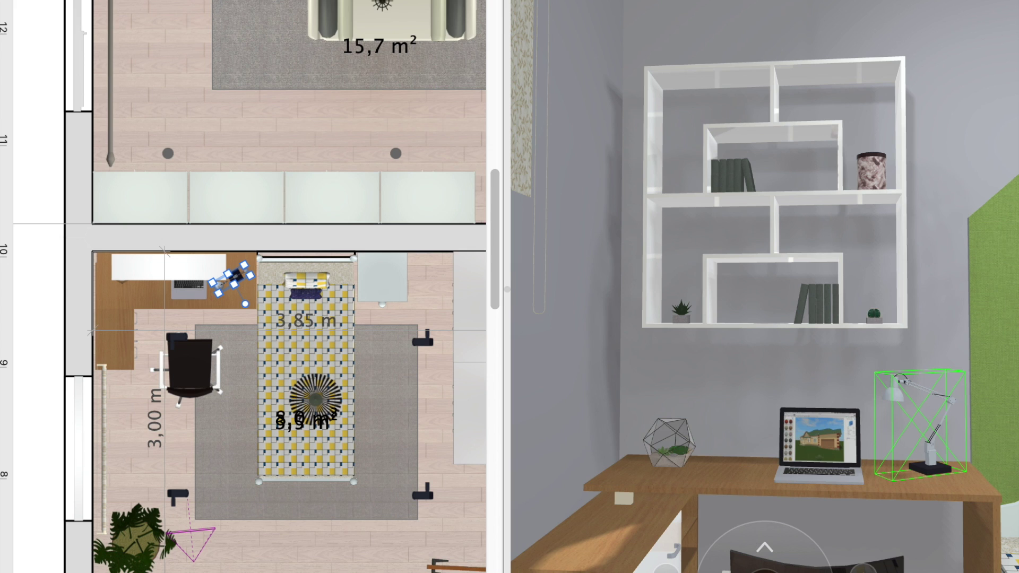
{"action": "left_click", "coordinate": [557, 515]}
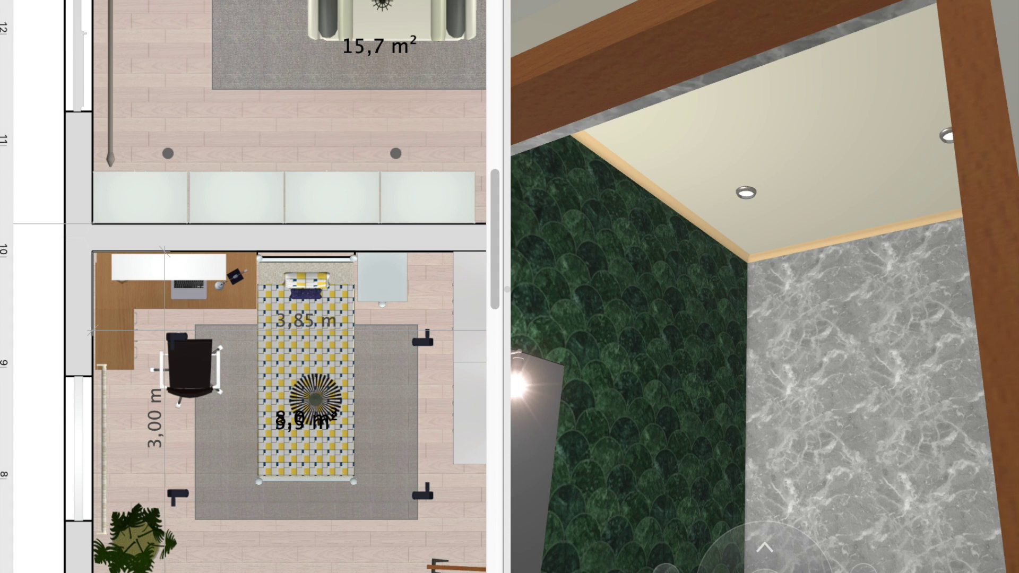
Step: Give the cream ceiling and its molding a white-grey paint finish
{"action": "left_click", "coordinate": [641, 186]}
{"action": "left_click", "coordinate": [723, 246]}
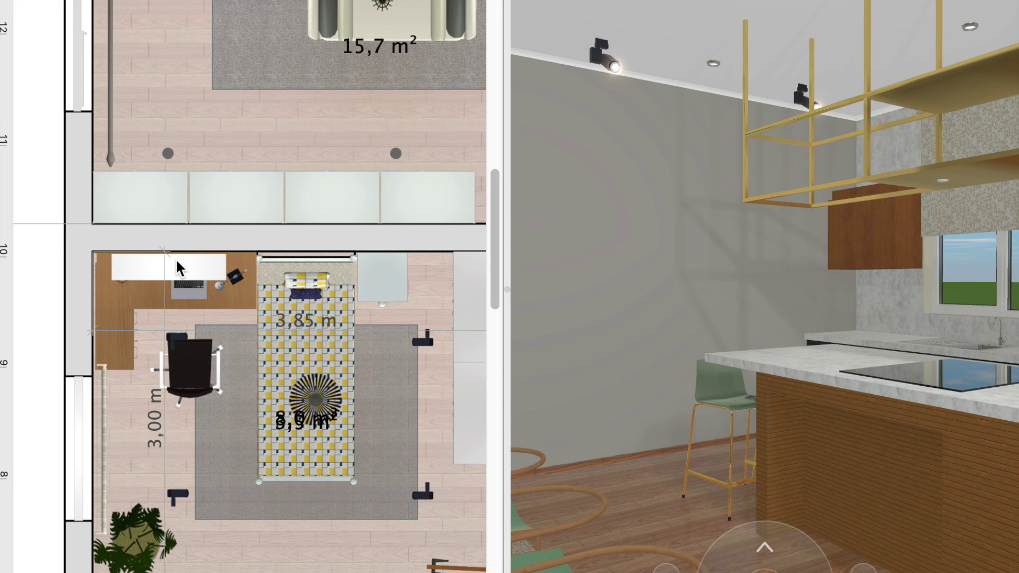
{"action": "scroll", "coordinate": [176, 259], "scroll_direction": "down", "scroll_amount": 5}
{"action": "scroll", "coordinate": [175, 259], "scroll_direction": "up", "scroll_amount": 3}
{"action": "scroll", "coordinate": [308, 275], "scroll_direction": "up", "scroll_amount": 2}
{"action": "scroll", "coordinate": [308, 275], "scroll_direction": "up", "scroll_amount": 1}
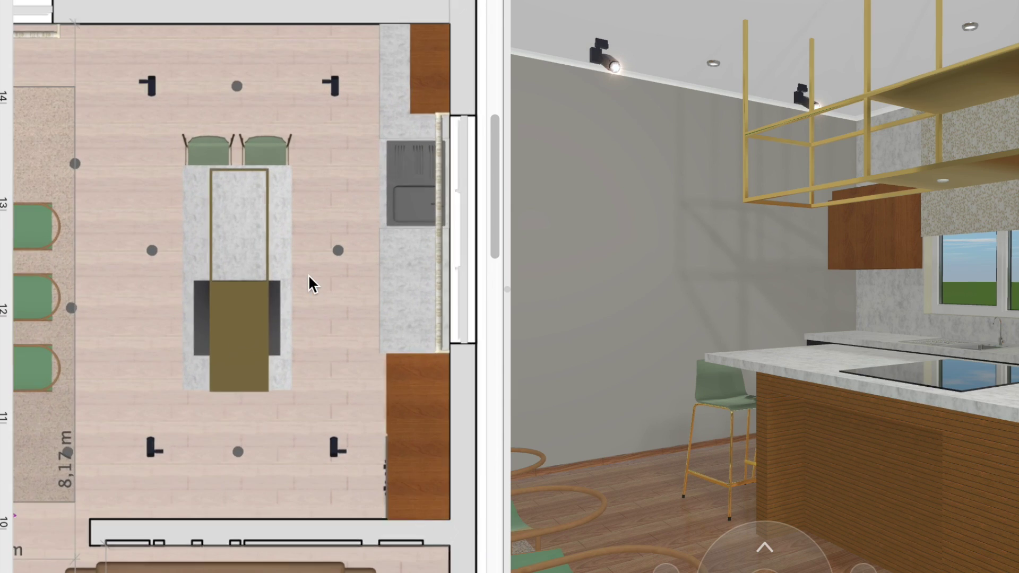
Step: Swap a first framed painting for the flower-garden painting on the kitchen's top wall, checked in full 3D
{"action": "left_click_drag", "start_coordinate": [430, 57], "coordinate": [238, 38]}
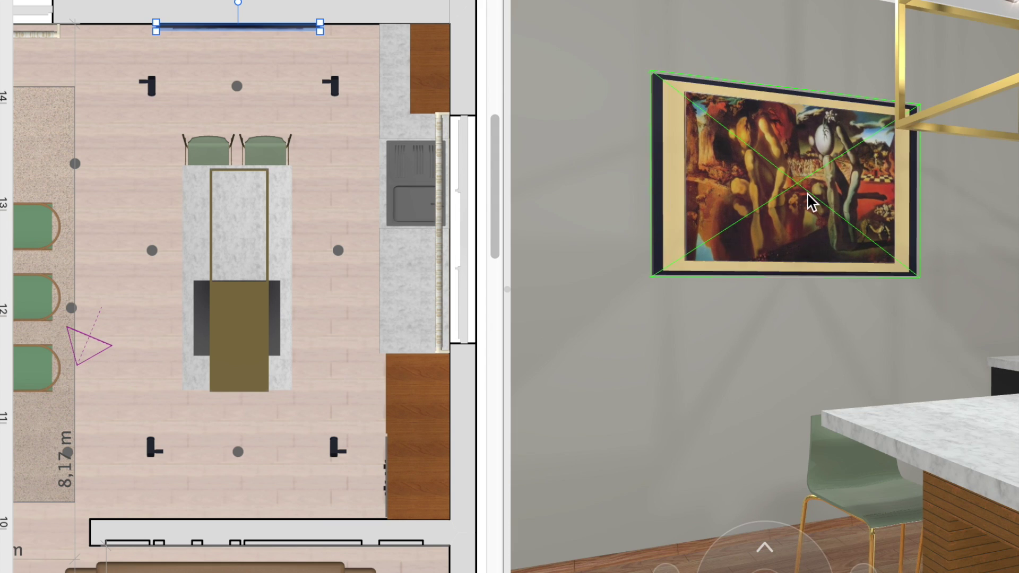
{"action": "key", "text": "Delete"}
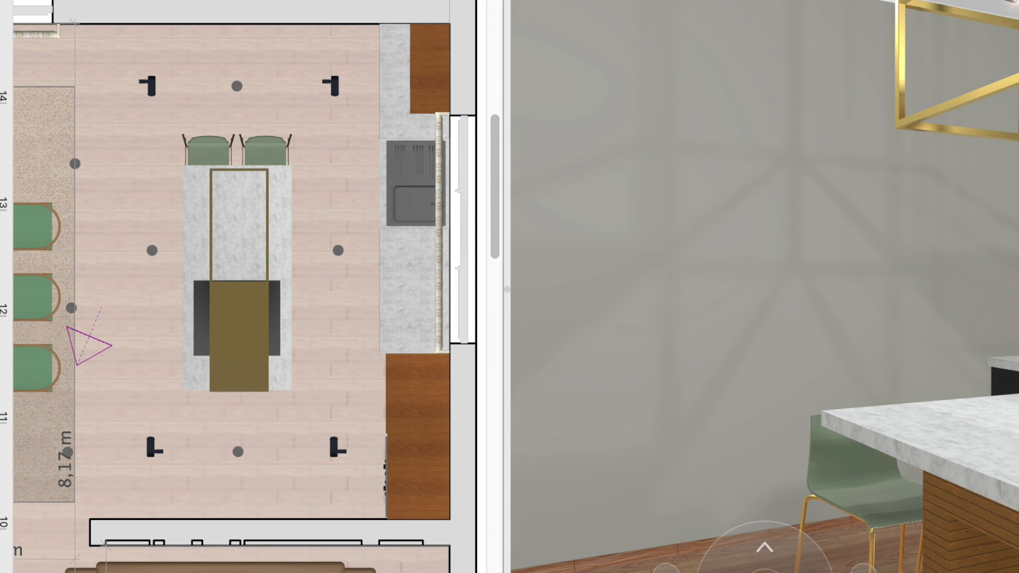
{"action": "left_click_drag", "start_coordinate": [200, 70], "coordinate": [289, 27]}
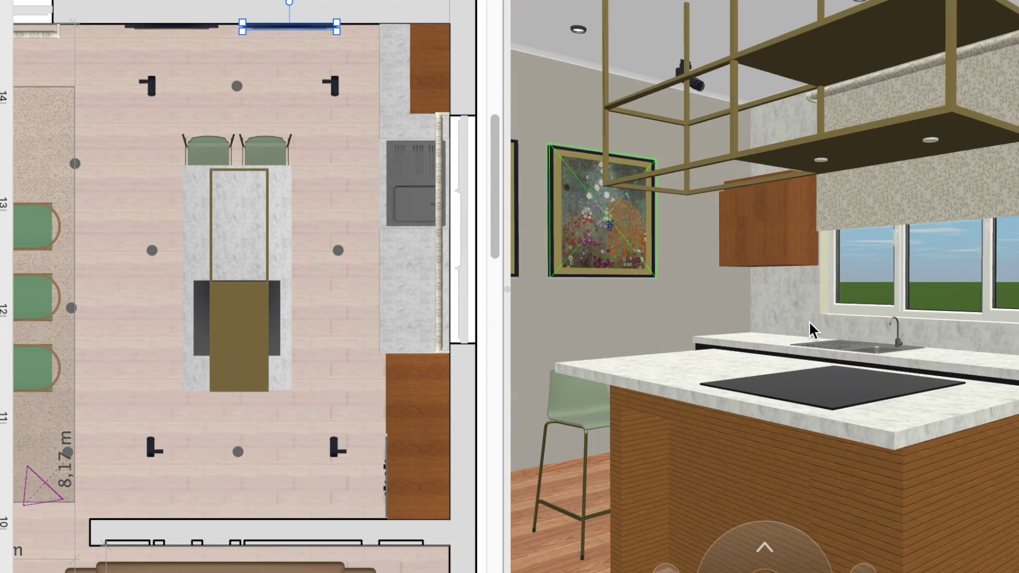
{"action": "key", "text": "ctrl+2"}
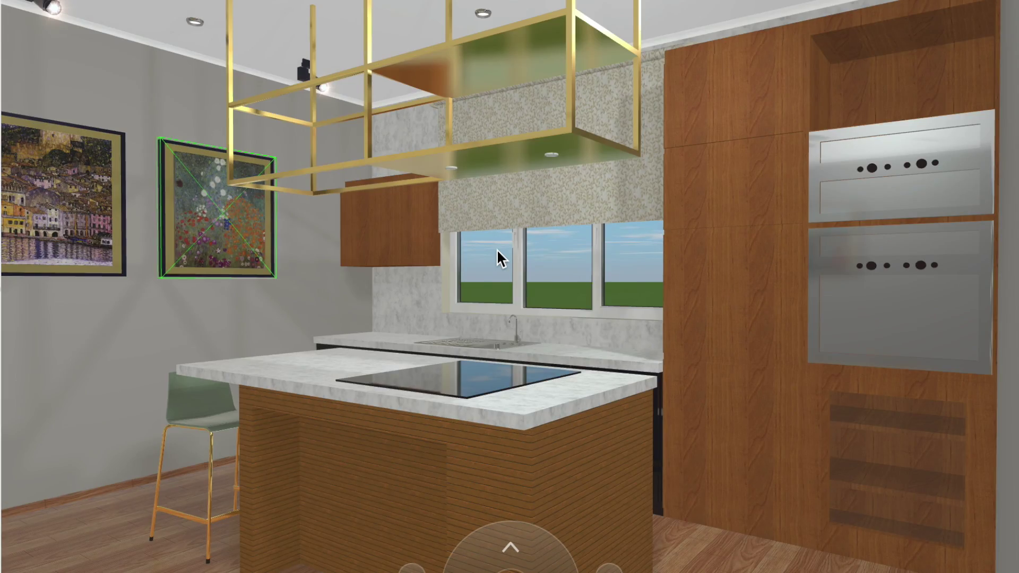
{"action": "scroll", "coordinate": [495, 249], "scroll_direction": "up", "scroll_amount": 3}
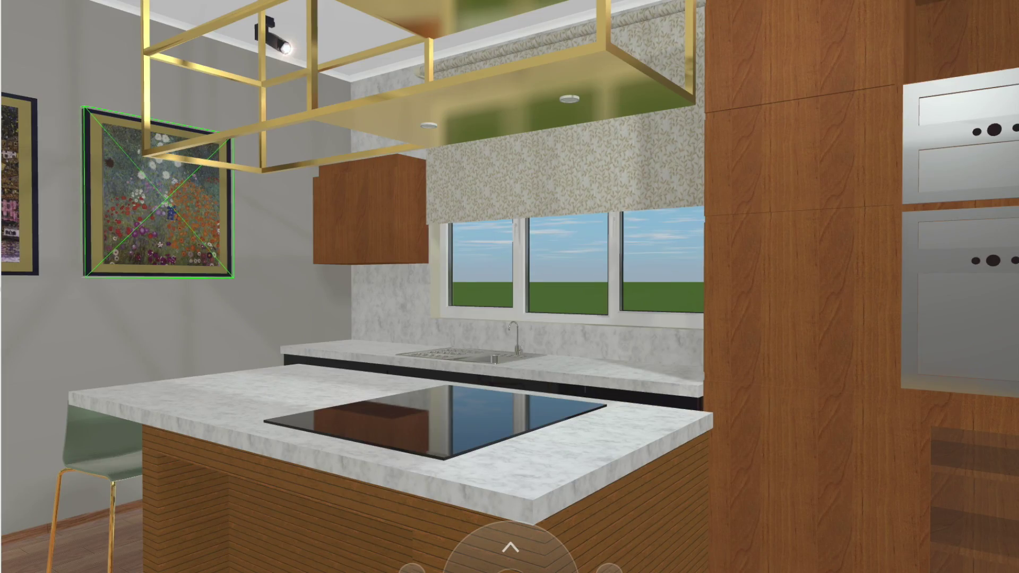
{"action": "key", "text": "ctrl+3"}
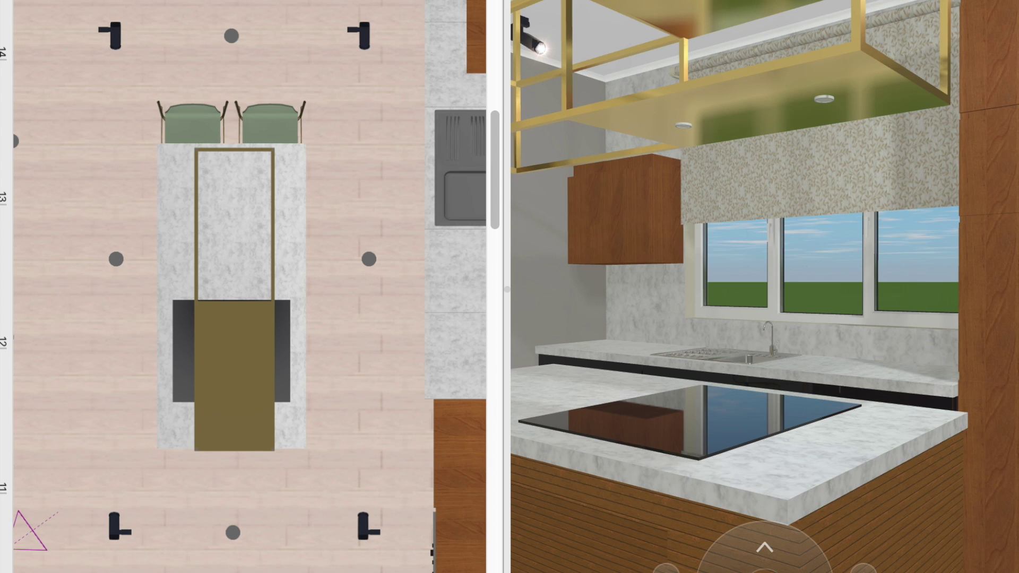
Step: Try a place setting on the island's top end, angle it slightly, then delete it
{"action": "left_click", "coordinate": [266, 178]}
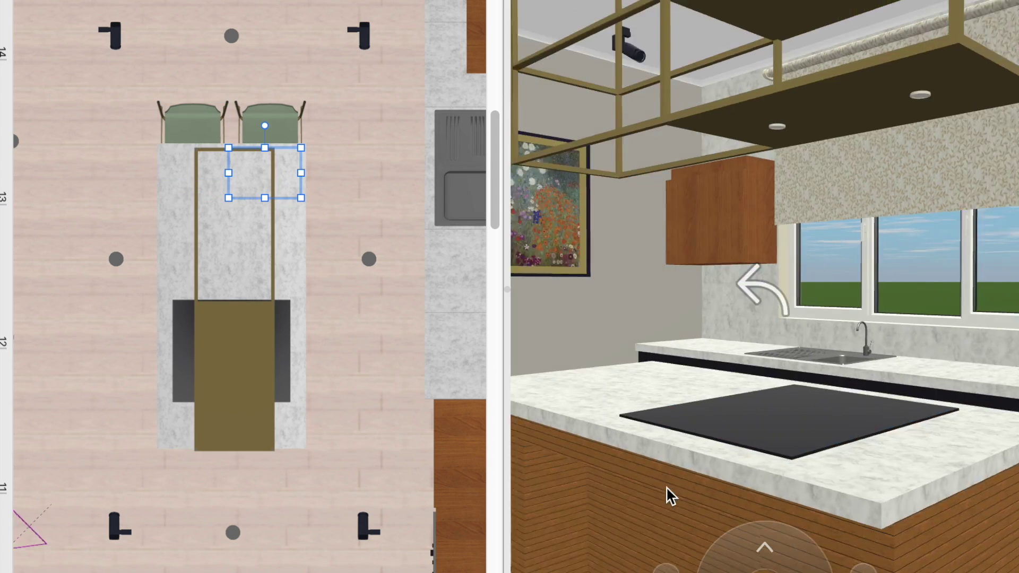
{"action": "left_click_drag", "start_coordinate": [671, 494], "coordinate": [743, 493]}
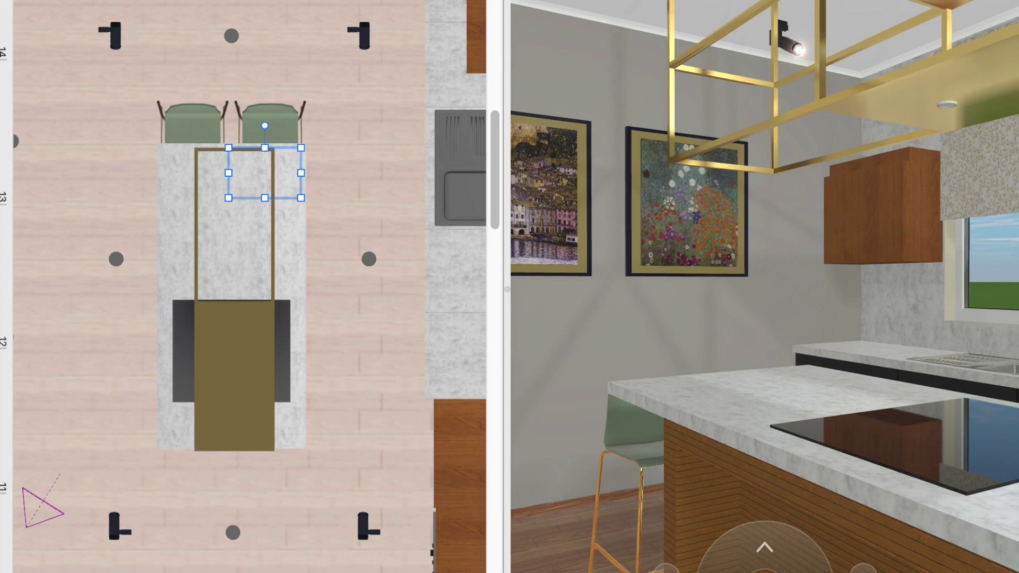
{"action": "left_click_drag", "start_coordinate": [265, 125], "coordinate": [270, 125]}
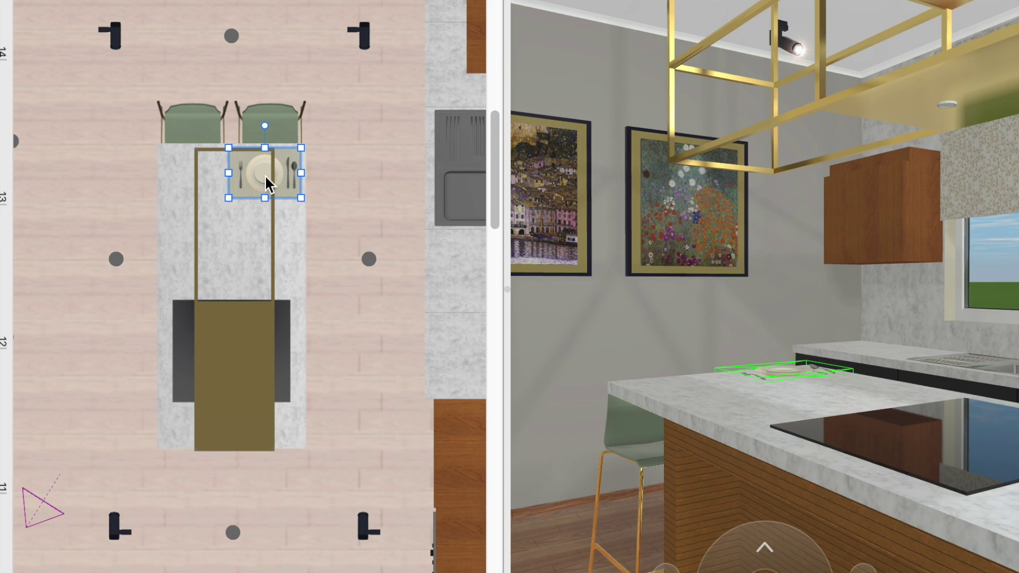
{"action": "left_click_drag", "start_coordinate": [263, 232], "coordinate": [267, 233]}
{"action": "key", "text": "Delete"}
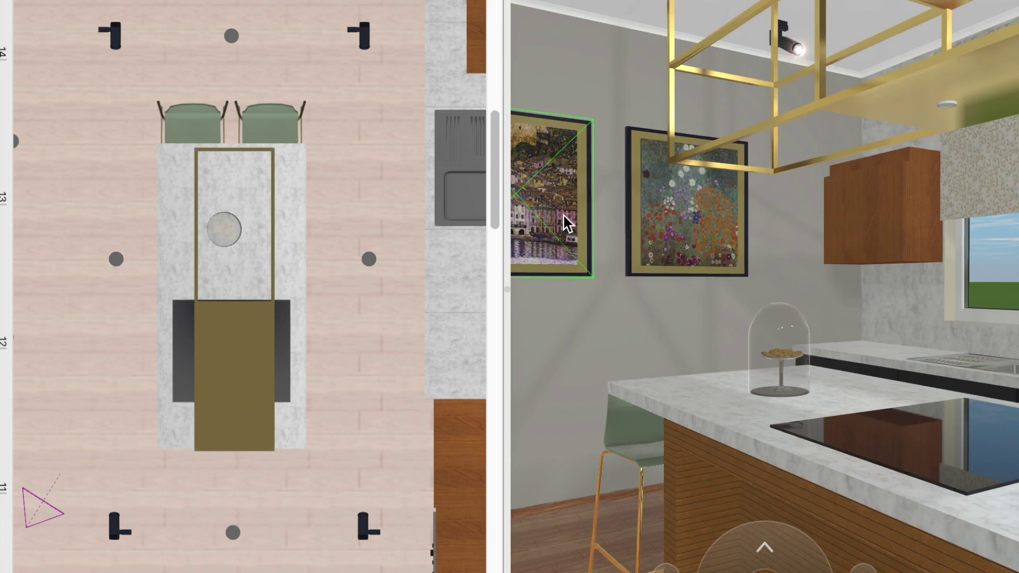
{"action": "left_click_drag", "start_coordinate": [562, 213], "coordinate": [758, 332]}
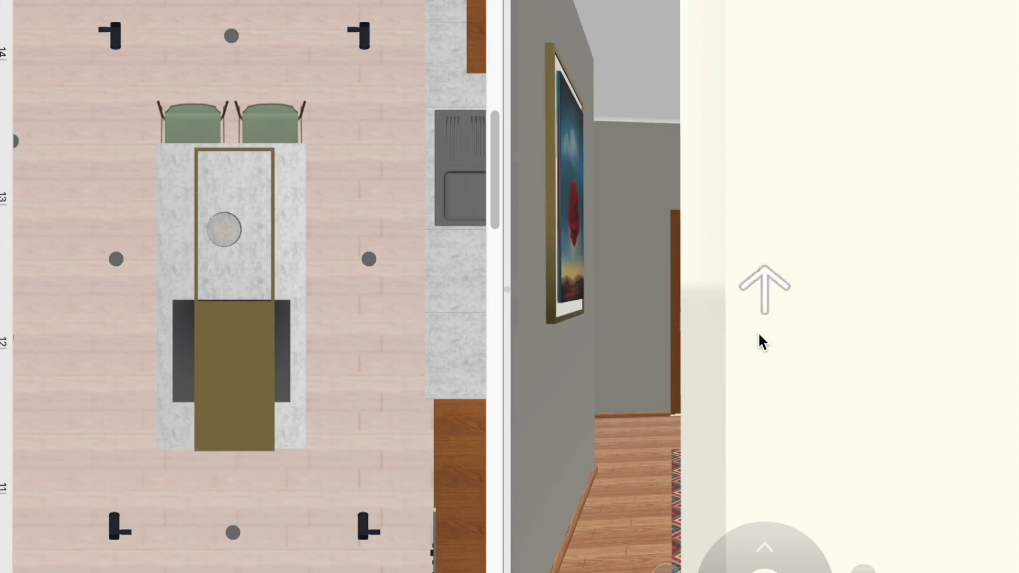
Step: Walk the 3D view out of the kitchen to the red and grey brick exterior walls
{"action": "left_click_drag", "start_coordinate": [757, 332], "coordinate": [581, 358]}
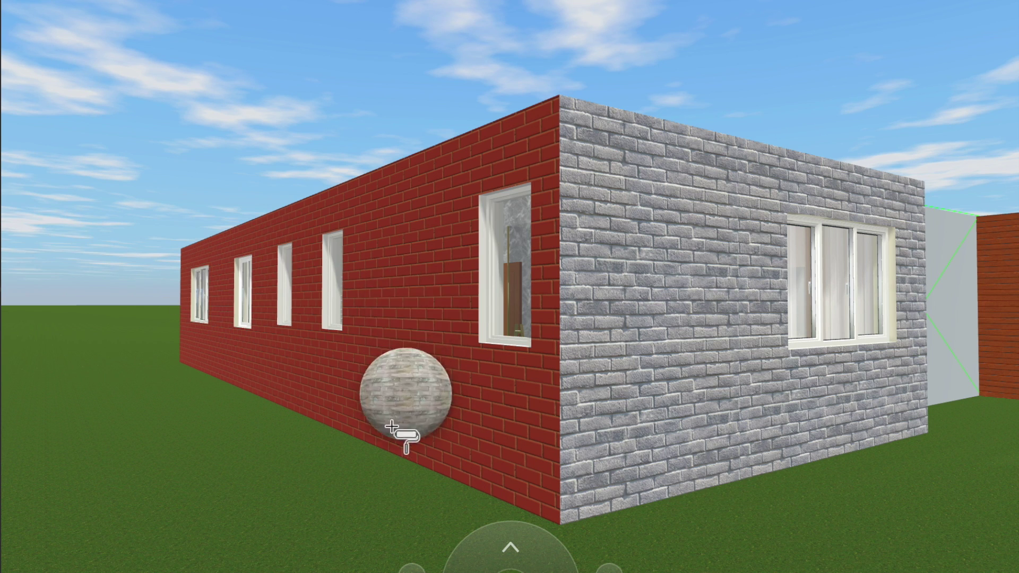
Step: Cover the red house wall sections, including the long wall, in grey brick
{"action": "left_click_drag", "start_coordinate": [398, 391], "coordinate": [403, 404]}
{"action": "left_click_drag", "start_coordinate": [488, 430], "coordinate": [451, 318]}
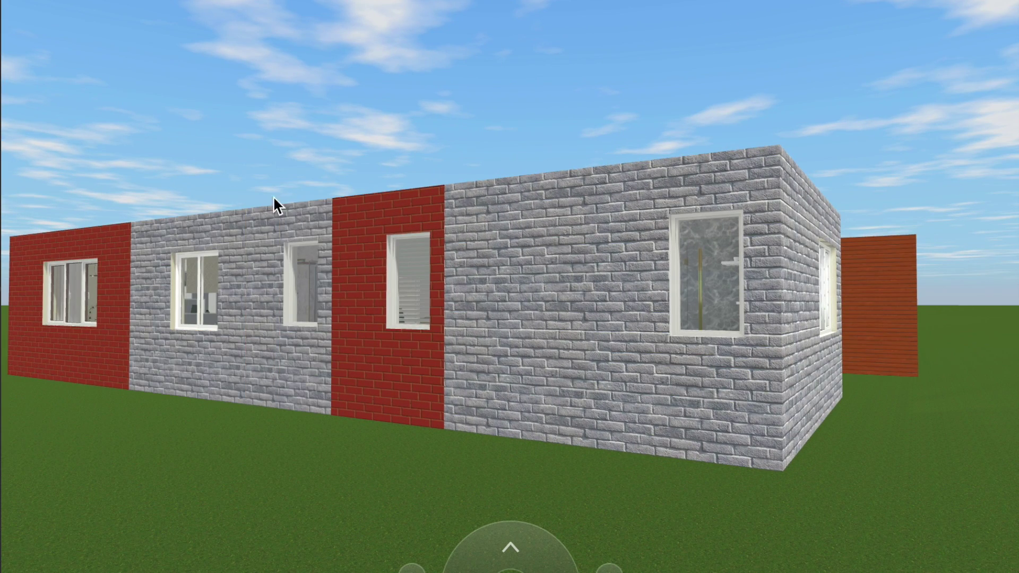
{"action": "mouse_move", "coordinate": [275, 205]}
{"action": "left_mouse_down"}
{"action": "mouse_move", "coordinate": [345, 242]}
{"action": "mouse_move", "coordinate": [345, 368]}
{"action": "left_mouse_up"}
{"action": "key", "text": "Right"}
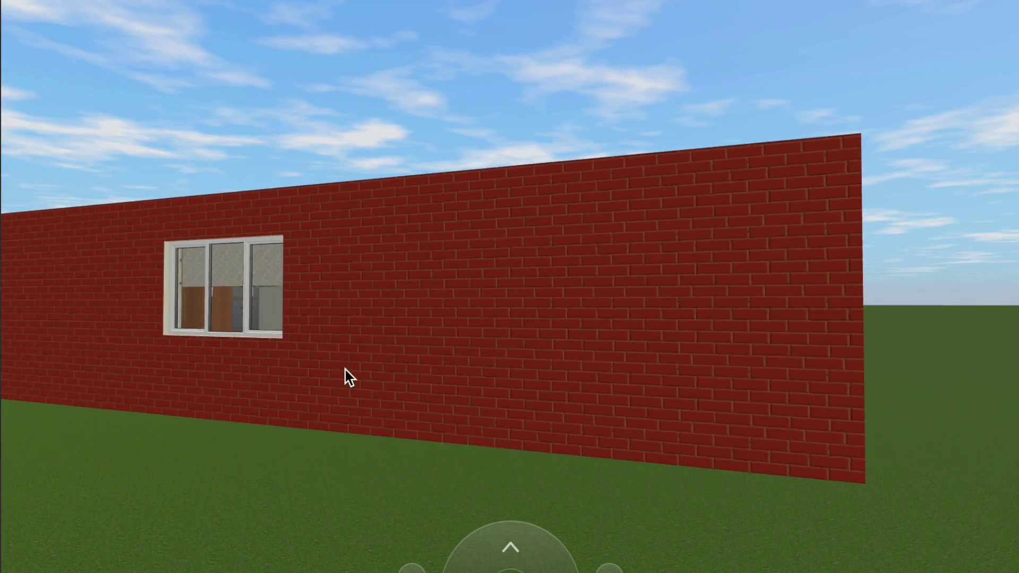
{"action": "left_click", "coordinate": [350, 376]}
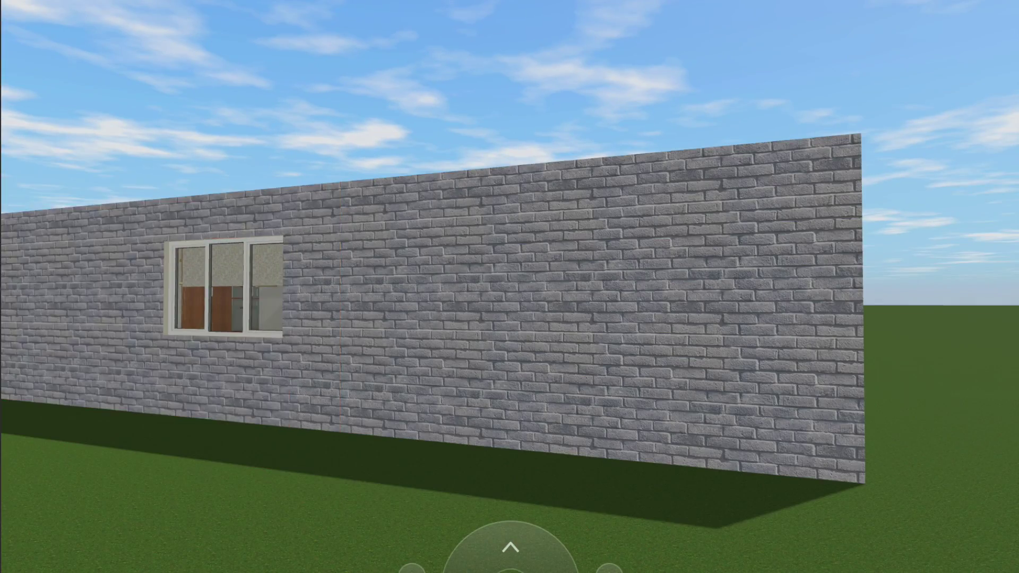
{"action": "key", "text": "Left"}
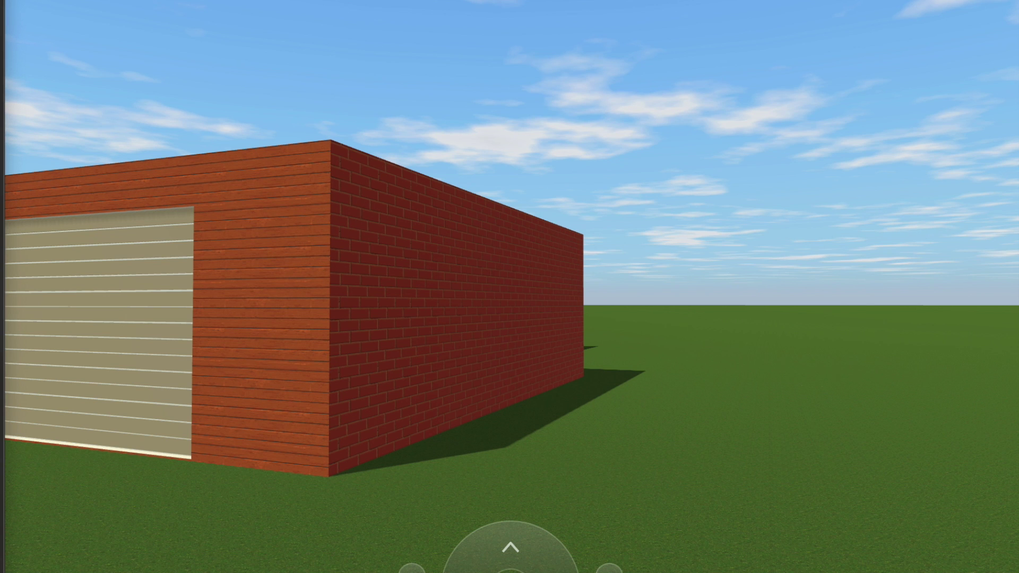
Step: Clad the garage side, front and remaining red wall in brown wood planks
{"action": "left_click", "coordinate": [507, 278]}
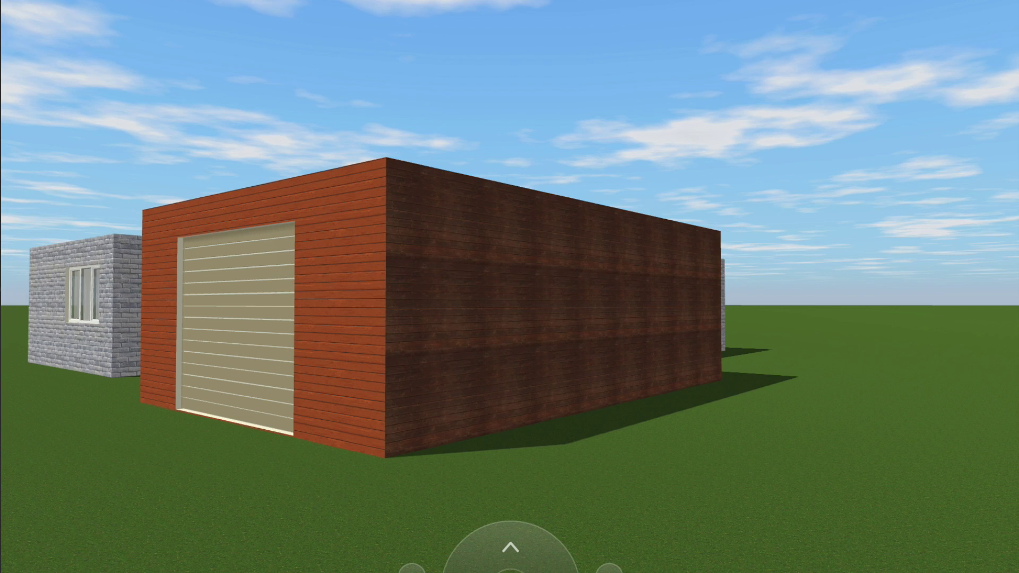
{"action": "left_click_drag", "start_coordinate": [533, 339], "coordinate": [319, 250]}
{"action": "left_click_drag", "start_coordinate": [510, 552], "coordinate": [562, 556]}
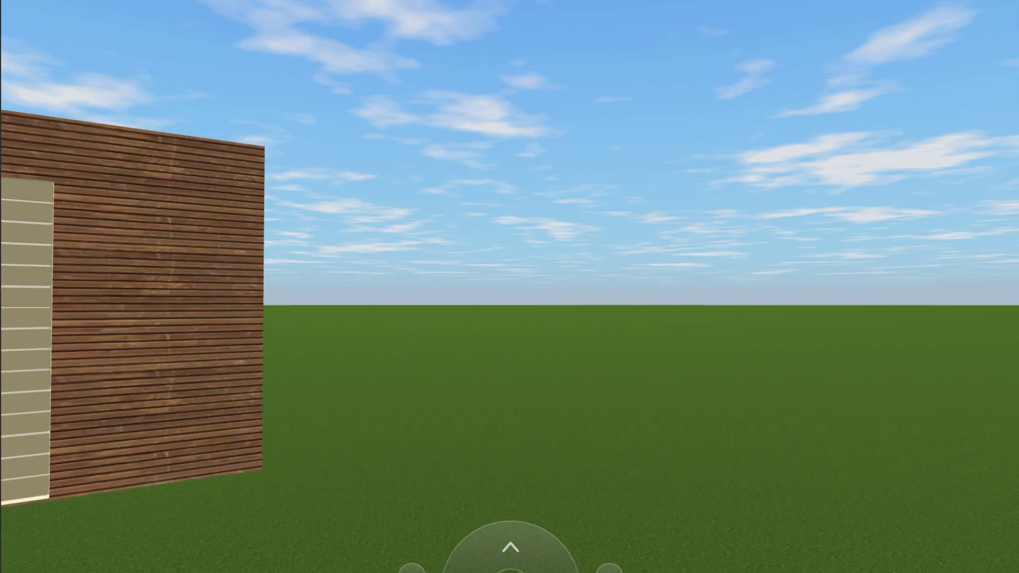
{"action": "left_click_drag", "start_coordinate": [371, 318], "coordinate": [690, 318]}
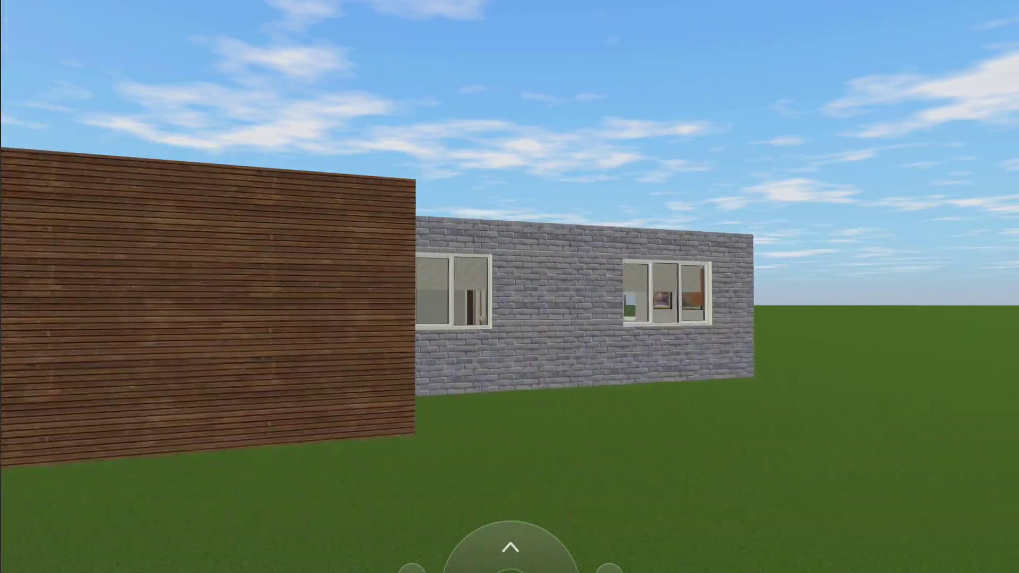
{"action": "left_click_drag", "start_coordinate": [510, 552], "coordinate": [519, 558]}
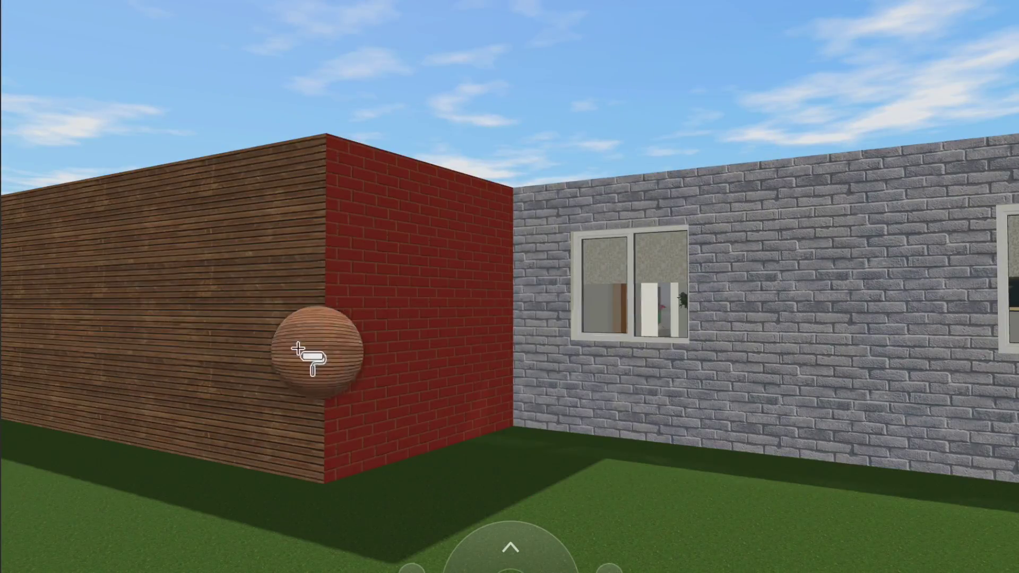
{"action": "left_click_drag", "start_coordinate": [284, 358], "coordinate": [427, 371]}
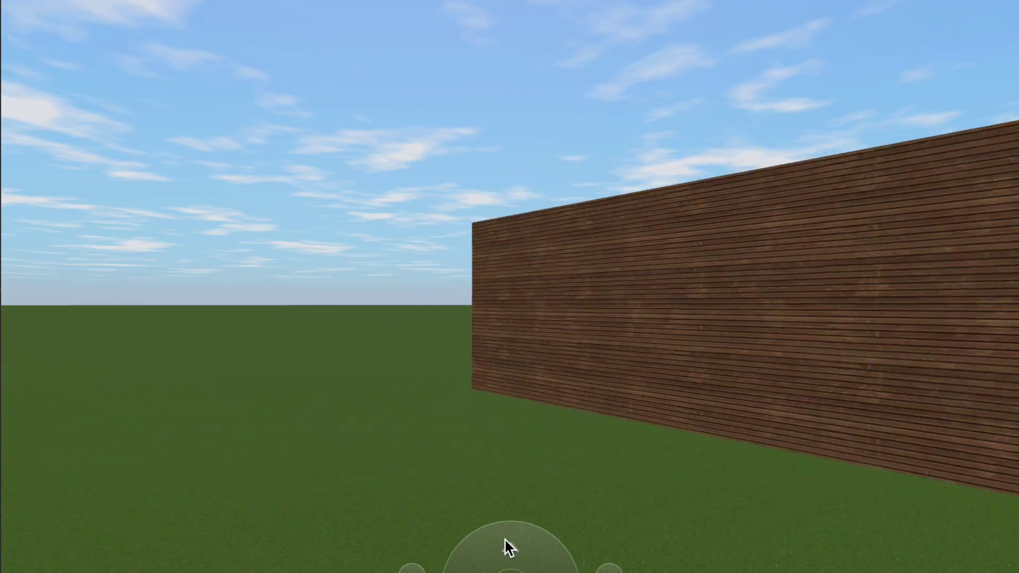
{"action": "left_click_drag", "start_coordinate": [505, 545], "coordinate": [510, 547]}
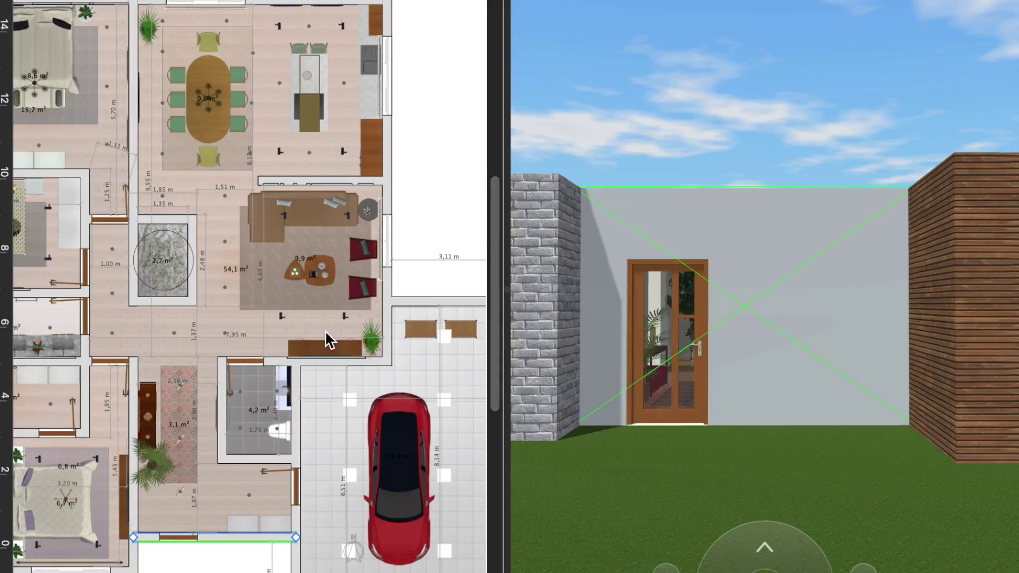
{"action": "scroll", "coordinate": [325, 332], "scroll_direction": "down", "scroll_amount": 5}
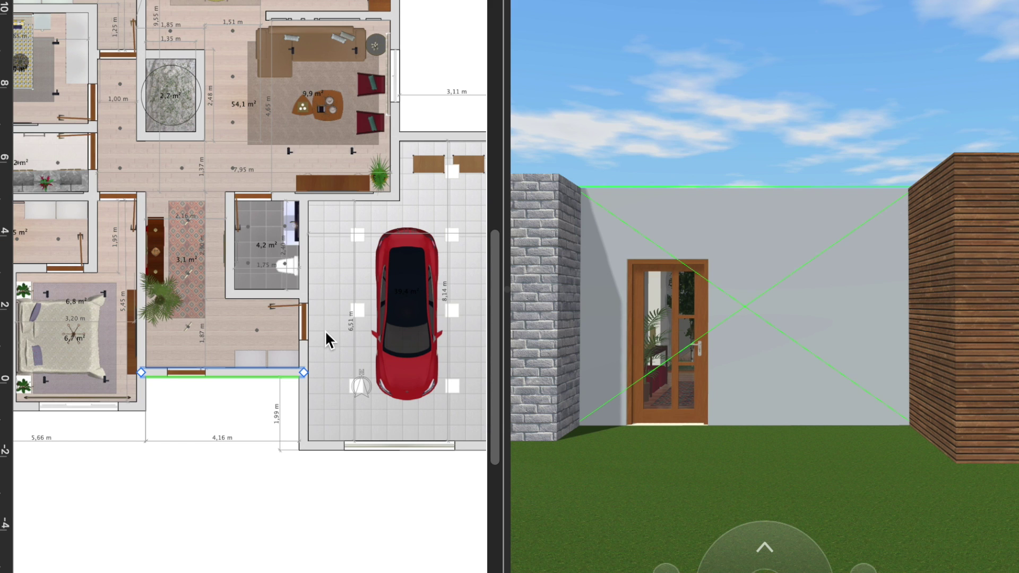
Step: Draw and size the first stepping-stone slab in front of the glazed door
{"action": "scroll", "coordinate": [212, 422], "scroll_direction": "up", "scroll_amount": 3}
{"action": "scroll", "coordinate": [213, 421], "scroll_direction": "down", "scroll_amount": 5}
{"action": "scroll", "coordinate": [212, 421], "scroll_direction": "up", "scroll_amount": 2}
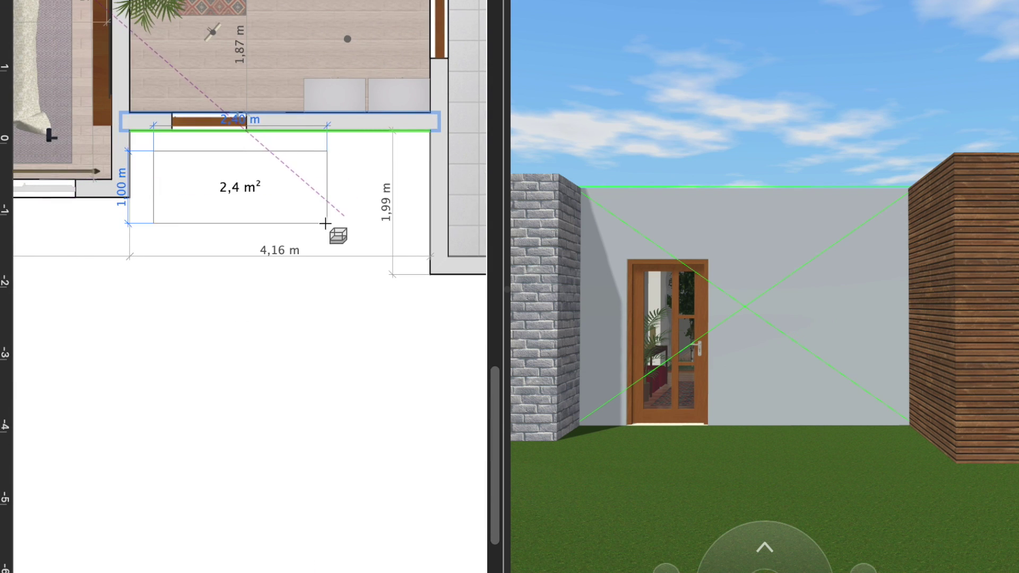
{"action": "left_click_drag", "start_coordinate": [326, 223], "coordinate": [323, 212]}
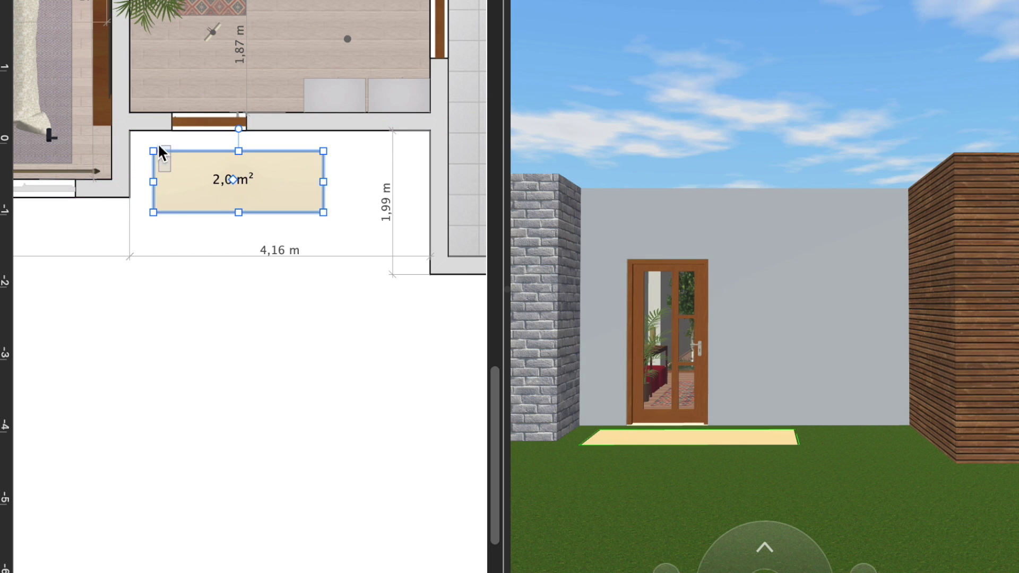
{"action": "left_click_drag", "start_coordinate": [160, 149], "coordinate": [147, 132]}
{"action": "left_click_drag", "start_coordinate": [226, 212], "coordinate": [225, 185]}
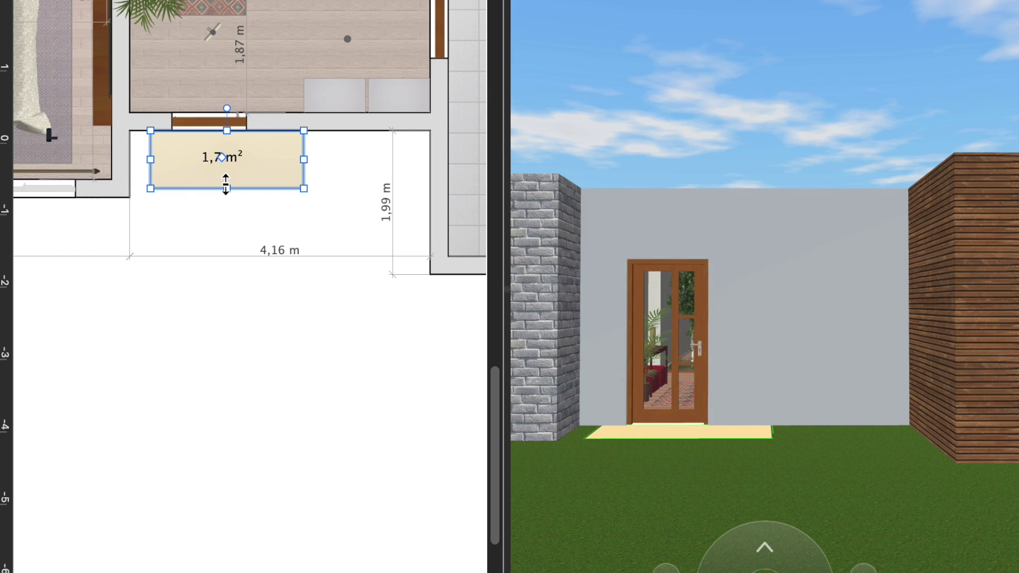
{"action": "right_click", "coordinate": [255, 145]}
{"action": "left_click", "coordinate": [203, 55]}
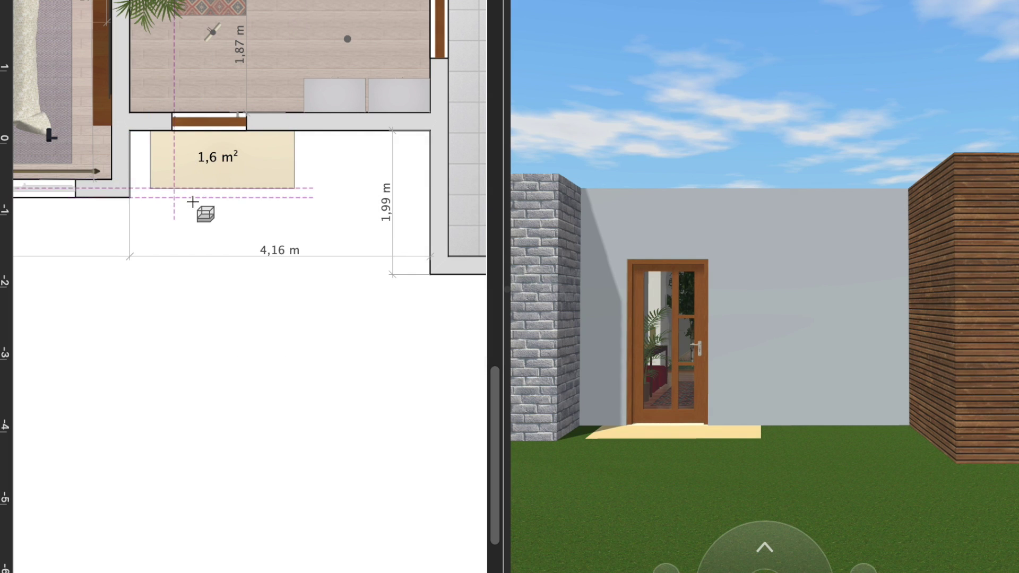
Step: Draw the second and third stepping stones below, each trimmed to 1,6 m²
{"action": "double_click", "coordinate": [319, 244]}
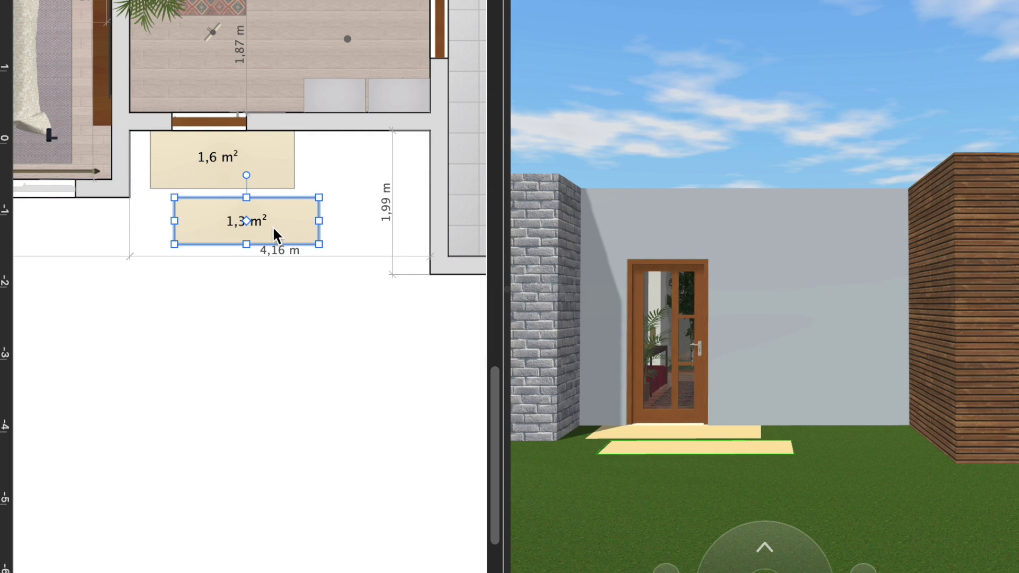
{"action": "left_click_drag", "start_coordinate": [246, 245], "coordinate": [246, 256]}
{"action": "left_click", "coordinate": [225, 326]}
{"action": "key", "text": "ctrl+shift+r"}
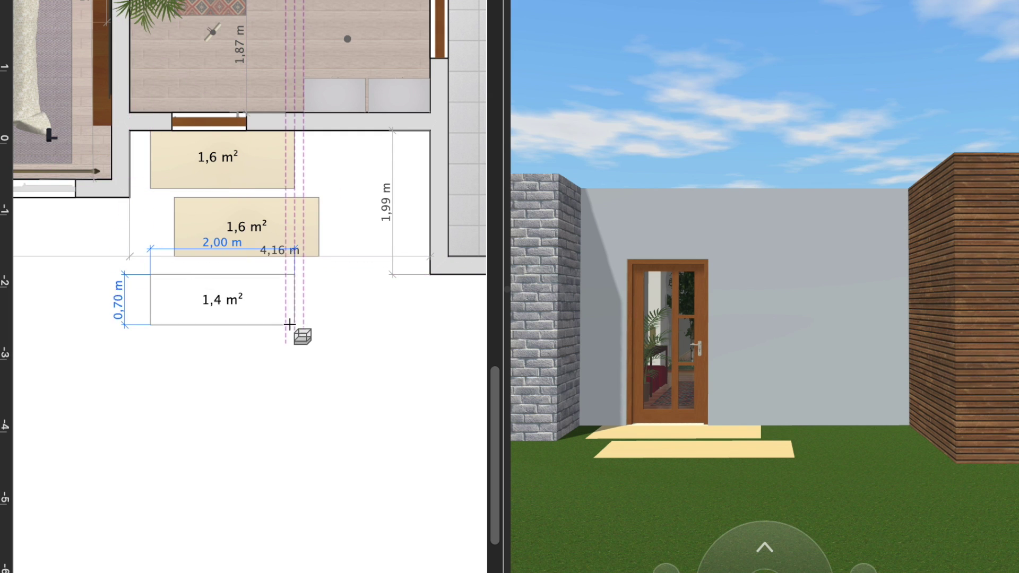
{"action": "left_click_drag", "start_coordinate": [294, 333], "coordinate": [293, 333]}
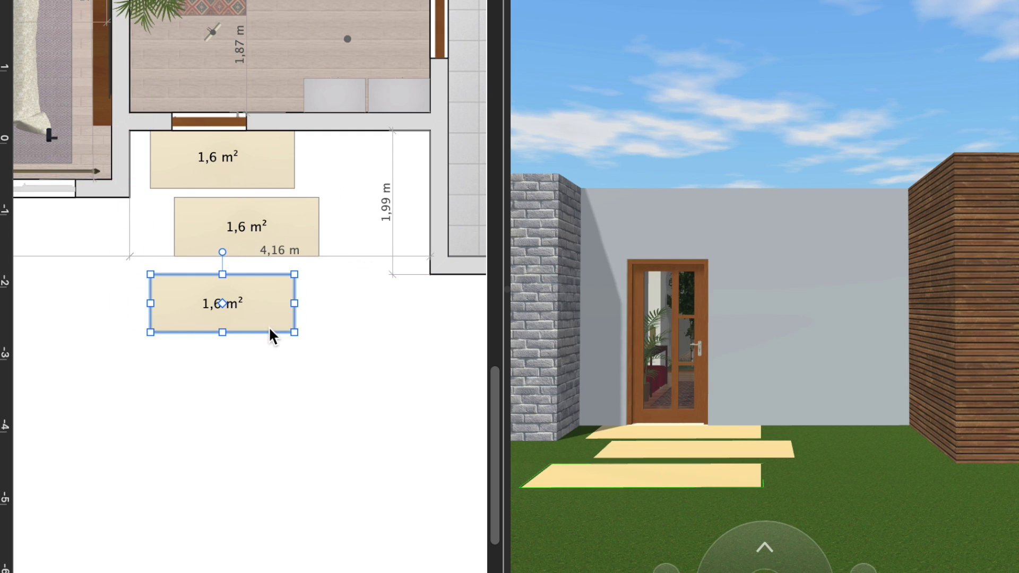
{"action": "left_click_drag", "start_coordinate": [222, 275], "coordinate": [223, 265]}
{"action": "left_click_drag", "start_coordinate": [225, 331], "coordinate": [244, 323]}
Step: Duplicate the stone twice, staggering the fourth and fifth stones below the third
{"action": "right_click", "coordinate": [273, 322]}
{"action": "left_click", "coordinate": [307, 420]}
{"action": "left_click_drag", "start_coordinate": [237, 398], "coordinate": [193, 395]}
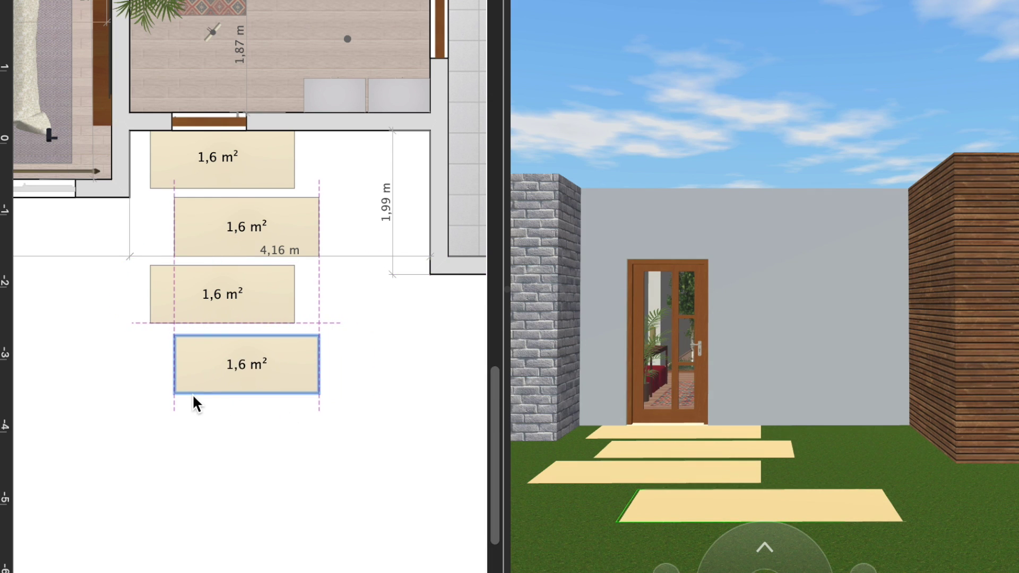
{"action": "right_click", "coordinate": [174, 388]}
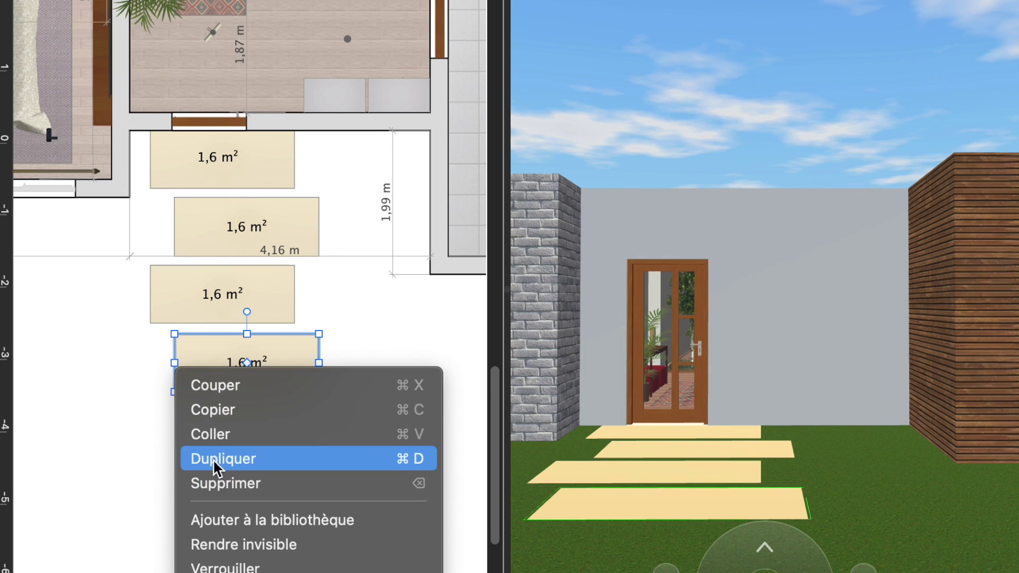
{"action": "left_click", "coordinate": [216, 459]}
{"action": "left_click_drag", "start_coordinate": [289, 416], "coordinate": [183, 410]}
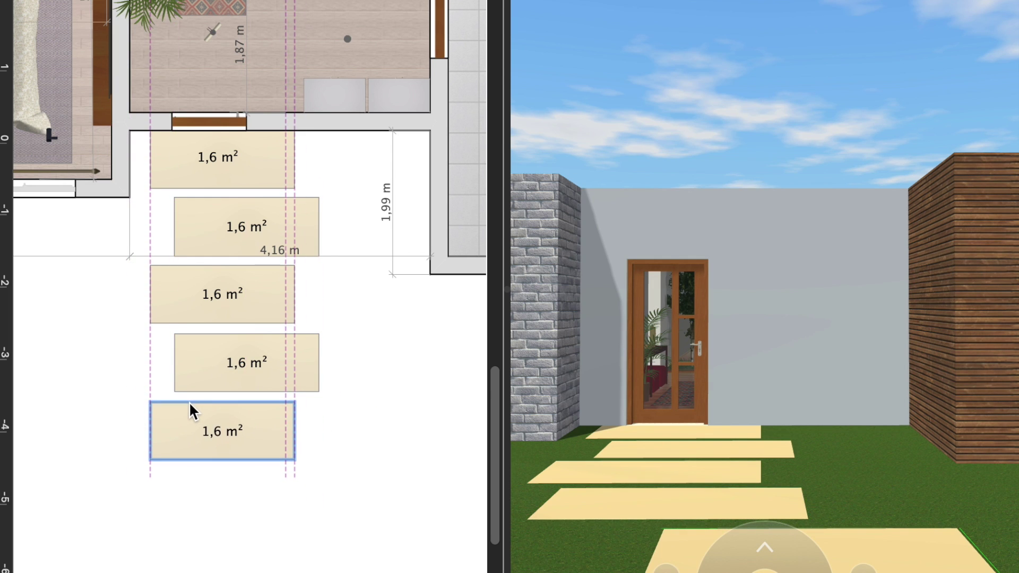
{"action": "left_click", "coordinate": [326, 545]}
{"action": "scroll", "coordinate": [325, 545], "scroll_direction": "down", "scroll_amount": 2}
{"action": "left_click_drag", "start_coordinate": [835, 404], "coordinate": [764, 424]}
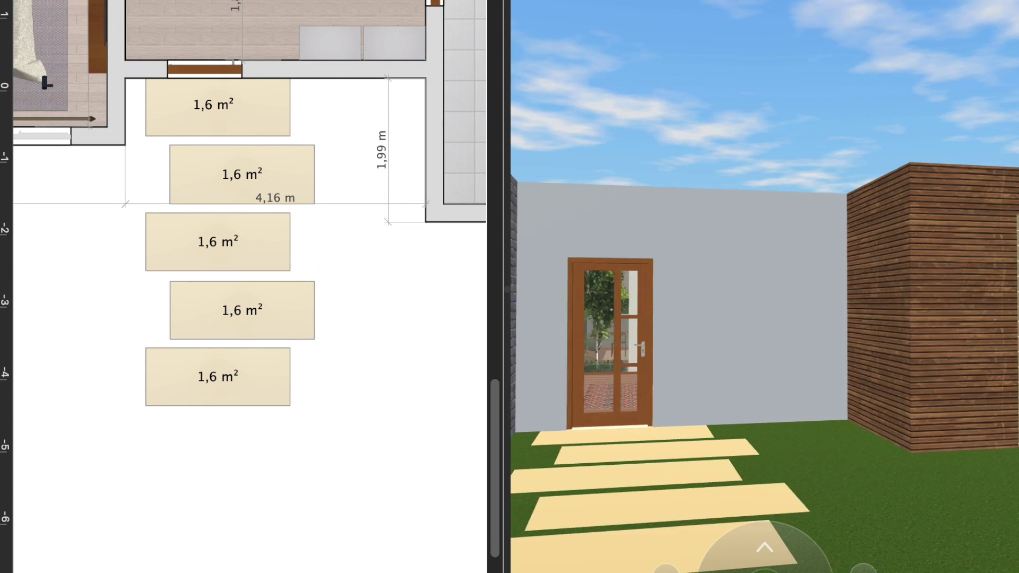
{"action": "scroll", "coordinate": [386, 273], "scroll_direction": "up", "scroll_amount": 5}
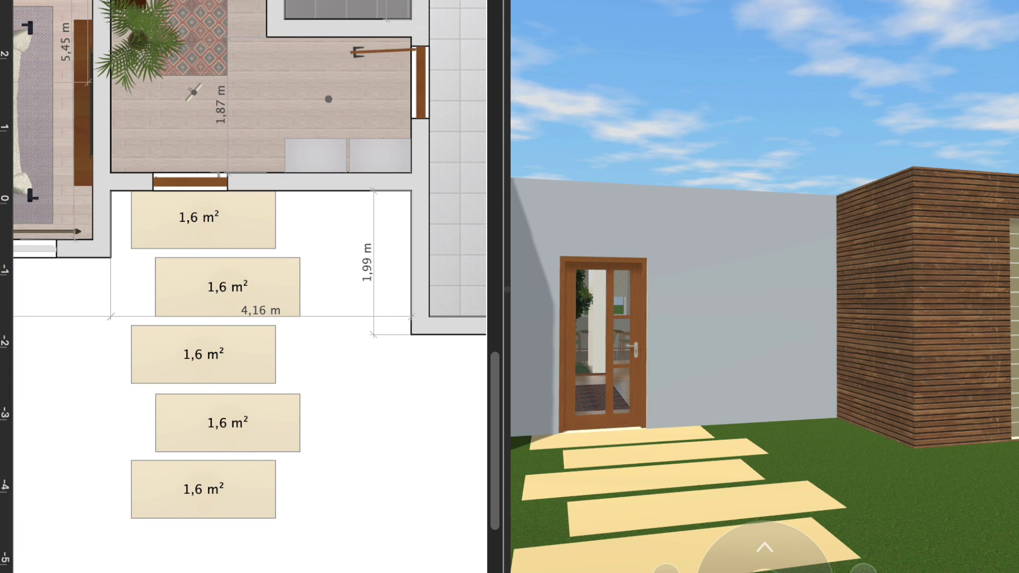
Step: Place a wall lamp against the courtyard's right wall, rotated to face the courtyard
{"action": "left_click_drag", "start_coordinate": [380, 155], "coordinate": [381, 265]}
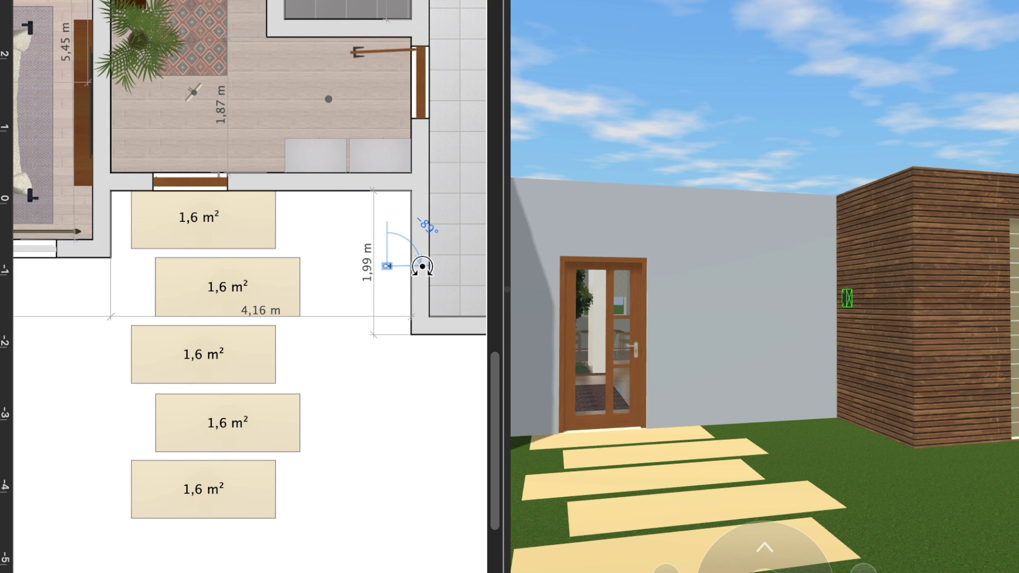
{"action": "left_click_drag", "start_coordinate": [422, 266], "coordinate": [423, 268]}
{"action": "scroll", "coordinate": [423, 268], "scroll_direction": "up", "scroll_amount": 3}
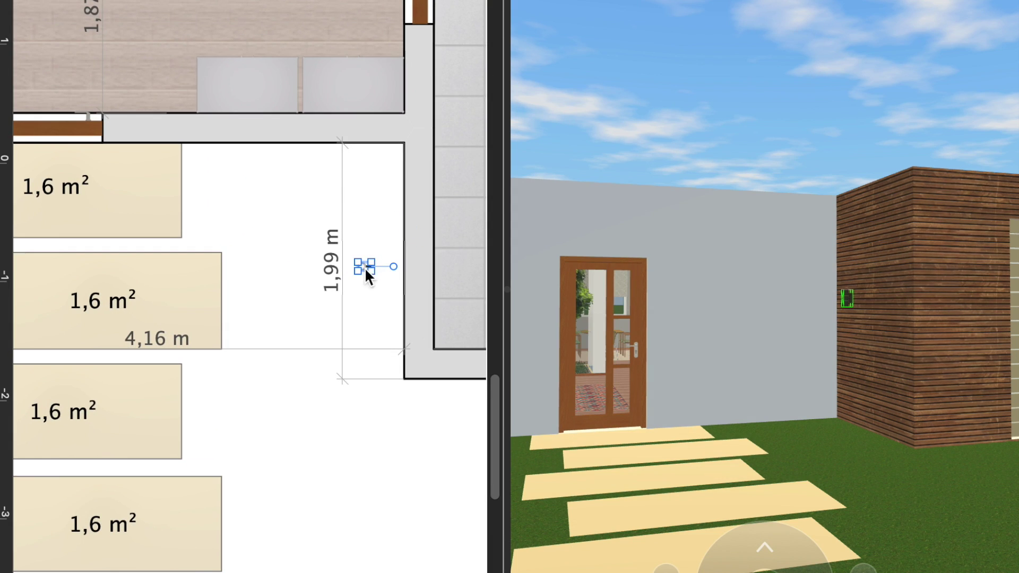
{"action": "scroll", "coordinate": [366, 268], "scroll_direction": "up", "scroll_amount": 3}
{"action": "left_click_drag", "start_coordinate": [364, 264], "coordinate": [416, 253]}
{"action": "scroll", "coordinate": [265, 285], "scroll_direction": "down", "scroll_amount": 4}
Step: Duplicate the lamp and set the rotated copy against the top wall
{"action": "right_click", "coordinate": [348, 263]}
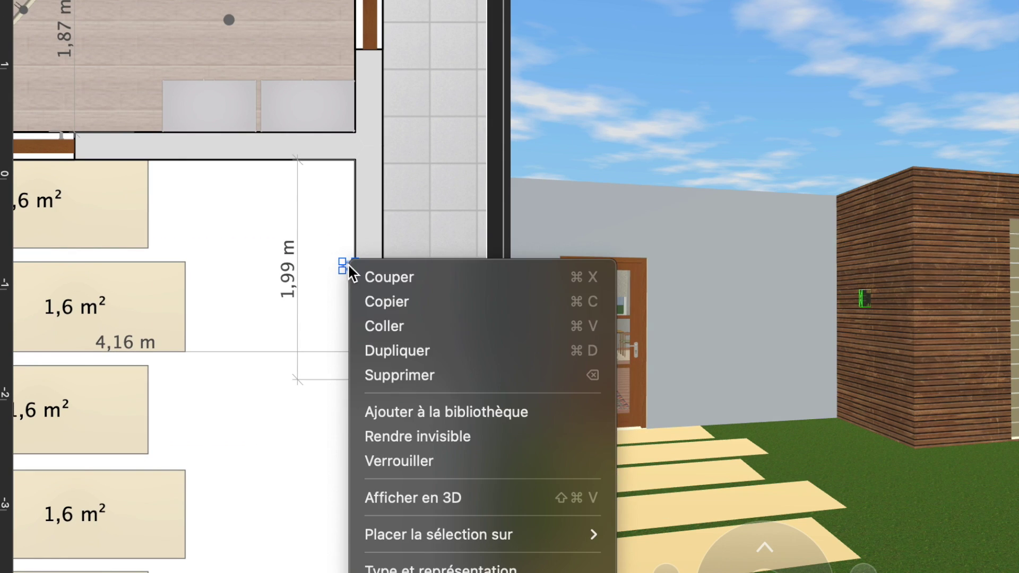
{"action": "left_click", "coordinate": [376, 350]}
{"action": "scroll", "coordinate": [457, 374], "scroll_direction": "up", "scroll_amount": 3}
{"action": "mouse_move", "coordinate": [458, 375]}
{"action": "left_mouse_down"}
{"action": "mouse_move", "coordinate": [176, 143]}
{"action": "mouse_move", "coordinate": [106, 58]}
{"action": "left_mouse_up"}
{"action": "left_click_drag", "start_coordinate": [268, 147], "coordinate": [234, 96]}
{"action": "left_click_drag", "start_coordinate": [234, 144], "coordinate": [231, 119]}
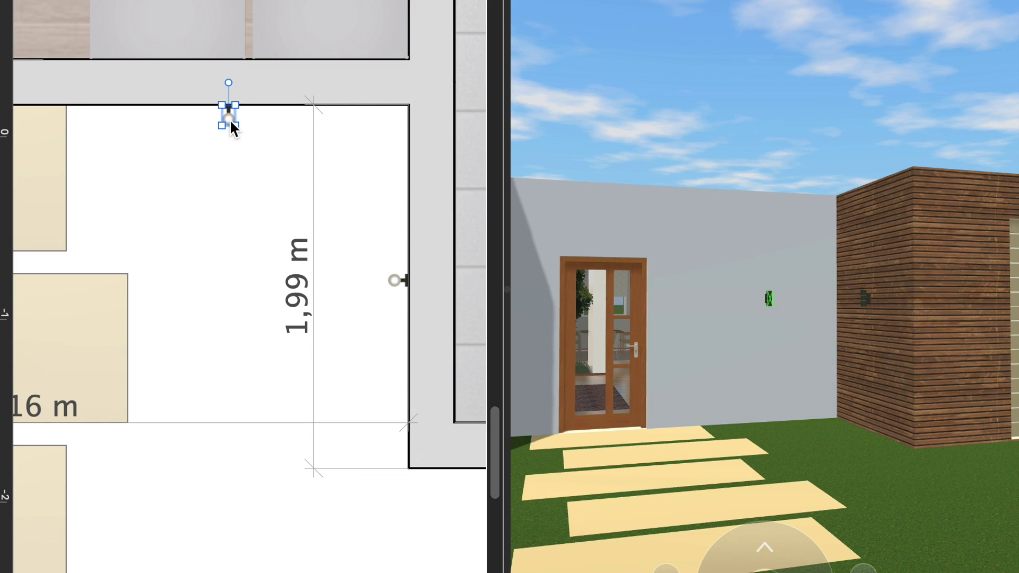
Step: Add a third lamp along the top wall, then move one lamp onto the right wall
{"action": "right_click", "coordinate": [298, 123]}
{"action": "left_click", "coordinate": [329, 207]}
{"action": "left_click_drag", "start_coordinate": [297, 119], "coordinate": [94, 116]}
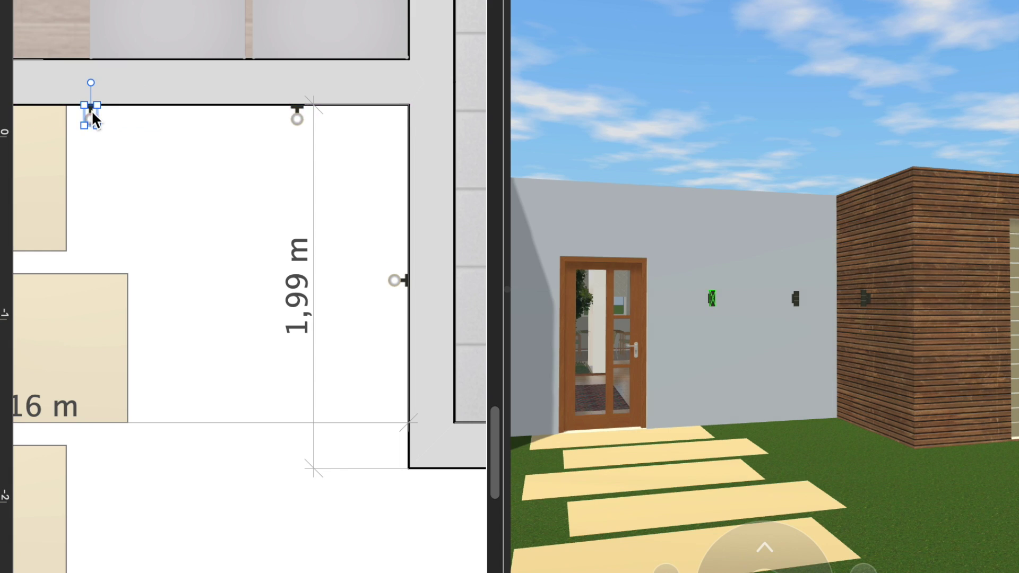
{"action": "scroll", "coordinate": [91, 110], "scroll_direction": "down", "scroll_amount": 3}
{"action": "left_click_drag", "start_coordinate": [951, 418], "coordinate": [966, 419]}
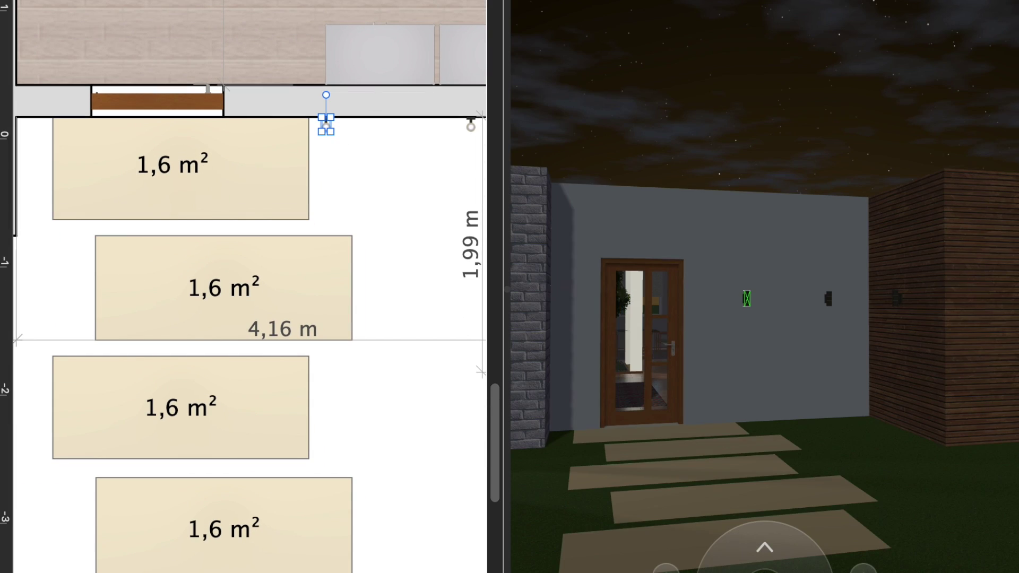
{"action": "double_click", "coordinate": [705, 294]}
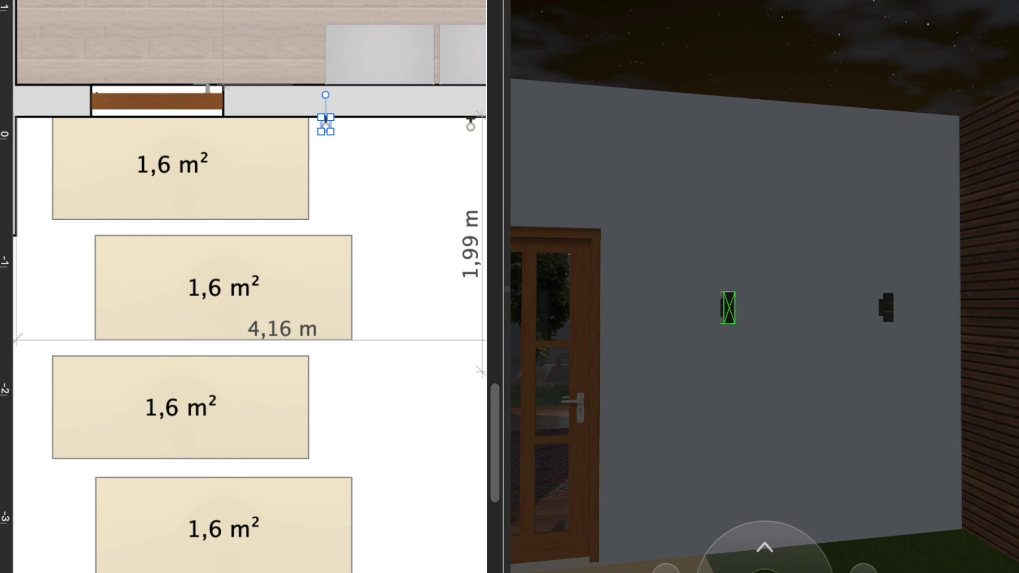
{"action": "left_click_drag", "start_coordinate": [353, 169], "coordinate": [428, 279]}
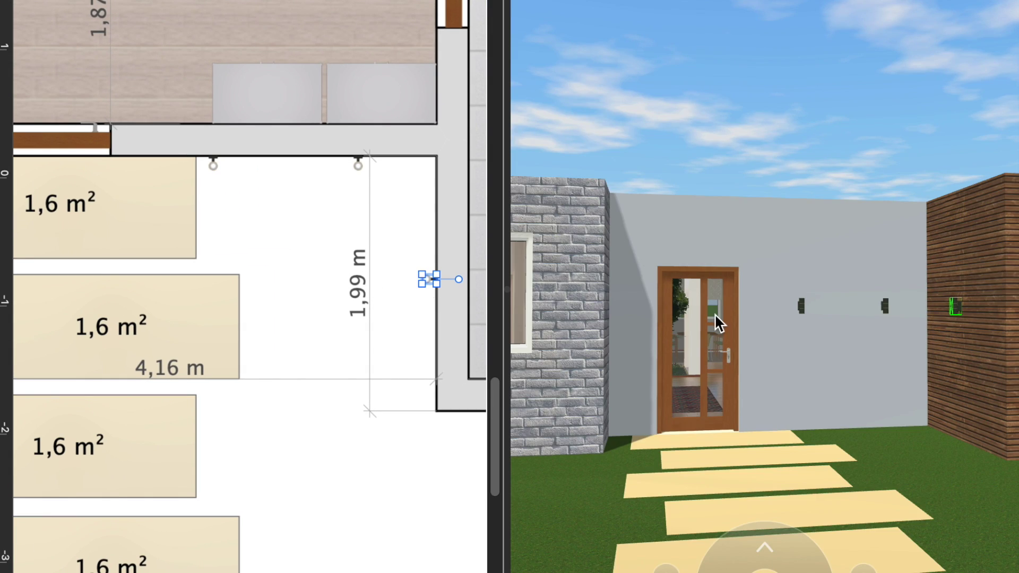
{"action": "scroll", "coordinate": [223, 330], "scroll_direction": "down", "scroll_amount": 3}
{"action": "scroll", "coordinate": [223, 329], "scroll_direction": "down", "scroll_amount": 3}
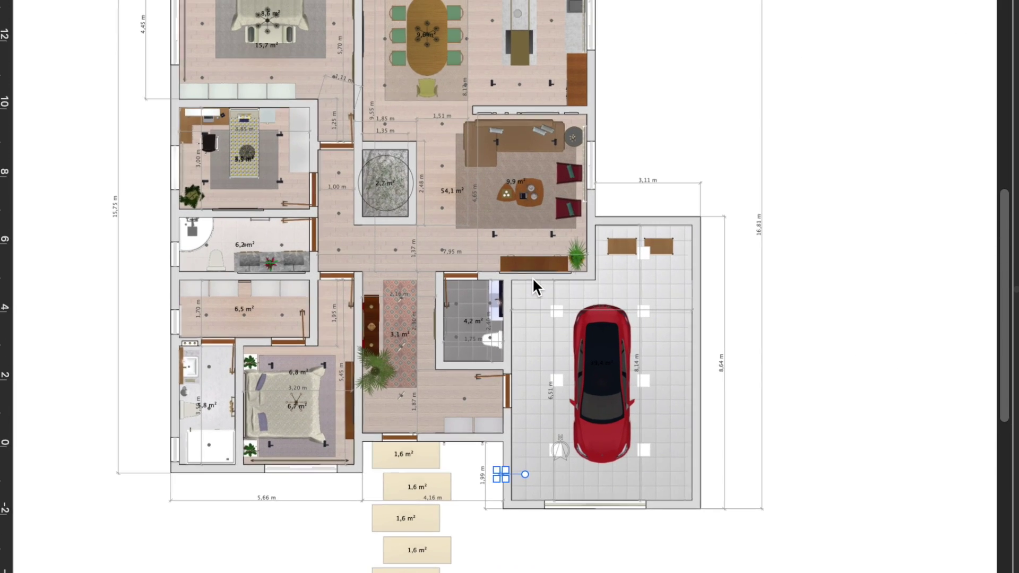
Step: Place a stone wall section left of the house, rotated to run vertically
{"action": "scroll", "coordinate": [532, 277], "scroll_direction": "down", "scroll_amount": 2}
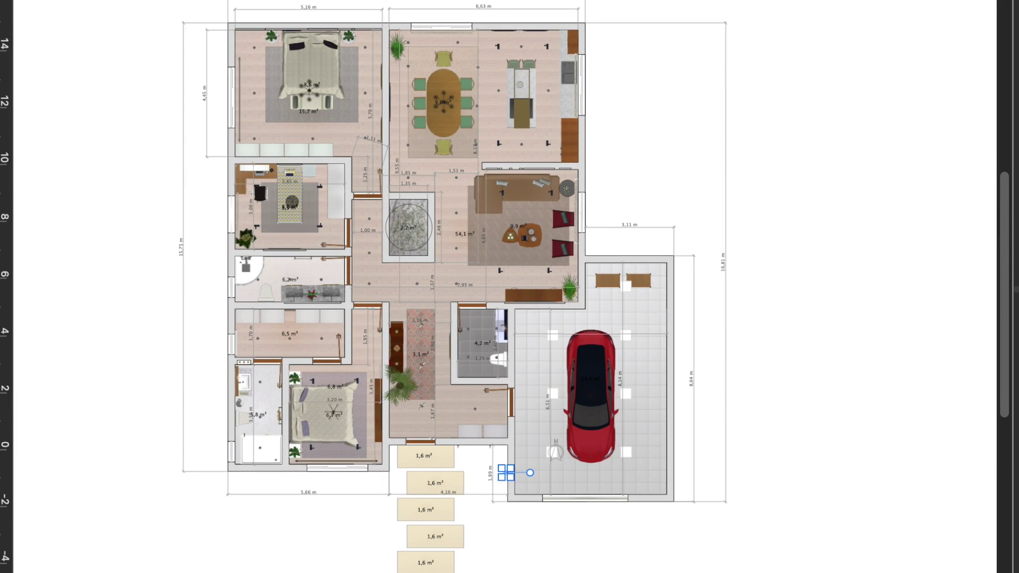
{"action": "left_click_drag", "start_coordinate": [15, 71], "coordinate": [136, 70]}
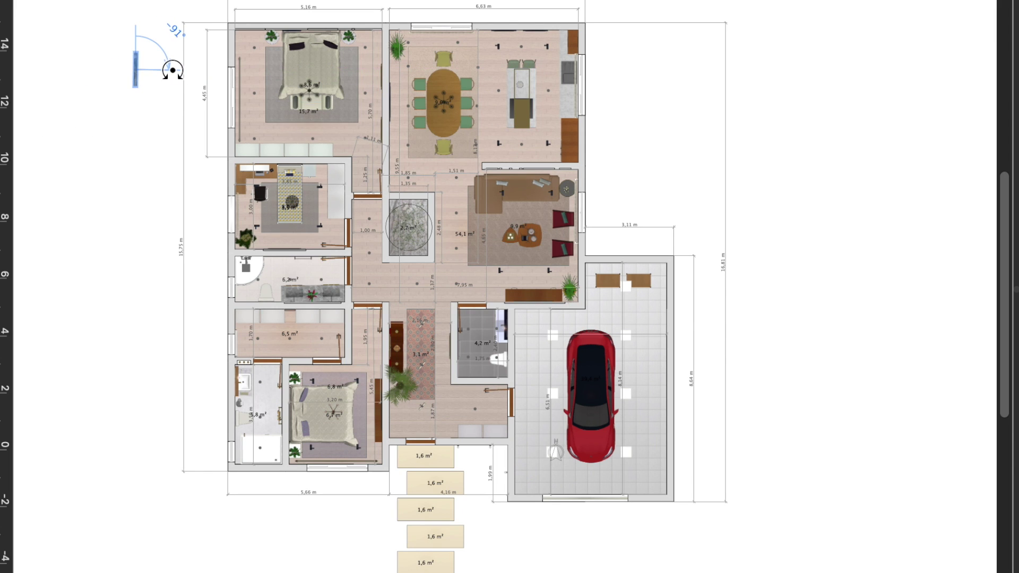
{"action": "left_click_drag", "start_coordinate": [190, 75], "coordinate": [188, 70]}
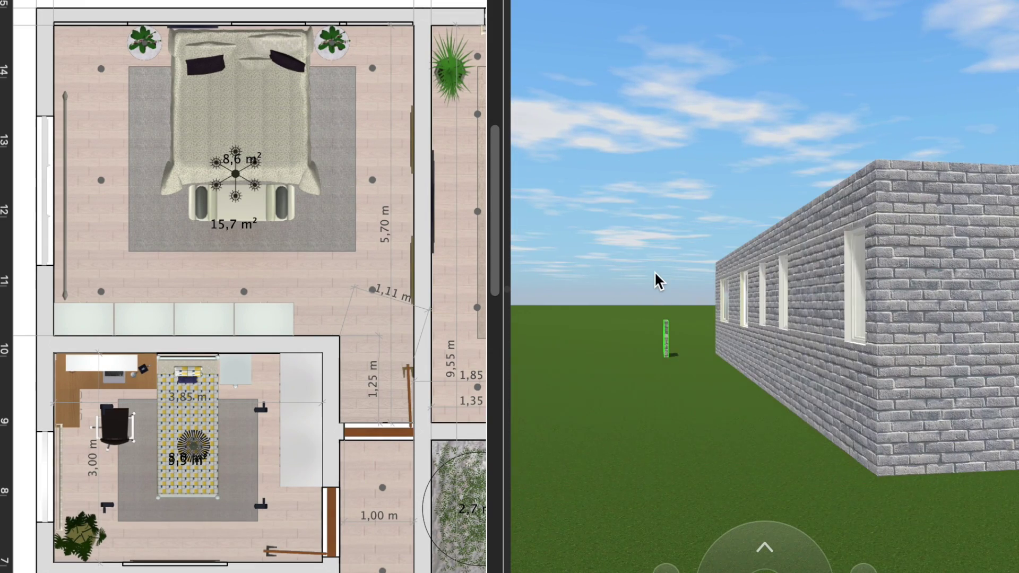
{"action": "left_click_drag", "start_coordinate": [655, 280], "coordinate": [817, 339]}
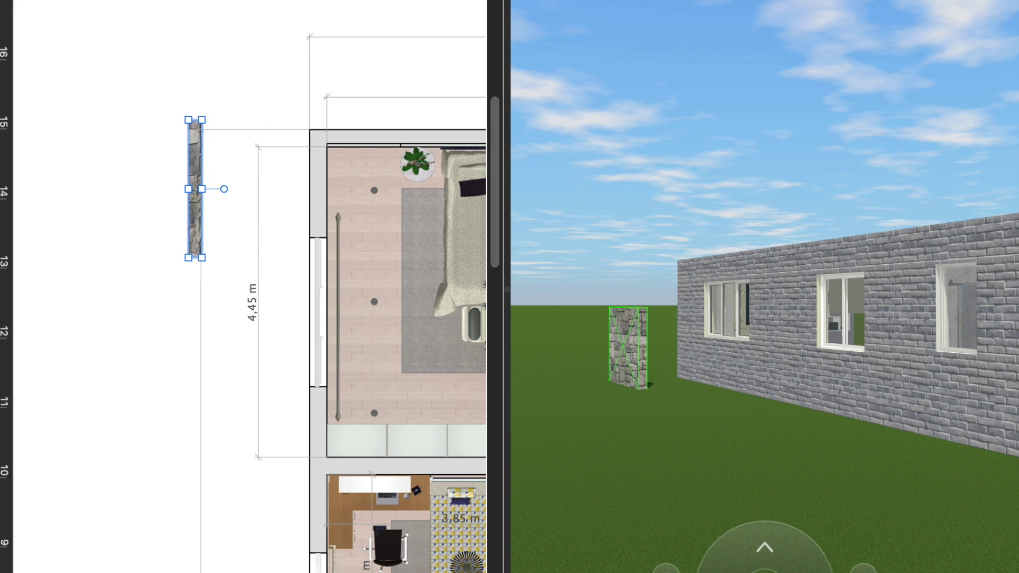
{"action": "left_click_drag", "start_coordinate": [195, 220], "coordinate": [159, 216]}
Step: Duplicate the stone section and join copies end to end down the left side
{"action": "right_click", "coordinate": [159, 216]}
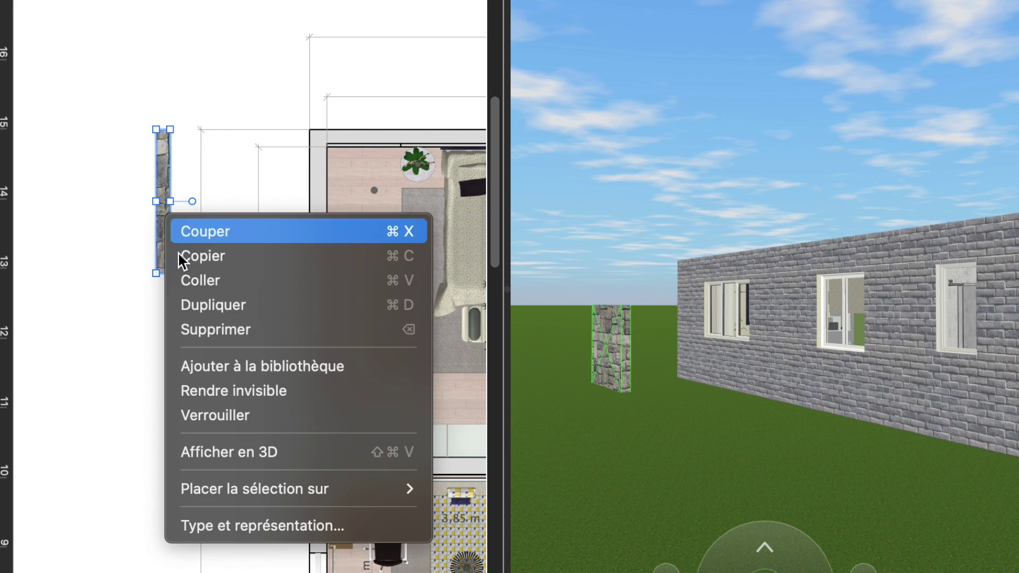
{"action": "left_click", "coordinate": [212, 303]}
{"action": "left_click_drag", "start_coordinate": [231, 293], "coordinate": [167, 359]}
{"action": "right_click", "coordinate": [167, 359]}
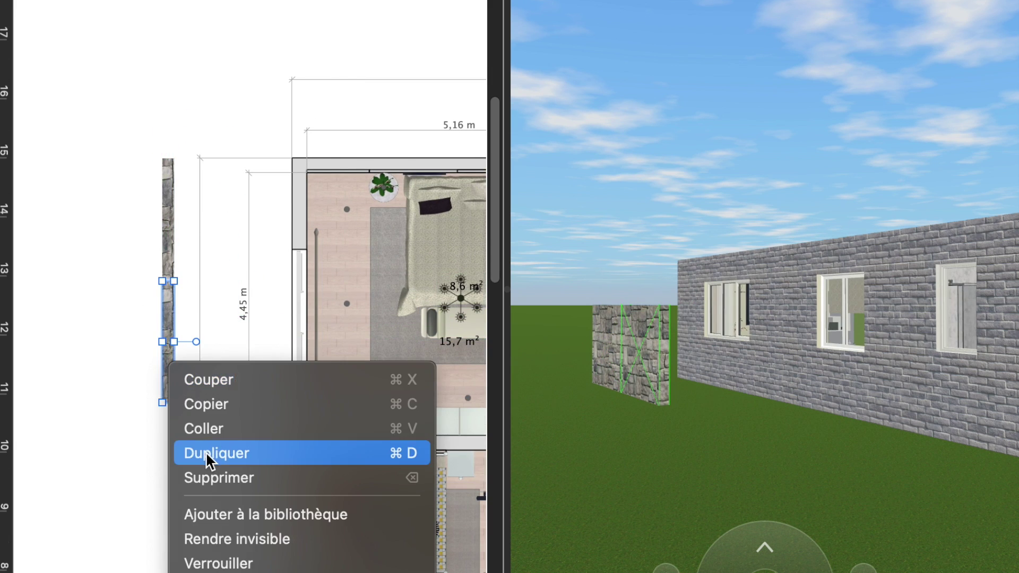
{"action": "left_click", "coordinate": [208, 460]}
{"action": "right_click", "coordinate": [139, 143]}
{"action": "left_click", "coordinate": [169, 232]}
{"action": "left_click_drag", "start_coordinate": [147, 196], "coordinate": [188, 291]}
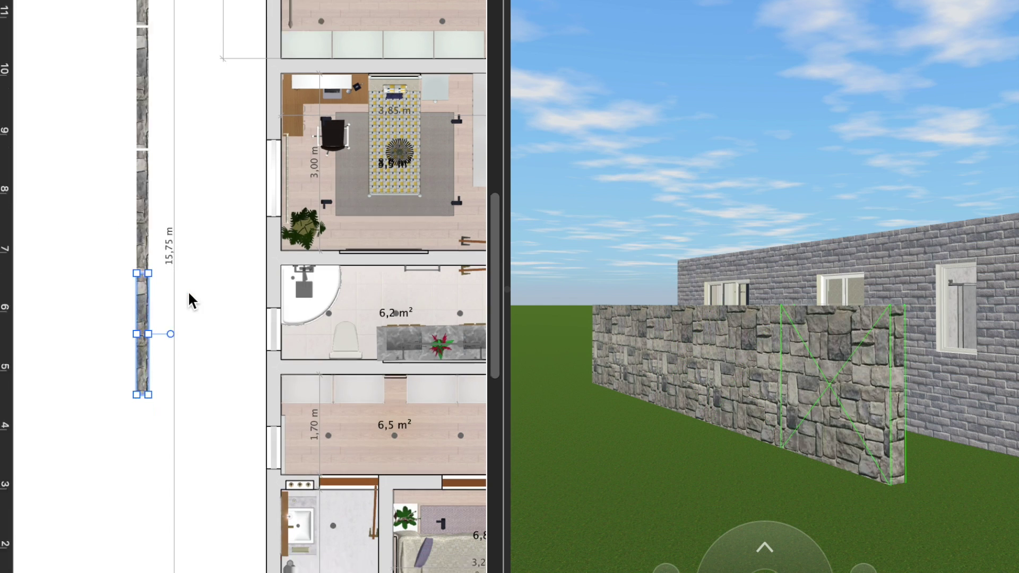
Step: Add four more duplicated sections, continuing the stone wall downward
{"action": "right_click", "coordinate": [139, 179]}
{"action": "left_click", "coordinate": [193, 264]}
{"action": "right_click", "coordinate": [139, 313]}
{"action": "left_click", "coordinate": [171, 392]}
{"action": "right_click", "coordinate": [127, 334]}
{"action": "left_click", "coordinate": [163, 417]}
{"action": "right_click", "coordinate": [126, 361]}
{"action": "left_click", "coordinate": [148, 463]}
Step: Duplicate the lowest sections and drag one down as the wall's corner piece
{"action": "scroll", "coordinate": [149, 469], "scroll_direction": "down", "scroll_amount": 3}
{"action": "scroll", "coordinate": [53, 440], "scroll_direction": "down", "scroll_amount": 2}
{"action": "right_click", "coordinate": [53, 440]}
{"action": "left_click", "coordinate": [99, 459]}
{"action": "right_click", "coordinate": [59, 505]}
{"action": "left_click", "coordinate": [107, 459]}
{"action": "left_click_drag", "start_coordinate": [58, 451], "coordinate": [62, 572]}
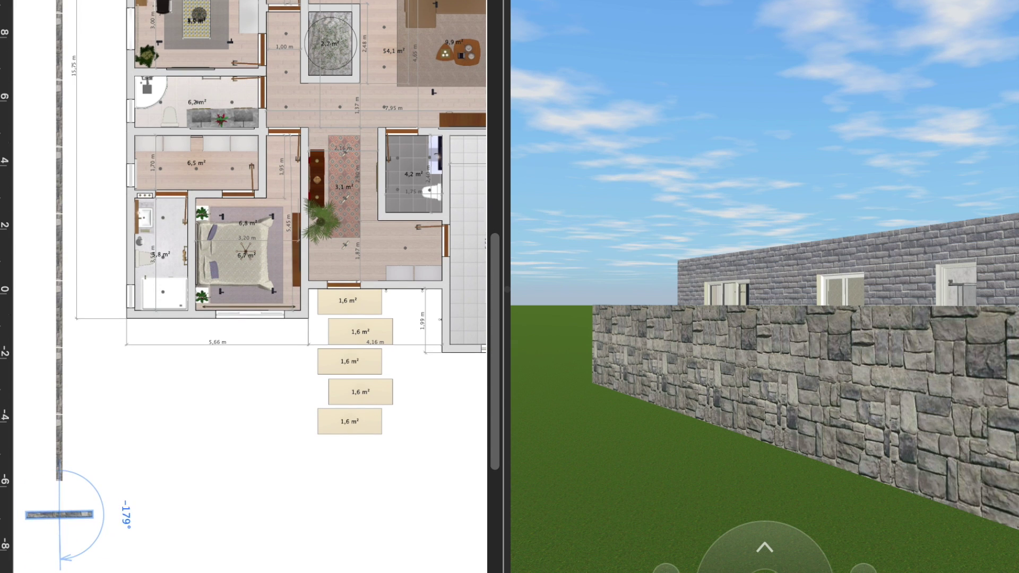
Step: Join the corner piece to the side wall and extend the front wall with a copy
{"action": "left_click_drag", "start_coordinate": [59, 515], "coordinate": [95, 482]}
{"action": "left_click_drag", "start_coordinate": [505, 455], "coordinate": [1018, 455]}
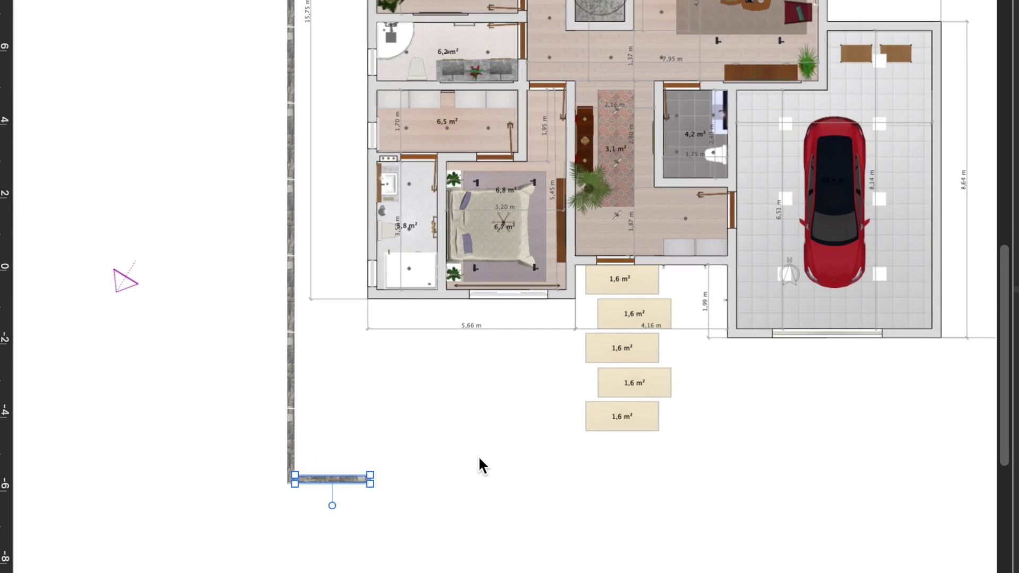
{"action": "scroll", "coordinate": [204, 526], "scroll_direction": "up", "scroll_amount": 2}
{"action": "scroll", "coordinate": [207, 528], "scroll_direction": "up", "scroll_amount": 2}
{"action": "scroll", "coordinate": [211, 514], "scroll_direction": "up", "scroll_amount": 2}
{"action": "right_click", "coordinate": [239, 486]}
{"action": "left_click", "coordinate": [286, 458]}
{"action": "left_click_drag", "start_coordinate": [382, 552], "coordinate": [442, 496]}
Step: Add two more front wall pieces, shifting the last one right to leave an opening
{"action": "scroll", "coordinate": [442, 496], "scroll_direction": "right", "scroll_amount": 3}
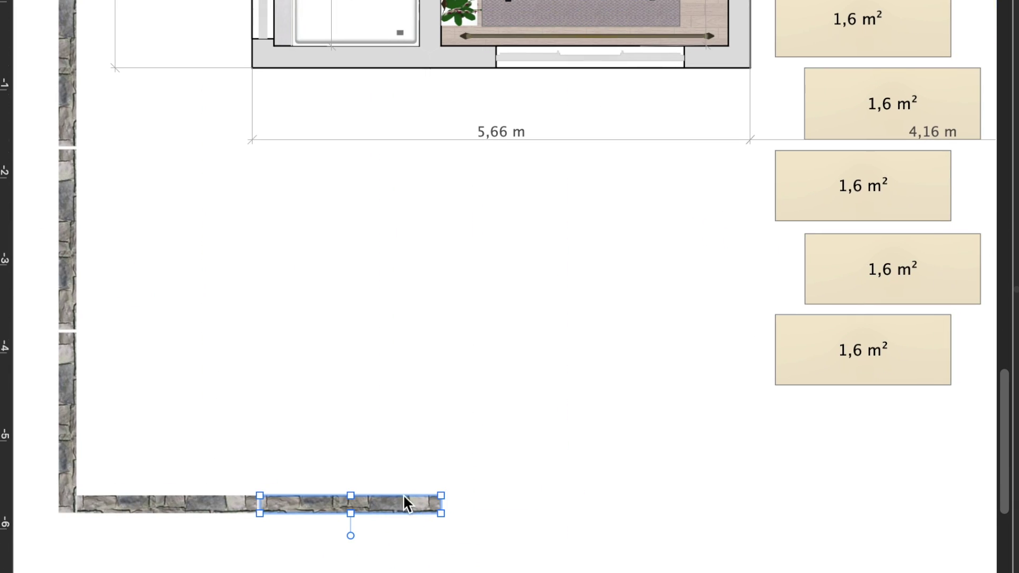
{"action": "right_click", "coordinate": [502, 504]}
{"action": "left_click", "coordinate": [551, 459]}
{"action": "scroll", "coordinate": [657, 508], "scroll_direction": "right", "scroll_amount": 3}
{"action": "scroll", "coordinate": [531, 504], "scroll_direction": "down", "scroll_amount": 1}
{"action": "right_click", "coordinate": [428, 496]}
{"action": "left_click", "coordinate": [451, 457]}
{"action": "left_click_drag", "start_coordinate": [571, 494], "coordinate": [679, 493]}
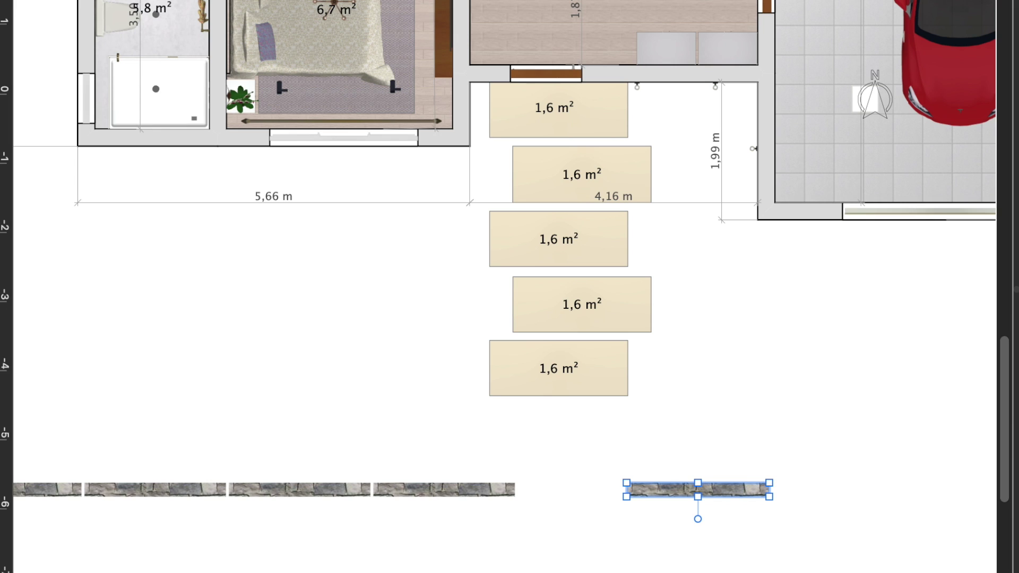
Step: Span the gap with a thin wall and slide the right stone section to meet it
{"action": "left_click", "coordinate": [505, 489]}
{"action": "double_click", "coordinate": [591, 489]}
{"action": "left_click_drag", "start_coordinate": [555, 494], "coordinate": [564, 494]}
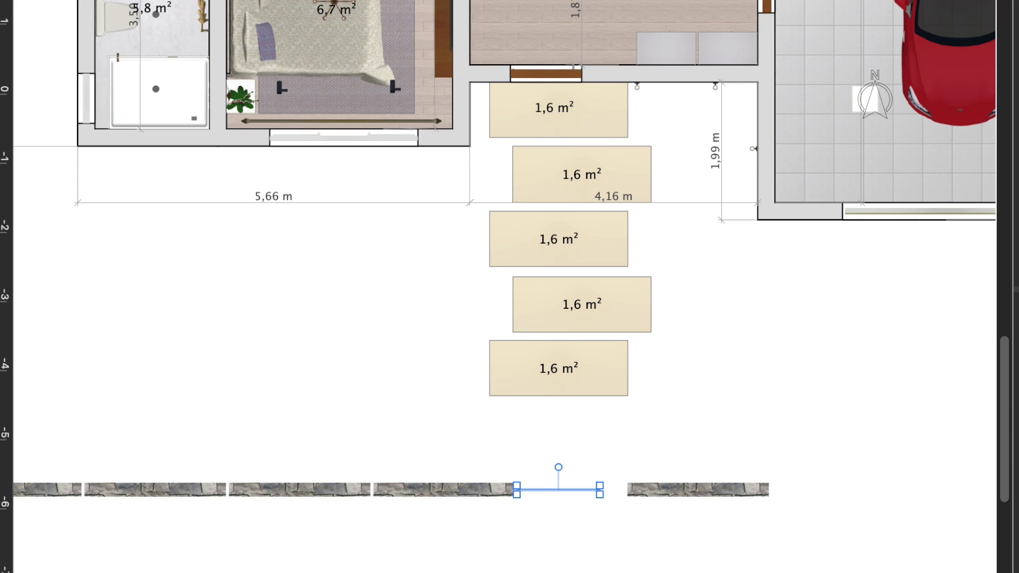
{"action": "left_click_drag", "start_coordinate": [705, 497], "coordinate": [681, 499]}
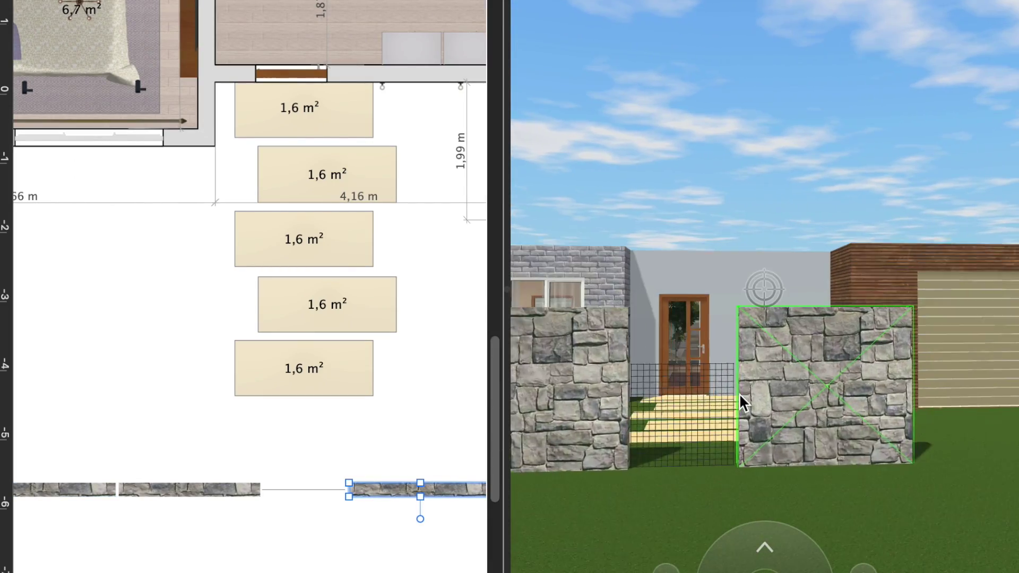
Step: Try an iron gate in the front wall gap, then remove it
{"action": "left_click", "coordinate": [293, 489]}
{"action": "left_click", "coordinate": [212, 534]}
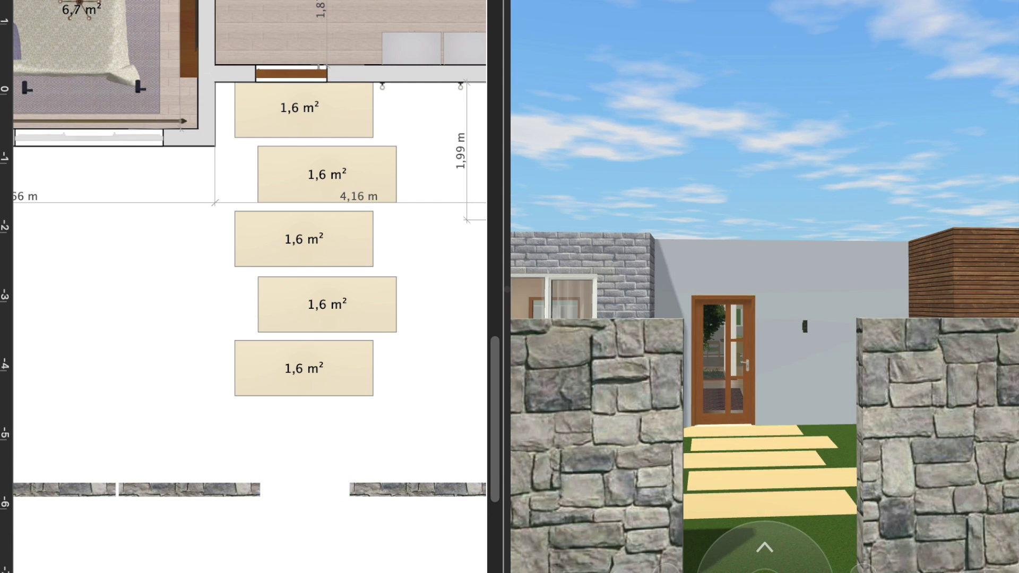
{"action": "left_click_drag", "start_coordinate": [352, 496], "coordinate": [314, 496]}
{"action": "key", "text": "Delete"}
{"action": "key", "text": "ctrl+z"}
{"action": "key", "text": "Delete"}
Step: Place a wooden gate in the wall opening, snapped against the left wall
{"action": "mouse_move", "coordinate": [312, 510]}
{"action": "left_mouse_down"}
{"action": "mouse_move", "coordinate": [303, 495]}
{"action": "mouse_move", "coordinate": [370, 486]}
{"action": "mouse_move", "coordinate": [336, 477]}
{"action": "left_mouse_up"}
{"action": "key", "text": "Escape"}
{"action": "mouse_move", "coordinate": [336, 536]}
{"action": "left_mouse_down"}
{"action": "mouse_move", "coordinate": [329, 519]}
{"action": "mouse_move", "coordinate": [299, 523]}
{"action": "mouse_move", "coordinate": [278, 538]}
{"action": "mouse_move", "coordinate": [281, 571]}
{"action": "left_mouse_up"}
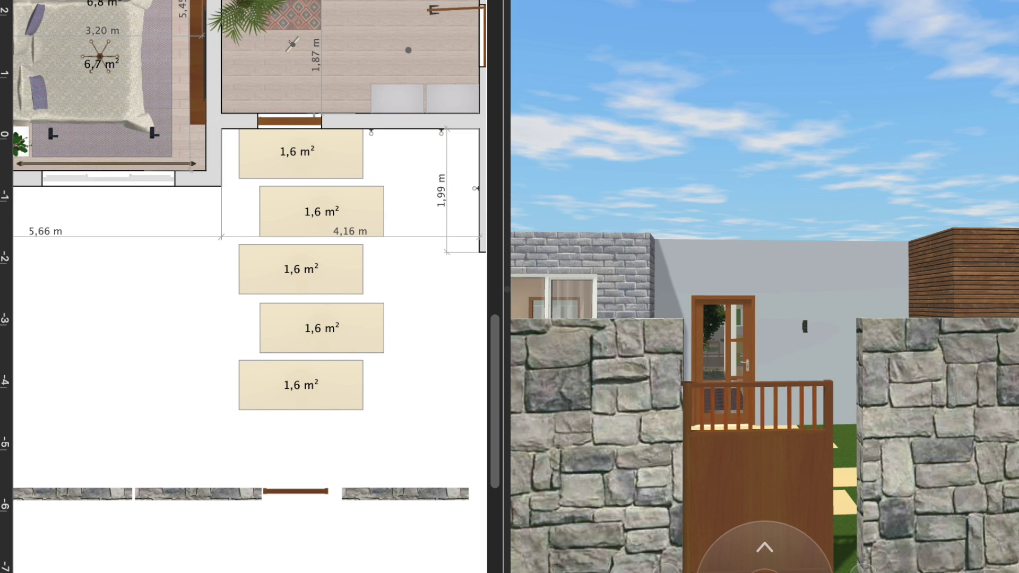
{"action": "scroll", "coordinate": [304, 489], "scroll_direction": "up", "scroll_amount": 2}
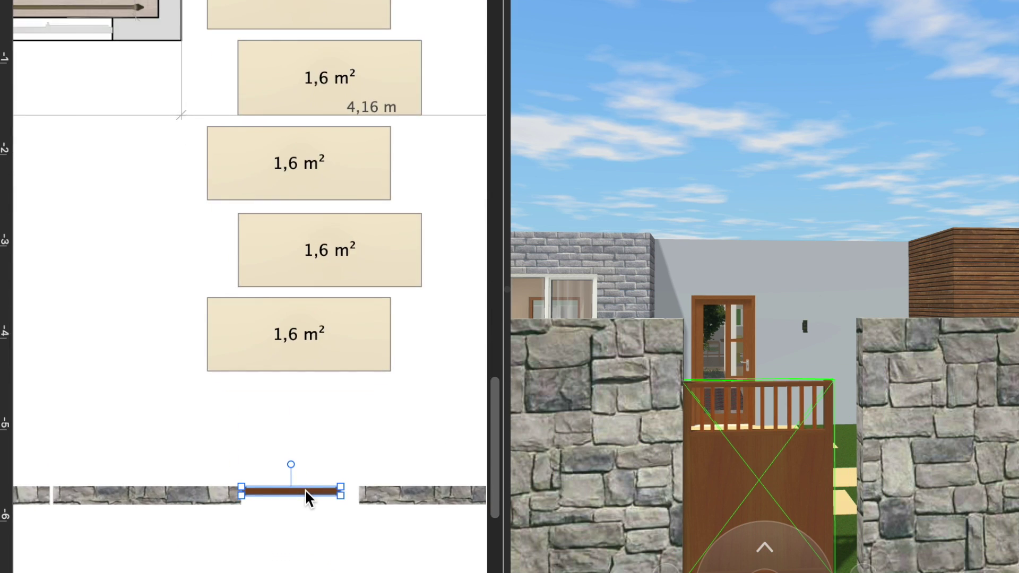
{"action": "scroll", "coordinate": [304, 489], "scroll_direction": "up", "scroll_amount": 2}
{"action": "left_click_drag", "start_coordinate": [311, 501], "coordinate": [302, 500]}
Step: Turn the 3D view toward the garage and select the lowest stepping stone
{"action": "scroll", "coordinate": [302, 500], "scroll_direction": "down", "scroll_amount": 1}
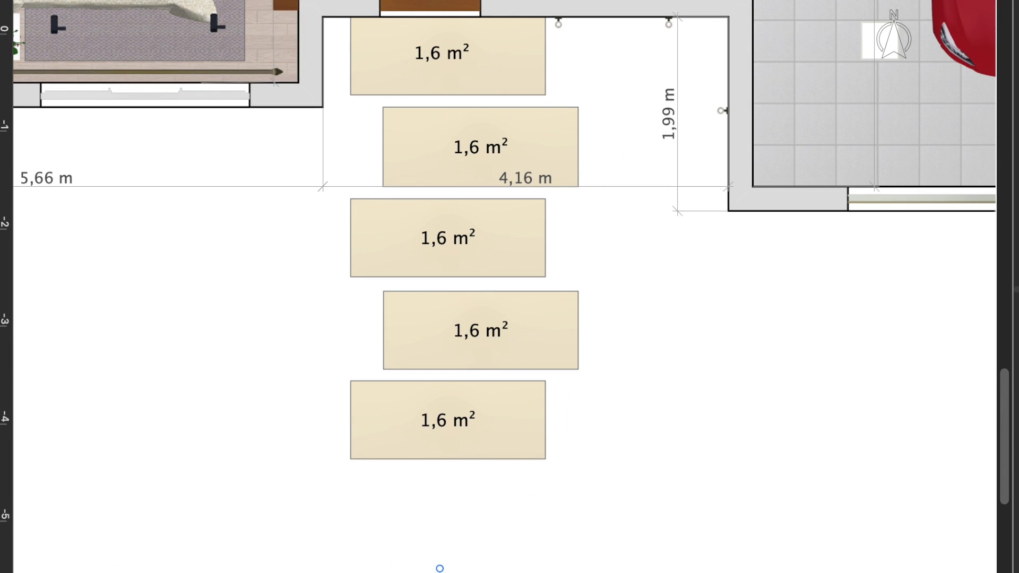
{"action": "scroll", "coordinate": [381, 544], "scroll_direction": "up", "scroll_amount": 2}
{"action": "scroll", "coordinate": [381, 544], "scroll_direction": "up", "scroll_amount": 1}
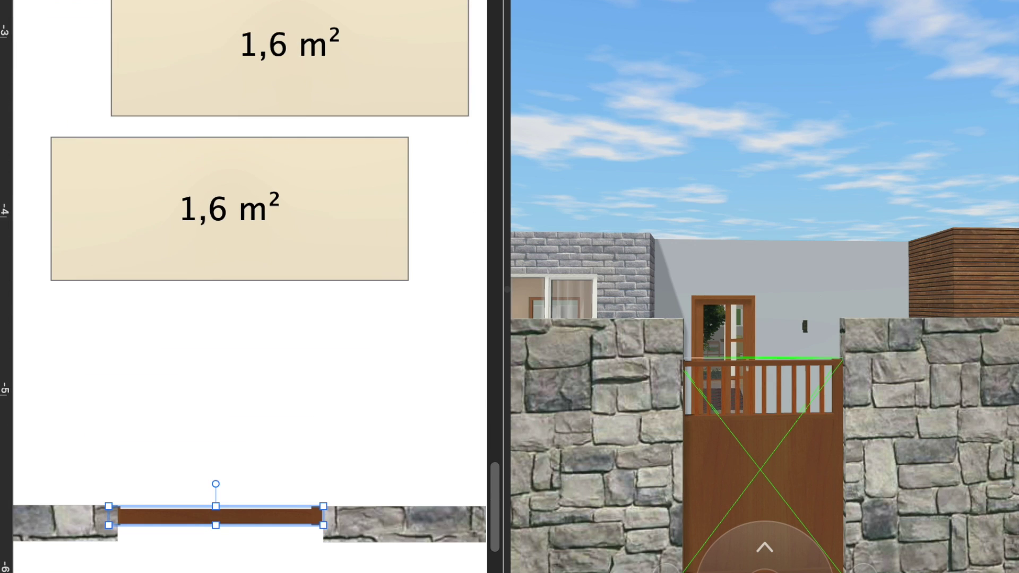
{"action": "scroll", "coordinate": [381, 544], "scroll_direction": "up", "scroll_amount": 1}
{"action": "left_click_drag", "start_coordinate": [687, 455], "coordinate": [530, 451]}
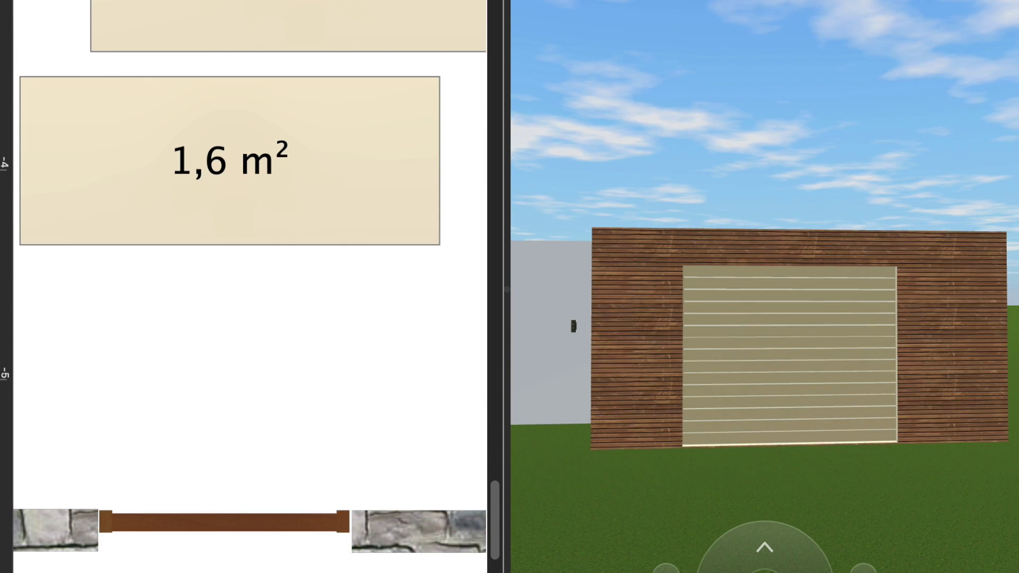
{"action": "scroll", "coordinate": [317, 239], "scroll_direction": "down", "scroll_amount": 2}
{"action": "scroll", "coordinate": [506, 305], "scroll_direction": "down", "scroll_amount": 2}
{"action": "left_click", "coordinate": [509, 314]}
Step: Paste two copies of the bottom stepping stone and line them up under the path
{"action": "key", "text": "ctrl+v"}
{"action": "left_click_drag", "start_coordinate": [496, 439], "coordinate": [415, 431]}
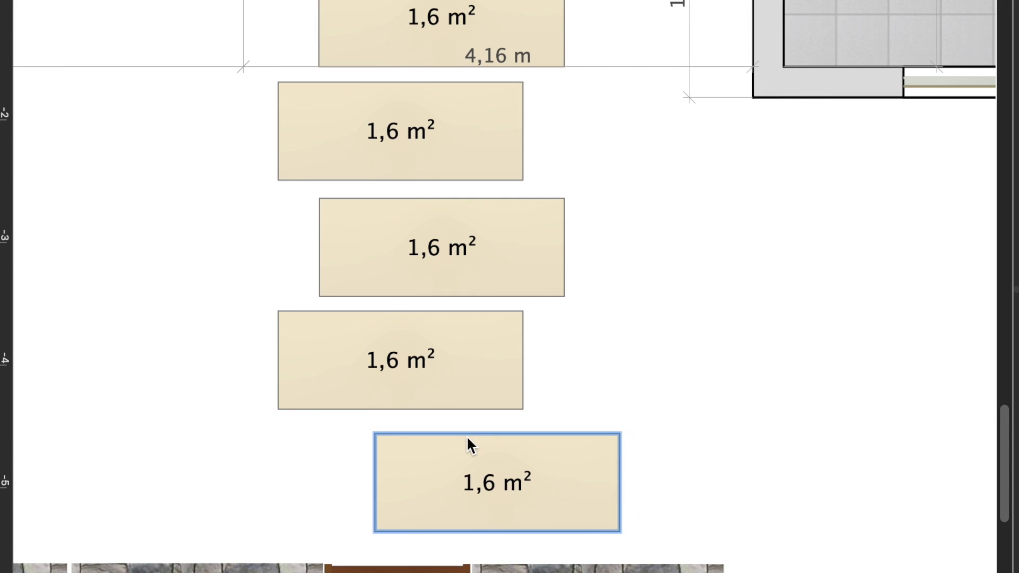
{"action": "right_click", "coordinate": [415, 430]}
{"action": "left_click", "coordinate": [420, 432]}
{"action": "left_click_drag", "start_coordinate": [419, 554], "coordinate": [343, 562]}
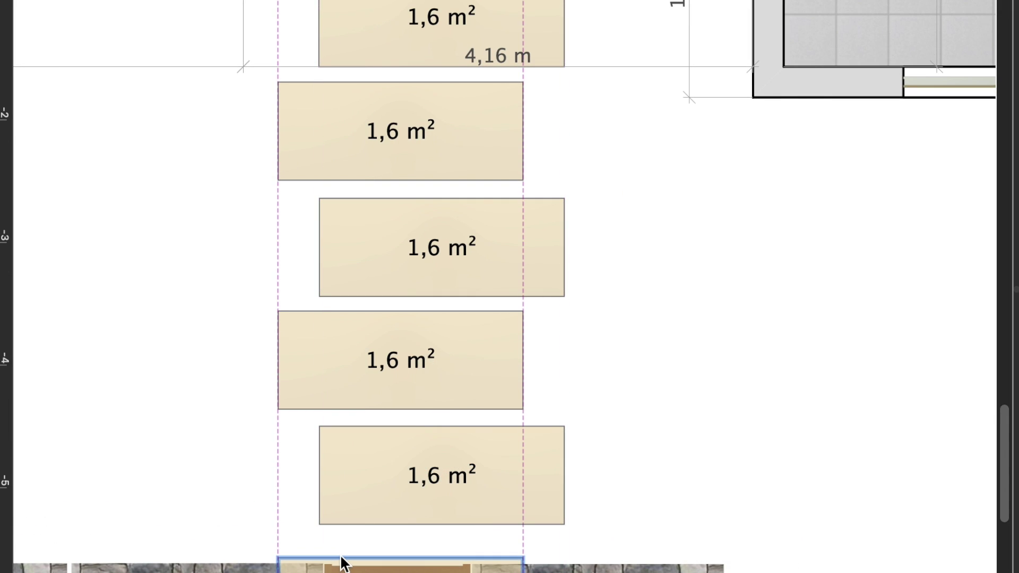
{"action": "scroll", "coordinate": [466, 507], "scroll_direction": "down", "scroll_amount": 2}
{"action": "key", "text": "super+3"}
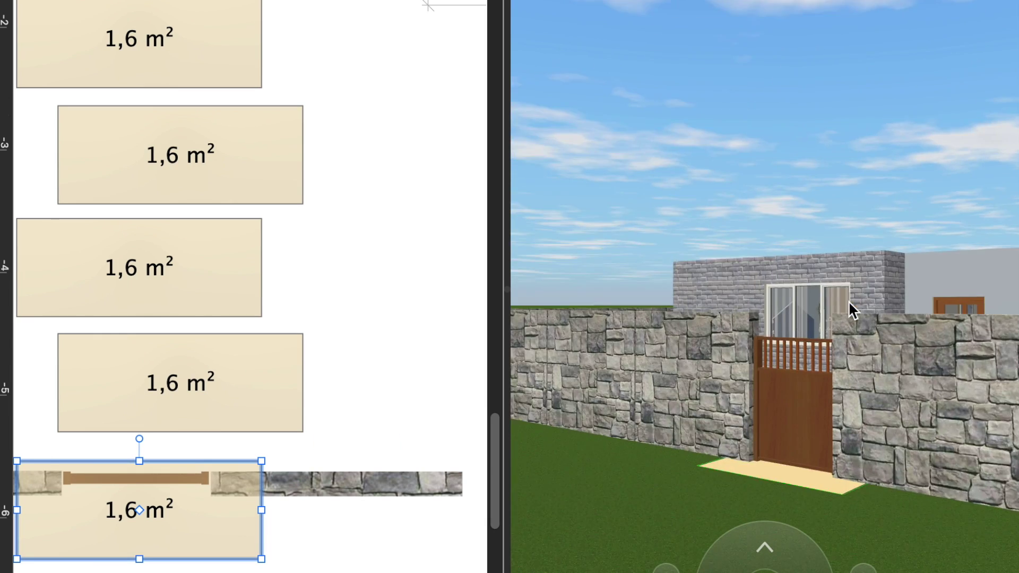
{"action": "key", "text": "super+1"}
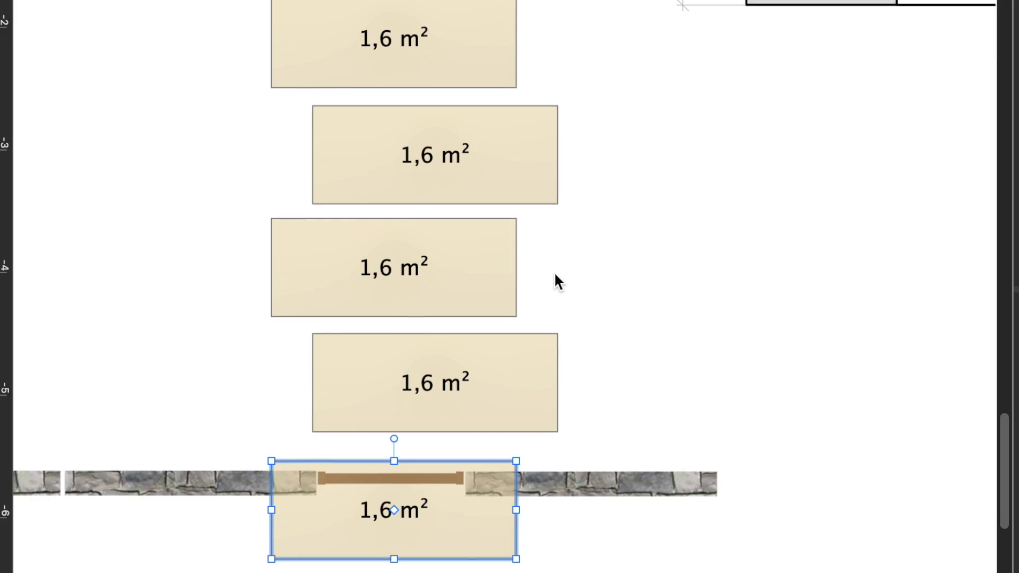
{"action": "scroll", "coordinate": [554, 276], "scroll_direction": "down", "scroll_amount": 3}
Step: Shift the four lowest stepping stones down so the path is evenly spaced
{"action": "left_click_drag", "start_coordinate": [469, 447], "coordinate": [470, 455]}
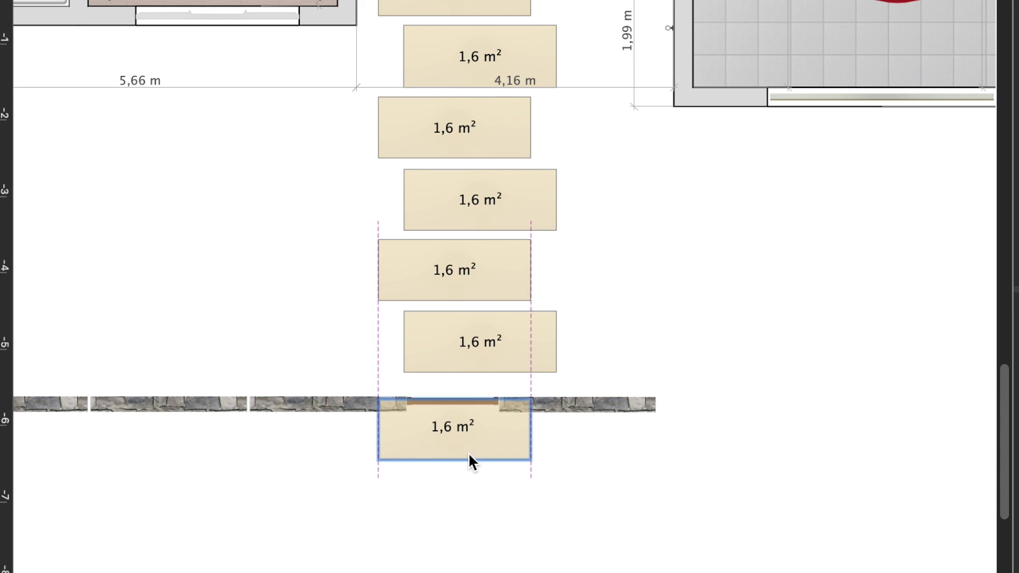
{"action": "left_click_drag", "start_coordinate": [476, 366], "coordinate": [477, 374]}
{"action": "left_click_drag", "start_coordinate": [452, 294], "coordinate": [452, 301]}
{"action": "left_click_drag", "start_coordinate": [464, 229], "coordinate": [464, 236]}
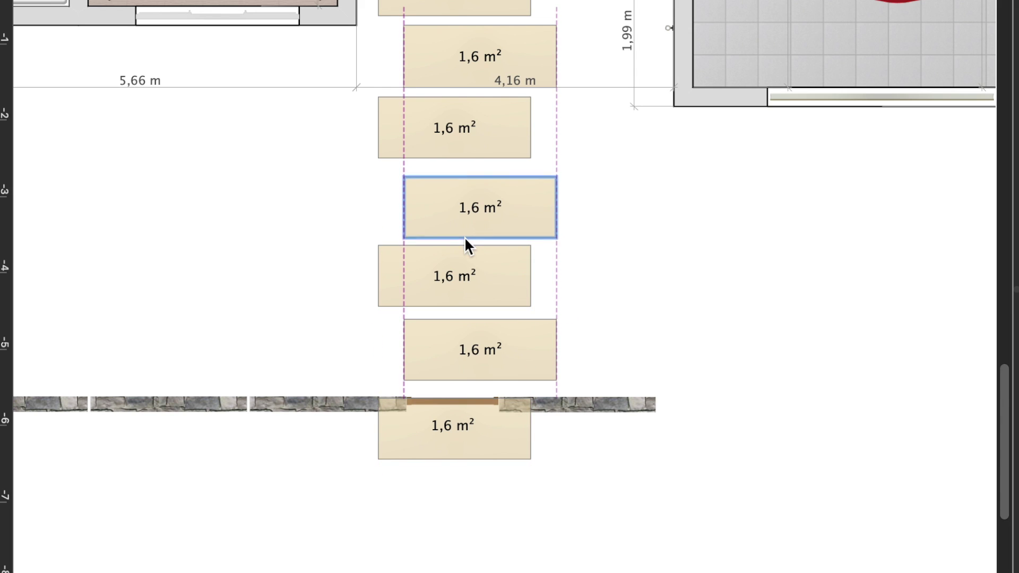
{"action": "left_click", "coordinate": [453, 154]}
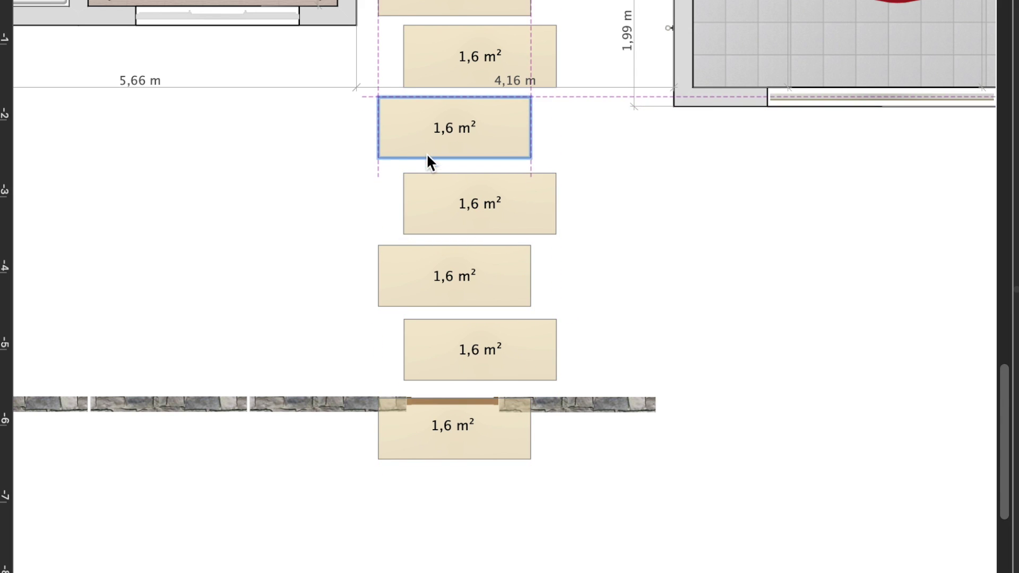
{"action": "left_click", "coordinate": [472, 165]}
{"action": "left_click", "coordinate": [410, 148]}
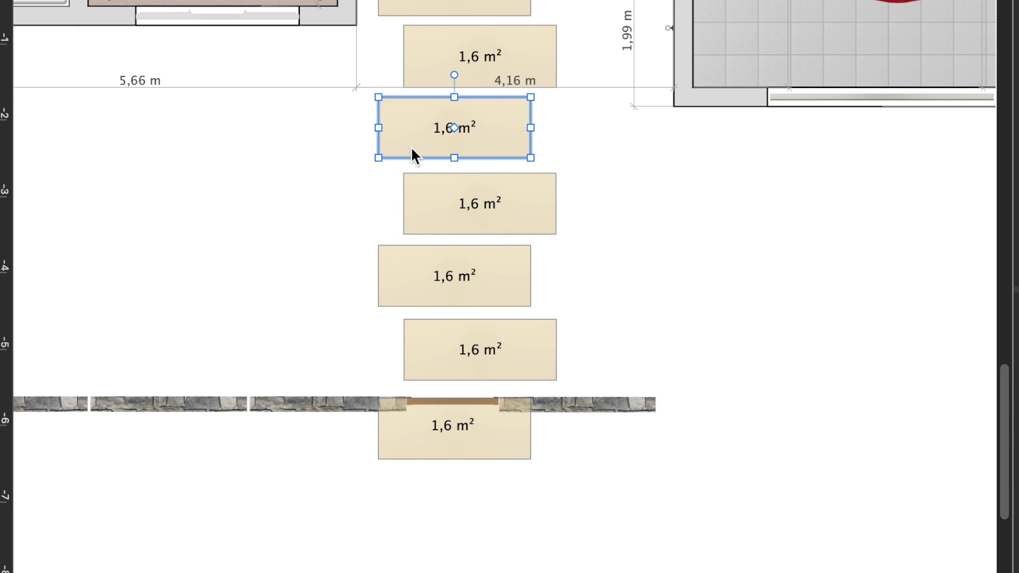
{"action": "scroll", "coordinate": [431, 143], "scroll_direction": "up", "scroll_amount": 1, "text": "ctrl"}
{"action": "scroll", "coordinate": [432, 143], "scroll_direction": "up", "scroll_amount": 1, "text": "ctrl"}
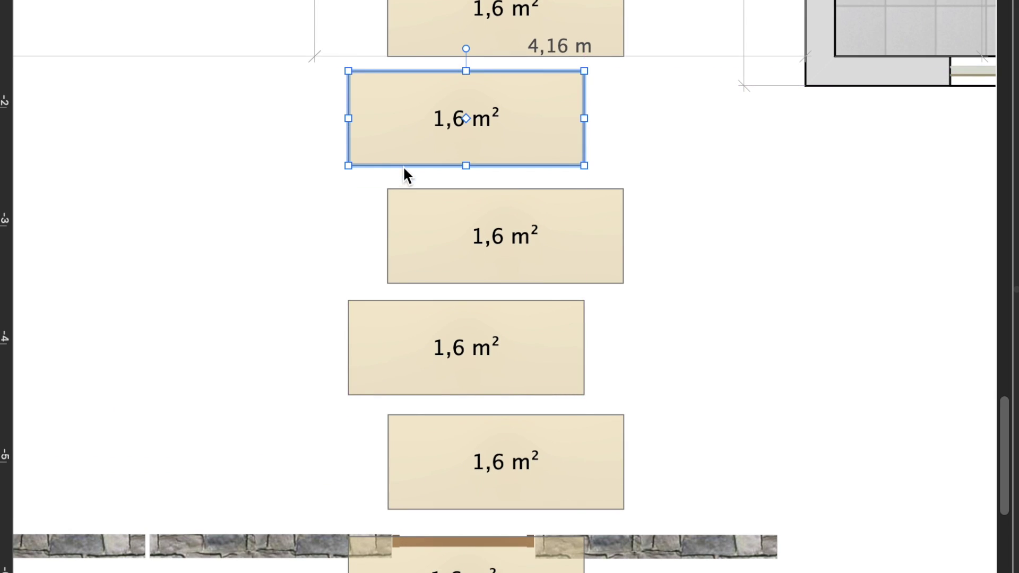
{"action": "scroll", "coordinate": [405, 175], "scroll_direction": "down", "scroll_amount": 2, "text": "ctrl"}
{"action": "right_click", "coordinate": [478, 485]}
Step: Duplicate the front stone wall piece three times to extend the wall right
{"action": "left_click", "coordinate": [519, 459]}
{"action": "mouse_move", "coordinate": [478, 487]}
{"action": "left_mouse_down"}
{"action": "mouse_move", "coordinate": [674, 456]}
{"action": "mouse_move", "coordinate": [635, 488]}
{"action": "mouse_move", "coordinate": [614, 489]}
{"action": "left_mouse_up"}
{"action": "scroll", "coordinate": [614, 488], "scroll_direction": "right", "scroll_amount": 10}
{"action": "right_click", "coordinate": [324, 486]}
{"action": "left_click", "coordinate": [366, 459]}
{"action": "mouse_move", "coordinate": [282, 484]}
{"action": "left_mouse_down"}
{"action": "mouse_move", "coordinate": [846, 412]}
{"action": "mouse_move", "coordinate": [680, 482]}
{"action": "left_mouse_up"}
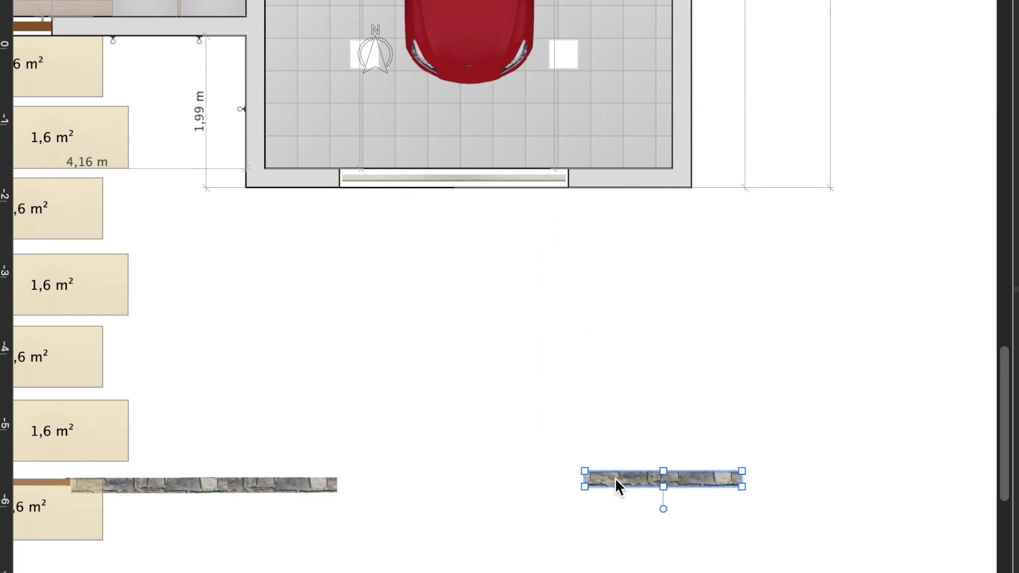
{"action": "right_click", "coordinate": [611, 483]}
{"action": "left_click", "coordinate": [653, 457]}
{"action": "mouse_move", "coordinate": [663, 484]}
{"action": "left_mouse_down"}
{"action": "mouse_move", "coordinate": [792, 494]}
{"action": "mouse_move", "coordinate": [676, 490]}
{"action": "left_mouse_up"}
Step: Copy the end wall piece and rotate it -89° to turn the corner
{"action": "right_click", "coordinate": [676, 490]}
{"action": "left_click", "coordinate": [723, 463]}
{"action": "mouse_move", "coordinate": [892, 525]}
{"action": "left_mouse_down"}
{"action": "mouse_move", "coordinate": [943, 495]}
{"action": "mouse_move", "coordinate": [804, 409]}
{"action": "left_mouse_up"}
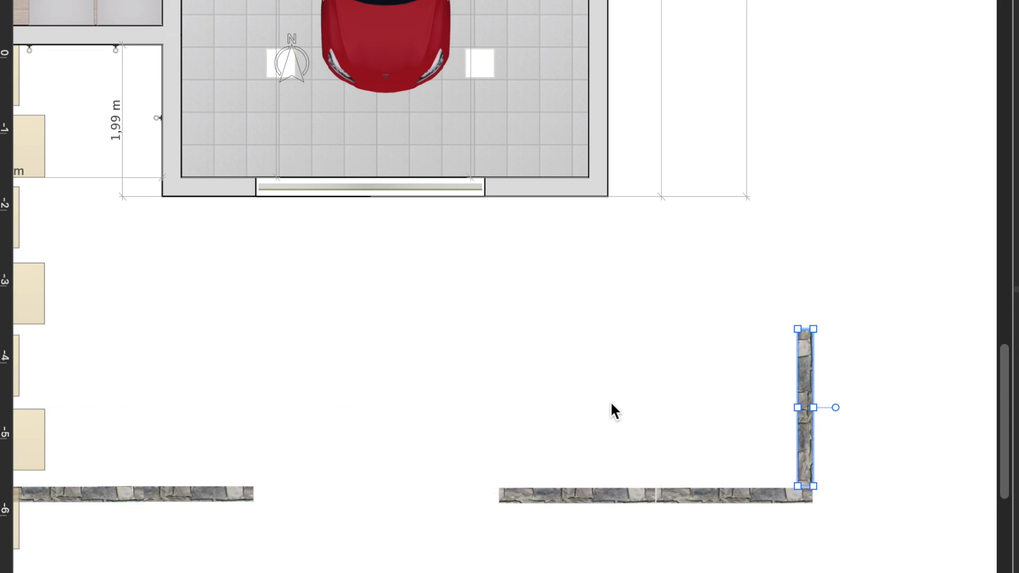
{"action": "scroll", "coordinate": [610, 400], "scroll_direction": "left", "scroll_amount": 4}
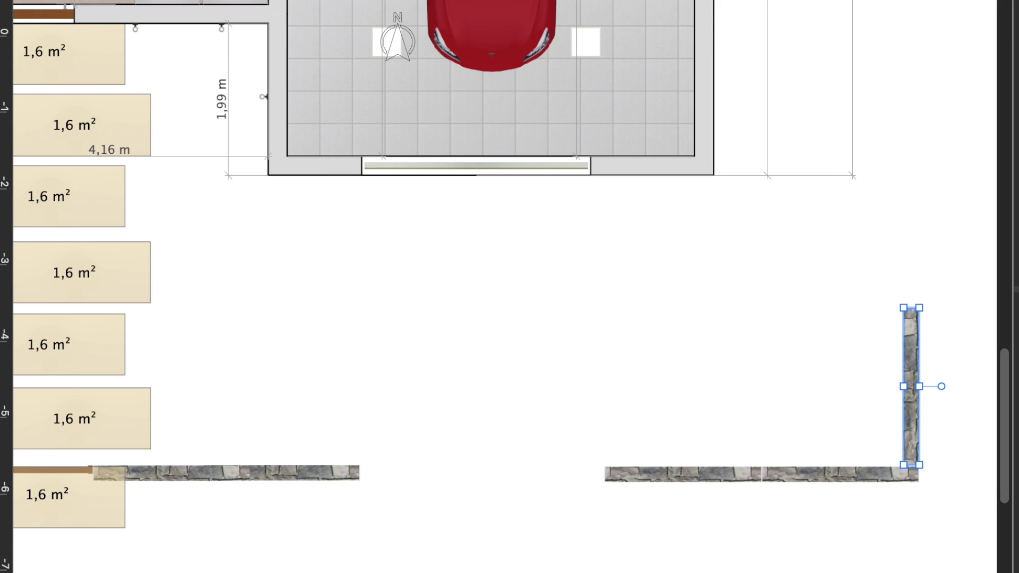
Step: Place a wooden gate in the wide gap and duplicate it beside the first
{"action": "left_click_drag", "start_coordinate": [434, 482], "coordinate": [403, 476]}
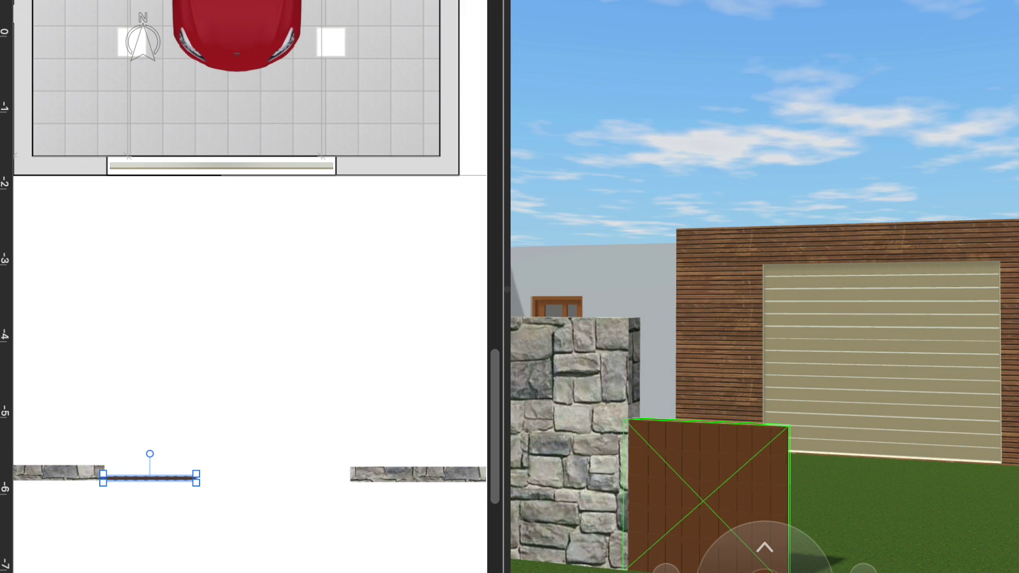
{"action": "key", "text": "Delete"}
{"action": "mouse_move", "coordinate": [126, 511]}
{"action": "left_mouse_down"}
{"action": "mouse_move", "coordinate": [151, 475]}
{"action": "mouse_move", "coordinate": [209, 480]}
{"action": "left_mouse_up"}
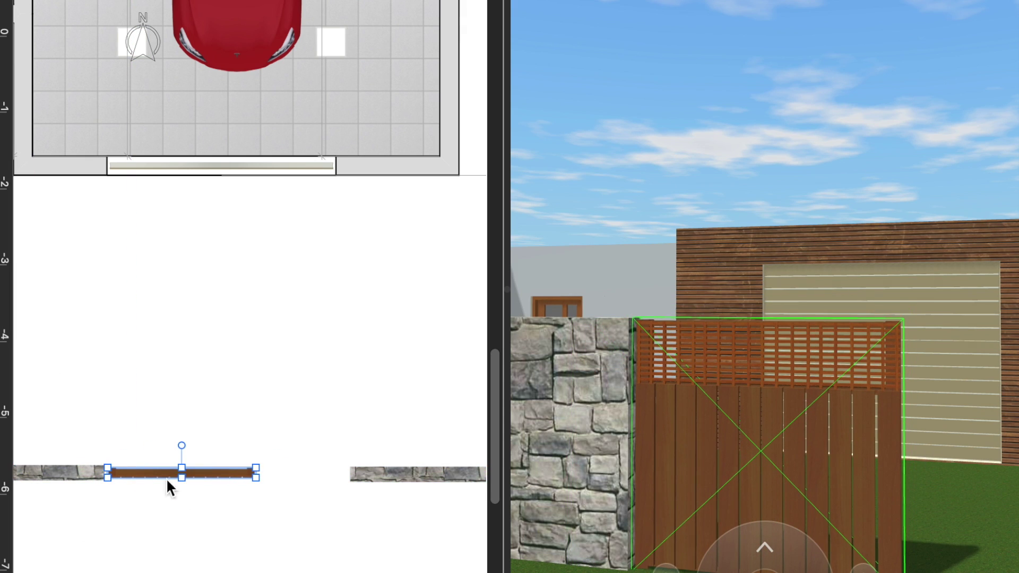
{"action": "right_click", "coordinate": [169, 486]}
{"action": "left_click", "coordinate": [209, 433]}
{"action": "left_click_drag", "start_coordinate": [298, 484], "coordinate": [297, 466]}
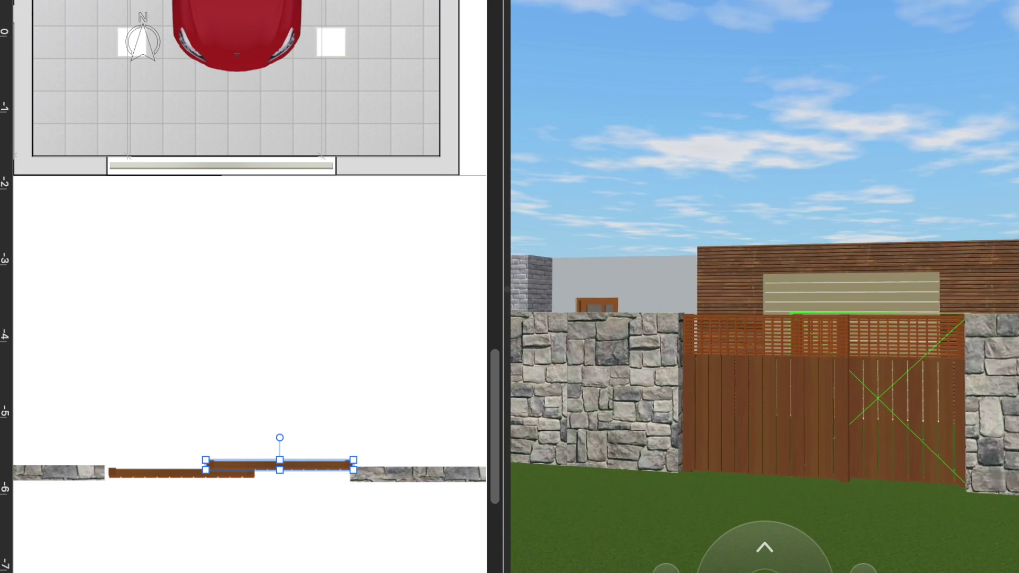
Step: Adjust the two gate panels' positions to form a snug double gate
{"action": "scroll", "coordinate": [247, 451], "scroll_direction": "up", "scroll_amount": 2}
{"action": "left_click", "coordinate": [61, 480]}
{"action": "mouse_move", "coordinate": [218, 478]}
{"action": "left_mouse_down"}
{"action": "mouse_move", "coordinate": [201, 475]}
{"action": "mouse_move", "coordinate": [220, 477]}
{"action": "left_mouse_up"}
{"action": "left_click", "coordinate": [249, 469]}
{"action": "scroll", "coordinate": [352, 467], "scroll_direction": "up", "scroll_amount": 1}
{"action": "scroll", "coordinate": [353, 468], "scroll_direction": "down", "scroll_amount": 1}
{"action": "scroll", "coordinate": [352, 468], "scroll_direction": "down", "scroll_amount": 2}
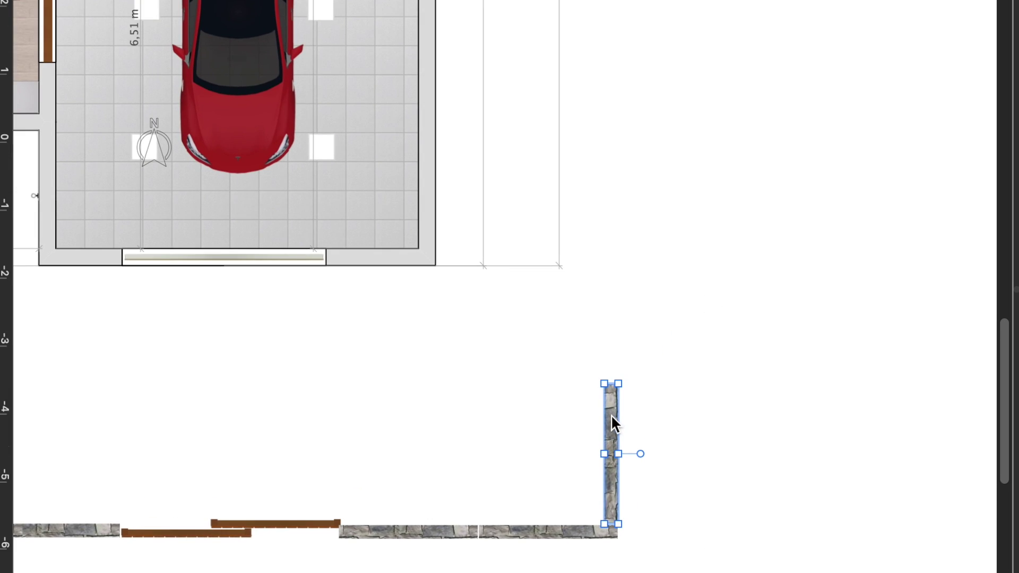
Step: Move the side wall copy up and start duplicating stone pieces up the right side
{"action": "mouse_move", "coordinate": [611, 417]}
{"action": "left_mouse_down", "text": "alt"}
{"action": "mouse_move", "coordinate": [680, 490]}
{"action": "mouse_move", "coordinate": [618, 291]}
{"action": "left_mouse_up", "text": "alt"}
{"action": "right_click", "coordinate": [618, 298]}
{"action": "left_click", "coordinate": [657, 389]}
{"action": "right_click", "coordinate": [617, 210]}
{"action": "left_click", "coordinate": [658, 324]}
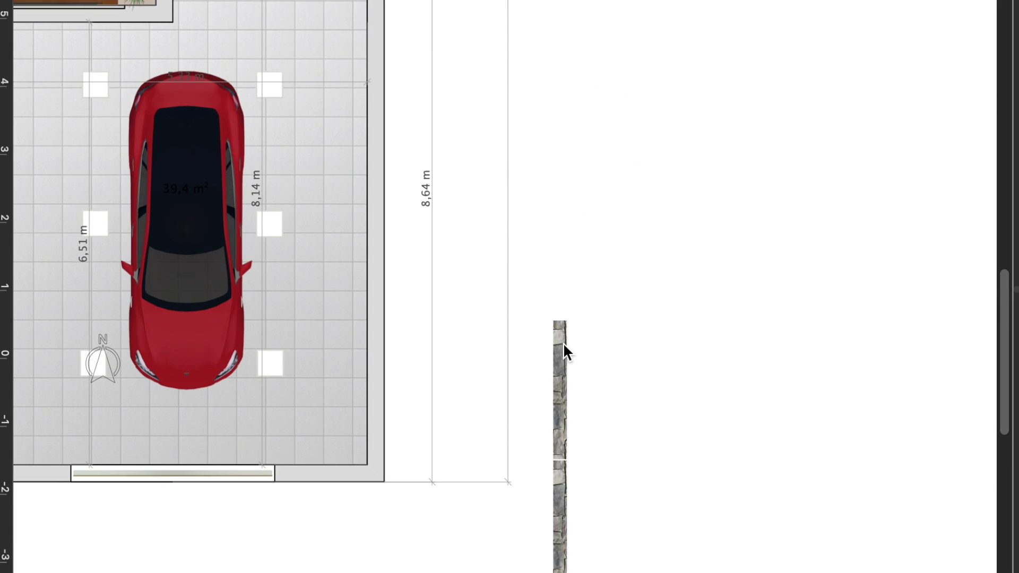
{"action": "right_click", "coordinate": [564, 344]}
{"action": "left_click", "coordinate": [616, 427]}
{"action": "left_click", "coordinate": [557, 224]}
{"action": "right_click", "coordinate": [558, 225]}
{"action": "left_click", "coordinate": [596, 308]}
Step: Keep adding wall copies until the right-side wall reaches the back of the plot
{"action": "scroll", "coordinate": [597, 307], "scroll_direction": "up", "scroll_amount": 5}
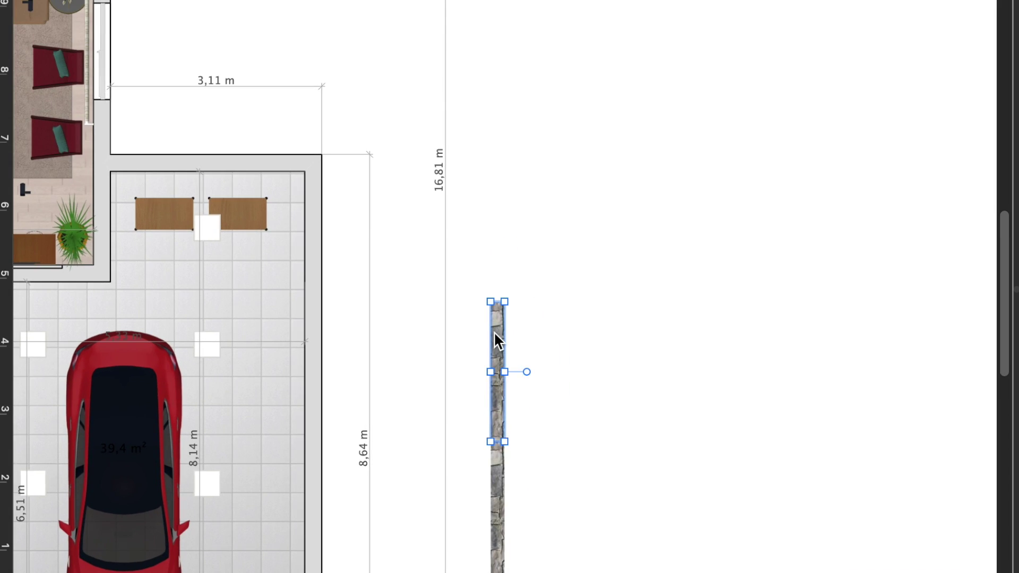
{"action": "right_click", "coordinate": [494, 332]}
{"action": "left_click", "coordinate": [519, 419]}
{"action": "right_click", "coordinate": [497, 273]}
{"action": "left_click", "coordinate": [519, 362]}
{"action": "right_click", "coordinate": [510, 142]}
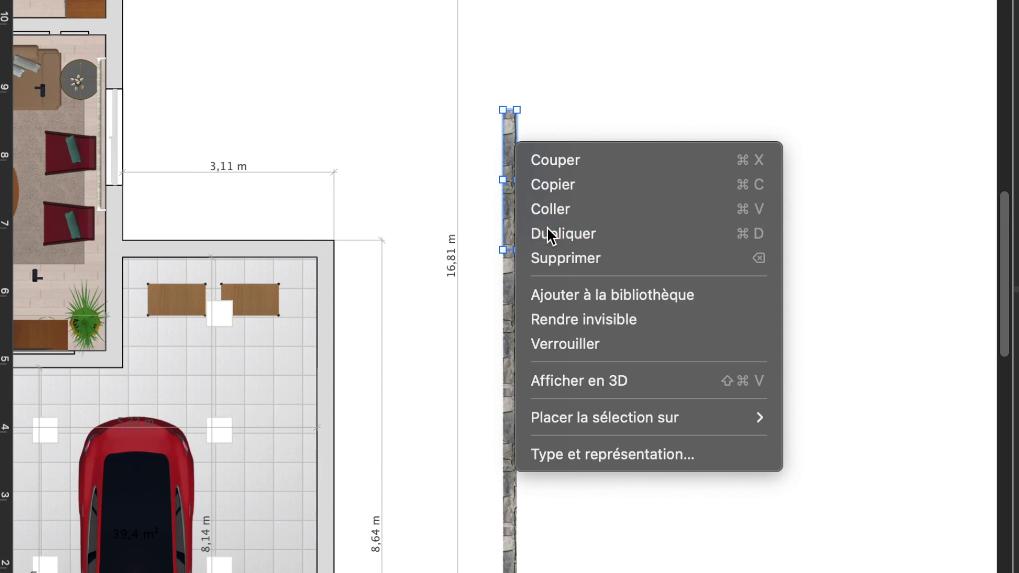
{"action": "left_click", "coordinate": [546, 232]}
{"action": "right_click", "coordinate": [542, 174]}
{"action": "left_click", "coordinate": [571, 265]}
{"action": "scroll", "coordinate": [562, 255], "scroll_direction": "up", "scroll_amount": 5}
{"action": "right_click", "coordinate": [552, 240]}
{"action": "left_click", "coordinate": [571, 330]}
{"action": "right_click", "coordinate": [556, 101]}
{"action": "left_click", "coordinate": [580, 194]}
{"action": "scroll", "coordinate": [581, 195], "scroll_direction": "up", "scroll_amount": 5}
{"action": "right_click", "coordinate": [582, 202]}
{"action": "left_click", "coordinate": [609, 295]}
{"action": "scroll", "coordinate": [609, 302], "scroll_direction": "down", "scroll_amount": 3}
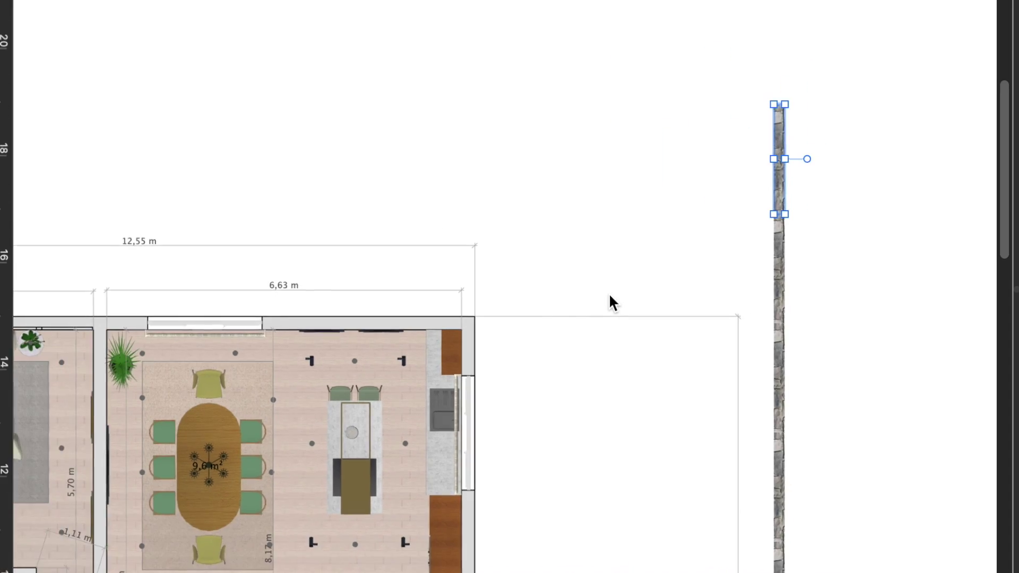
{"action": "scroll", "coordinate": [609, 303], "scroll_direction": "down", "scroll_amount": 2}
Step: Rotate the top wall piece horizontal and place a copy on the back wall line
{"action": "left_click_drag", "start_coordinate": [732, 217], "coordinate": [710, 190]}
{"action": "scroll", "coordinate": [675, 249], "scroll_direction": "up", "scroll_amount": 2}
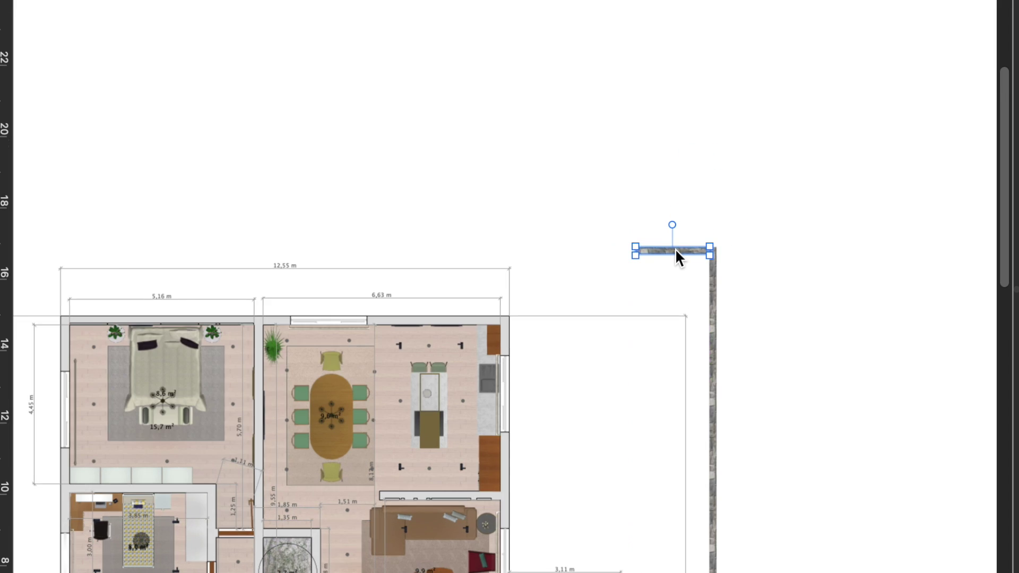
{"action": "scroll", "coordinate": [675, 248], "scroll_direction": "up", "scroll_amount": 2}
{"action": "right_click", "coordinate": [676, 247]}
{"action": "left_click", "coordinate": [716, 342]}
{"action": "left_click_drag", "start_coordinate": [603, 240], "coordinate": [601, 250]}
Step: Duplicate wall pieces leftward along the back boundary
{"action": "right_click", "coordinate": [600, 250]}
{"action": "left_click", "coordinate": [615, 298]}
{"action": "right_click", "coordinate": [494, 250]}
{"action": "left_click", "coordinate": [516, 311]}
{"action": "right_click", "coordinate": [390, 255]}
{"action": "left_click", "coordinate": [415, 328]}
{"action": "scroll", "coordinate": [584, 265], "scroll_direction": "left", "scroll_amount": 10}
Step: Continue adding back wall copies until the back wall reaches the left side wall
{"action": "right_click", "coordinate": [782, 191]}
{"action": "left_click", "coordinate": [822, 275]}
{"action": "right_click", "coordinate": [690, 188]}
{"action": "left_click", "coordinate": [731, 280]}
{"action": "right_click", "coordinate": [573, 188]}
{"action": "left_click", "coordinate": [615, 276]}
{"action": "right_click", "coordinate": [472, 189]}
{"action": "left_click", "coordinate": [517, 278]}
{"action": "right_click", "coordinate": [365, 183]}
{"action": "left_click", "coordinate": [408, 267]}
{"action": "right_click", "coordinate": [209, 302]}
{"action": "left_click", "coordinate": [242, 372]}
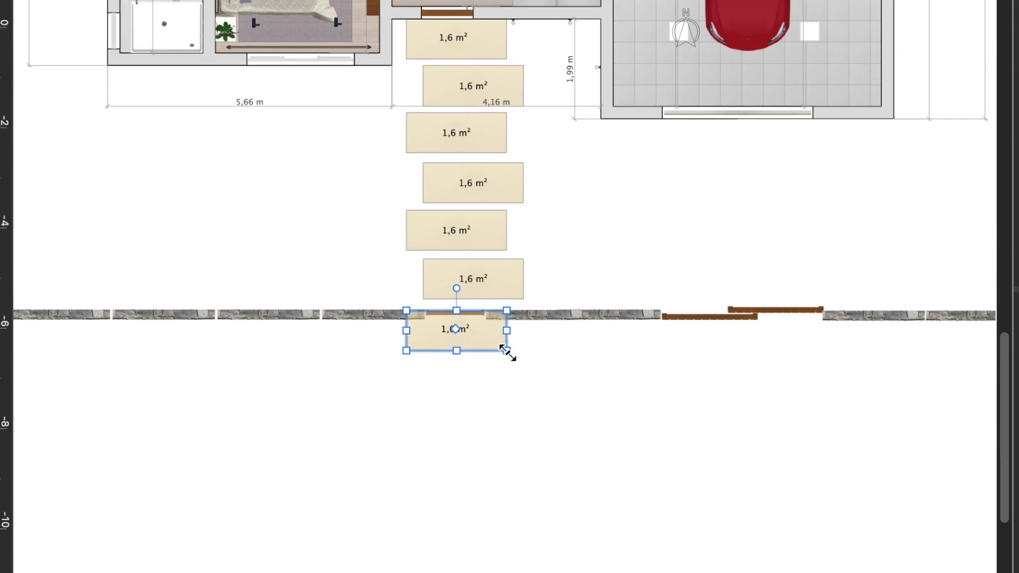
Step: Stretch the paving tile into a long sidewalk strip along the front fence
{"action": "left_click_drag", "start_coordinate": [506, 352], "coordinate": [876, 324]}
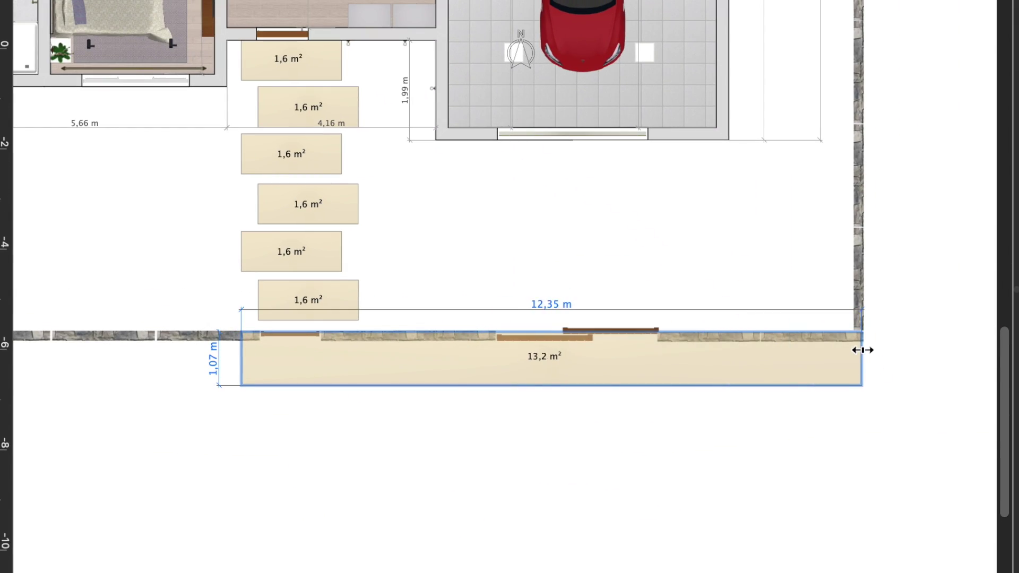
{"action": "scroll", "coordinate": [873, 320], "scroll_direction": "left", "scroll_amount": 10}
{"action": "left_click_drag", "start_coordinate": [766, 343], "coordinate": [281, 340]}
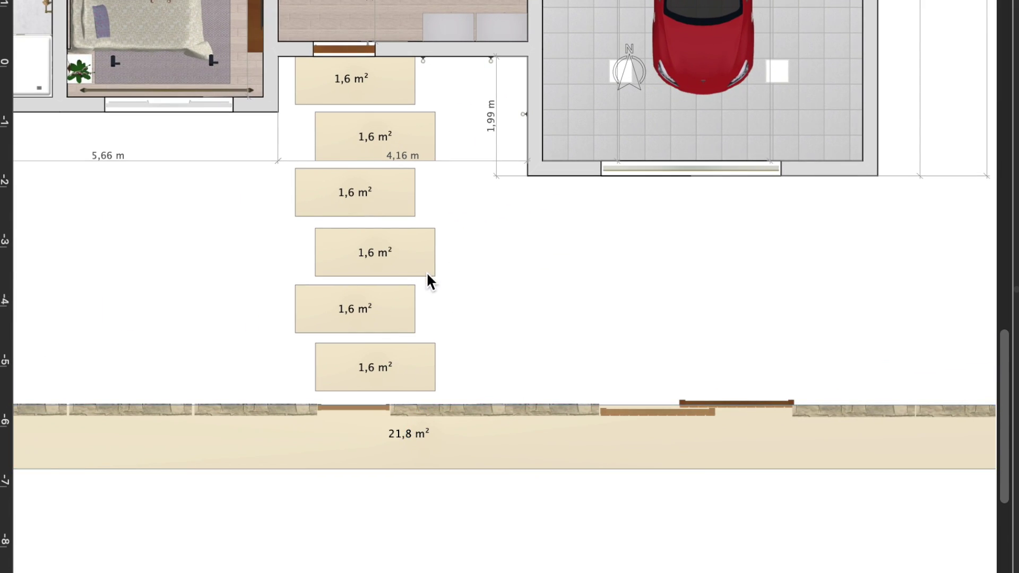
Step: Paste a paving tile and resize it into a driveway from the garage wall to the sidewalk
{"action": "right_click", "coordinate": [427, 272]}
{"action": "left_click", "coordinate": [457, 335]}
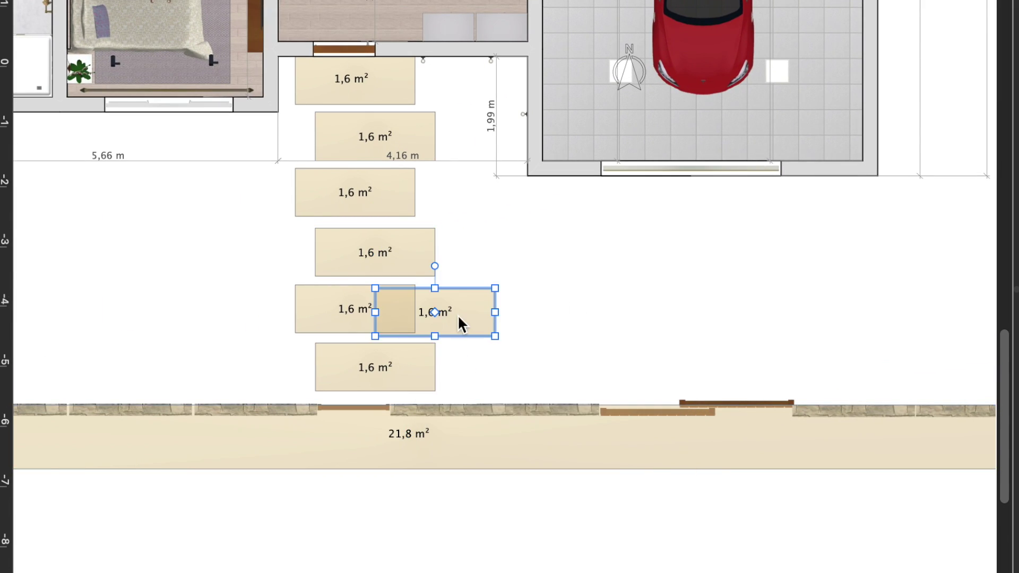
{"action": "mouse_move", "coordinate": [491, 334]}
{"action": "left_mouse_down"}
{"action": "mouse_move", "coordinate": [830, 258]}
{"action": "mouse_move", "coordinate": [768, 267]}
{"action": "left_mouse_up"}
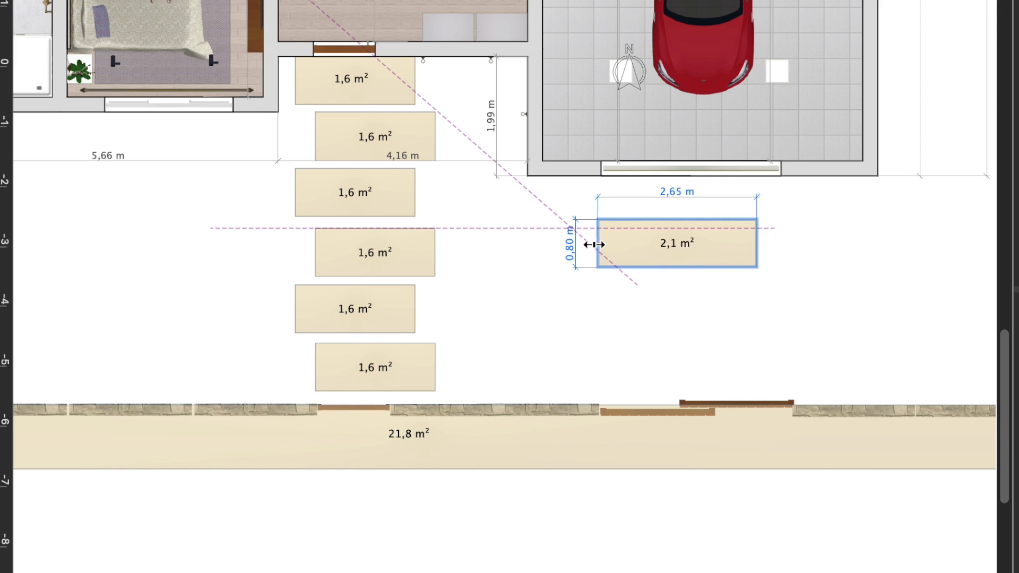
{"action": "left_click_drag", "start_coordinate": [695, 219], "coordinate": [696, 176]}
{"action": "left_click_drag", "start_coordinate": [710, 267], "coordinate": [710, 408]}
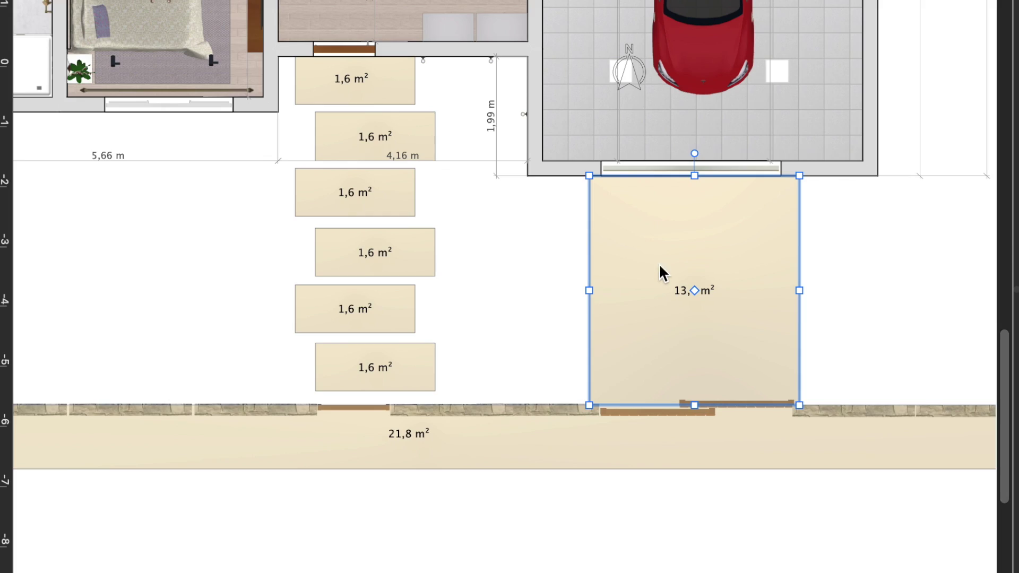
{"action": "scroll", "coordinate": [654, 265], "scroll_direction": "down", "scroll_amount": 3, "text": "ctrl"}
{"action": "scroll", "coordinate": [652, 265], "scroll_direction": "up", "scroll_amount": 3}
{"action": "scroll", "coordinate": [652, 265], "scroll_direction": "up", "scroll_amount": 5, "text": "ctrl"}
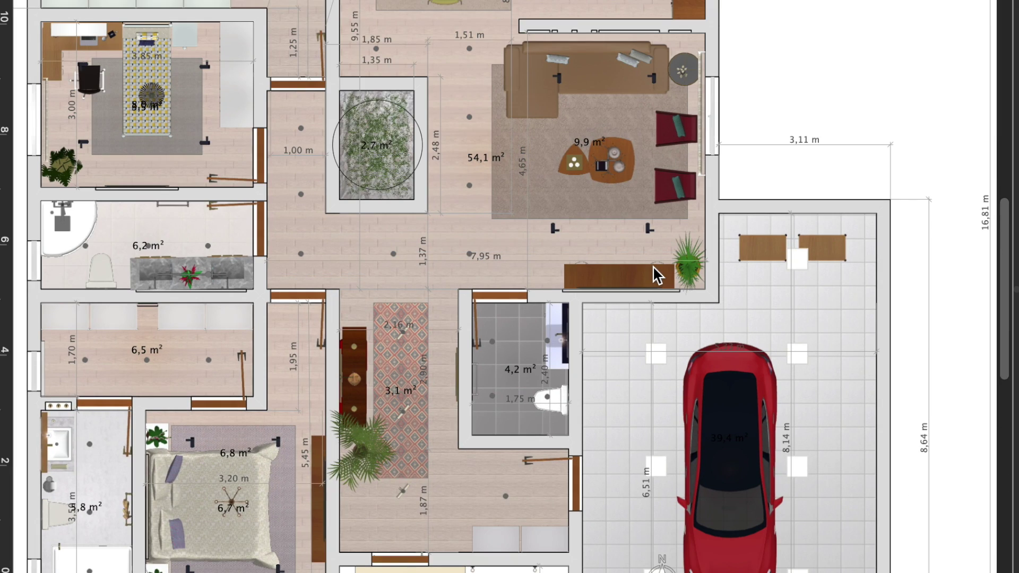
{"action": "scroll", "coordinate": [692, 179], "scroll_direction": "up", "scroll_amount": 2, "text": "ctrl"}
{"action": "left_click", "coordinate": [692, 180]}
{"action": "scroll", "coordinate": [693, 180], "scroll_direction": "up", "scroll_amount": 4}
{"action": "scroll", "coordinate": [693, 179], "scroll_direction": "right", "scroll_amount": 5}
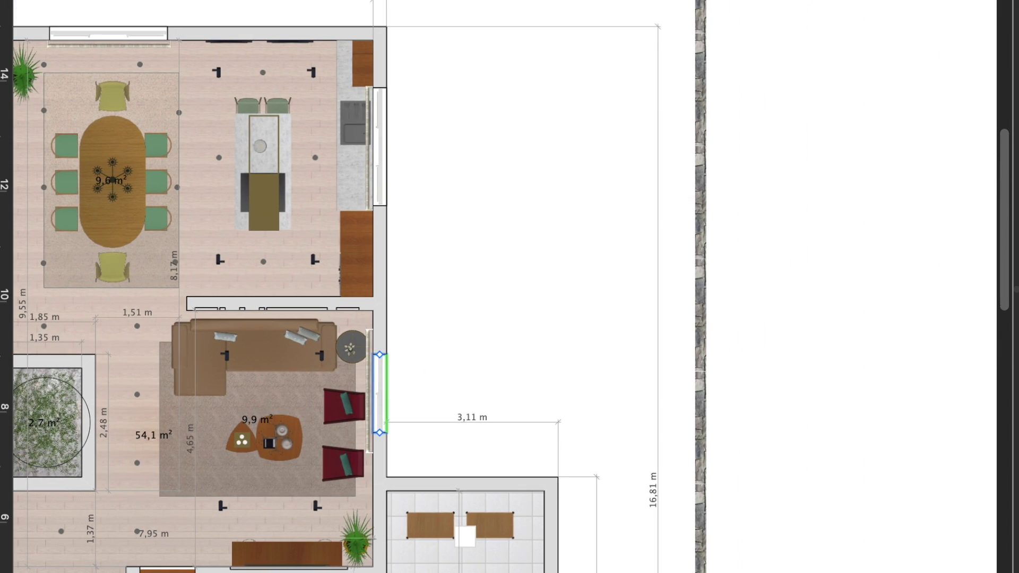
Step: Draw a 3.11 m wide terrace room beside the living room, running along the house
{"action": "left_click", "coordinate": [601, 450]}
{"action": "left_click_drag", "start_coordinate": [414, 289], "coordinate": [386, 290]}
{"action": "left_click_drag", "start_coordinate": [600, 290], "coordinate": [557, 290]}
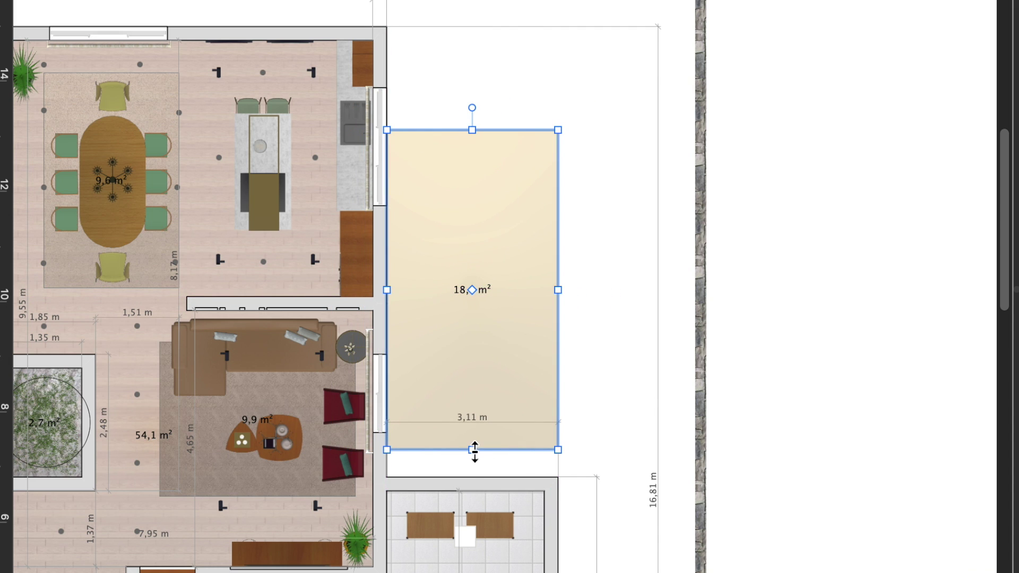
{"action": "left_click_drag", "start_coordinate": [474, 450], "coordinate": [474, 483]}
{"action": "left_click_drag", "start_coordinate": [472, 129], "coordinate": [475, 37]}
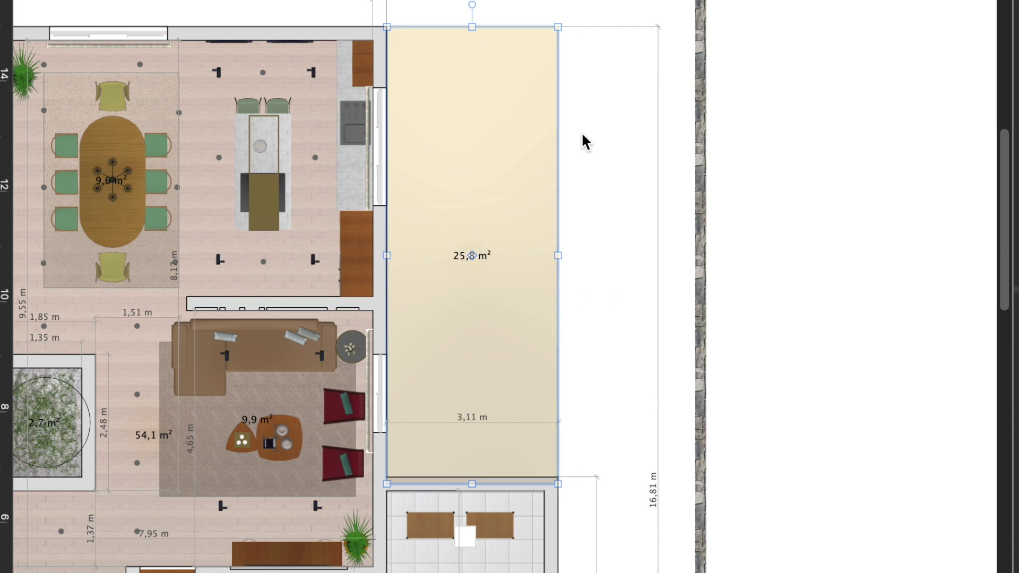
Step: Paste another paving tile beside the driveway as a 1,6 m² slab
{"action": "scroll", "coordinate": [581, 133], "scroll_direction": "down", "scroll_amount": 3}
{"action": "scroll", "coordinate": [581, 134], "scroll_direction": "down", "scroll_amount": 3}
{"action": "scroll", "coordinate": [583, 135], "scroll_direction": "down", "scroll_amount": 1}
{"action": "right_click", "coordinate": [320, 367]}
{"action": "left_click", "coordinate": [400, 478]}
{"action": "scroll", "coordinate": [452, 568], "scroll_direction": "down", "scroll_amount": 1}
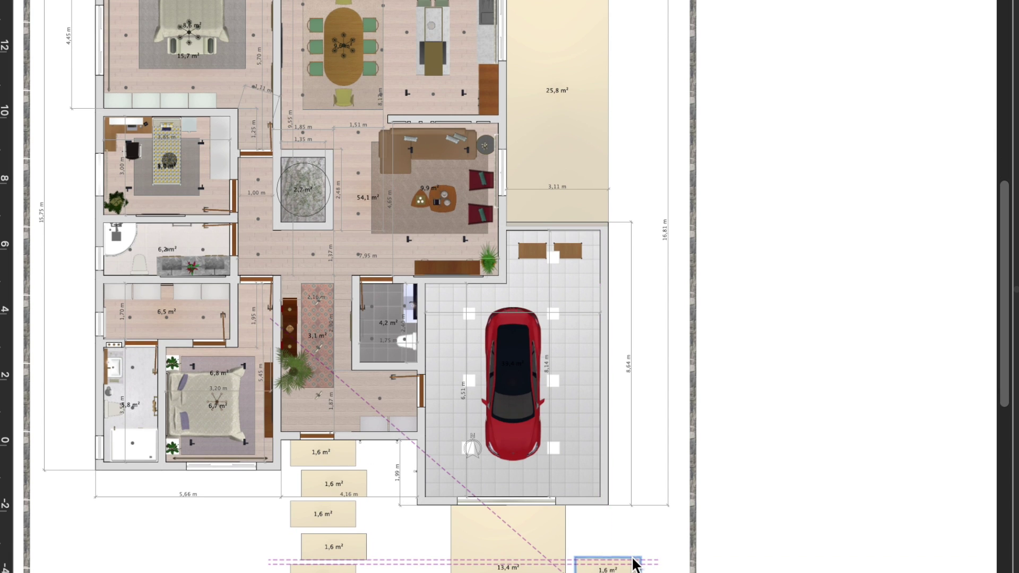
{"action": "scroll", "coordinate": [634, 564], "scroll_direction": "up", "scroll_amount": 1}
{"action": "scroll", "coordinate": [637, 557], "scroll_direction": "up", "scroll_amount": 1}
{"action": "scroll", "coordinate": [637, 557], "scroll_direction": "up", "scroll_amount": 1}
{"action": "scroll", "coordinate": [616, 478], "scroll_direction": "up", "scroll_amount": 2}
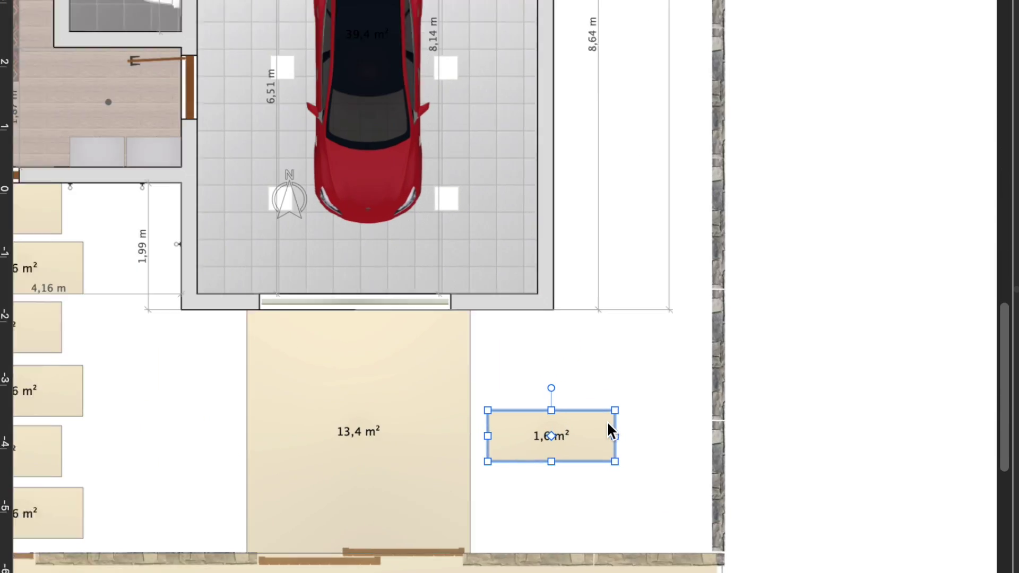
Step: Shrink the pasted tile to a 0.6 m² square stone and start a row of stones
{"action": "scroll", "coordinate": [607, 423], "scroll_direction": "up", "scroll_amount": 1}
{"action": "left_click_drag", "start_coordinate": [615, 436], "coordinate": [562, 440]}
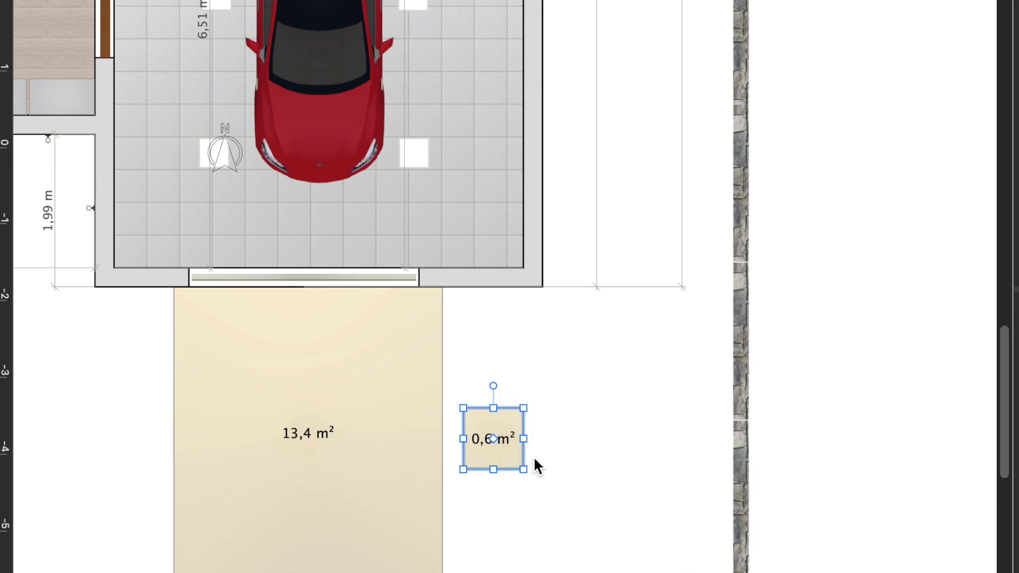
{"action": "left_click_drag", "start_coordinate": [534, 456], "coordinate": [552, 421], "text": "alt"}
{"action": "mouse_move", "coordinate": [574, 461]}
{"action": "left_mouse_down", "text": "alt"}
{"action": "mouse_move", "coordinate": [620, 407]}
{"action": "mouse_move", "coordinate": [668, 420]}
{"action": "left_mouse_up", "text": "alt"}
Step: Duplicate the square stone several times, stacking copies beside the garage
{"action": "right_click", "coordinate": [612, 331]}
{"action": "left_click", "coordinate": [648, 396]}
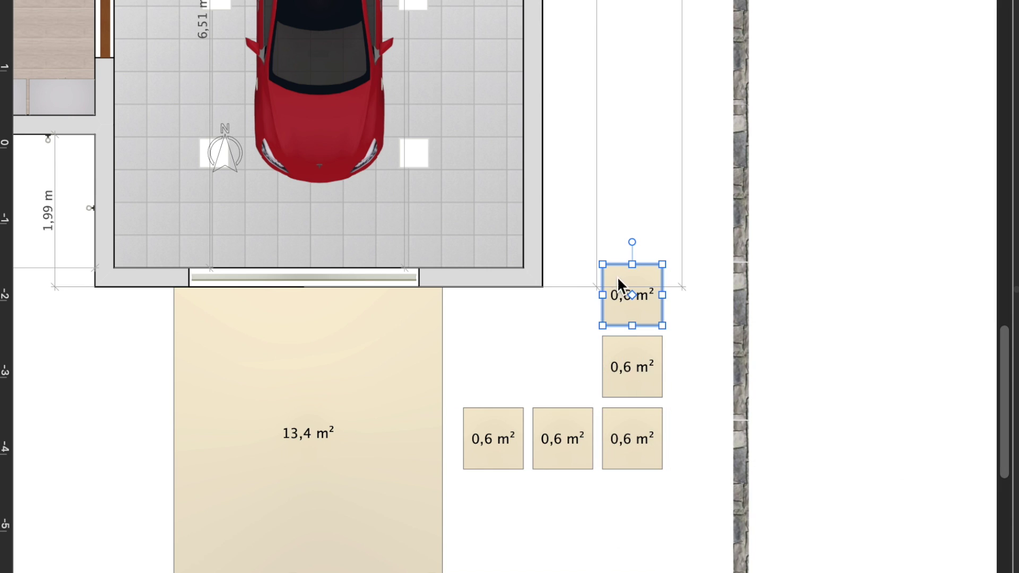
{"action": "key", "text": "super+v"}
{"action": "right_click", "coordinate": [622, 248]}
{"action": "left_click", "coordinate": [643, 338]}
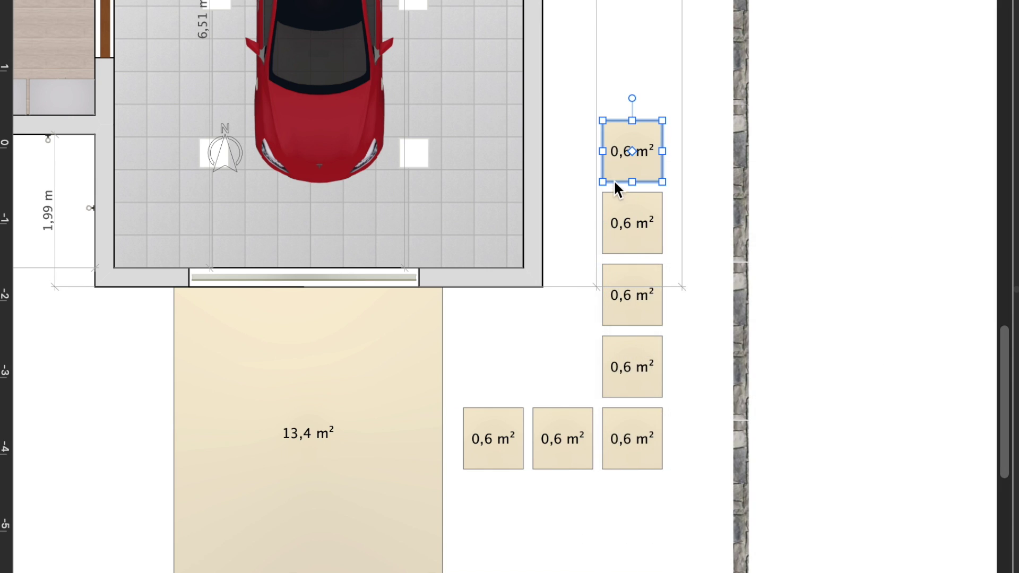
{"action": "key", "text": "super+d"}
{"action": "scroll", "coordinate": [637, 239], "scroll_direction": "up", "scroll_amount": 3}
{"action": "scroll", "coordinate": [648, 272], "scroll_direction": "up", "scroll_amount": 2}
{"action": "right_click", "coordinate": [621, 254]}
{"action": "left_click", "coordinate": [648, 334]}
{"action": "right_click", "coordinate": [619, 236]}
{"action": "left_click", "coordinate": [644, 323]}
Step: Keep duplicating stones to extend the path up toward the terrace
{"action": "right_click", "coordinate": [631, 151]}
{"action": "left_click", "coordinate": [643, 249]}
{"action": "scroll", "coordinate": [644, 251], "scroll_direction": "up", "scroll_amount": 5}
{"action": "right_click", "coordinate": [598, 338]}
{"action": "left_click", "coordinate": [637, 423]}
{"action": "right_click", "coordinate": [596, 267]}
{"action": "left_click", "coordinate": [627, 353]}
{"action": "right_click", "coordinate": [599, 208]}
{"action": "left_click", "coordinate": [633, 283]}
{"action": "right_click", "coordinate": [598, 130]}
{"action": "left_click", "coordinate": [621, 209]}
{"action": "right_click", "coordinate": [598, 61]}
{"action": "left_click", "coordinate": [615, 139]}
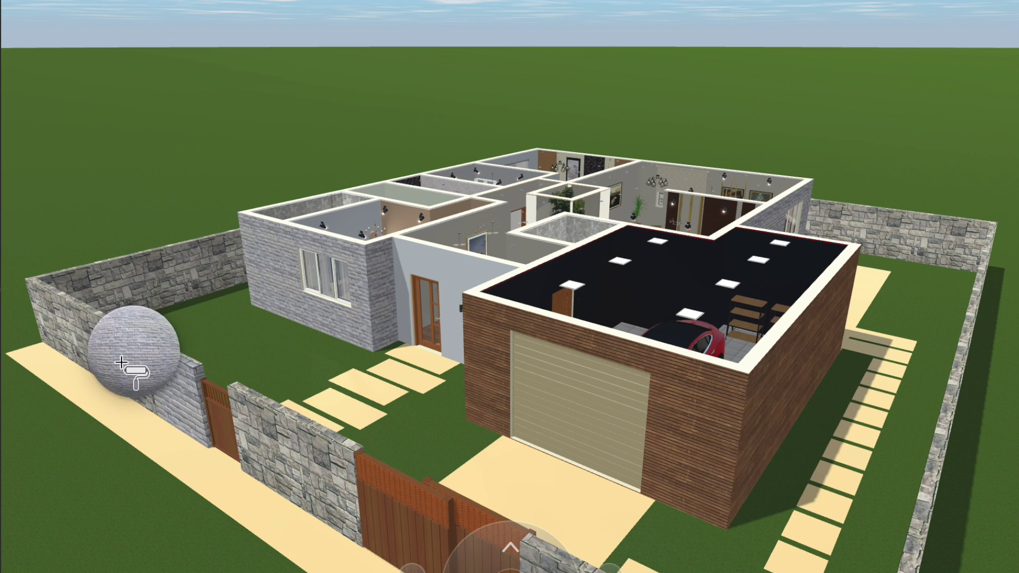
Step: Try a brick material, then plain grey, on the front fence wall
{"action": "left_click_drag", "start_coordinate": [293, 446], "coordinate": [323, 459]}
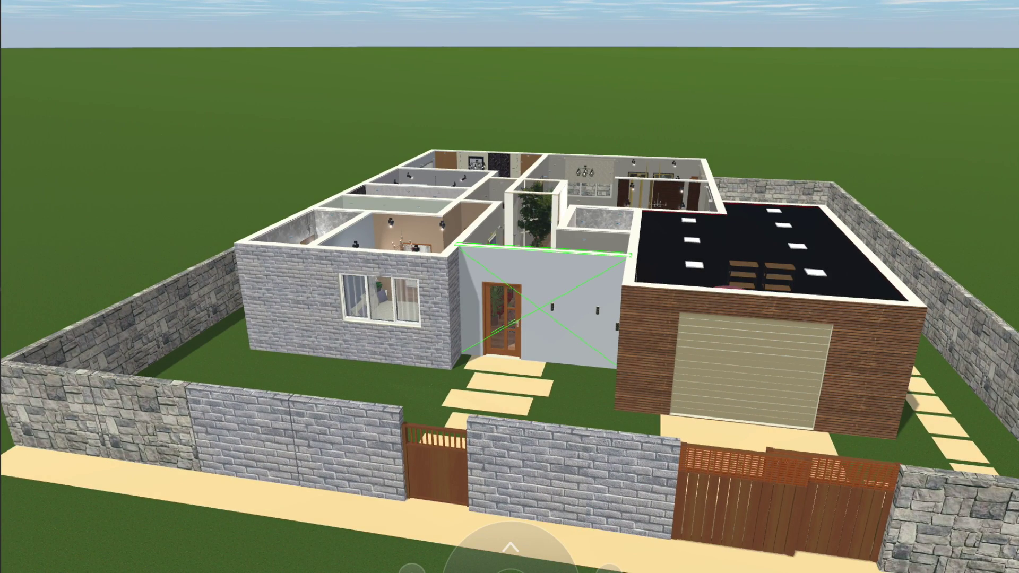
{"action": "right_click", "coordinate": [547, 266]}
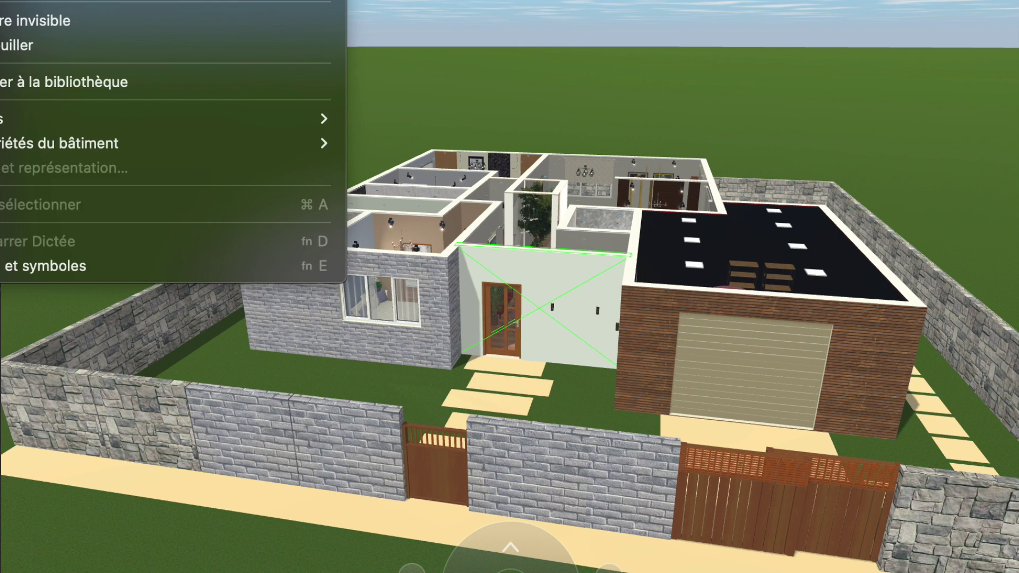
{"action": "left_click_drag", "start_coordinate": [520, 274], "coordinate": [223, 432]}
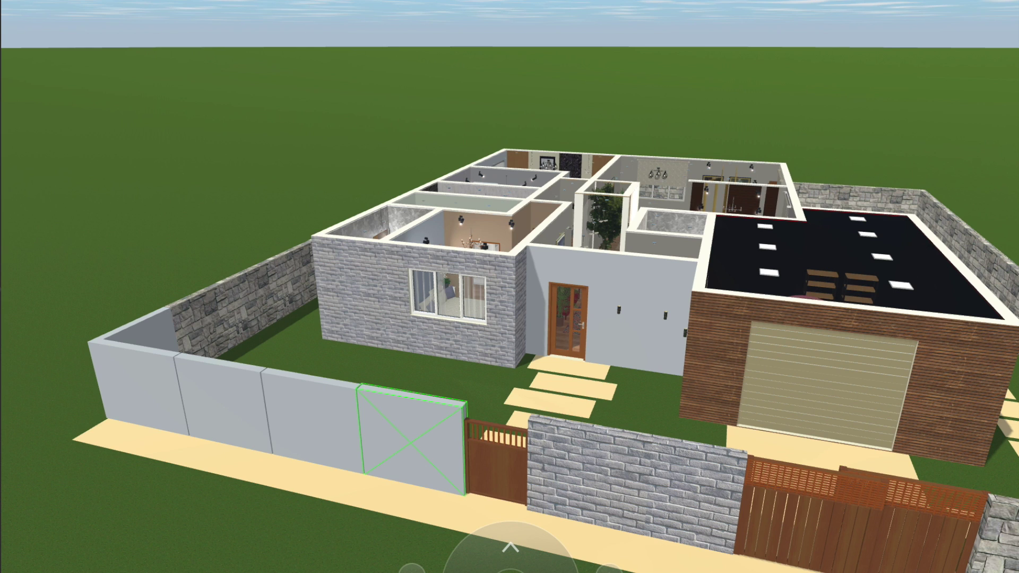
Step: Apply the grey stone-brick texture to the front and left fence wall segments
{"action": "left_click", "coordinate": [316, 450]}
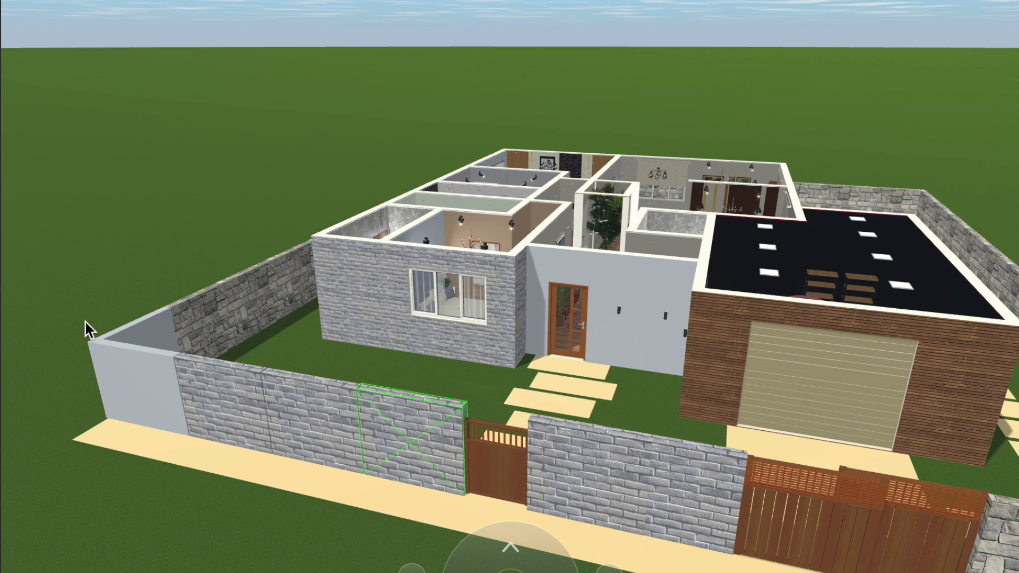
{"action": "left_click", "coordinate": [136, 380]}
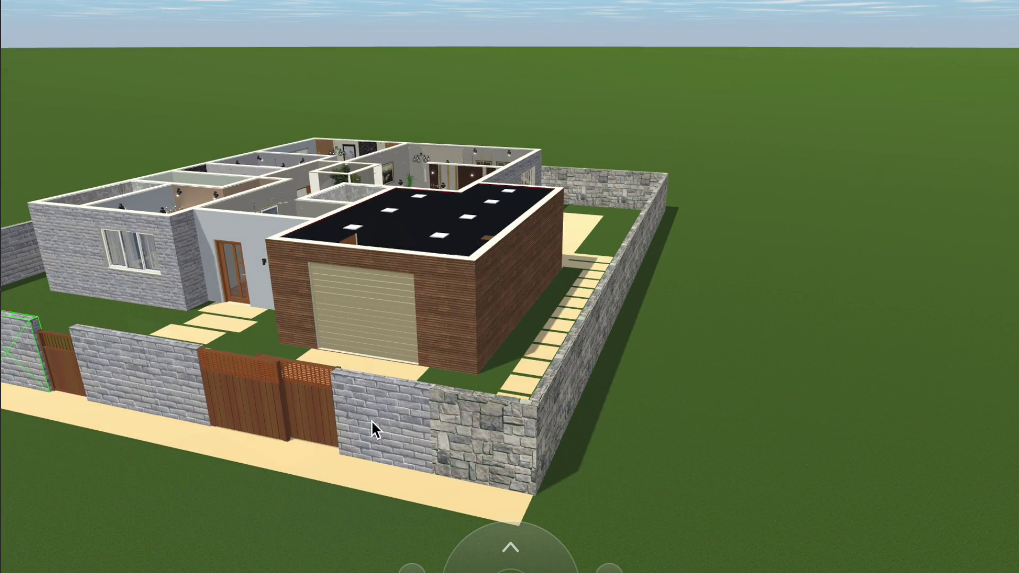
{"action": "left_click", "coordinate": [375, 430]}
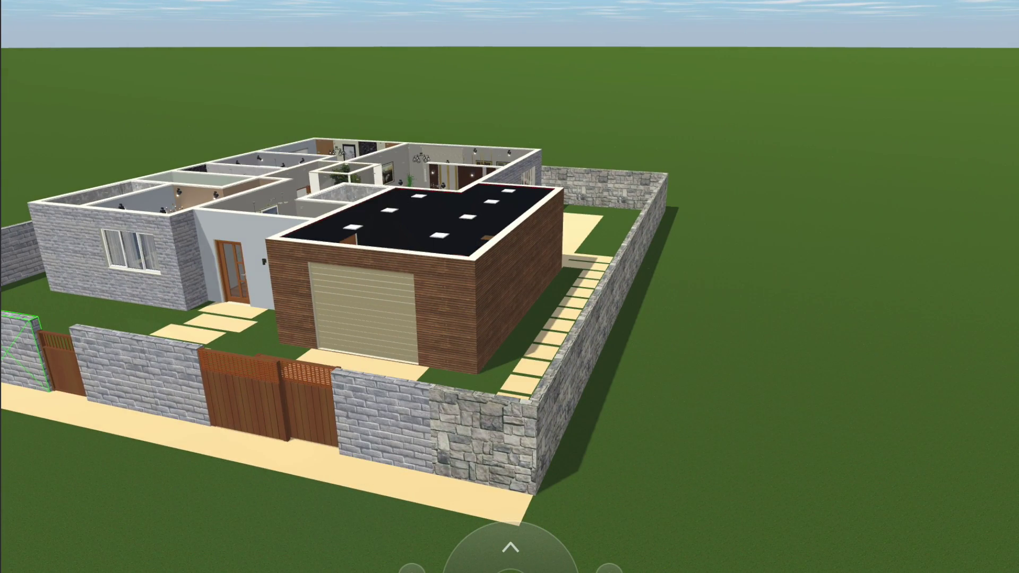
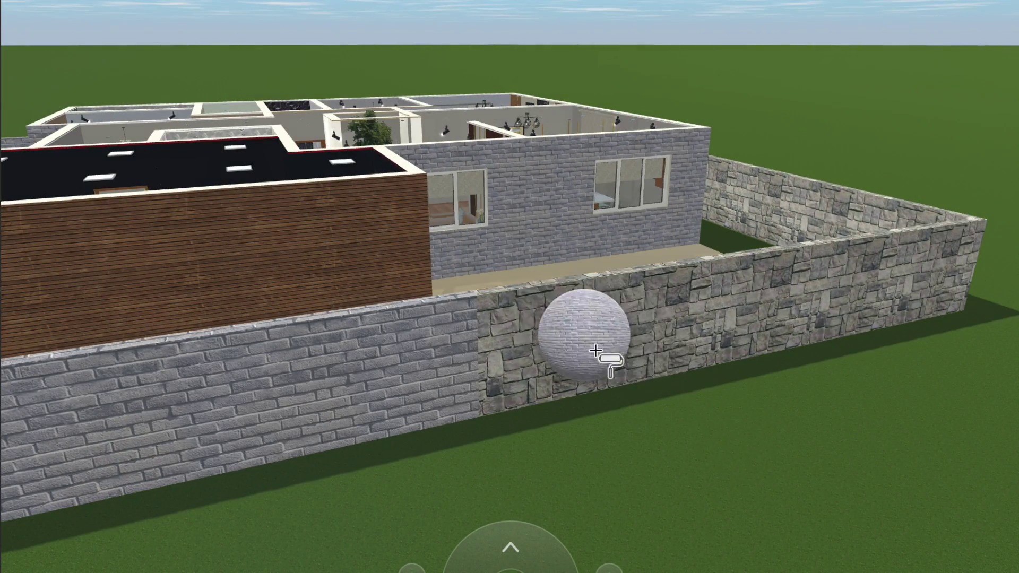
Step: Apply the grey brick finish to the right, front and last stone wall sections
{"action": "left_click_drag", "start_coordinate": [596, 350], "coordinate": [830, 289]}
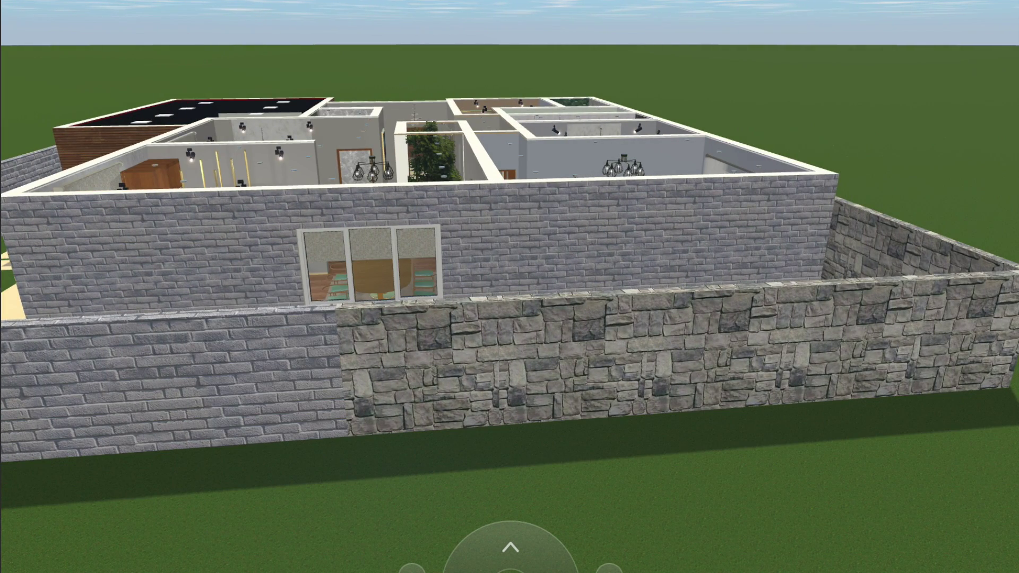
{"action": "left_click", "coordinate": [541, 344]}
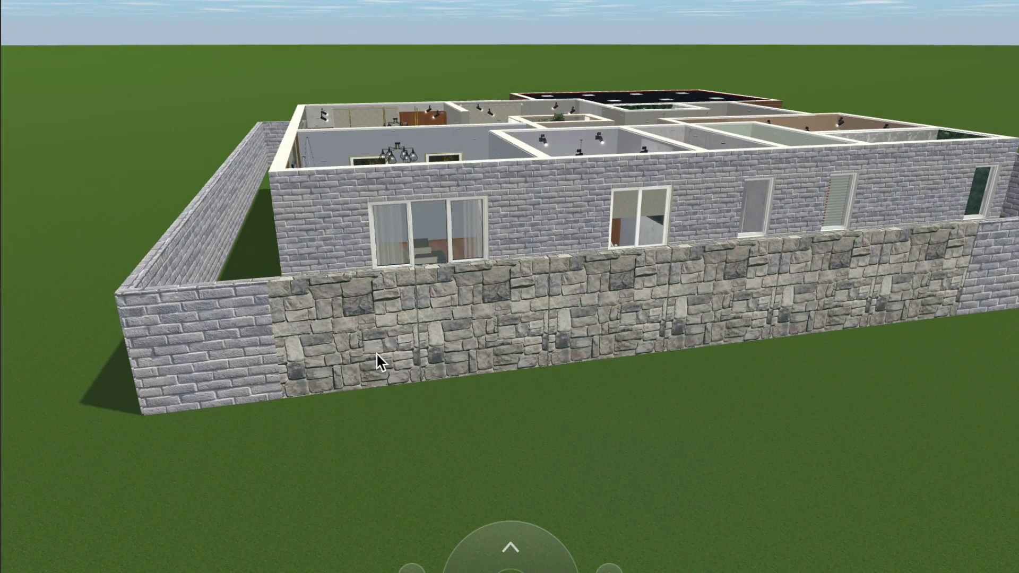
{"action": "left_click_drag", "start_coordinate": [381, 364], "coordinate": [621, 308]}
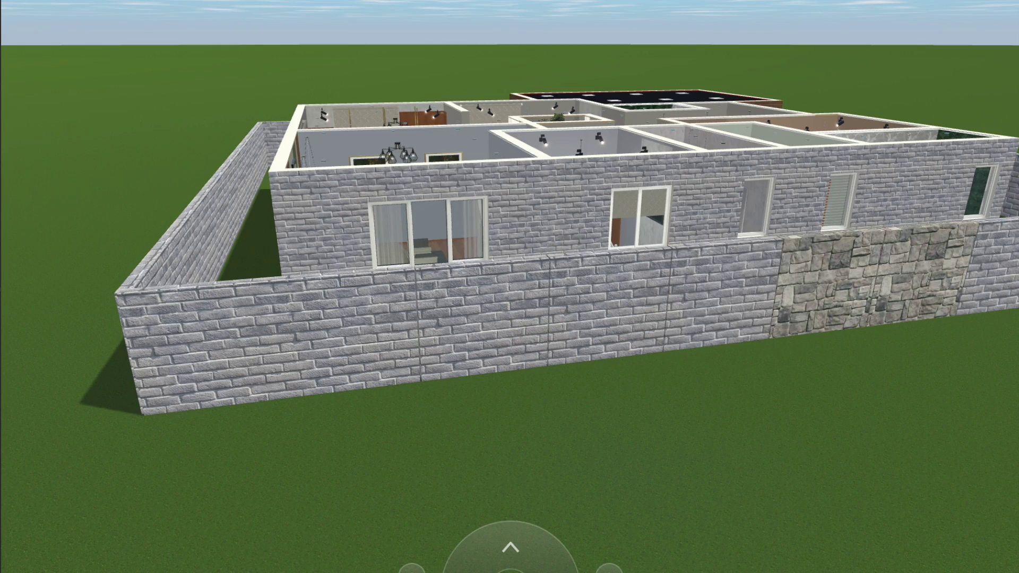
{"action": "left_click_drag", "start_coordinate": [954, 276], "coordinate": [897, 300]}
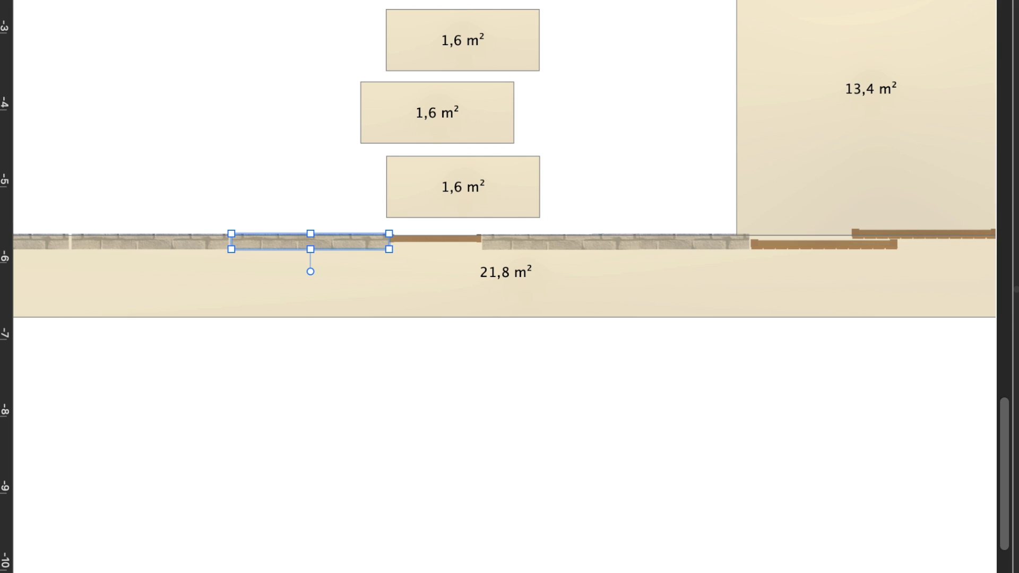
Step: Scroll the floor plan up to bring the garden area into view
{"action": "scroll", "coordinate": [268, 368], "scroll_direction": "up", "scroll_amount": 3}
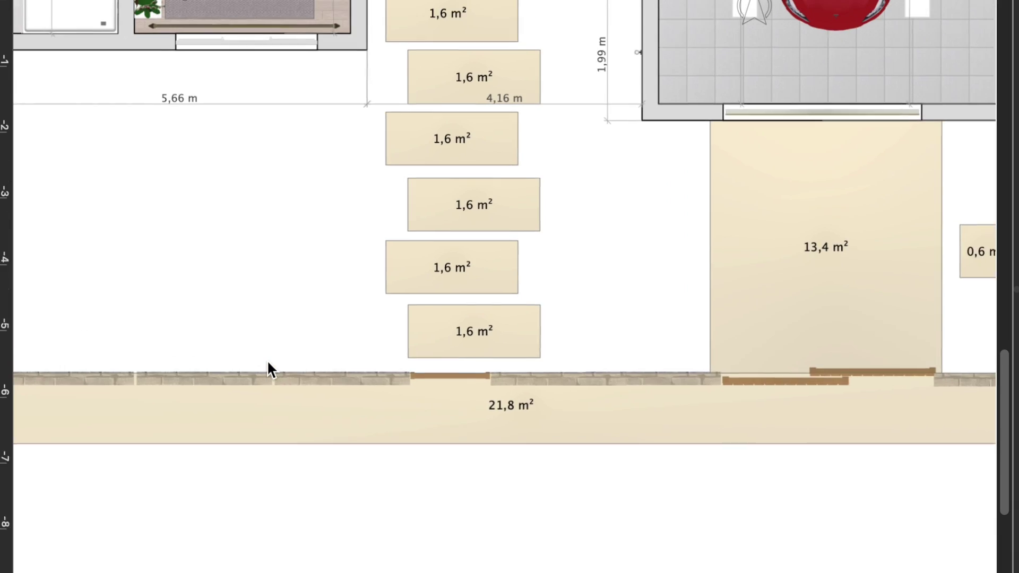
{"action": "scroll", "coordinate": [269, 368], "scroll_direction": "up", "scroll_amount": 3}
{"action": "scroll", "coordinate": [271, 368], "scroll_direction": "up", "scroll_amount": 5}
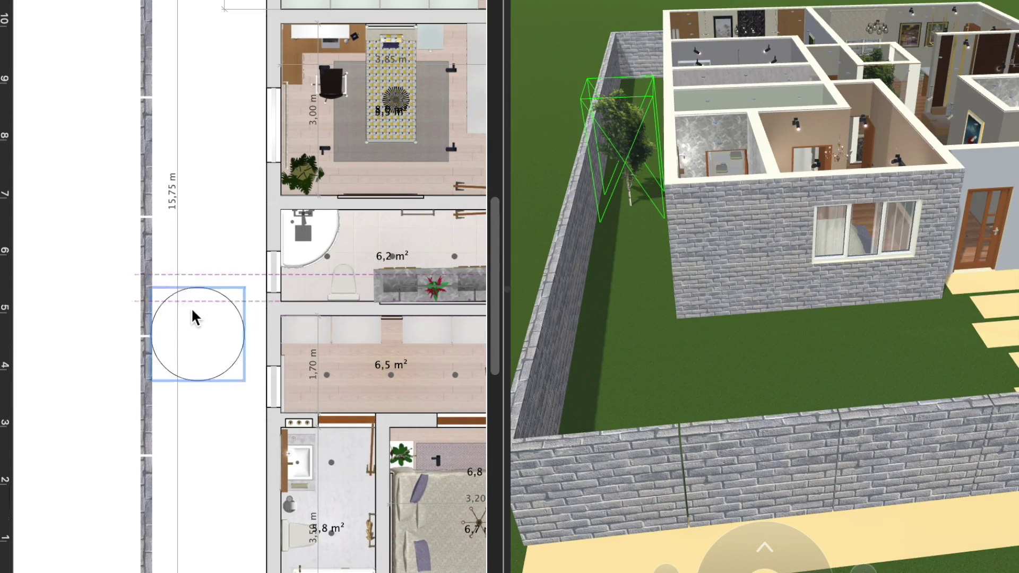
Step: Duplicate the tree beside the left wall four times to start a row along it
{"action": "left_click", "coordinate": [189, 304]}
{"action": "right_click", "coordinate": [178, 306]}
{"action": "left_click", "coordinate": [435, 414]}
{"action": "right_click", "coordinate": [179, 200]}
{"action": "left_click", "coordinate": [248, 291]}
{"action": "right_click", "coordinate": [200, 57]}
{"action": "left_click", "coordinate": [261, 148]}
{"action": "scroll", "coordinate": [183, 268], "scroll_direction": "up", "scroll_amount": 5}
{"action": "right_click", "coordinate": [183, 268]}
{"action": "left_click", "coordinate": [233, 361]}
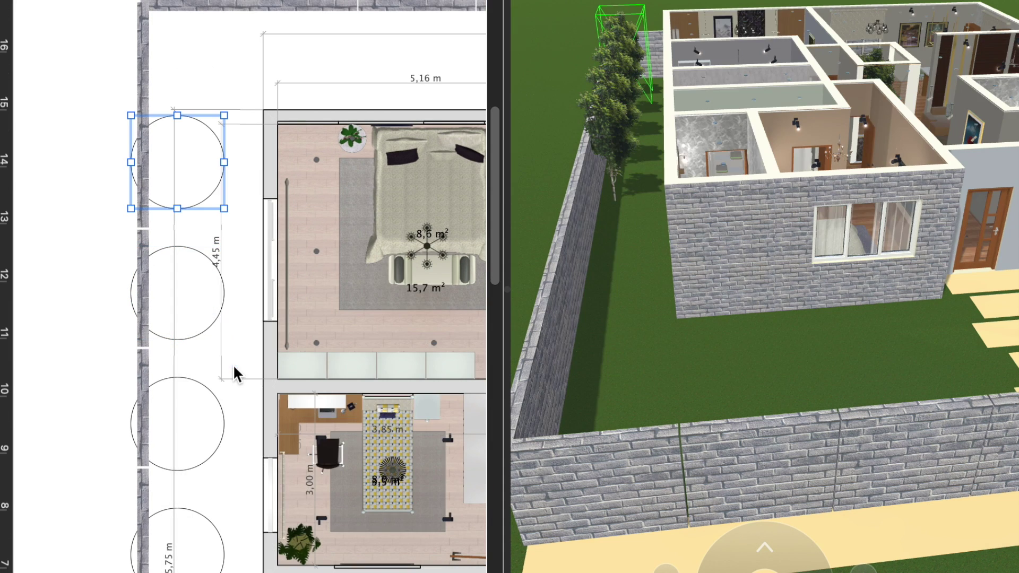
Step: Add another tree copy, delete the extra topmost copy, and align the top tree with the row
{"action": "right_click", "coordinate": [183, 178]}
{"action": "left_click", "coordinate": [237, 264]}
{"action": "right_click", "coordinate": [207, 31]}
{"action": "left_click", "coordinate": [212, 132]}
{"action": "right_click", "coordinate": [195, 42]}
{"action": "left_click", "coordinate": [233, 134]}
{"action": "left_click_drag", "start_coordinate": [231, 86], "coordinate": [307, 27]}
{"action": "scroll", "coordinate": [307, 31], "scroll_direction": "down", "scroll_amount": 10}
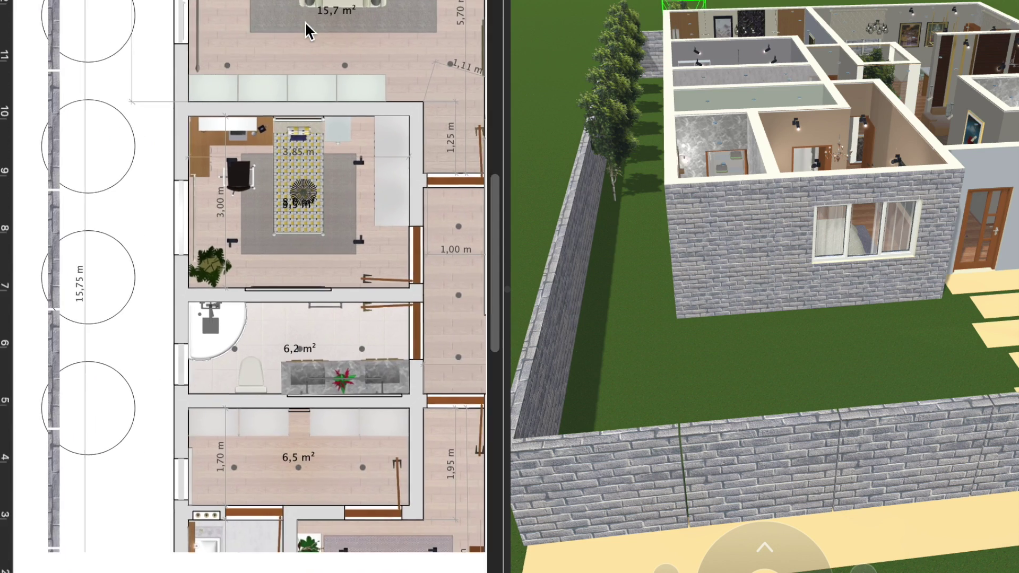
Step: Extend the tree row down the left wall, moving the last copy into the front lawn
{"action": "right_click", "coordinate": [170, 39]}
{"action": "left_click", "coordinate": [205, 129]}
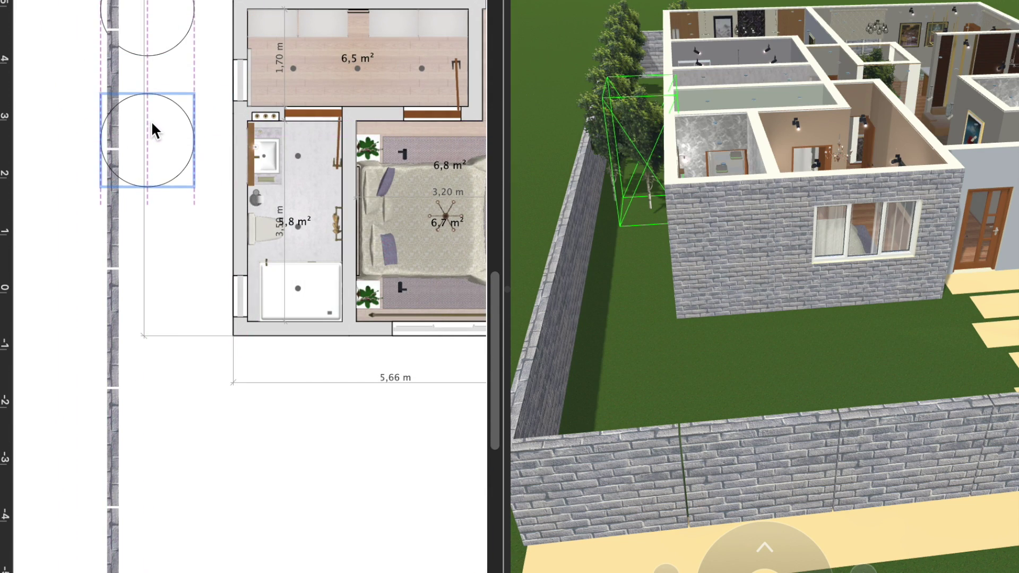
{"action": "scroll", "coordinate": [154, 159], "scroll_direction": "up", "scroll_amount": 3}
{"action": "right_click", "coordinate": [166, 237]}
{"action": "left_click", "coordinate": [208, 332]}
{"action": "scroll", "coordinate": [198, 298], "scroll_direction": "down", "scroll_amount": 4}
{"action": "right_click", "coordinate": [191, 265]}
{"action": "left_click", "coordinate": [228, 355]}
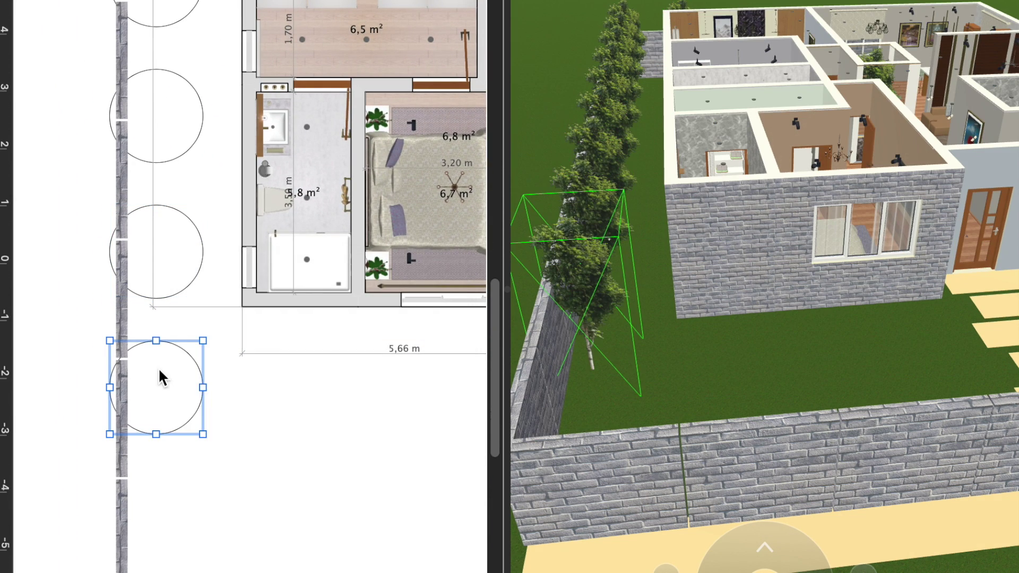
{"action": "right_click", "coordinate": [162, 378]}
{"action": "left_click", "coordinate": [201, 454]}
{"action": "right_click", "coordinate": [175, 499]}
{"action": "left_click", "coordinate": [209, 455]}
{"action": "left_click_drag", "start_coordinate": [166, 525], "coordinate": [313, 535]}
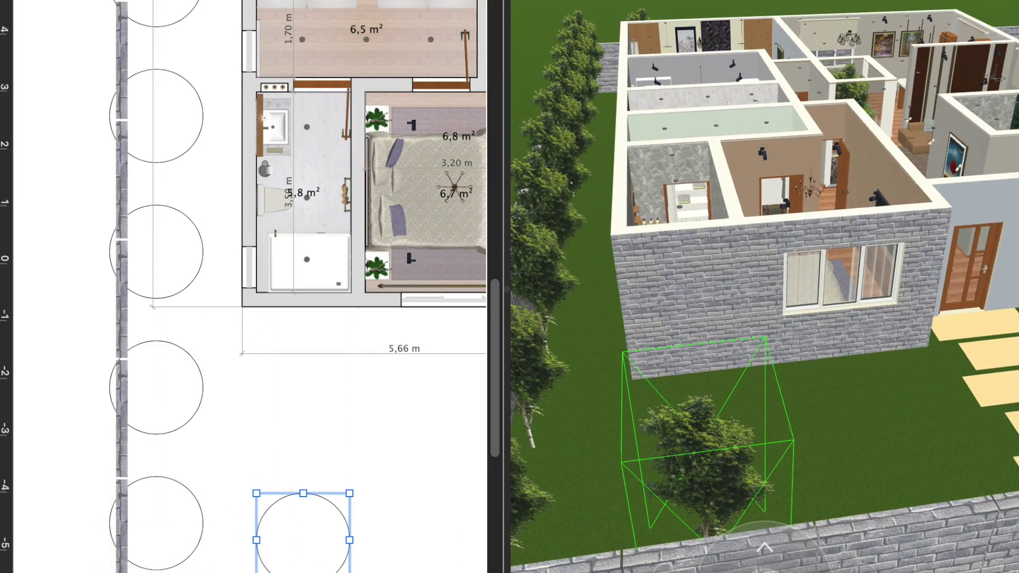
Step: Add a large tree to the front garden, position it and shrink its spread
{"action": "mouse_move", "coordinate": [764, 460]}
{"action": "left_mouse_down", "text": "alt"}
{"action": "mouse_move", "coordinate": [345, 432]}
{"action": "mouse_move", "coordinate": [383, 454]}
{"action": "left_mouse_up", "text": "alt"}
{"action": "scroll", "coordinate": [383, 455], "scroll_direction": "right", "scroll_amount": 5}
{"action": "left_click_drag", "start_coordinate": [751, 295], "coordinate": [690, 298]}
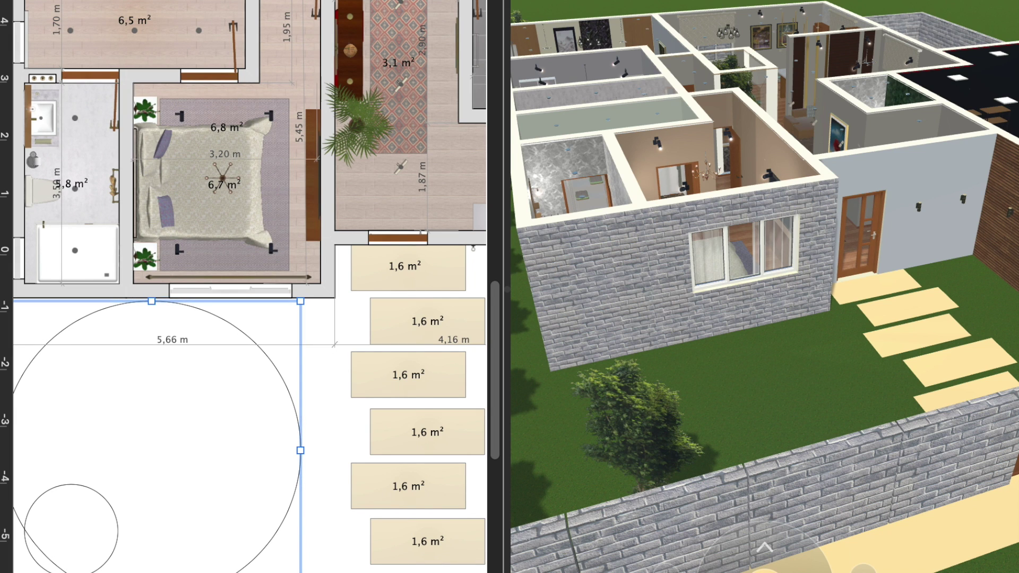
{"action": "scroll", "coordinate": [307, 431], "scroll_direction": "left", "scroll_amount": 5}
{"action": "scroll", "coordinate": [307, 430], "scroll_direction": "down", "scroll_amount": 3}
{"action": "left_click_drag", "start_coordinate": [263, 533], "coordinate": [263, 518]}
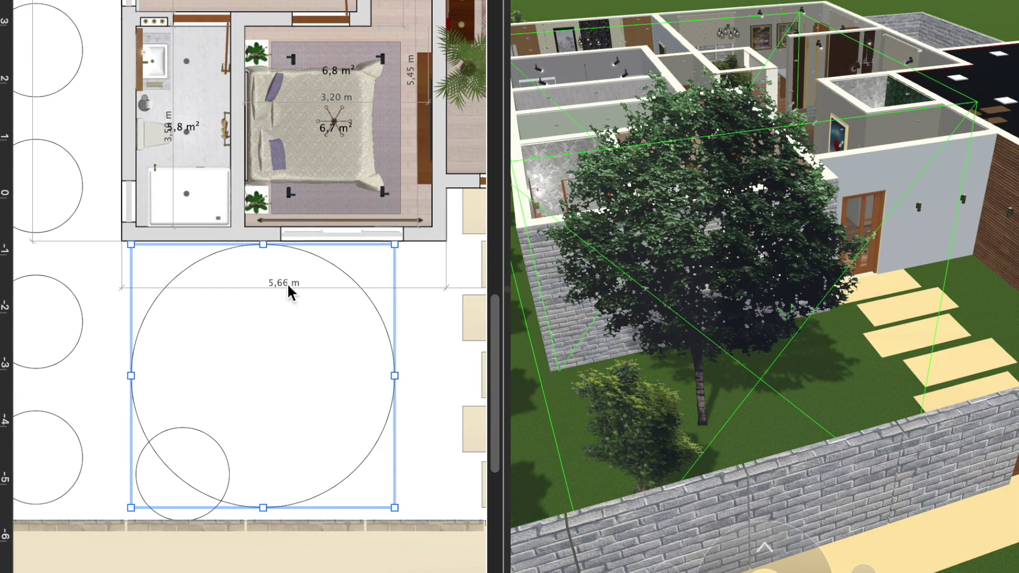
{"action": "left_click_drag", "start_coordinate": [263, 245], "coordinate": [269, 284]}
{"action": "mouse_move", "coordinate": [267, 375]}
{"action": "left_mouse_down"}
{"action": "mouse_move", "coordinate": [262, 359]}
{"action": "mouse_move", "coordinate": [206, 345]}
{"action": "left_mouse_up"}
{"action": "left_click_drag", "start_coordinate": [610, 419], "coordinate": [738, 422]}
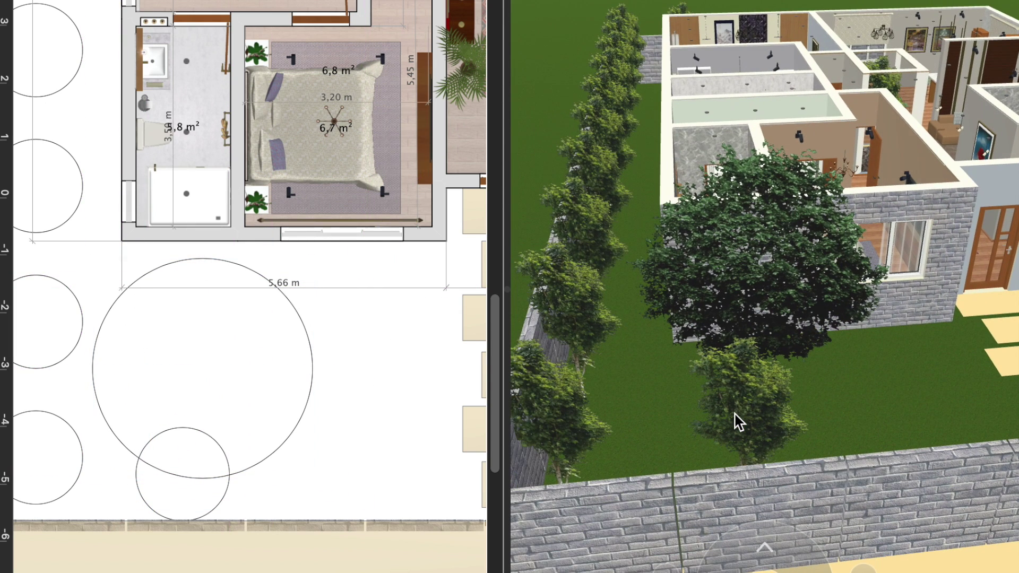
Step: Make two copies of the small front tree, moving one right along the front wall
{"action": "left_click", "coordinate": [155, 439]}
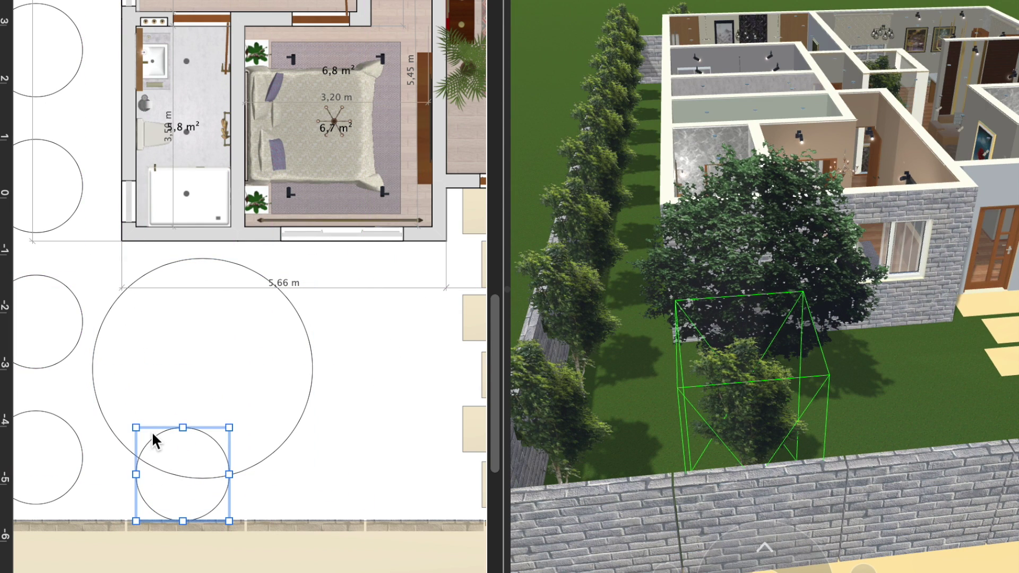
{"action": "right_click", "coordinate": [151, 431]}
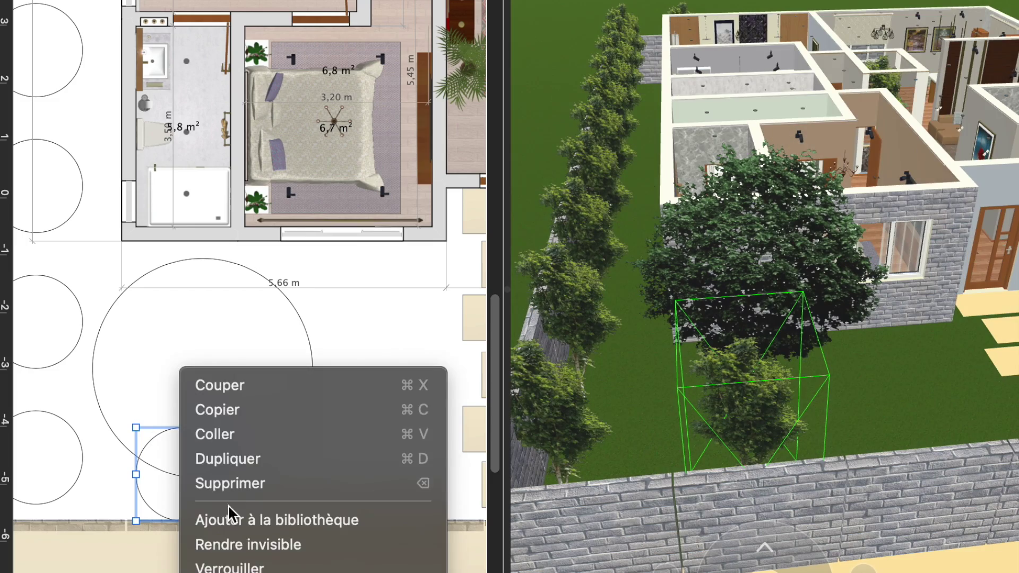
{"action": "left_click", "coordinate": [223, 458]}
{"action": "left_click_drag", "start_coordinate": [269, 509], "coordinate": [354, 447]}
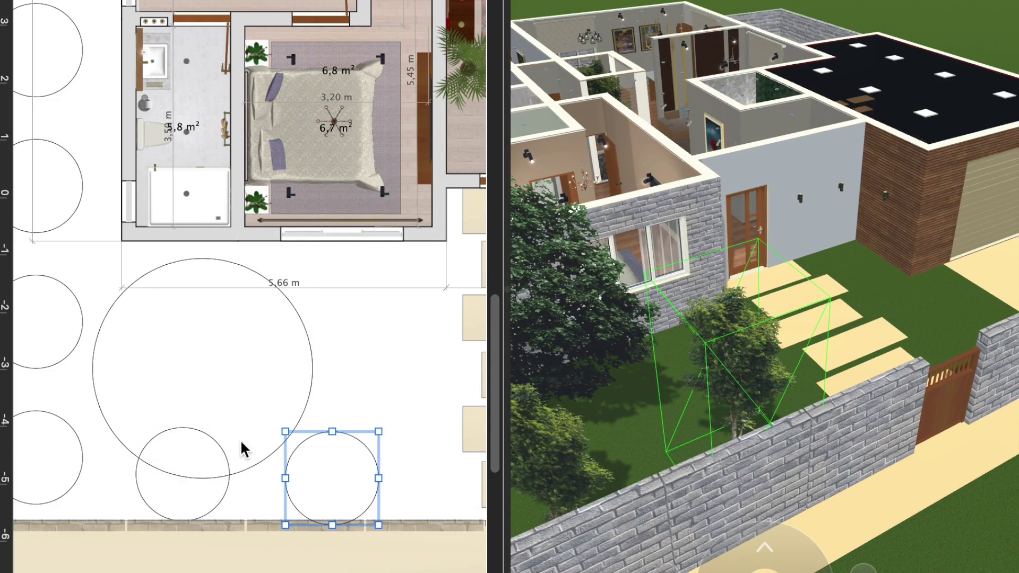
{"action": "scroll", "coordinate": [241, 449], "scroll_direction": "right", "scroll_amount": 5}
{"action": "key", "text": "super+1"}
{"action": "right_click", "coordinate": [326, 489]}
{"action": "left_click", "coordinate": [366, 458]}
{"action": "key", "text": "super+3"}
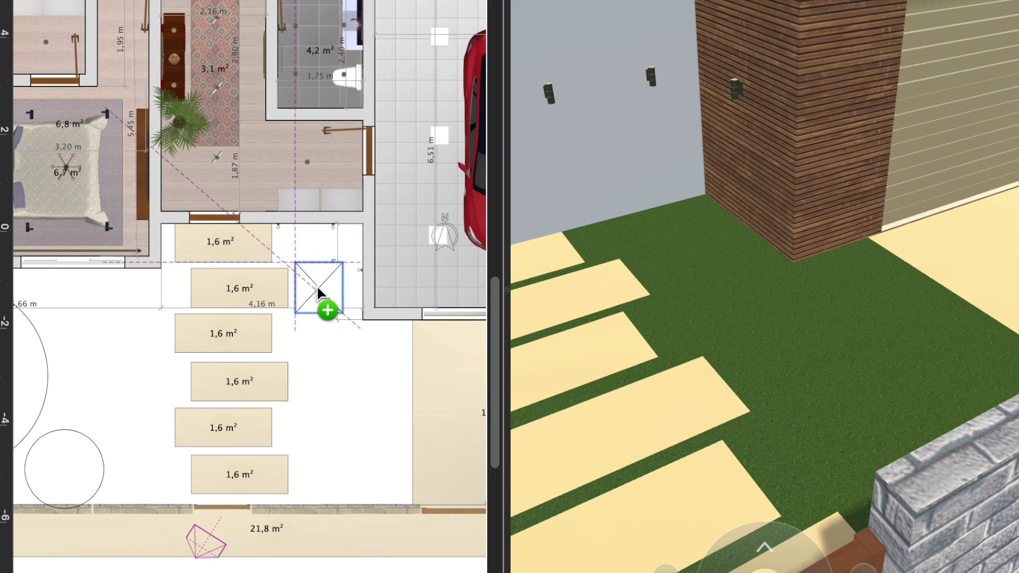
Step: Place small topiary trees beside the stepping-stone path, deleting one unwanted copy
{"action": "left_click_drag", "start_coordinate": [317, 291], "coordinate": [317, 291]}
{"action": "key", "text": "super+d"}
{"action": "right_click", "coordinate": [366, 361]}
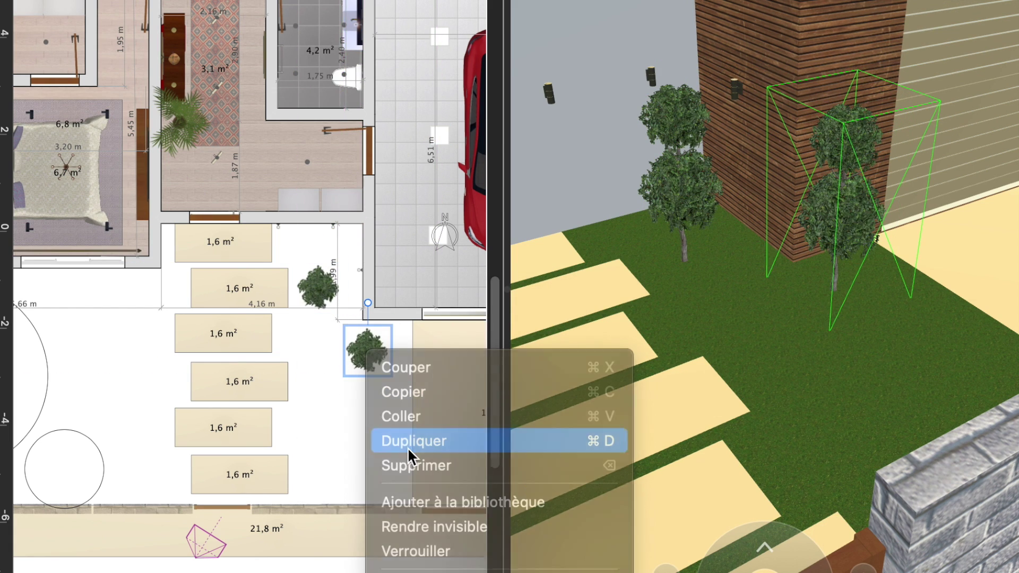
{"action": "left_click", "coordinate": [393, 436]}
{"action": "right_click", "coordinate": [323, 419]}
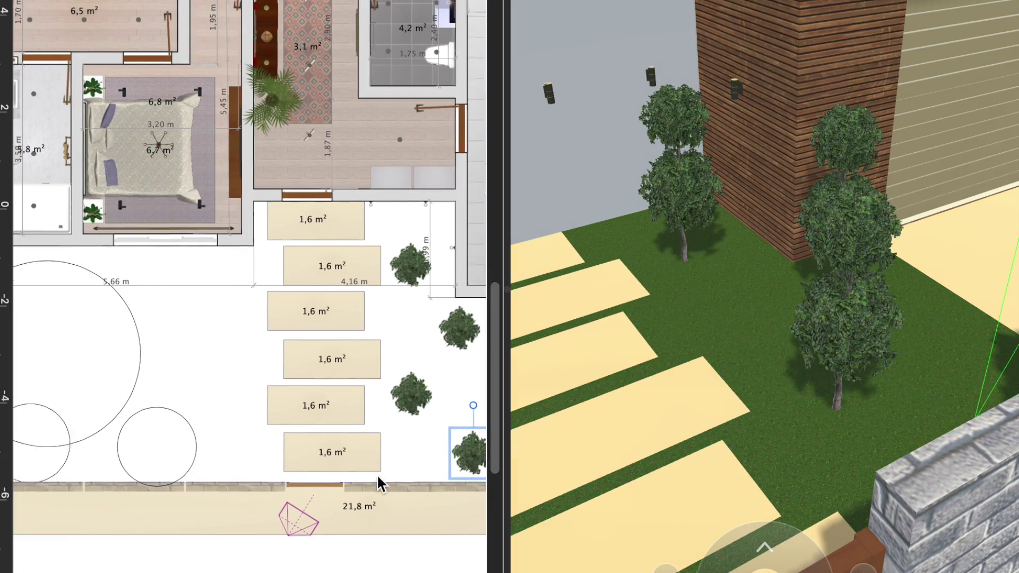
{"action": "right_click", "coordinate": [436, 378]}
{"action": "left_click", "coordinate": [480, 480]}
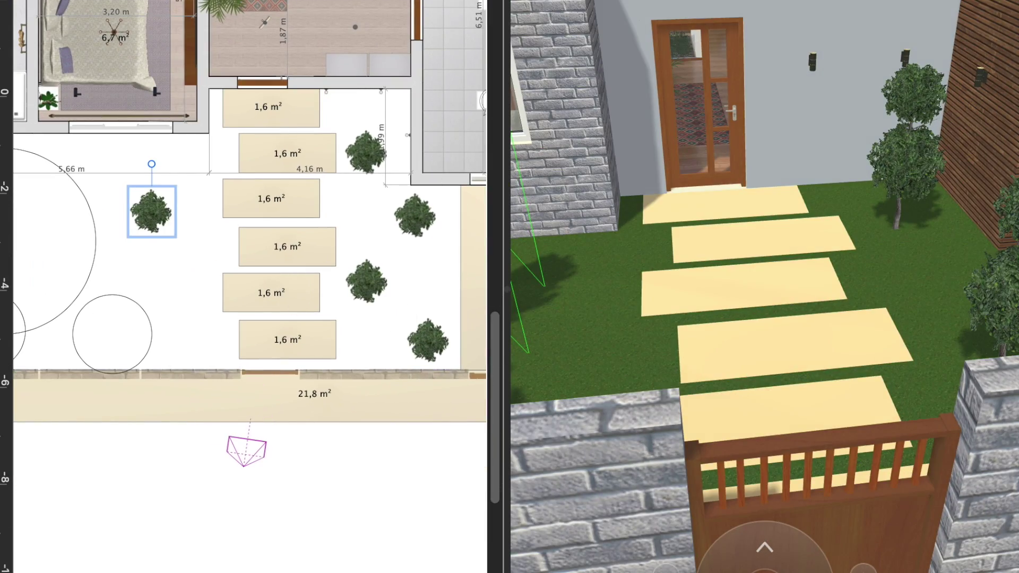
Step: Add a large round bush to the front lawn just below the small tree
{"action": "left_click_drag", "start_coordinate": [16, 300], "coordinate": [164, 300]}
{"action": "left_click_drag", "start_coordinate": [150, 211], "coordinate": [148, 186]}
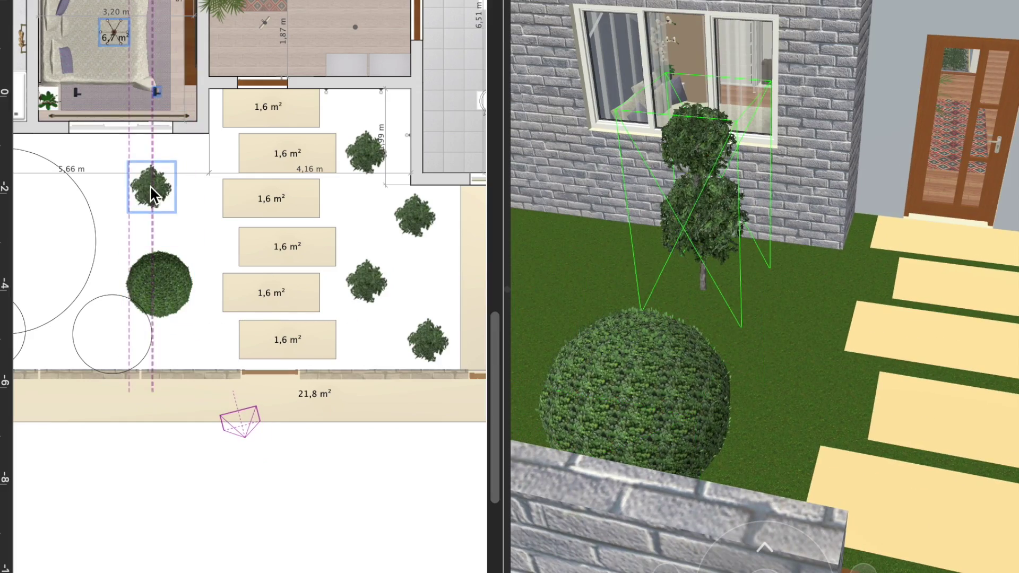
{"action": "left_click_drag", "start_coordinate": [169, 310], "coordinate": [163, 287]}
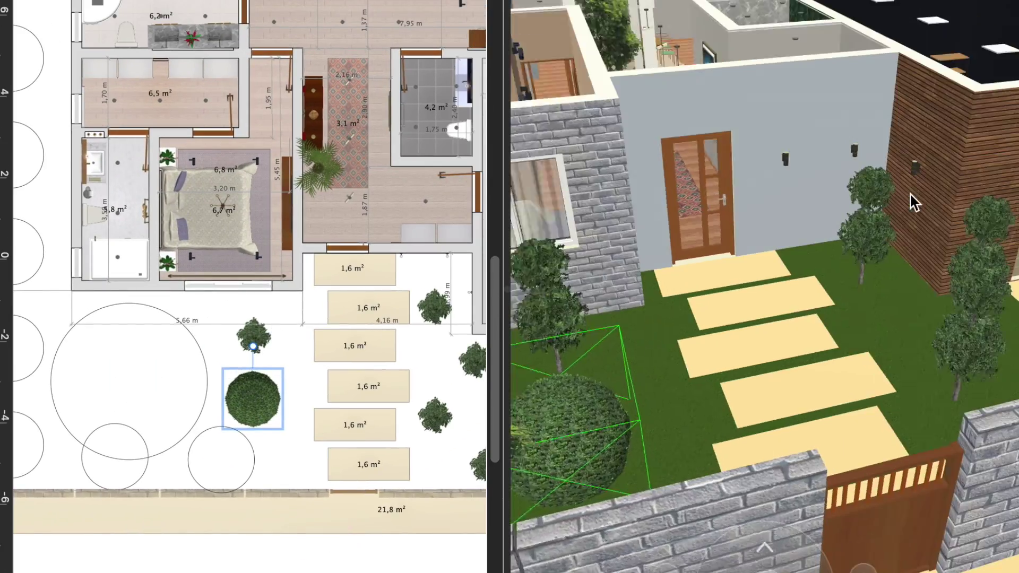
{"action": "left_click", "coordinate": [247, 334]}
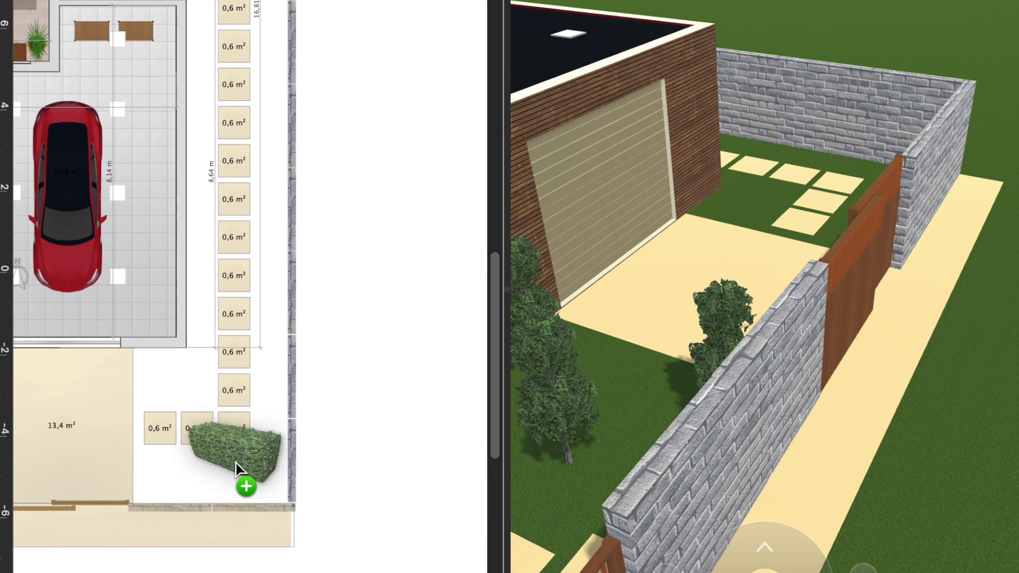
Step: Place an upright hedge along the wall by the paving tiles and add a copy above it
{"action": "left_click_drag", "start_coordinate": [243, 482], "coordinate": [238, 477]}
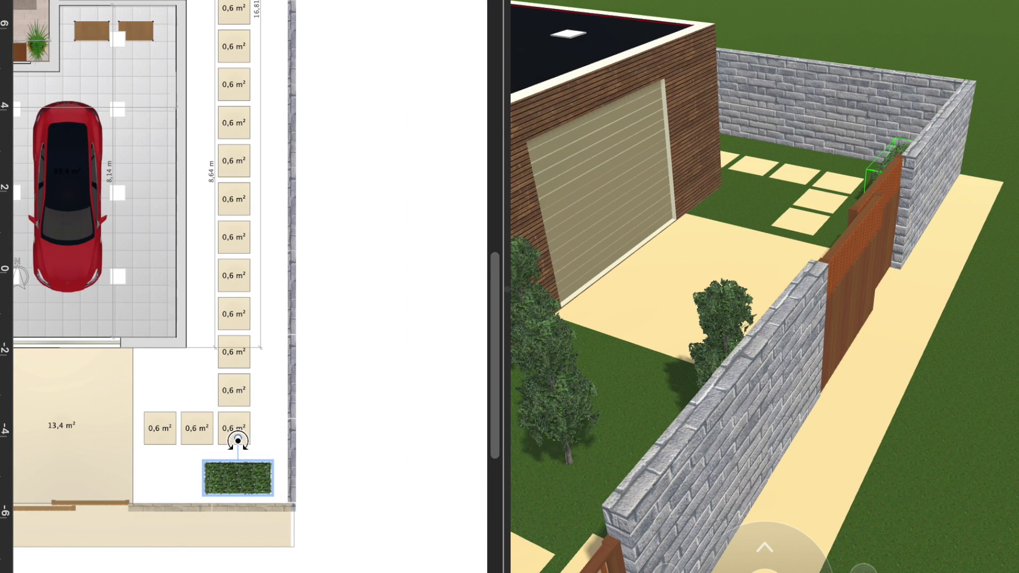
{"action": "left_click_drag", "start_coordinate": [282, 369], "coordinate": [357, 359]}
{"action": "mouse_move", "coordinate": [280, 383]}
{"action": "left_mouse_down"}
{"action": "mouse_move", "coordinate": [268, 380]}
{"action": "mouse_move", "coordinate": [273, 423]}
{"action": "left_mouse_up"}
{"action": "right_click", "coordinate": [273, 416]}
{"action": "left_click", "coordinate": [315, 453]}
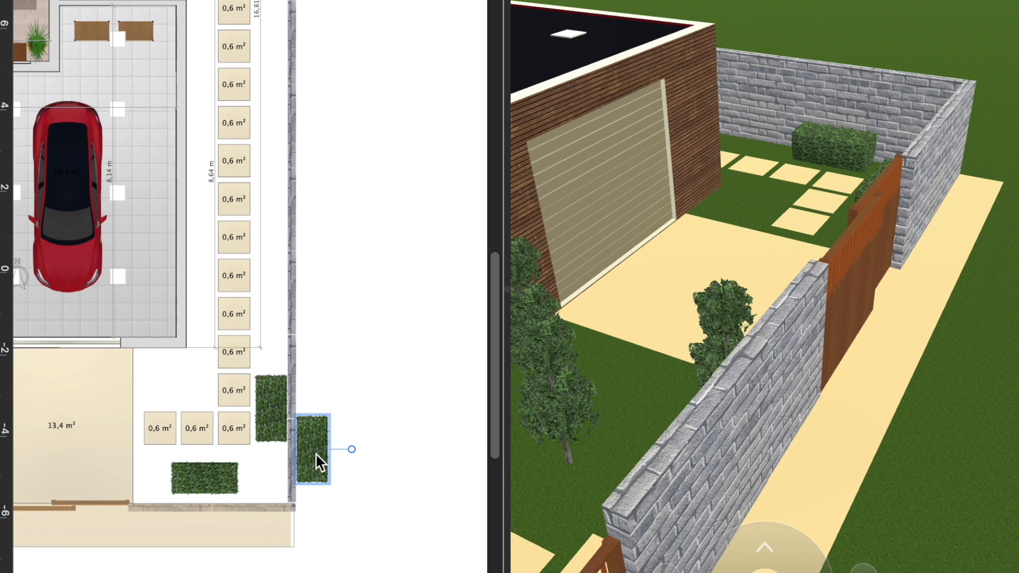
{"action": "left_click_drag", "start_coordinate": [315, 454], "coordinate": [275, 289]}
Step: Add five more hedge copies stacked up the side boundary wall
{"action": "right_click", "coordinate": [276, 278]}
{"action": "left_click", "coordinate": [325, 360]}
{"action": "right_click", "coordinate": [262, 128]}
{"action": "left_click", "coordinate": [310, 218]}
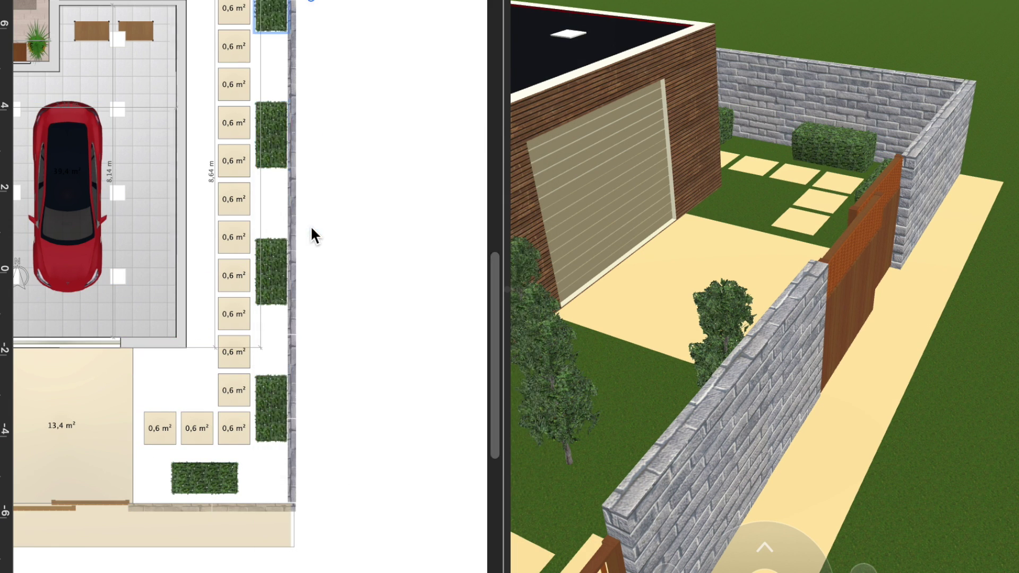
{"action": "scroll", "coordinate": [284, 376], "scroll_direction": "up", "scroll_amount": 10}
{"action": "right_click", "coordinate": [283, 376]}
{"action": "left_click", "coordinate": [318, 445]}
{"action": "right_click", "coordinate": [269, 239]}
{"action": "left_click", "coordinate": [319, 316]}
{"action": "right_click", "coordinate": [284, 113]}
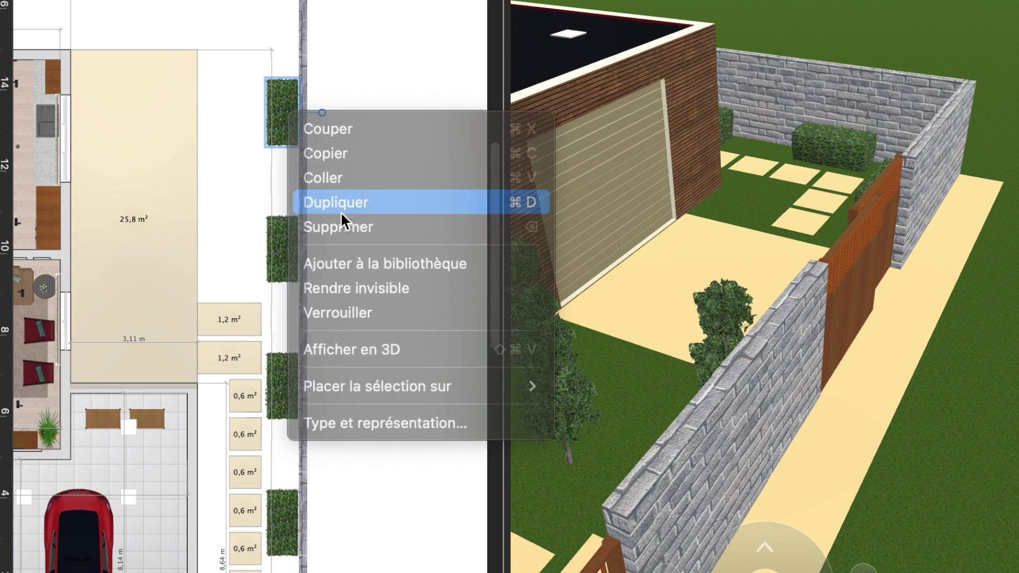
{"action": "left_click", "coordinate": [318, 200]}
Step: Position a hedge copy horizontally along the top wall and duplicate the top hedge
{"action": "scroll", "coordinate": [159, 287], "scroll_direction": "up", "scroll_amount": 4}
{"action": "left_click_drag", "start_coordinate": [282, 75], "coordinate": [340, 131]}
{"action": "right_click", "coordinate": [261, 155]}
{"action": "left_click", "coordinate": [312, 233]}
{"action": "scroll", "coordinate": [126, 151], "scroll_direction": "left", "scroll_amount": 3}
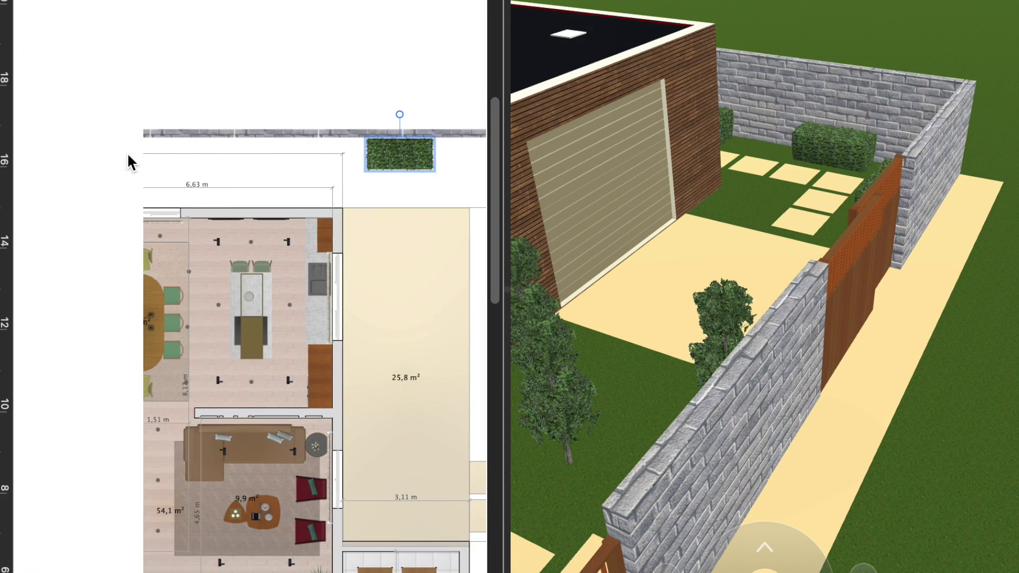
{"action": "scroll", "coordinate": [240, 275], "scroll_direction": "down", "scroll_amount": 10}
{"action": "right_click", "coordinate": [321, 204]}
{"action": "key", "text": "Escape"}
{"action": "scroll", "coordinate": [225, 180], "scroll_direction": "up", "scroll_amount": 3, "text": "super"}
Step: Slide the front stone wall sections along the boundary and fill a gap with a duplicate
{"action": "left_click_drag", "start_coordinate": [496, 220], "coordinate": [664, 212]}
{"action": "mouse_move", "coordinate": [250, 223]}
{"action": "left_mouse_down"}
{"action": "mouse_move", "coordinate": [504, 218]}
{"action": "mouse_move", "coordinate": [457, 237]}
{"action": "left_mouse_up"}
{"action": "scroll", "coordinate": [499, 218], "scroll_direction": "right", "scroll_amount": 5}
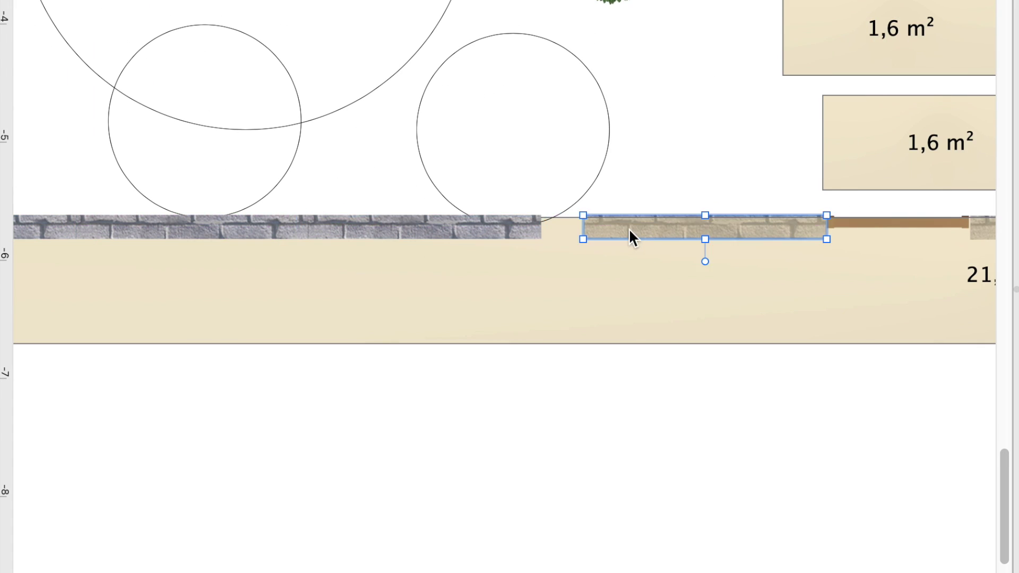
{"action": "left_click_drag", "start_coordinate": [632, 234], "coordinate": [564, 234]}
{"action": "right_click", "coordinate": [564, 234]}
{"action": "left_click", "coordinate": [603, 314]}
{"action": "left_click_drag", "start_coordinate": [700, 303], "coordinate": [657, 234]}
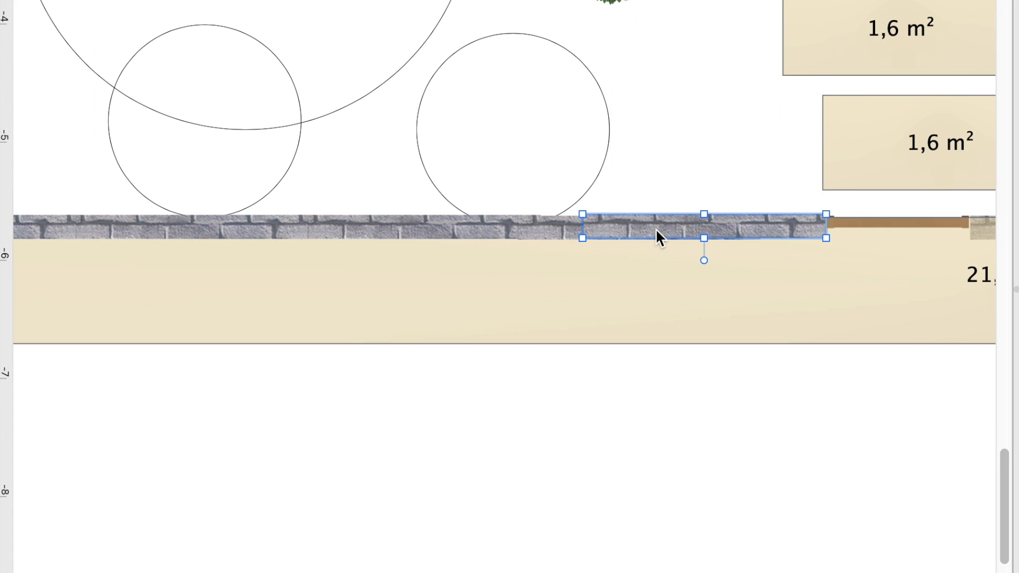
Step: Duplicate the next front wall section and drag the copy into the gap
{"action": "scroll", "coordinate": [769, 250], "scroll_direction": "right", "scroll_amount": 8}
{"action": "scroll", "coordinate": [796, 258], "scroll_direction": "right", "scroll_amount": 3}
{"action": "left_click", "coordinate": [706, 250]}
{"action": "scroll", "coordinate": [707, 257], "scroll_direction": "right", "scroll_amount": 10}
{"action": "right_click", "coordinate": [552, 260]}
{"action": "left_click", "coordinate": [589, 344]}
{"action": "left_click_drag", "start_coordinate": [603, 382], "coordinate": [605, 279]}
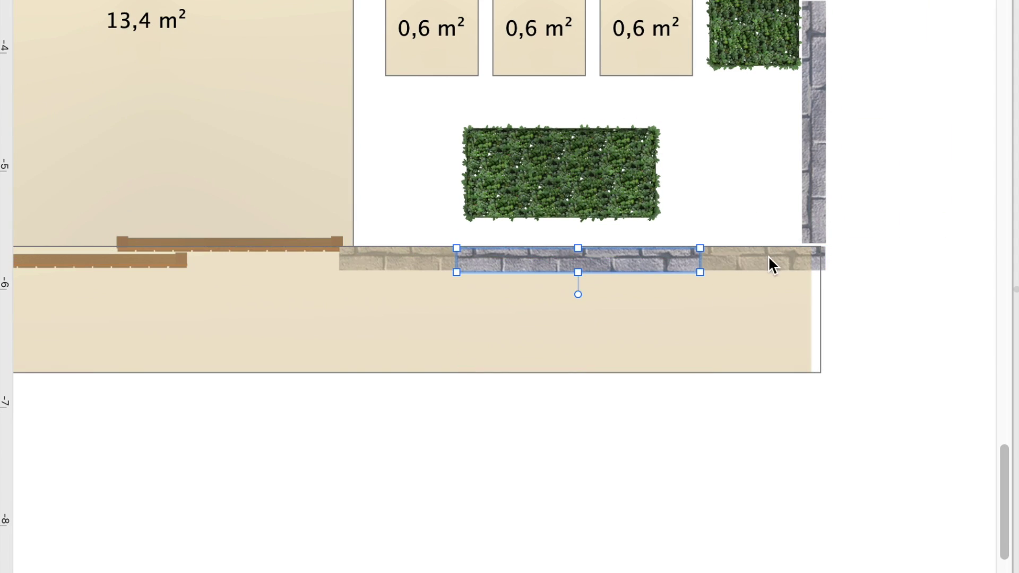
Step: Duplicate the upper section of the right-side boundary wall
{"action": "left_click", "coordinate": [820, 217]}
{"action": "scroll", "coordinate": [769, 216], "scroll_direction": "up", "scroll_amount": 10}
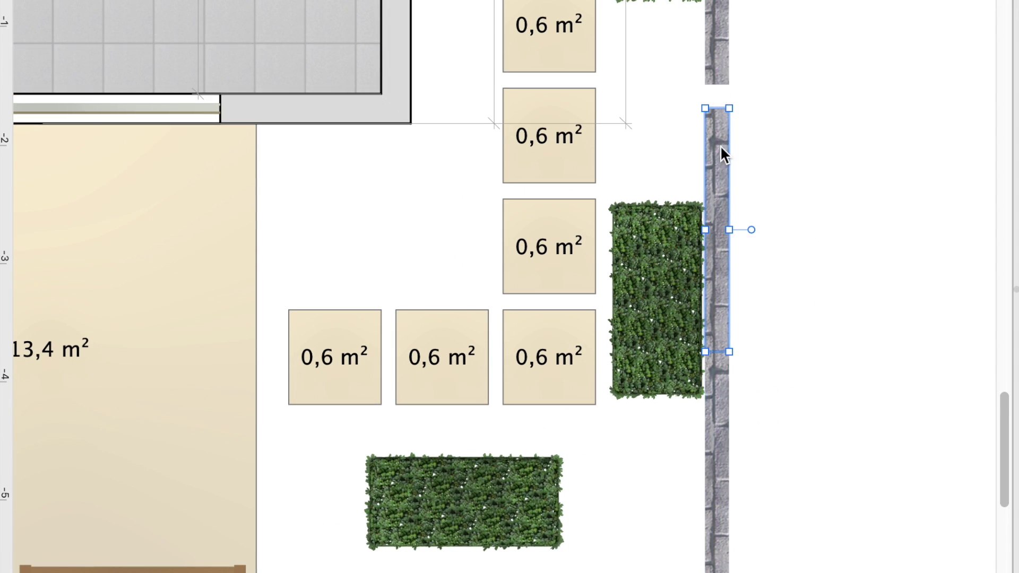
{"action": "scroll", "coordinate": [721, 148], "scroll_direction": "up", "scroll_amount": 5}
{"action": "scroll", "coordinate": [698, 155], "scroll_direction": "up", "scroll_amount": 5}
{"action": "left_click", "coordinate": [699, 155]}
{"action": "right_click", "coordinate": [701, 130]}
{"action": "left_click", "coordinate": [715, 218]}
{"action": "scroll", "coordinate": [686, 145], "scroll_direction": "up", "scroll_amount": 5}
{"action": "scroll", "coordinate": [686, 145], "scroll_direction": "down", "scroll_amount": 3, "text": "ctrl"}
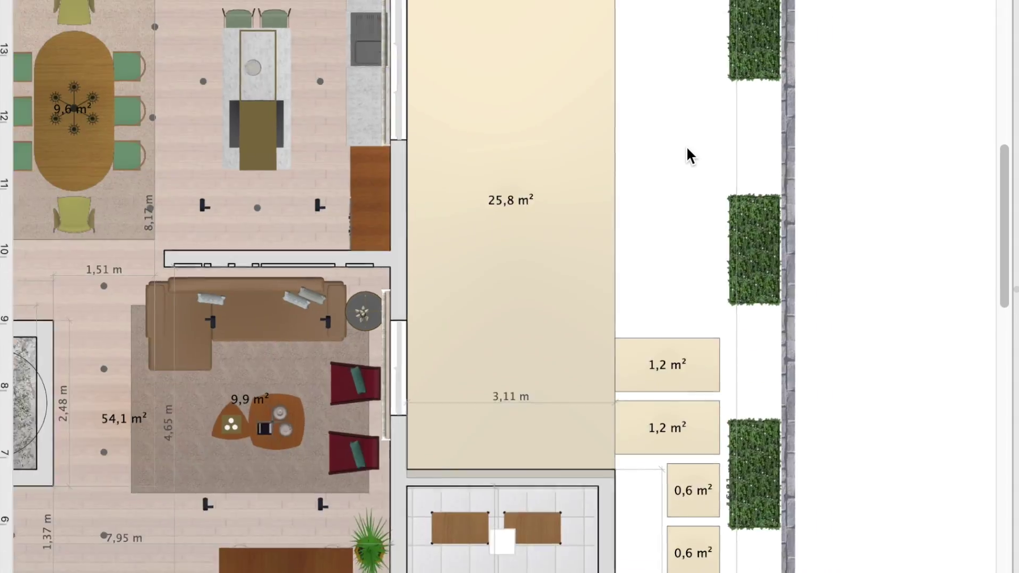
{"action": "scroll", "coordinate": [686, 145], "scroll_direction": "down", "scroll_amount": 5, "text": "ctrl"}
{"action": "scroll", "coordinate": [568, 422], "scroll_direction": "down", "scroll_amount": 5}
{"action": "scroll", "coordinate": [385, 336], "scroll_direction": "up", "scroll_amount": 3, "text": "ctrl"}
{"action": "scroll", "coordinate": [386, 337], "scroll_direction": "up", "scroll_amount": 3, "text": "ctrl"}
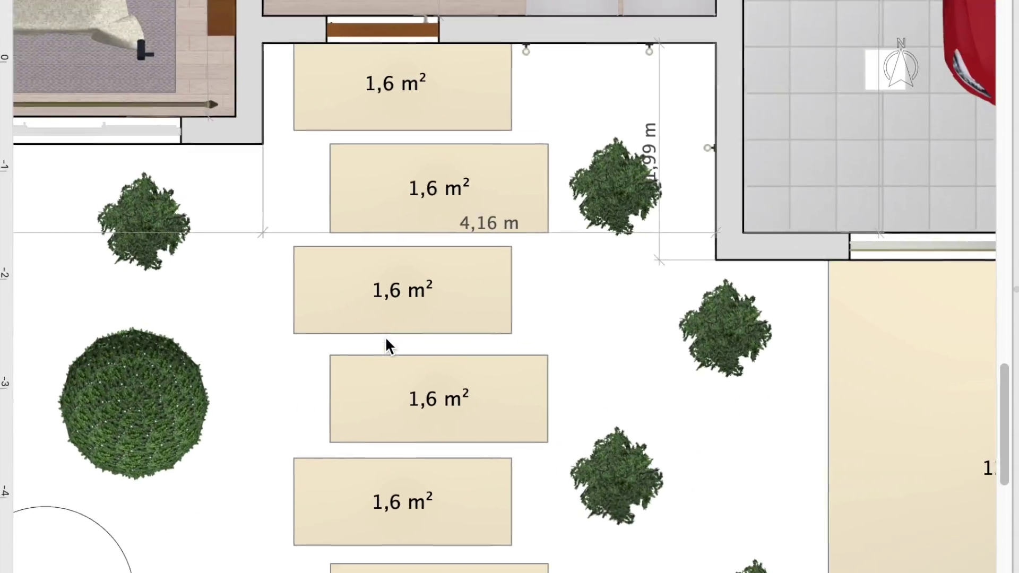
{"action": "scroll", "coordinate": [385, 336], "scroll_direction": "down", "scroll_amount": 2}
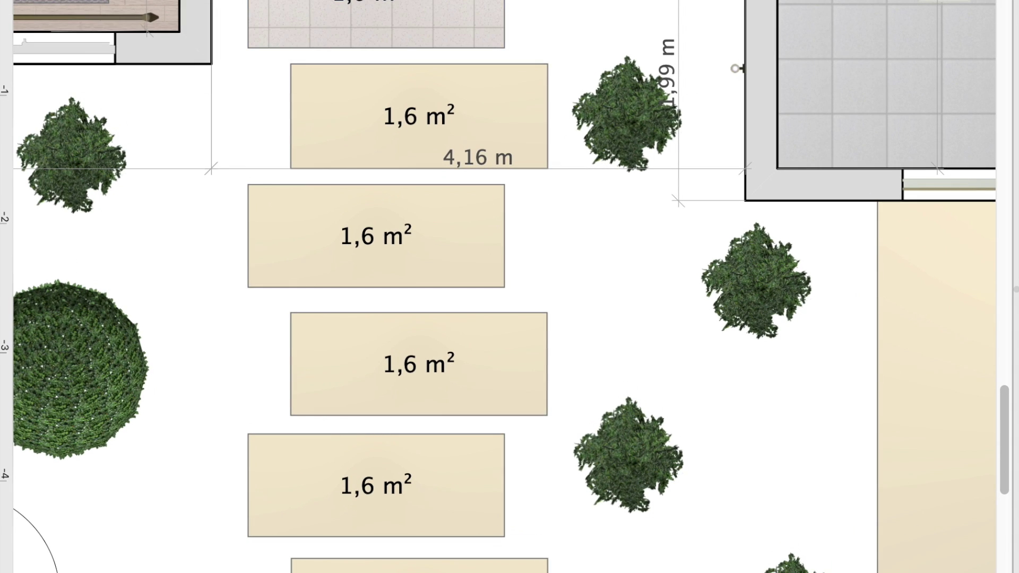
{"action": "key", "text": "super+3"}
Step: Tile the second path slab in grey stone and make the doorstep slab slightly narrower
{"action": "left_click", "coordinate": [816, 271]}
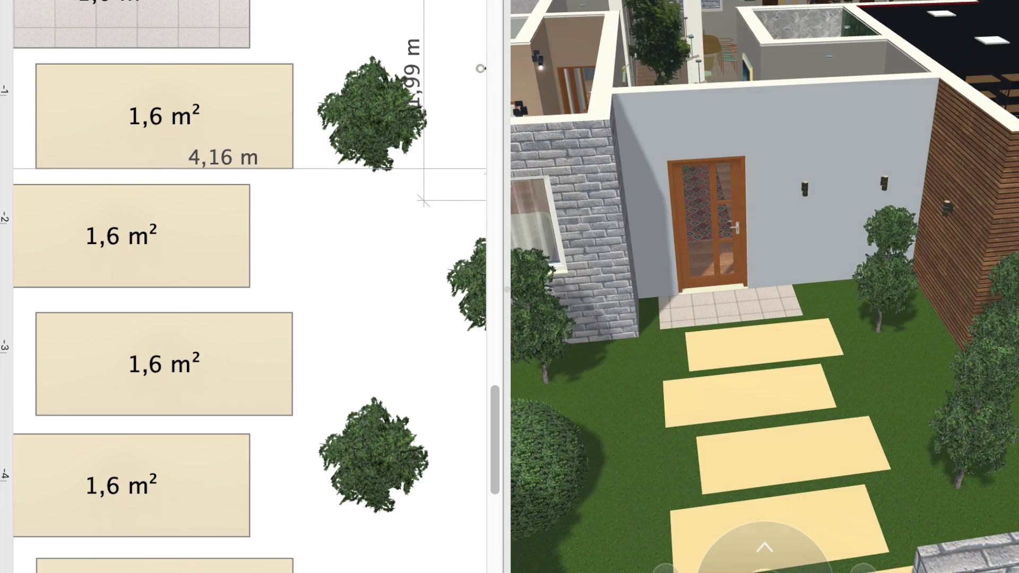
{"action": "left_click", "coordinate": [764, 345]}
{"action": "left_click_drag", "start_coordinate": [727, 288], "coordinate": [730, 308]}
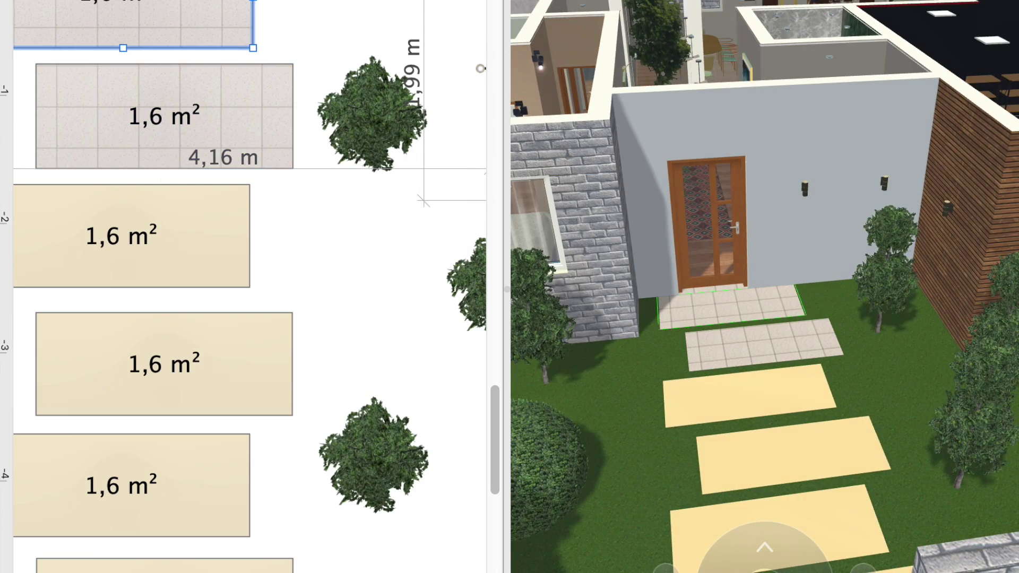
{"action": "left_click_drag", "start_coordinate": [263, 48], "coordinate": [249, 47]}
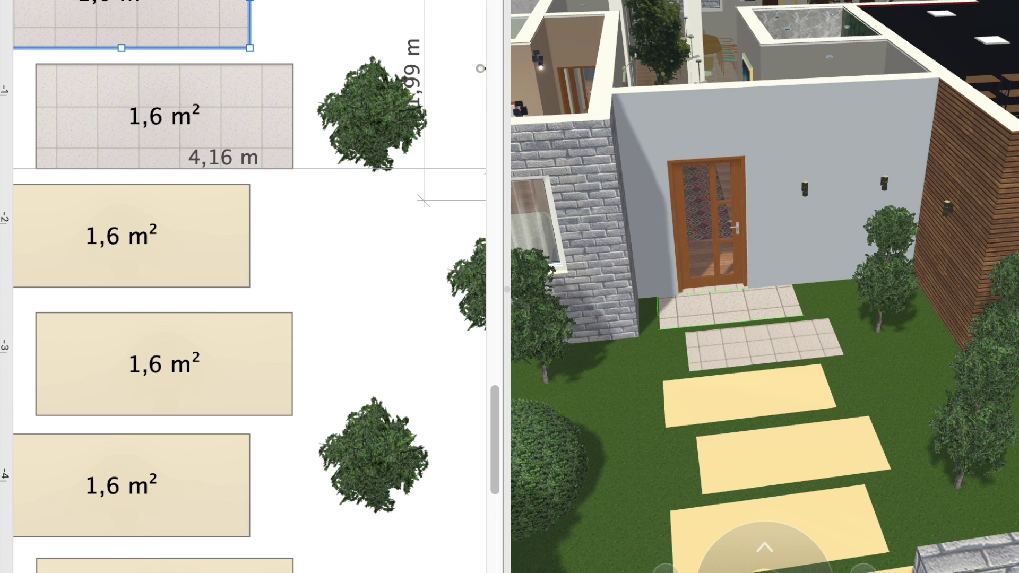
{"action": "left_click", "coordinate": [729, 303]}
{"action": "left_click", "coordinate": [690, 290]}
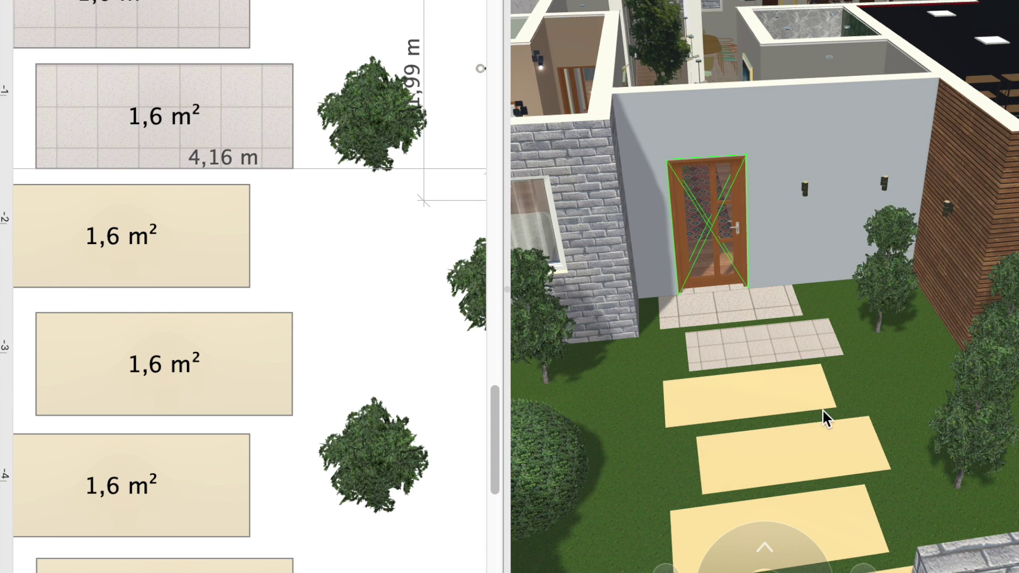
Step: Tile the third and next path slabs in grey stone and check the tiled slabs
{"action": "scroll", "coordinate": [193, 255], "scroll_direction": "left", "scroll_amount": 3}
{"action": "left_click", "coordinate": [192, 245]}
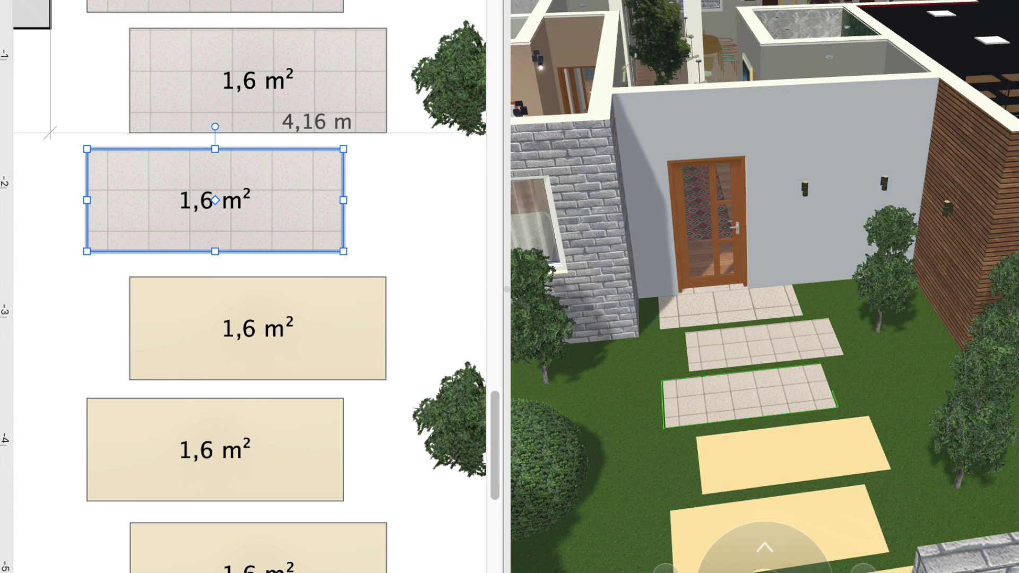
{"action": "left_click", "coordinate": [193, 334]}
{"action": "scroll", "coordinate": [249, 287], "scroll_direction": "down", "scroll_amount": 3}
{"action": "scroll", "coordinate": [249, 287], "scroll_direction": "right", "scroll_amount": 1}
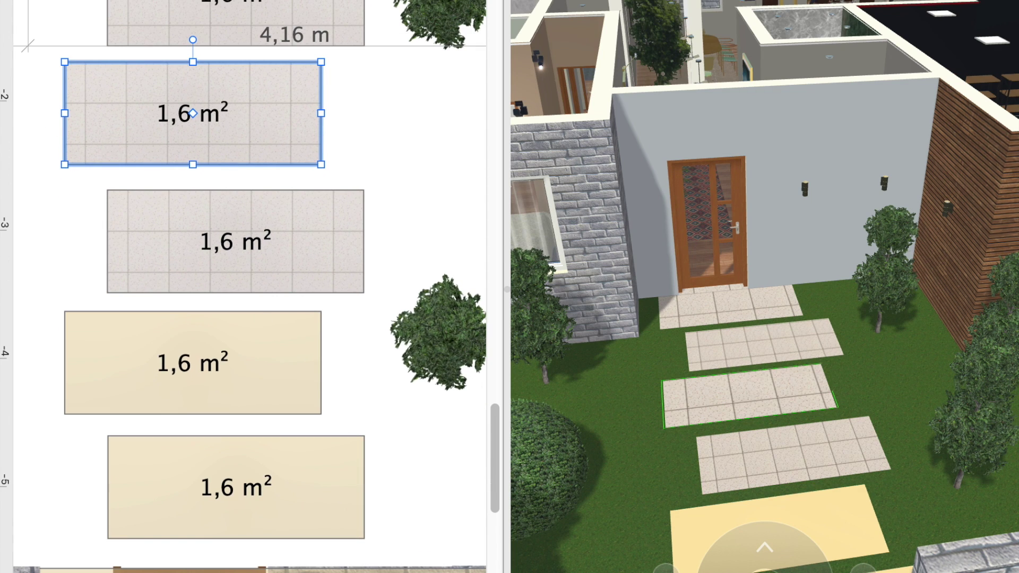
{"action": "left_click", "coordinate": [769, 471]}
{"action": "left_click", "coordinate": [799, 343]}
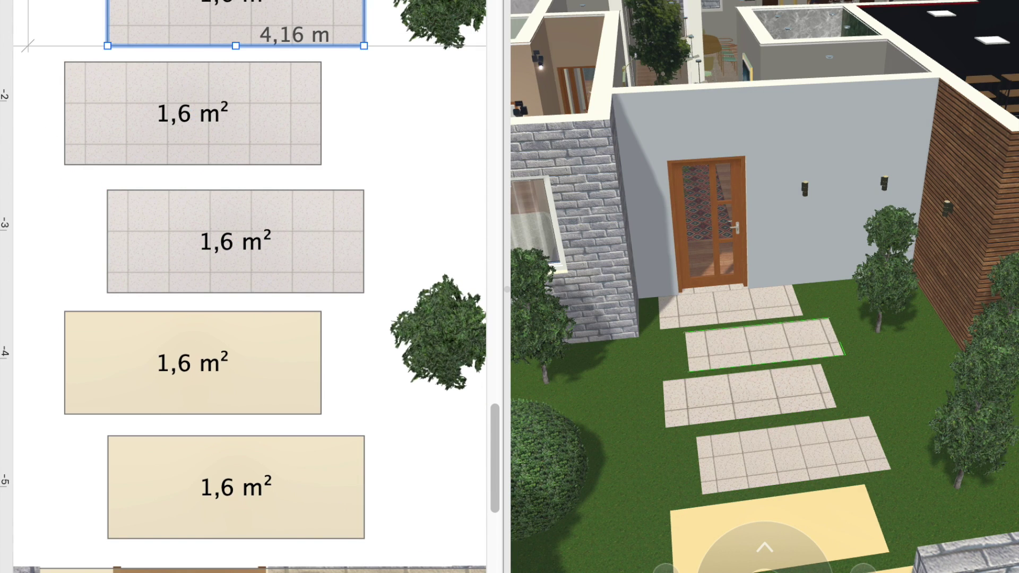
{"action": "left_click", "coordinate": [812, 477]}
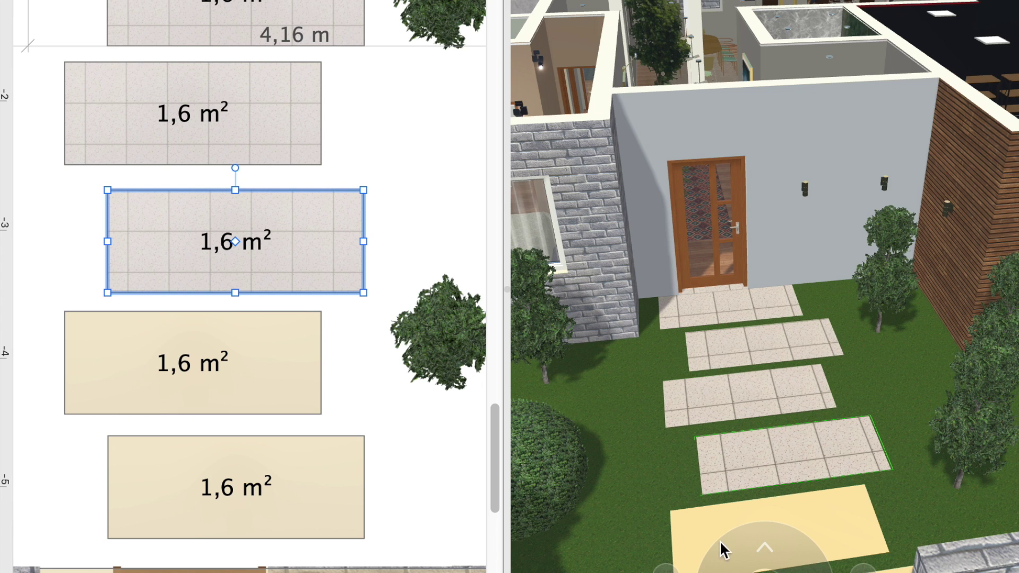
Step: Tile the fourth and fifth path slabs in grey stone
{"action": "left_click", "coordinate": [192, 362]}
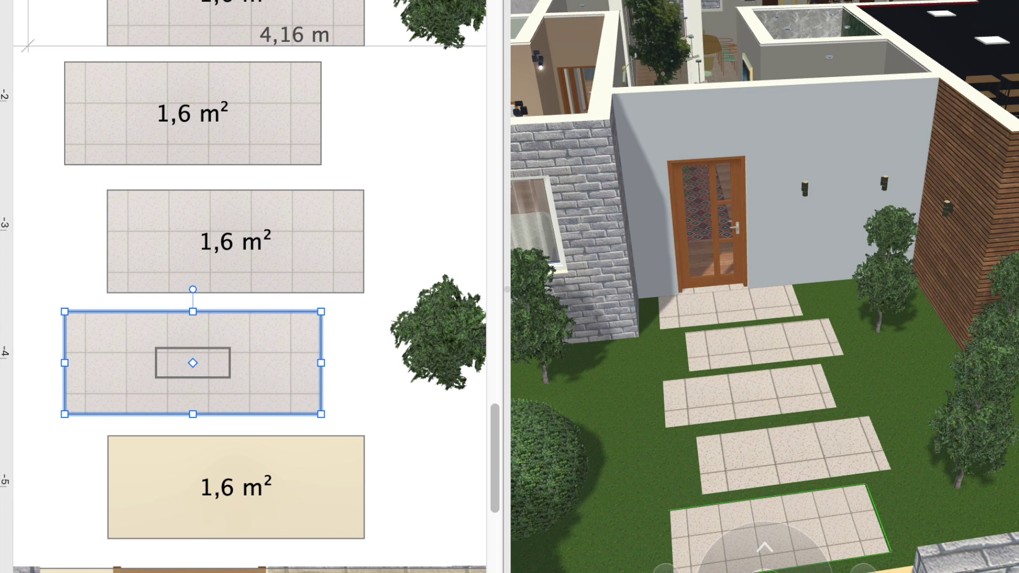
{"action": "left_click", "coordinate": [164, 500]}
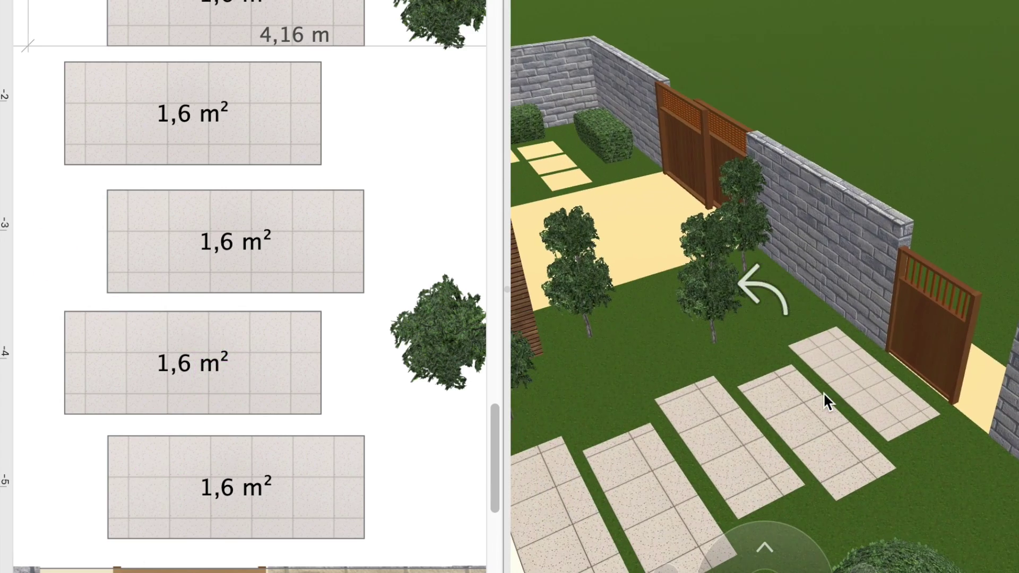
{"action": "left_click", "coordinate": [823, 393]}
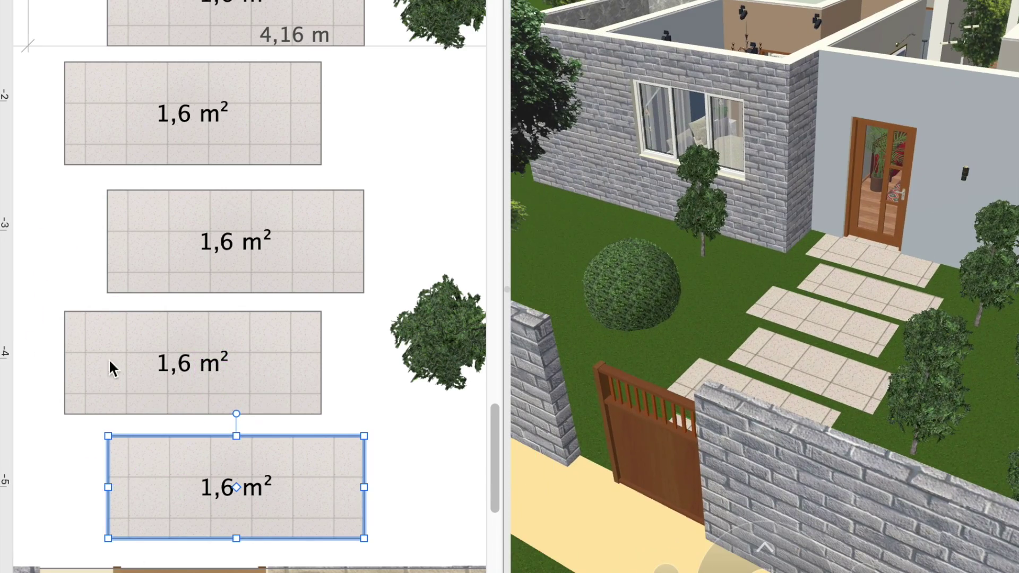
{"action": "scroll", "coordinate": [112, 364], "scroll_direction": "down", "scroll_amount": 5}
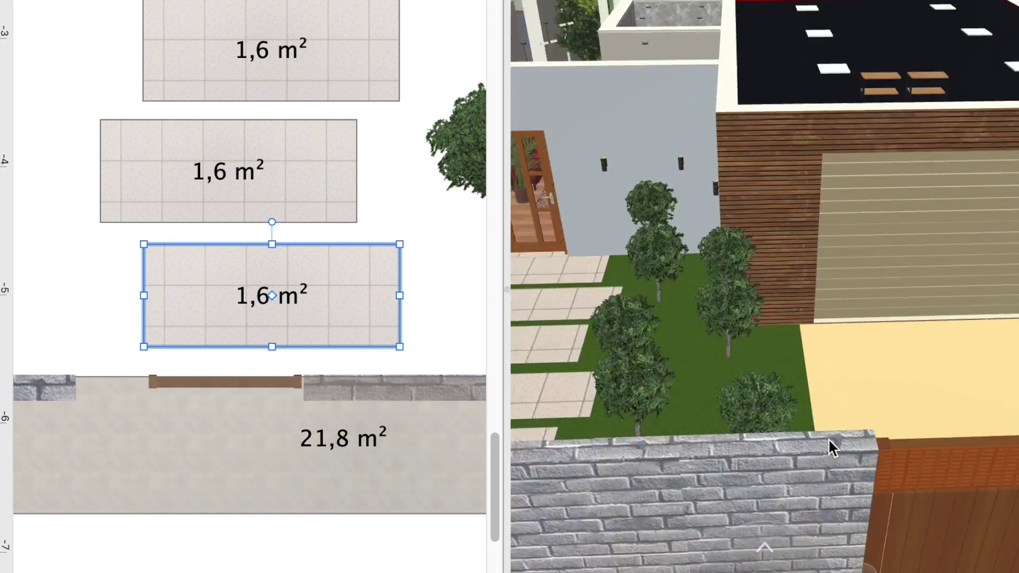
Step: Duplicate the left wall section, then move the copy onto the front boundary and shorten it
{"action": "left_click", "coordinate": [611, 387]}
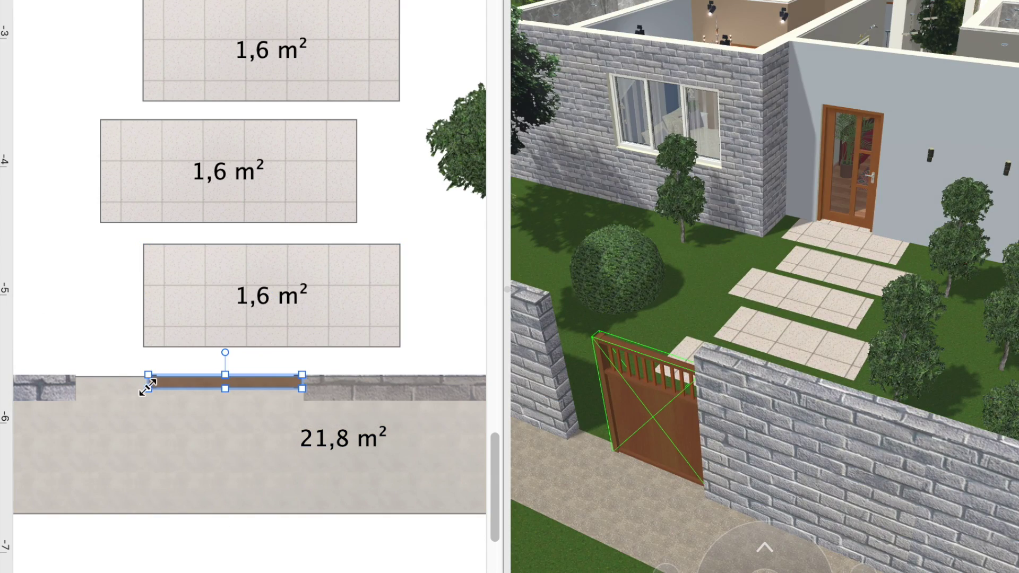
{"action": "scroll", "coordinate": [64, 398], "scroll_direction": "left", "scroll_amount": 5}
{"action": "right_click", "coordinate": [130, 393]}
{"action": "left_click", "coordinate": [175, 473]}
{"action": "mouse_move", "coordinate": [350, 531]}
{"action": "left_mouse_down"}
{"action": "mouse_move", "coordinate": [677, 383]}
{"action": "mouse_move", "coordinate": [667, 391]}
{"action": "left_mouse_up"}
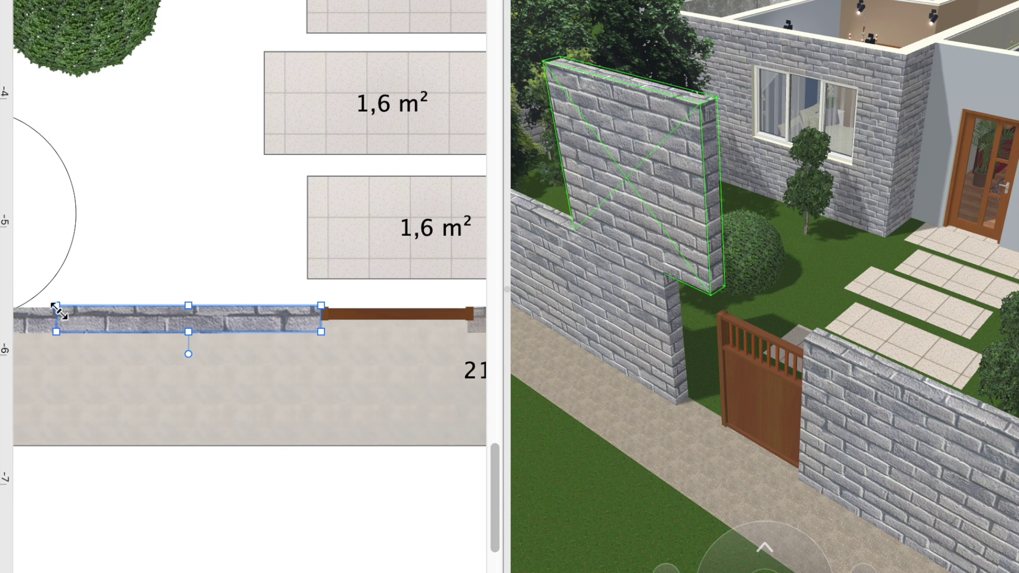
{"action": "mouse_move", "coordinate": [57, 305]}
{"action": "left_mouse_down"}
{"action": "mouse_move", "coordinate": [239, 309]}
{"action": "mouse_move", "coordinate": [141, 343]}
{"action": "left_mouse_up"}
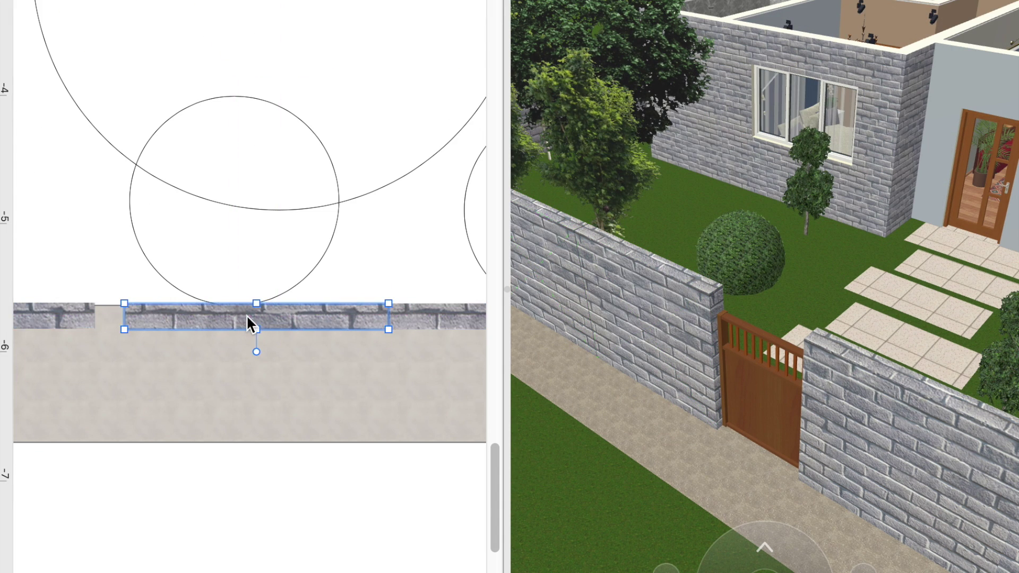
Step: Slide a front wall section along the front wall until it meets the corner wall
{"action": "scroll", "coordinate": [141, 343], "scroll_direction": "down", "scroll_amount": 3}
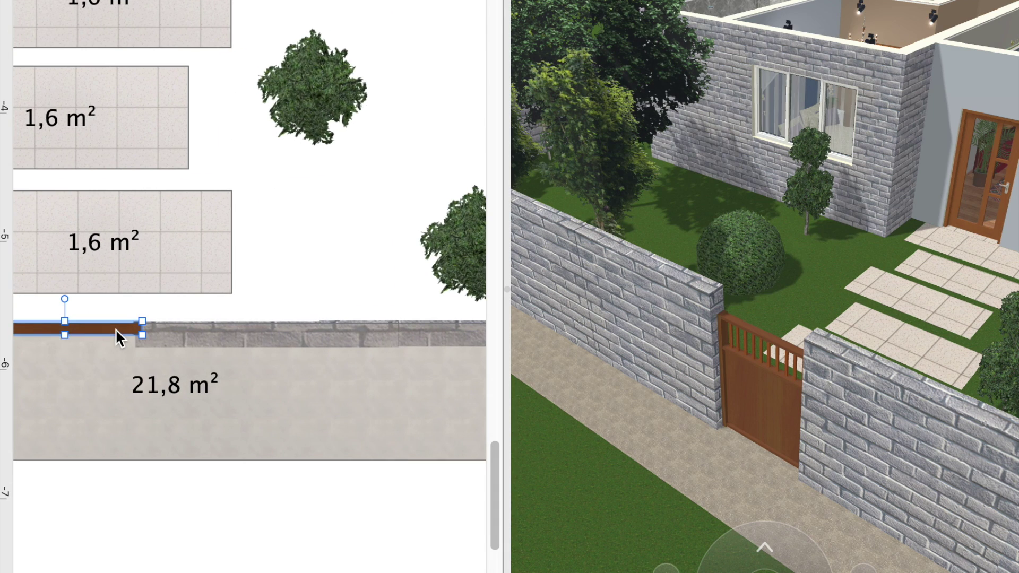
{"action": "scroll", "coordinate": [106, 328], "scroll_direction": "up", "scroll_amount": 3}
{"action": "left_click", "coordinate": [174, 336]}
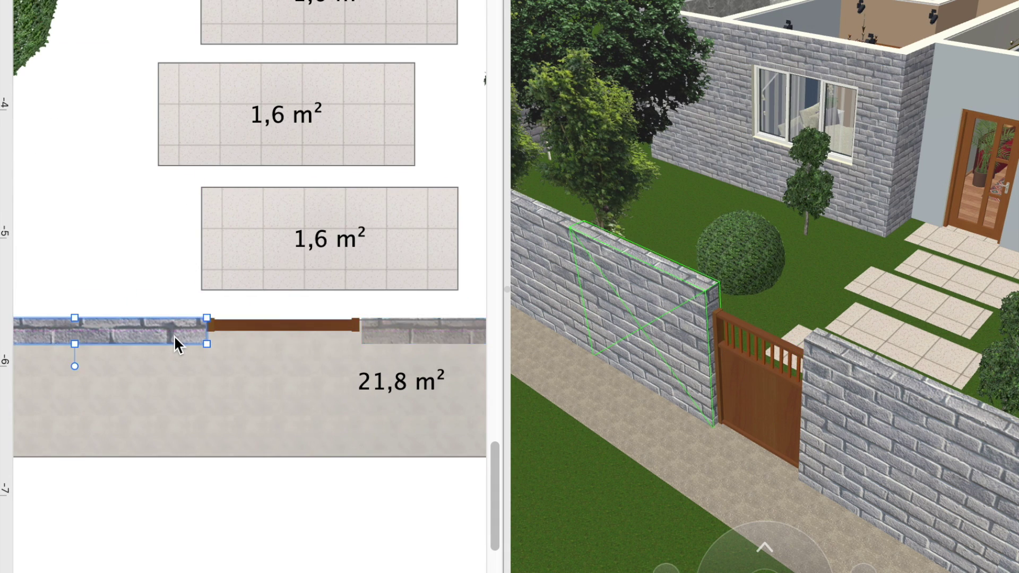
{"action": "left_click_drag", "start_coordinate": [185, 342], "coordinate": [593, 332]}
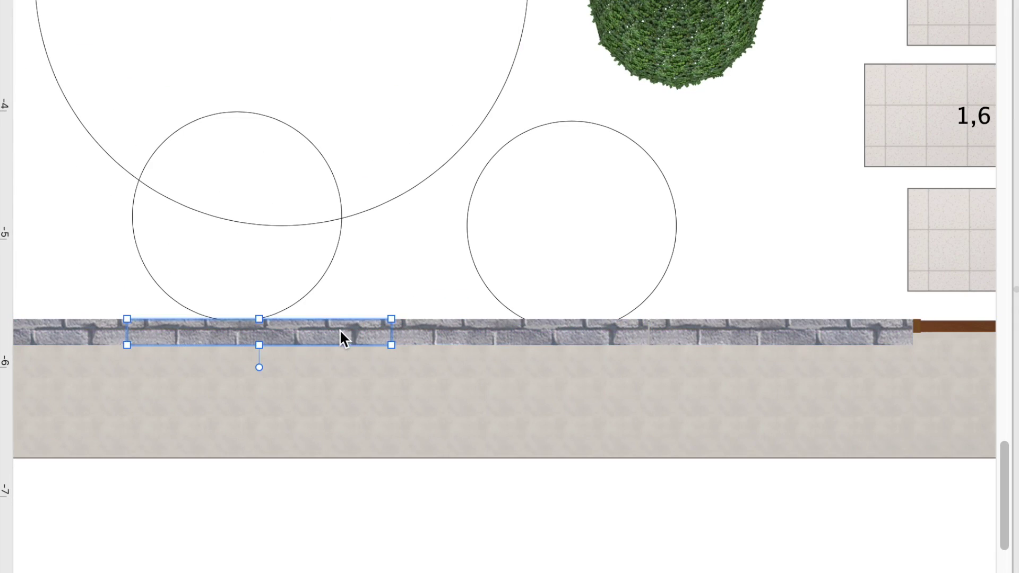
{"action": "scroll", "coordinate": [336, 336], "scroll_direction": "left", "scroll_amount": 10}
{"action": "left_click_drag", "start_coordinate": [353, 322], "coordinate": [222, 295]}
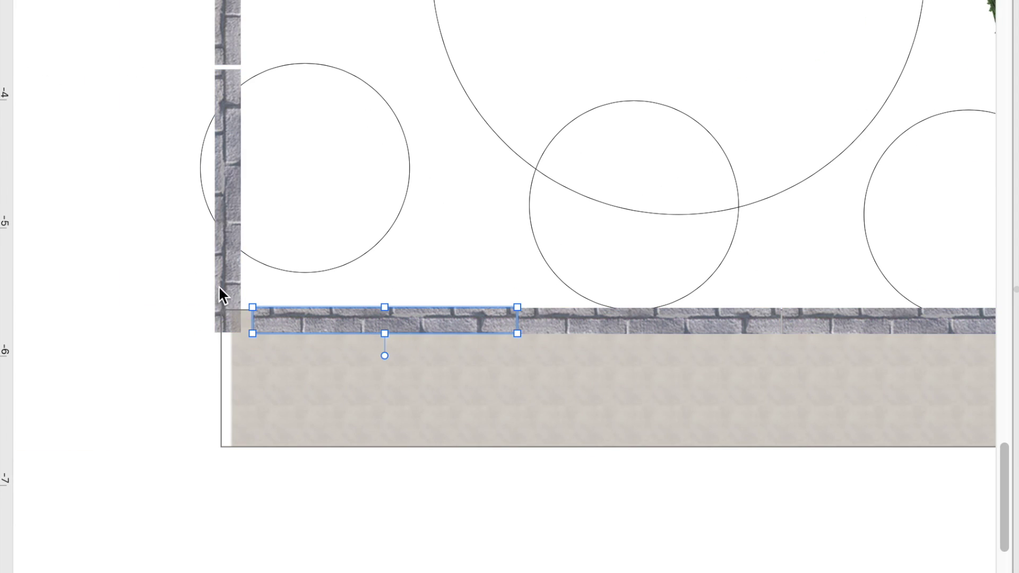
Step: Stretch the vertical side wall up the left garden boundary and zoom out to review it
{"action": "left_click", "coordinate": [221, 295]}
{"action": "scroll", "coordinate": [324, 167], "scroll_direction": "up", "scroll_amount": 5}
{"action": "mouse_move", "coordinate": [210, 467]}
{"action": "left_mouse_down"}
{"action": "mouse_move", "coordinate": [211, 199]}
{"action": "mouse_move", "coordinate": [187, 187]}
{"action": "mouse_move", "coordinate": [200, 110]}
{"action": "mouse_move", "coordinate": [189, 158]}
{"action": "mouse_move", "coordinate": [200, 198]}
{"action": "mouse_move", "coordinate": [189, 217]}
{"action": "left_mouse_up"}
{"action": "scroll", "coordinate": [207, 193], "scroll_direction": "up", "scroll_amount": 3}
{"action": "scroll", "coordinate": [203, 189], "scroll_direction": "up", "scroll_amount": 3}
{"action": "scroll", "coordinate": [187, 188], "scroll_direction": "up", "scroll_amount": 5}
{"action": "scroll", "coordinate": [191, 112], "scroll_direction": "up", "scroll_amount": 4}
{"action": "scroll", "coordinate": [197, 130], "scroll_direction": "up", "scroll_amount": 4}
{"action": "scroll", "coordinate": [189, 157], "scroll_direction": "up", "scroll_amount": 3}
{"action": "scroll", "coordinate": [200, 198], "scroll_direction": "up", "scroll_amount": 3}
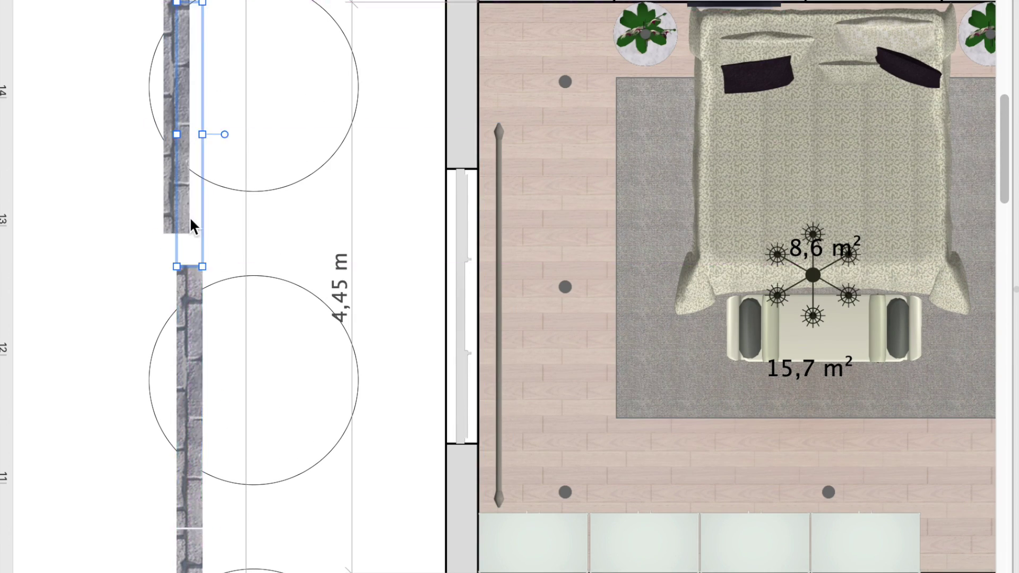
Step: Shift the top wall section slightly right and apply a tile material to the 13,4 m² driveway
{"action": "left_click_drag", "start_coordinate": [237, 103], "coordinate": [244, 103]}
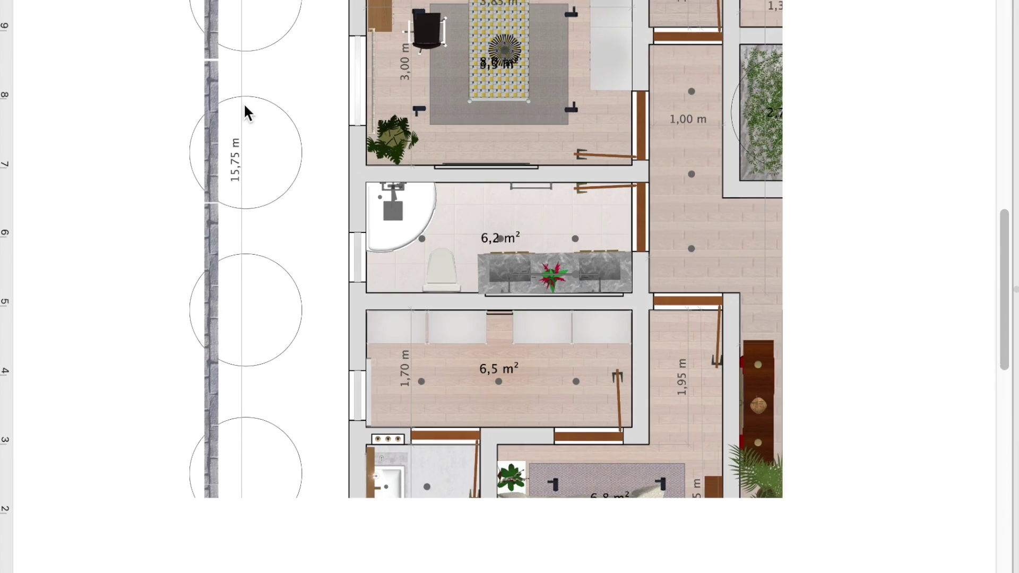
{"action": "scroll", "coordinate": [488, 295], "scroll_direction": "down", "scroll_amount": 5}
{"action": "scroll", "coordinate": [489, 295], "scroll_direction": "down", "scroll_amount": 5}
{"action": "scroll", "coordinate": [488, 295], "scroll_direction": "down", "scroll_amount": 4}
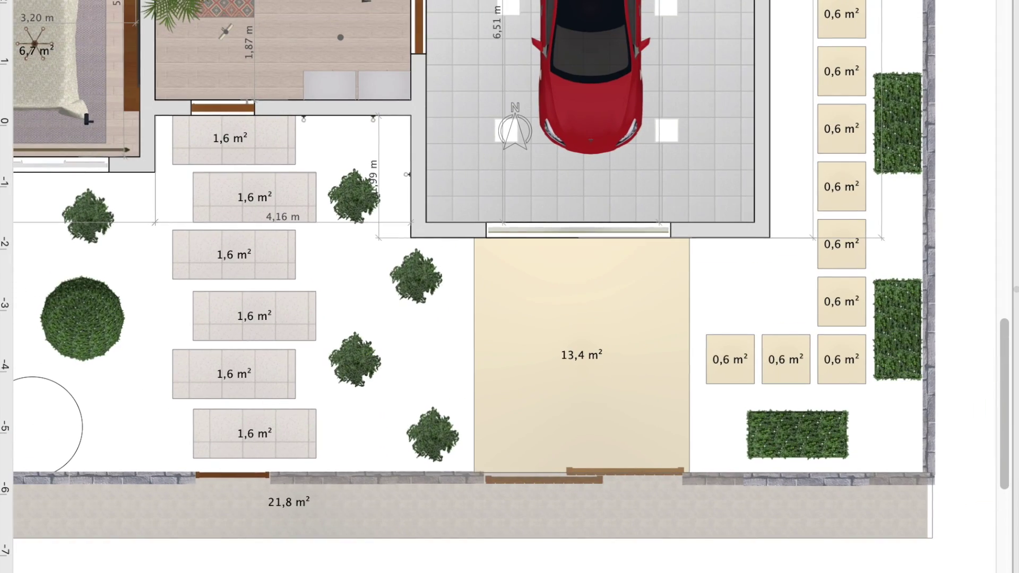
{"action": "left_click_drag", "start_coordinate": [13, 360], "coordinate": [620, 318]}
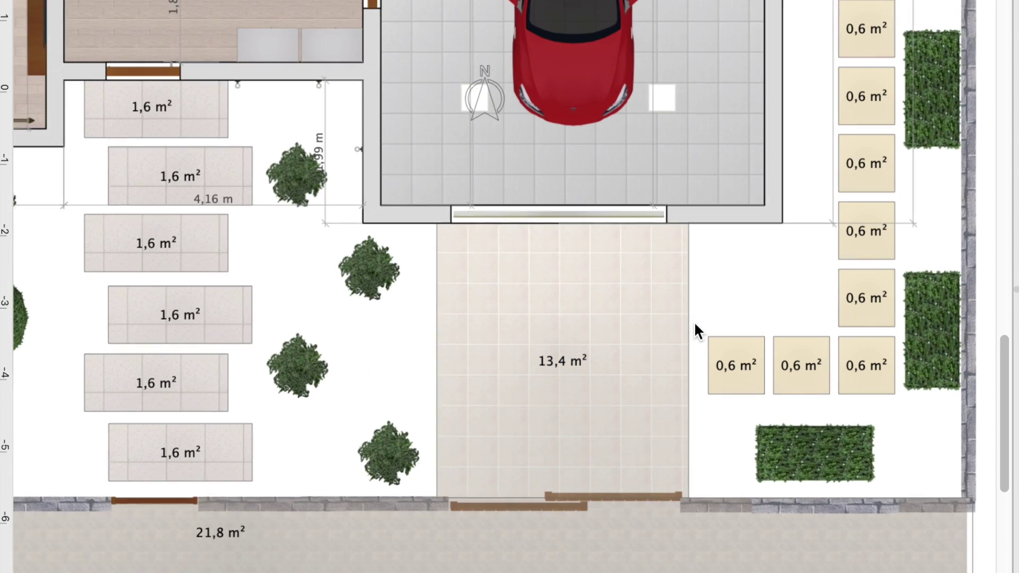
{"action": "left_click", "coordinate": [682, 334]}
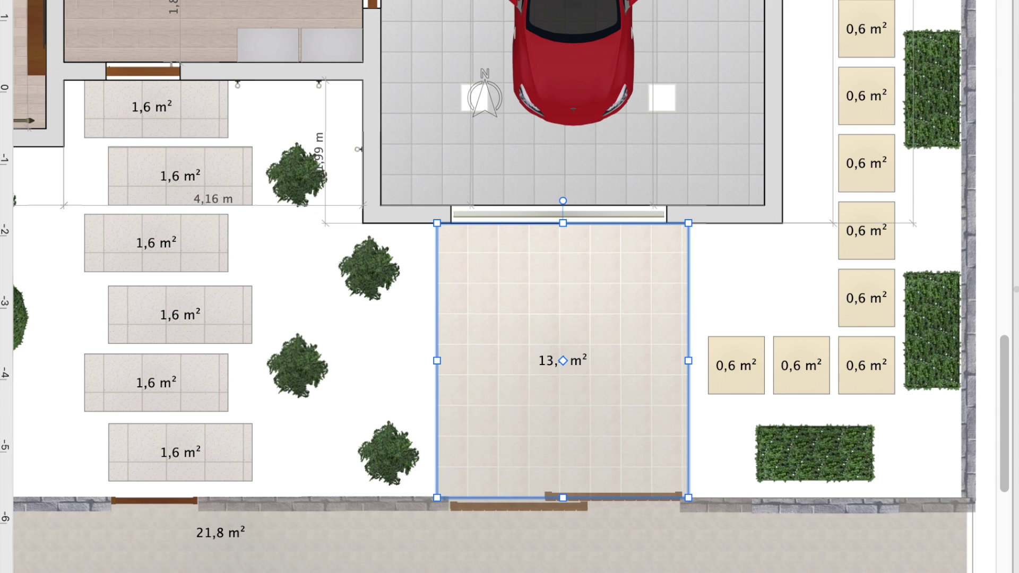
{"action": "scroll", "coordinate": [688, 371], "scroll_direction": "up", "scroll_amount": 2, "text": "ctrl"}
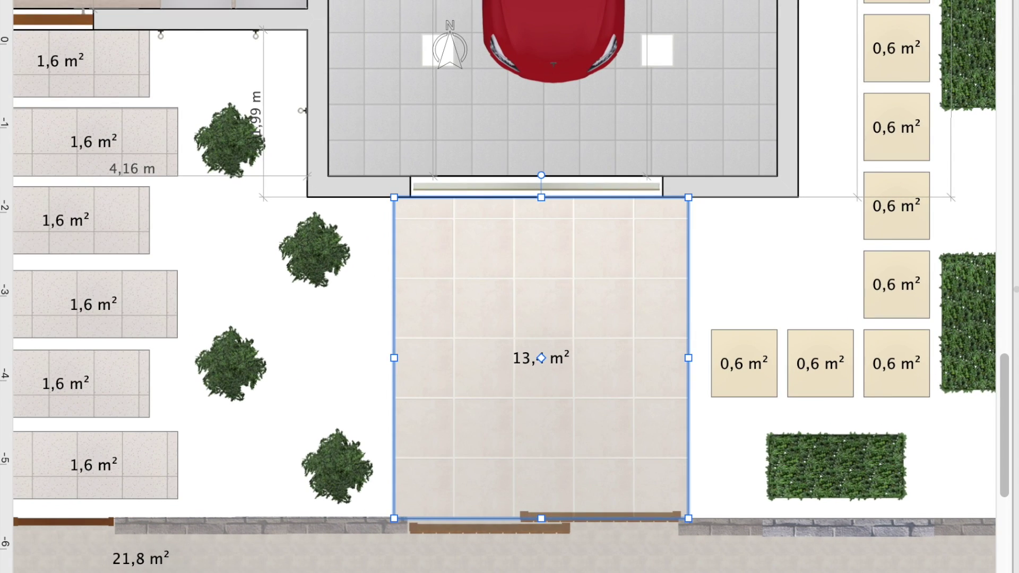
Step: Check the tiled driveway and the front door in the 3D view
{"action": "left_click", "coordinate": [337, 467]}
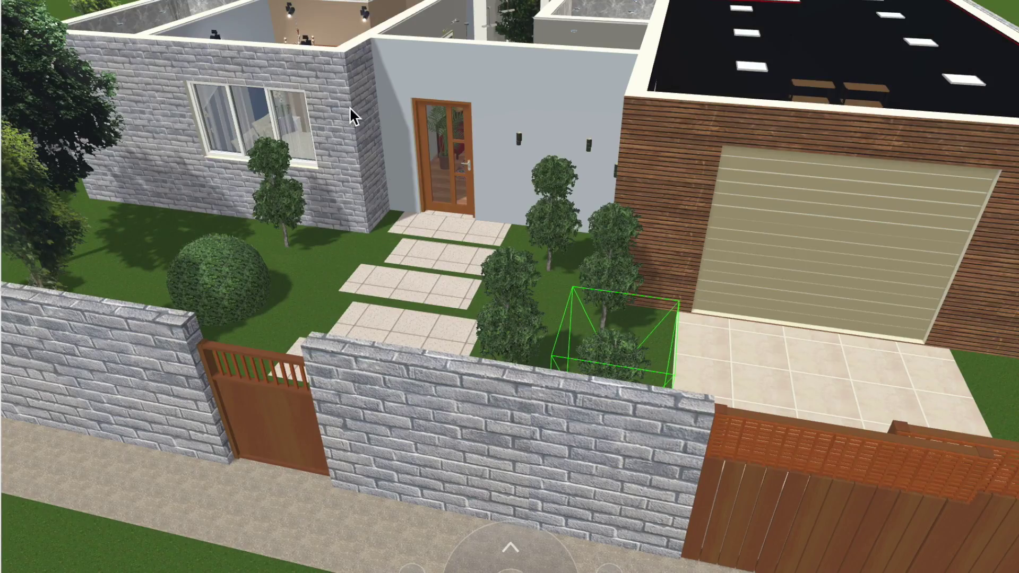
{"action": "left_click", "coordinate": [432, 186]}
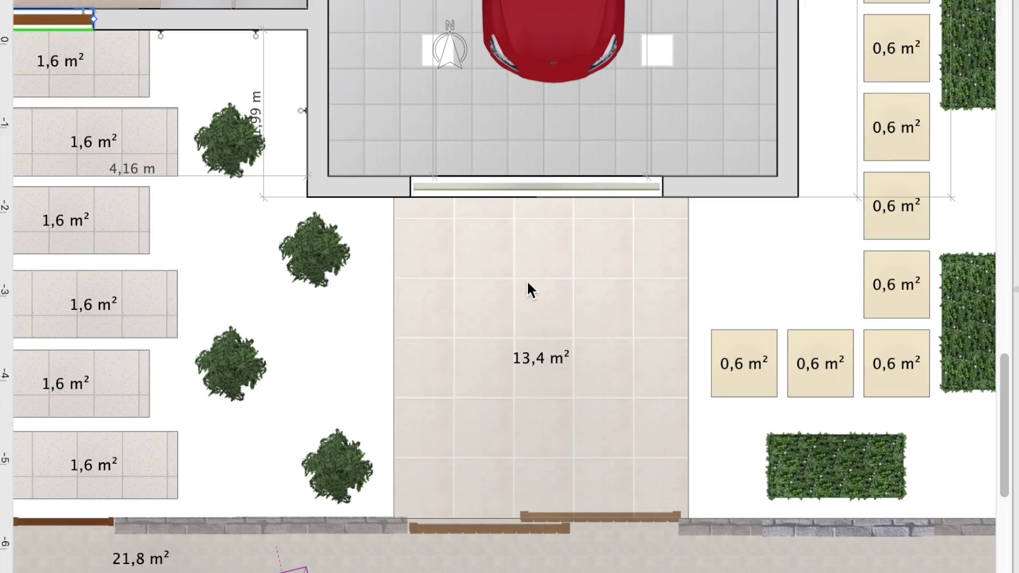
{"action": "scroll", "coordinate": [760, 352], "scroll_direction": "right", "scroll_amount": 3}
{"action": "left_click", "coordinate": [648, 357]}
Step: Paste a copy of the 0,6 m² stepping-stone tile and place it left of the driveway
{"action": "right_click", "coordinate": [621, 347]}
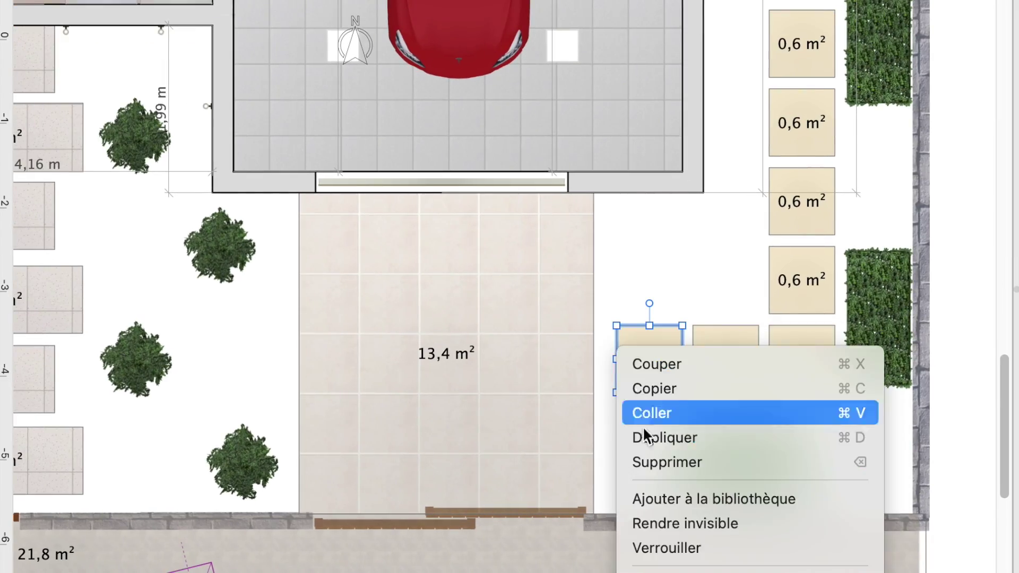
{"action": "left_click", "coordinate": [655, 412]}
{"action": "mouse_move", "coordinate": [730, 425]}
{"action": "left_mouse_down"}
{"action": "mouse_move", "coordinate": [705, 484]}
{"action": "mouse_move", "coordinate": [779, 443]}
{"action": "left_mouse_up"}
{"action": "left_click_drag", "start_coordinate": [746, 411], "coordinate": [264, 310]}
{"action": "left_click", "coordinate": [141, 371]}
Step: Make two more stepping-stone copies and place them up-left beside the trees
{"action": "left_click", "coordinate": [241, 325]}
{"action": "right_click", "coordinate": [238, 326]}
{"action": "left_click", "coordinate": [225, 364]}
{"action": "left_click_drag", "start_coordinate": [227, 366], "coordinate": [276, 394], "text": "alt"}
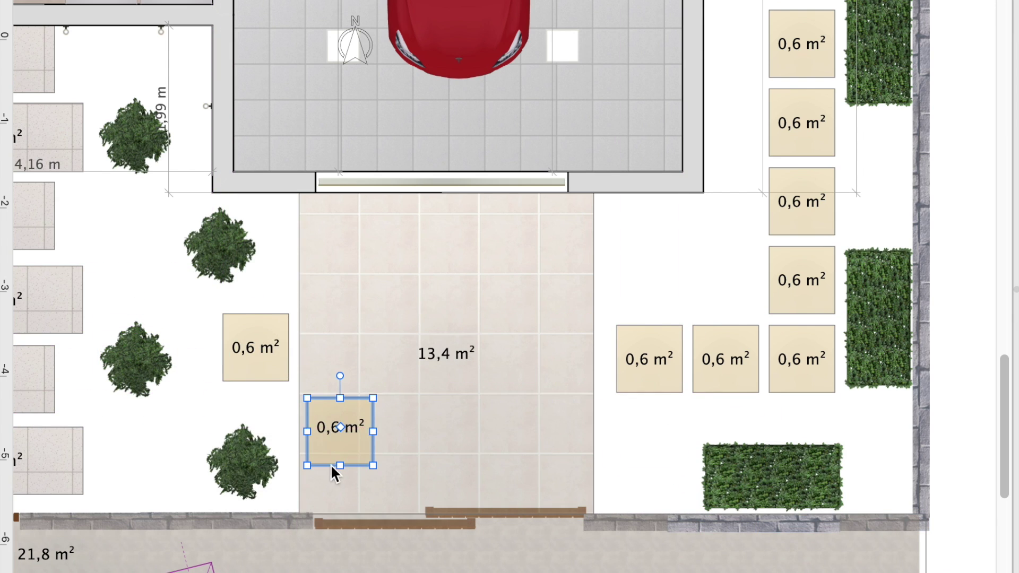
{"action": "left_click_drag", "start_coordinate": [334, 470], "coordinate": [167, 323]}
{"action": "right_click", "coordinate": [169, 320]}
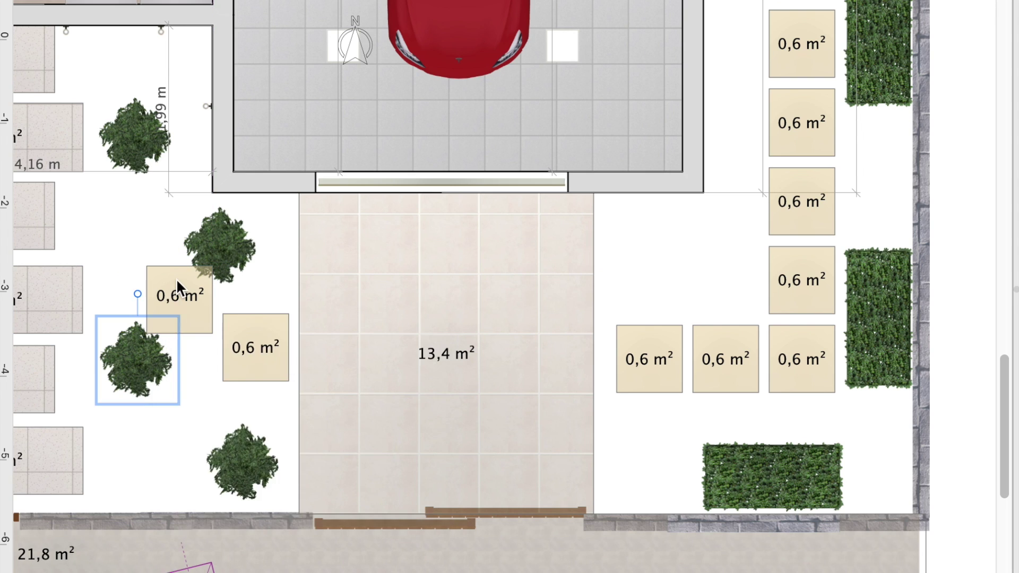
{"action": "left_click", "coordinate": [205, 354]}
{"action": "mouse_move", "coordinate": [232, 405]}
{"action": "left_mouse_down"}
{"action": "mouse_move", "coordinate": [63, 249]}
{"action": "mouse_move", "coordinate": [83, 255]}
{"action": "left_mouse_up"}
Step: Nudge the three stepping stones into a diagonal line across the lawn
{"action": "left_click_drag", "start_coordinate": [222, 367], "coordinate": [224, 388]}
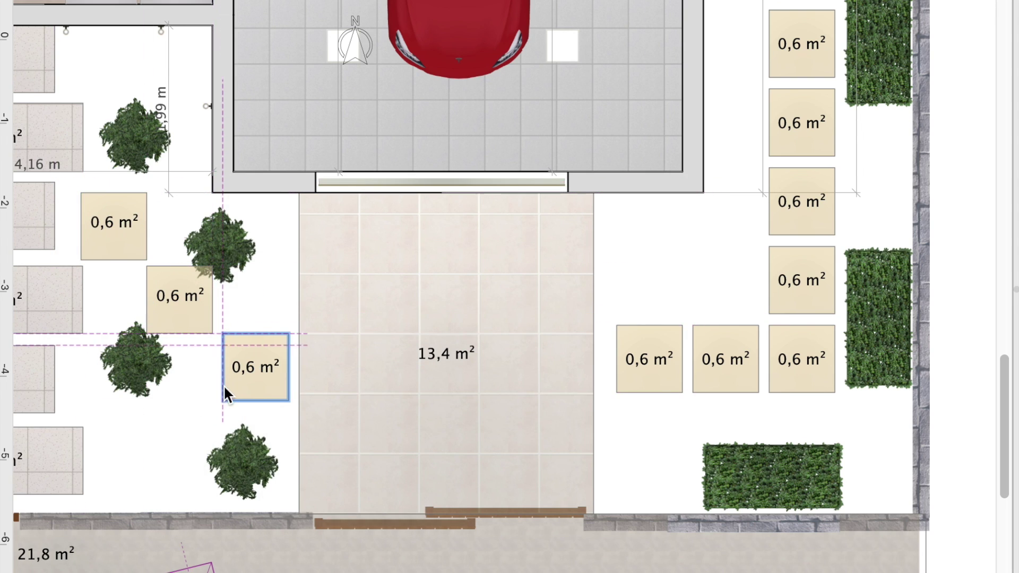
{"action": "left_click_drag", "start_coordinate": [122, 228], "coordinate": [123, 189]}
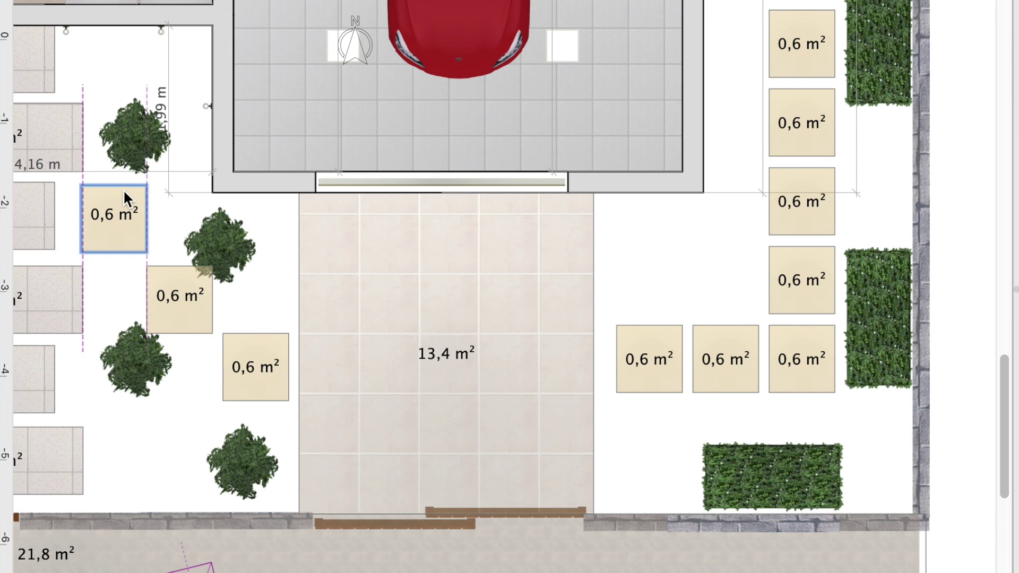
{"action": "mouse_move", "coordinate": [165, 263]}
{"action": "left_mouse_down"}
{"action": "mouse_move", "coordinate": [176, 271]}
{"action": "mouse_move", "coordinate": [189, 260]}
{"action": "left_mouse_up"}
{"action": "left_click", "coordinate": [160, 260]}
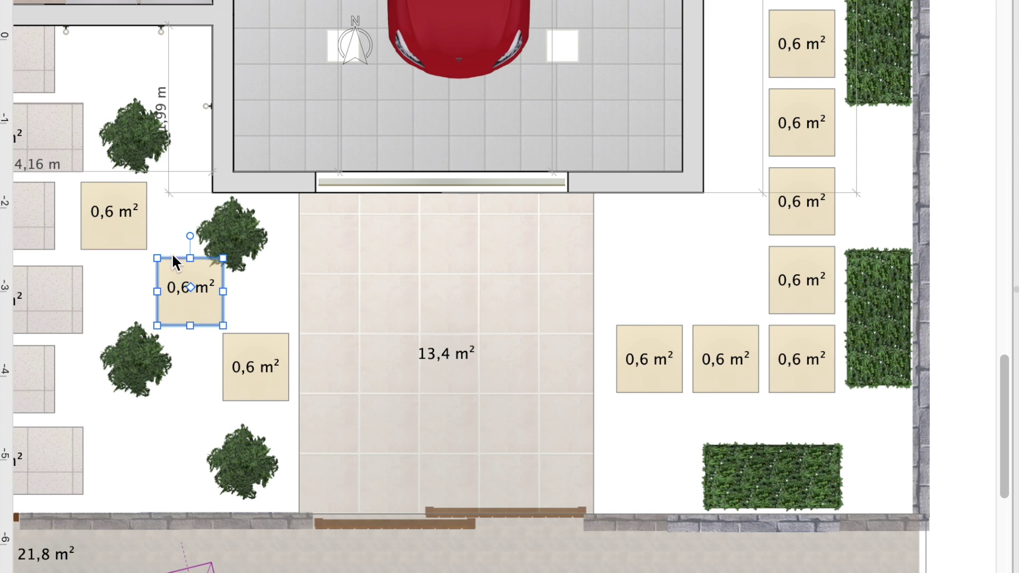
{"action": "left_click_drag", "start_coordinate": [173, 259], "coordinate": [180, 250]}
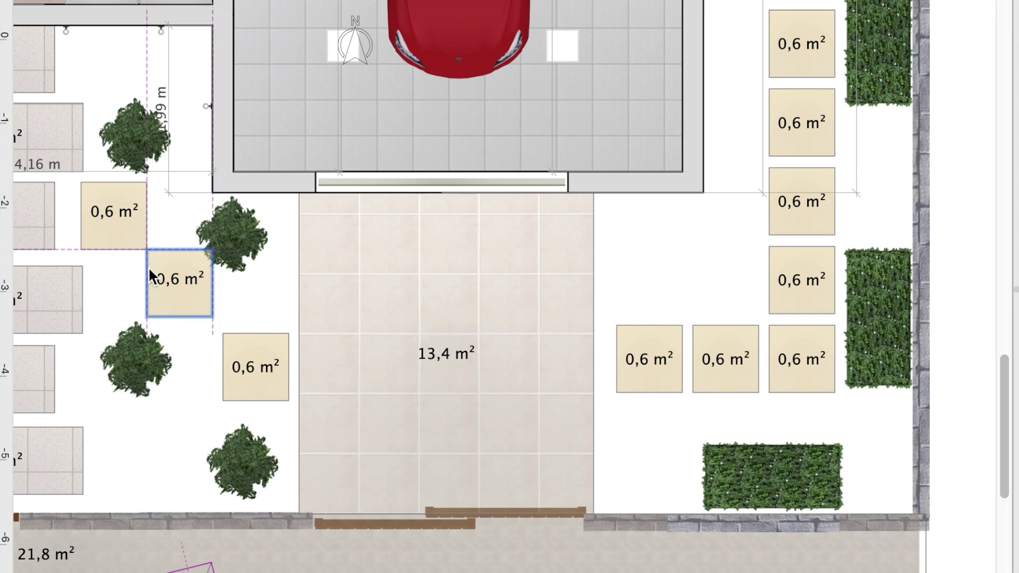
Step: Paint the three stepping stones with the grey tile texture
{"action": "left_click", "coordinate": [247, 326]}
{"action": "left_click", "coordinate": [113, 215]}
{"action": "left_click", "coordinate": [190, 283]}
{"action": "left_click", "coordinate": [281, 354]}
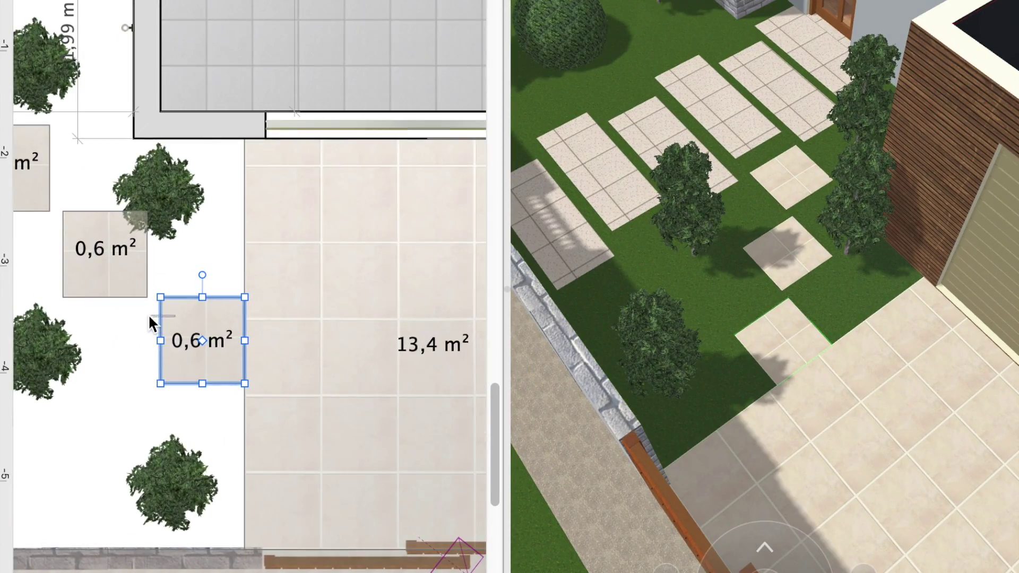
Step: Snap the stepping-stone tile against its neighbouring tile
{"action": "scroll", "coordinate": [200, 341], "scroll_direction": "up", "scroll_amount": 3}
{"action": "mouse_move", "coordinate": [160, 321]}
{"action": "left_mouse_down"}
{"action": "mouse_move", "coordinate": [149, 320]}
{"action": "mouse_move", "coordinate": [137, 258]}
{"action": "left_mouse_up"}
{"action": "scroll", "coordinate": [145, 323], "scroll_direction": "up", "scroll_amount": 3}
{"action": "scroll", "coordinate": [146, 324], "scroll_direction": "left", "scroll_amount": 5}
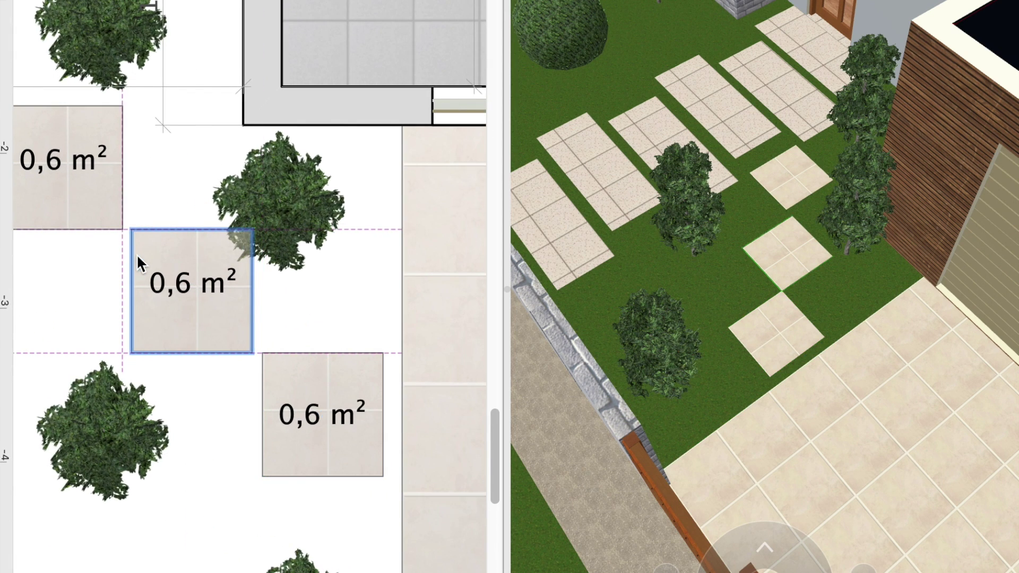
{"action": "scroll", "coordinate": [136, 254], "scroll_direction": "left", "scroll_amount": 5}
{"action": "key", "text": "Escape"}
Step: Repaint all the speckled 1,6 m² path tiles with a plain light beige finish
{"action": "scroll", "coordinate": [233, 374], "scroll_direction": "down", "scroll_amount": 3}
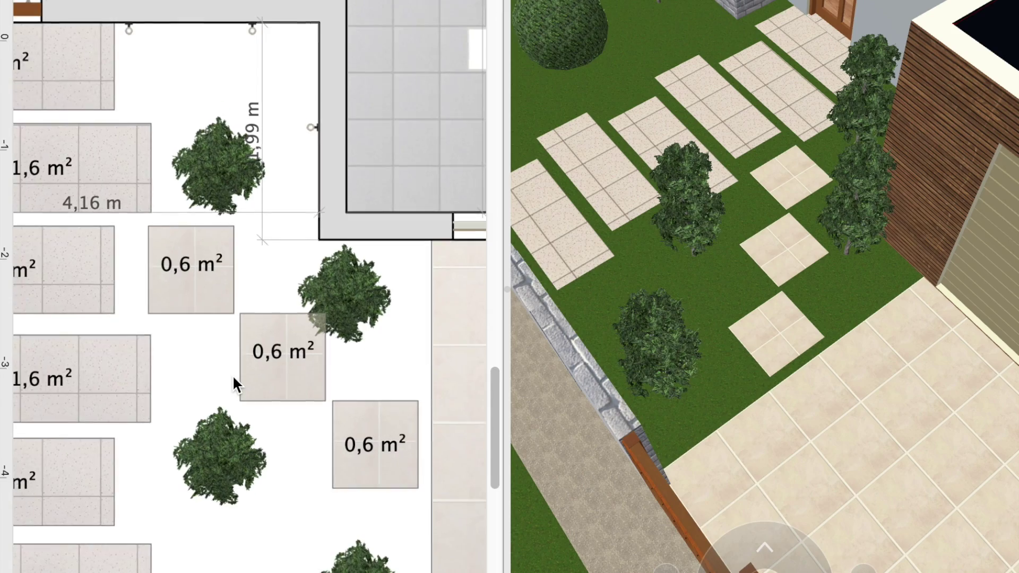
{"action": "scroll", "coordinate": [233, 375], "scroll_direction": "down", "scroll_amount": 3}
{"action": "scroll", "coordinate": [233, 375], "scroll_direction": "right", "scroll_amount": 5}
{"action": "scroll", "coordinate": [910, 314], "scroll_direction": "up", "scroll_amount": 3}
{"action": "scroll", "coordinate": [887, 319], "scroll_direction": "up", "scroll_amount": 3}
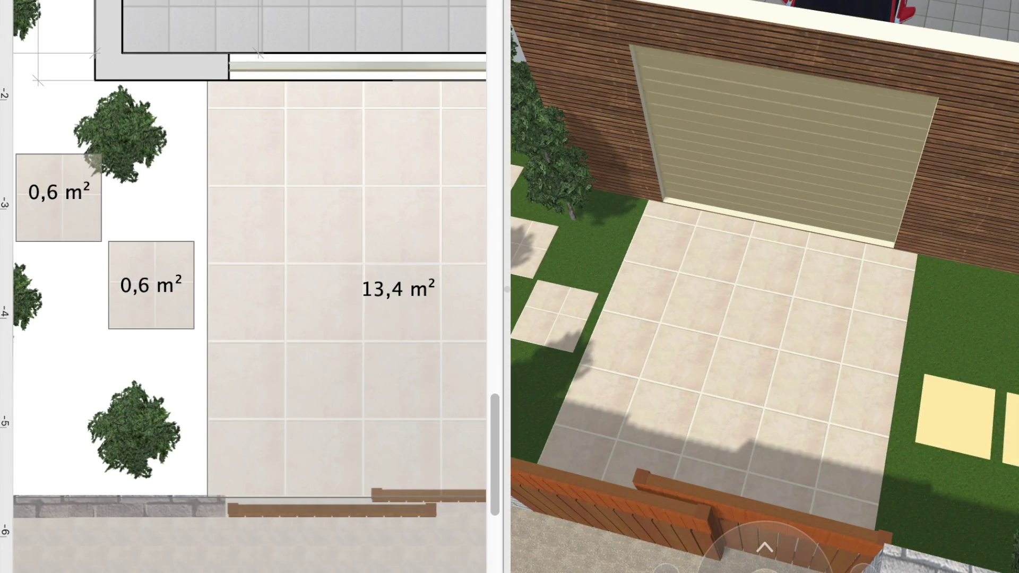
{"action": "scroll", "coordinate": [743, 223], "scroll_direction": "right", "scroll_amount": 5}
{"action": "scroll", "coordinate": [743, 223], "scroll_direction": "up", "scroll_amount": 3}
{"action": "scroll", "coordinate": [243, 268], "scroll_direction": "up", "scroll_amount": 3}
{"action": "scroll", "coordinate": [243, 268], "scroll_direction": "left", "scroll_amount": 5}
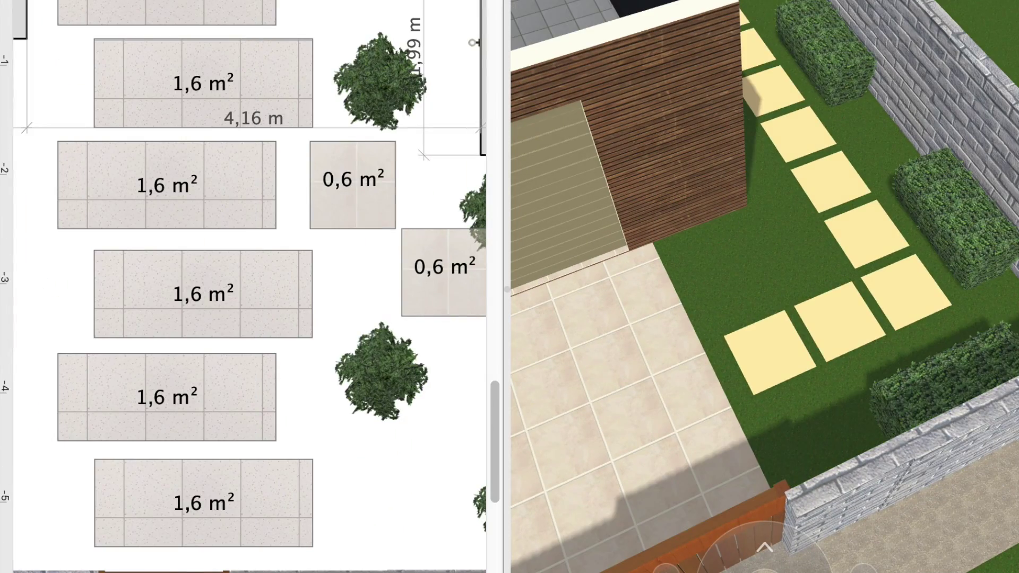
{"action": "scroll", "coordinate": [667, 363], "scroll_direction": "down", "scroll_amount": 3}
{"action": "left_click_drag", "start_coordinate": [667, 363], "coordinate": [549, 170]}
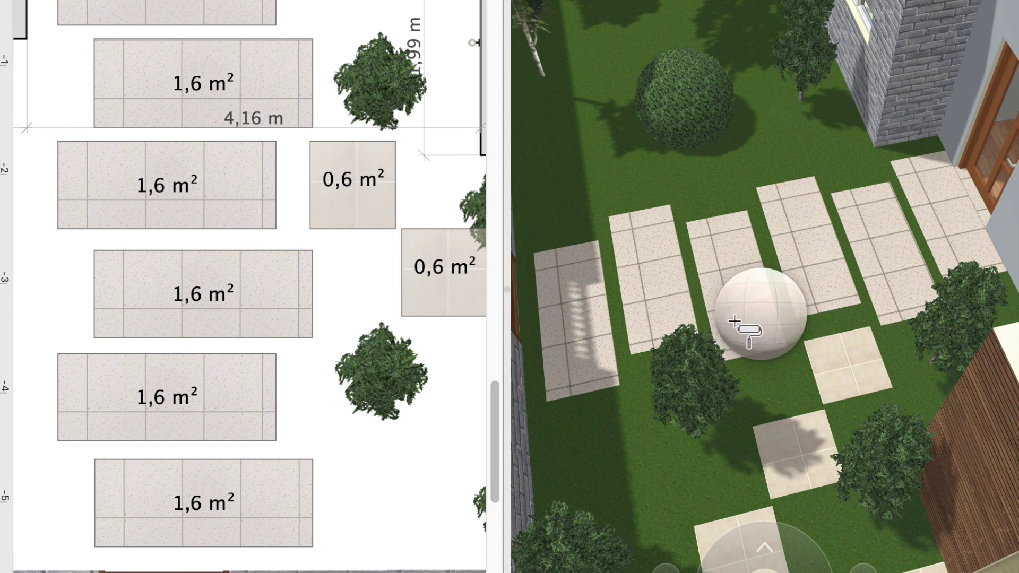
{"action": "left_click", "coordinate": [737, 323]}
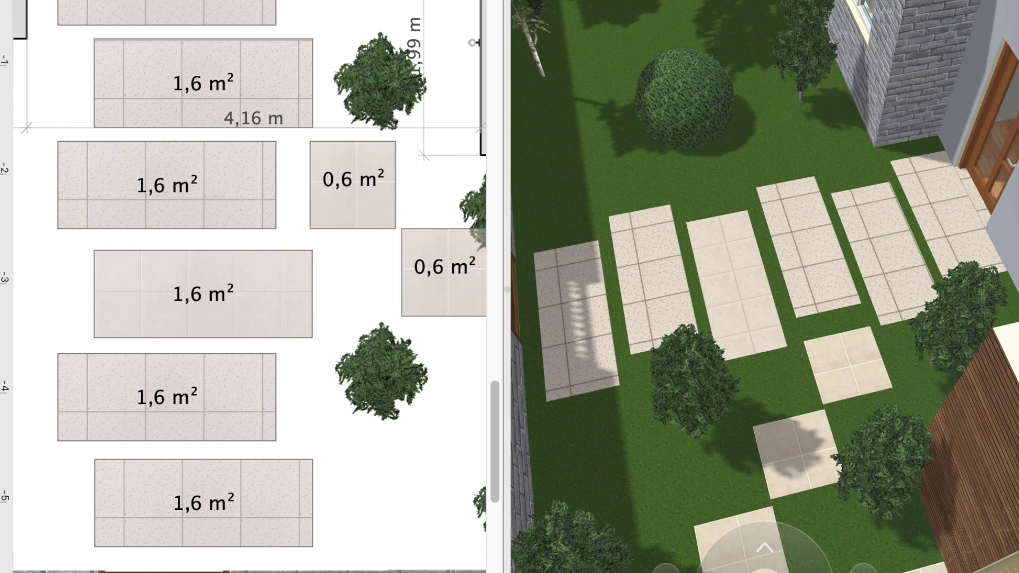
{"action": "left_click", "coordinate": [173, 435]}
{"action": "left_click", "coordinate": [589, 355]}
{"action": "left_click", "coordinate": [780, 297]}
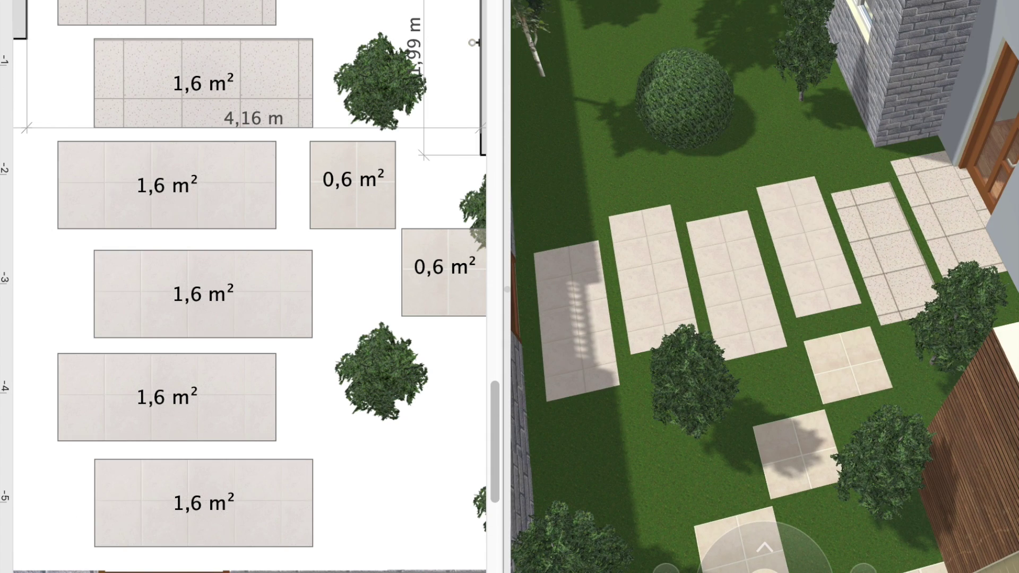
{"action": "left_click", "coordinate": [904, 255]}
{"action": "left_click", "coordinate": [924, 220]}
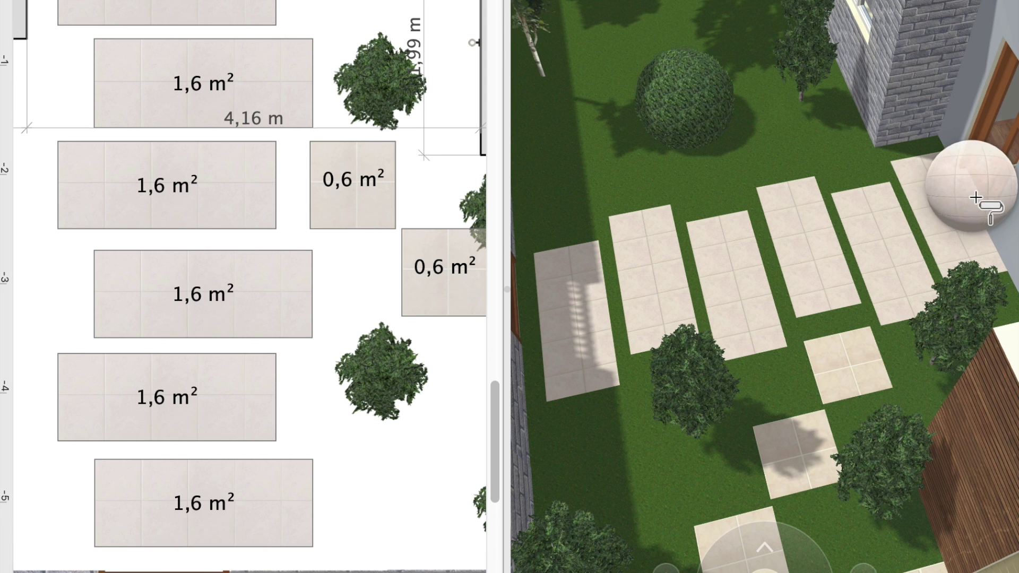
Step: Paint the small 0,6 m² stepping stones with plain grey stone
{"action": "scroll", "coordinate": [824, 443], "scroll_direction": "down", "scroll_amount": 5}
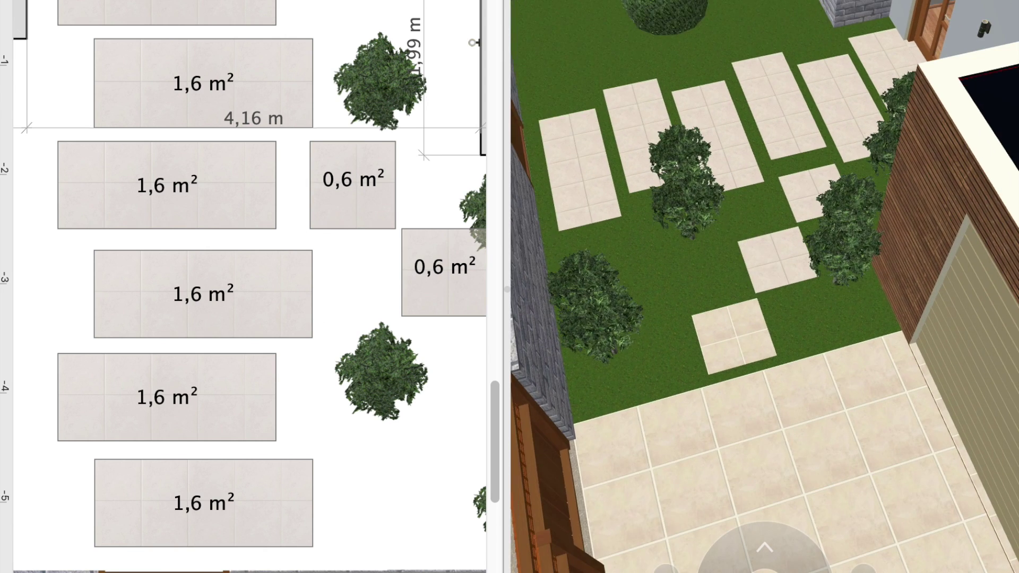
{"action": "scroll", "coordinate": [52, 478], "scroll_direction": "down", "scroll_amount": 2}
{"action": "scroll", "coordinate": [52, 478], "scroll_direction": "up", "scroll_amount": 1}
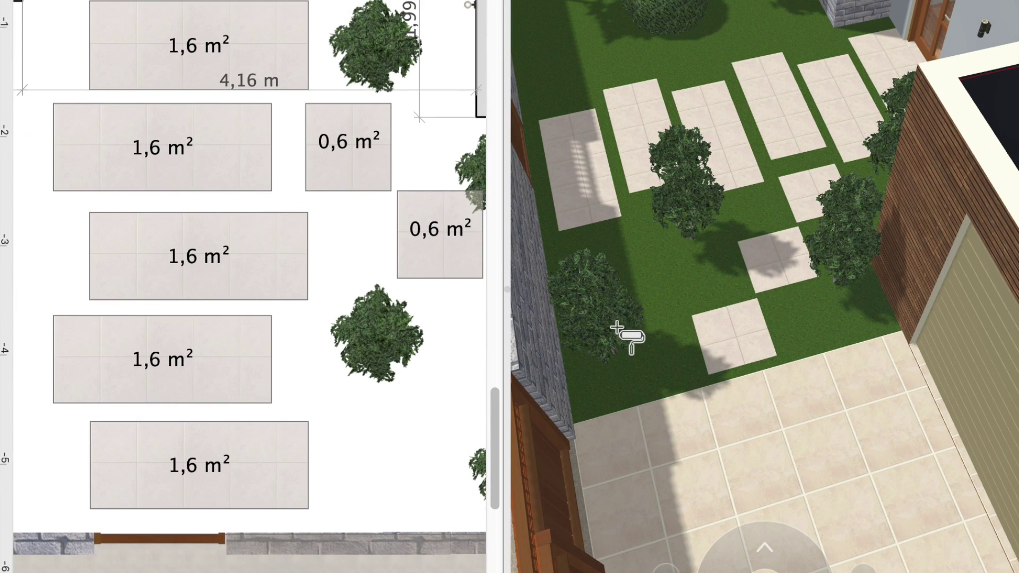
{"action": "left_click", "coordinate": [784, 260]}
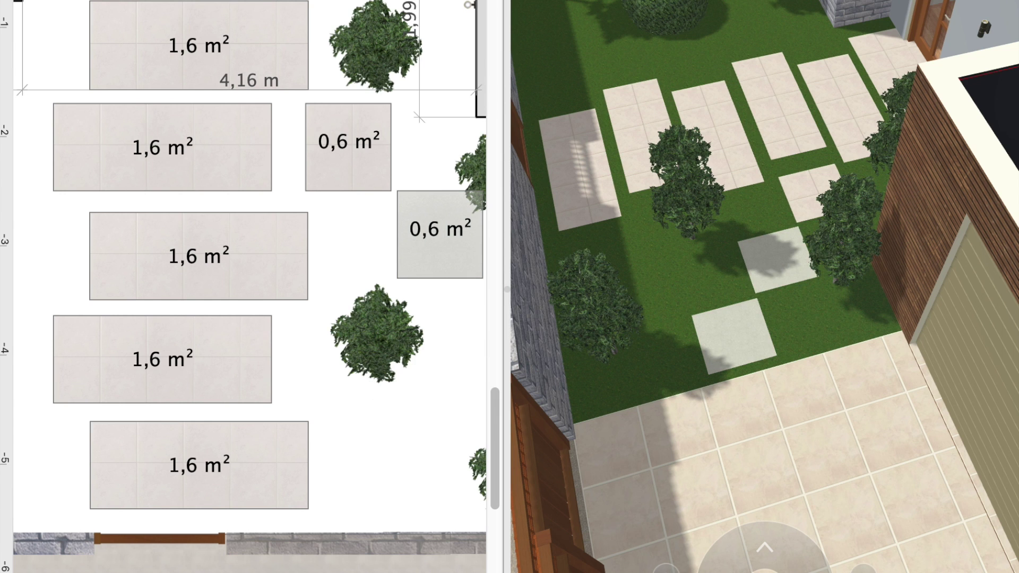
{"action": "left_click", "coordinate": [732, 344]}
{"action": "mouse_move", "coordinate": [750, 329]}
{"action": "left_mouse_down"}
{"action": "mouse_move", "coordinate": [777, 263]}
{"action": "mouse_move", "coordinate": [767, 289]}
{"action": "left_mouse_up"}
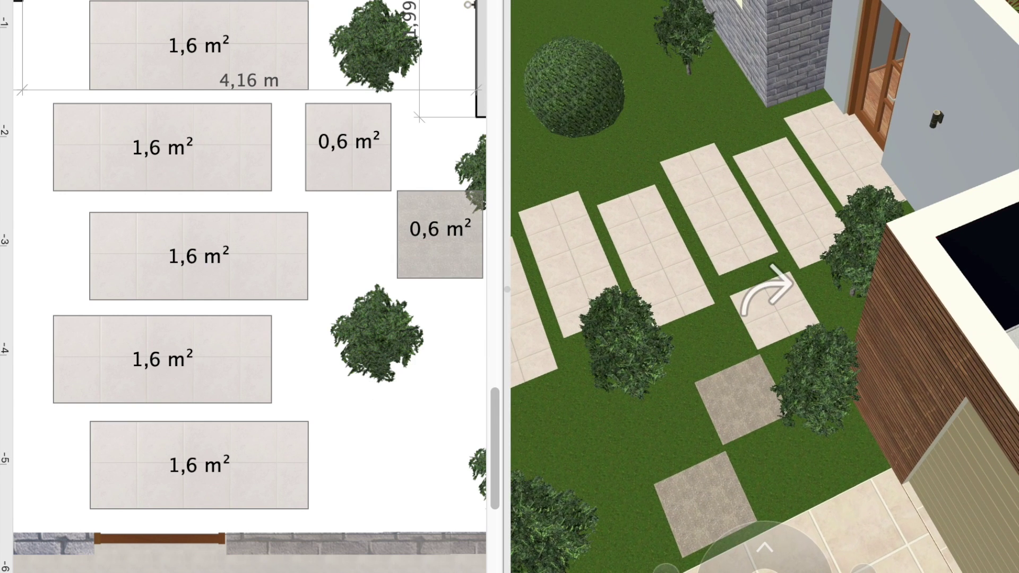
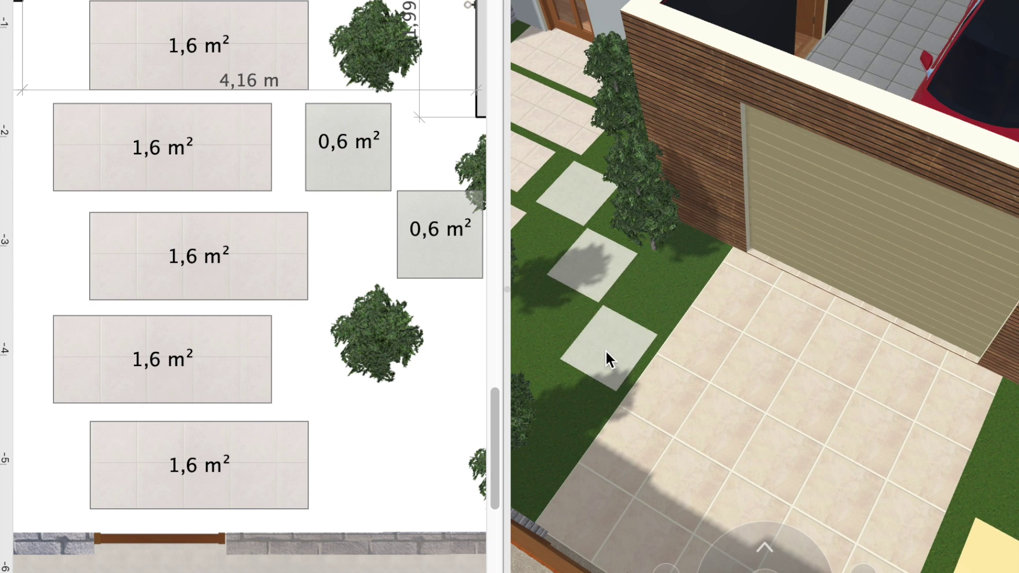
Step: Apply the grey tile texture to the driveway and the first yellow stepping stones
{"action": "left_click_drag", "start_coordinate": [587, 237], "coordinate": [616, 194]}
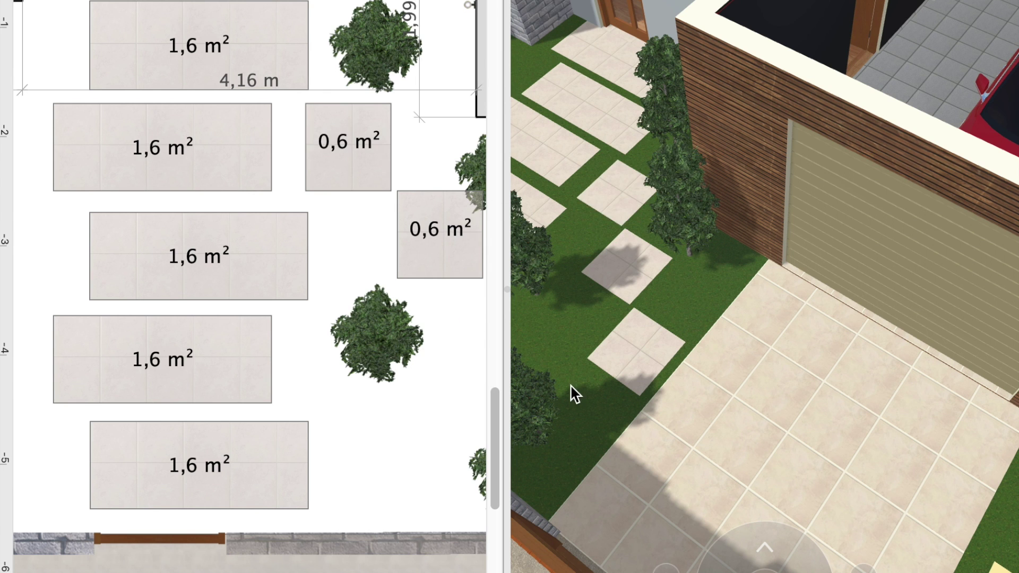
{"action": "left_click_drag", "start_coordinate": [671, 284], "coordinate": [754, 369]}
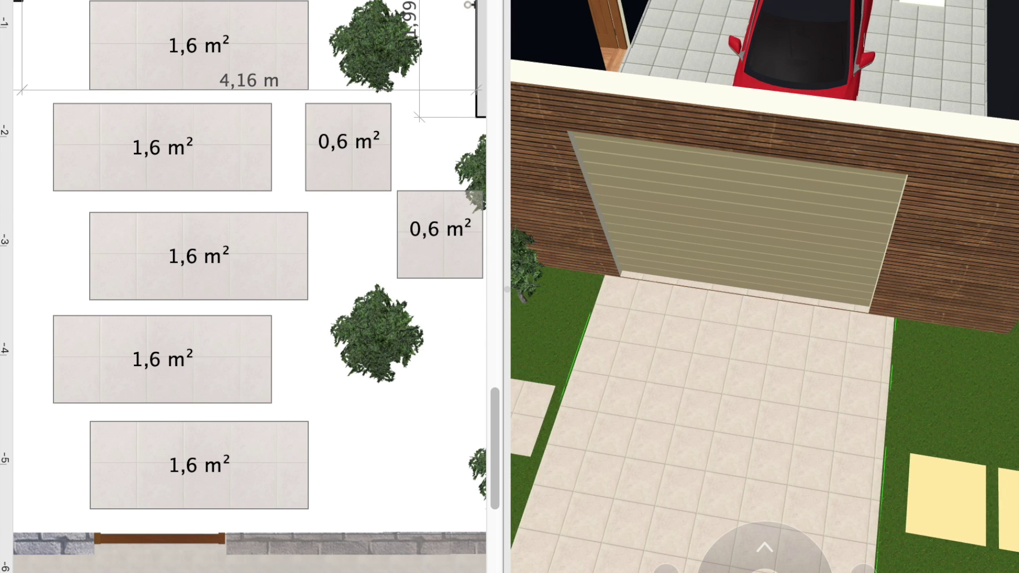
{"action": "key", "text": "Return"}
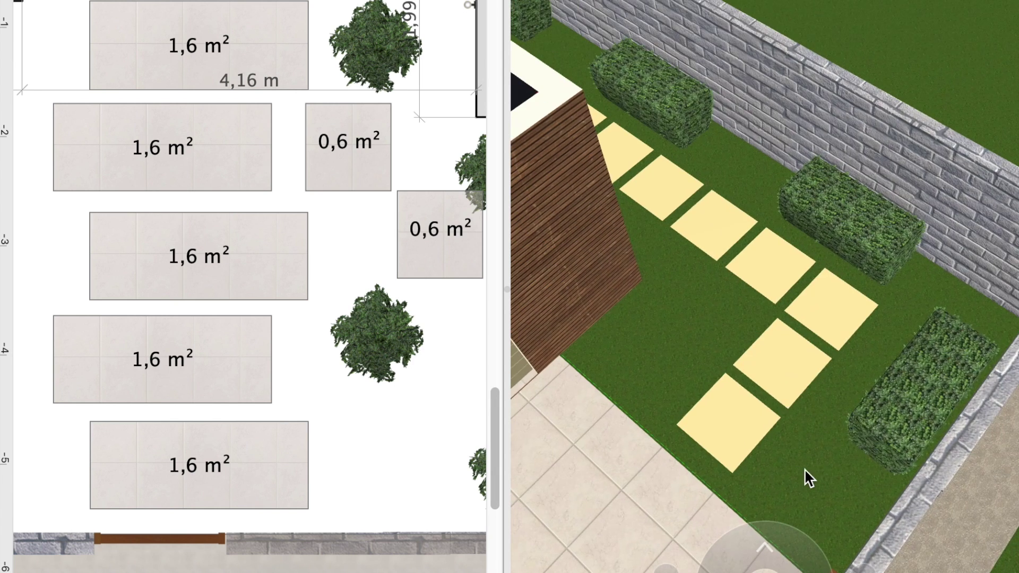
{"action": "left_click_drag", "start_coordinate": [801, 477], "coordinate": [739, 421]}
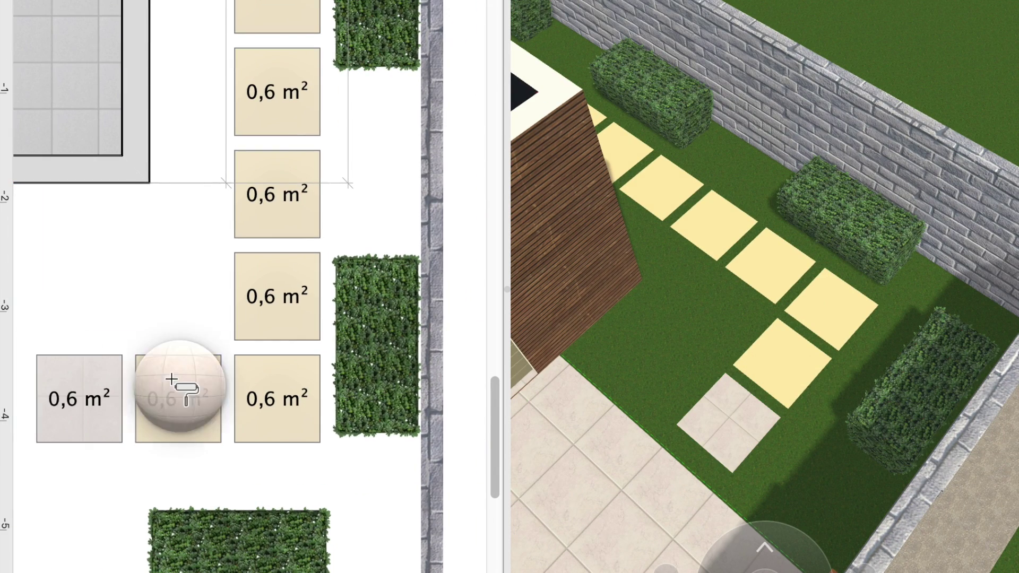
{"action": "left_click_drag", "start_coordinate": [170, 386], "coordinate": [179, 398]}
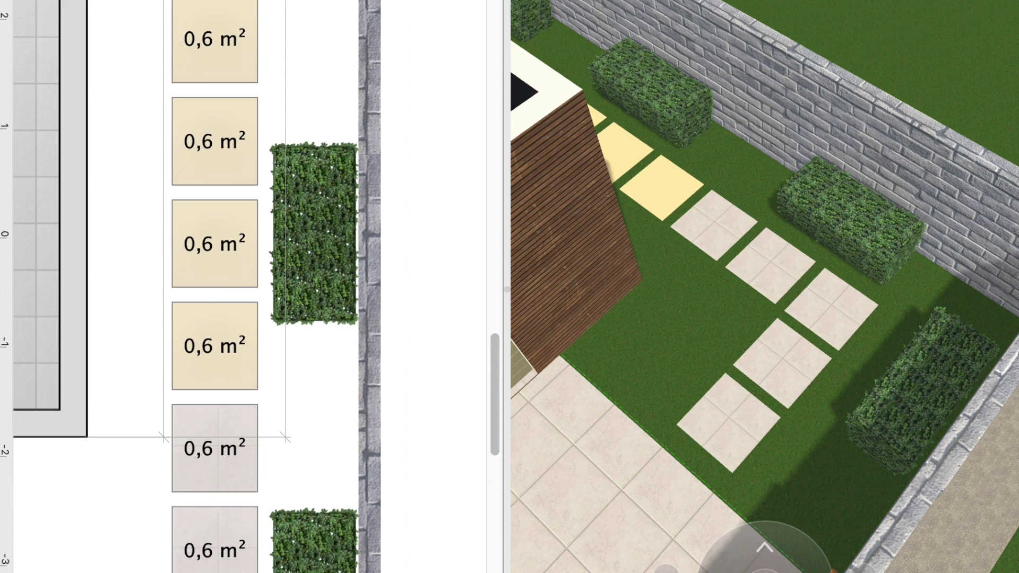
{"action": "left_click", "coordinate": [242, 220]}
{"action": "left_click", "coordinate": [202, 223]}
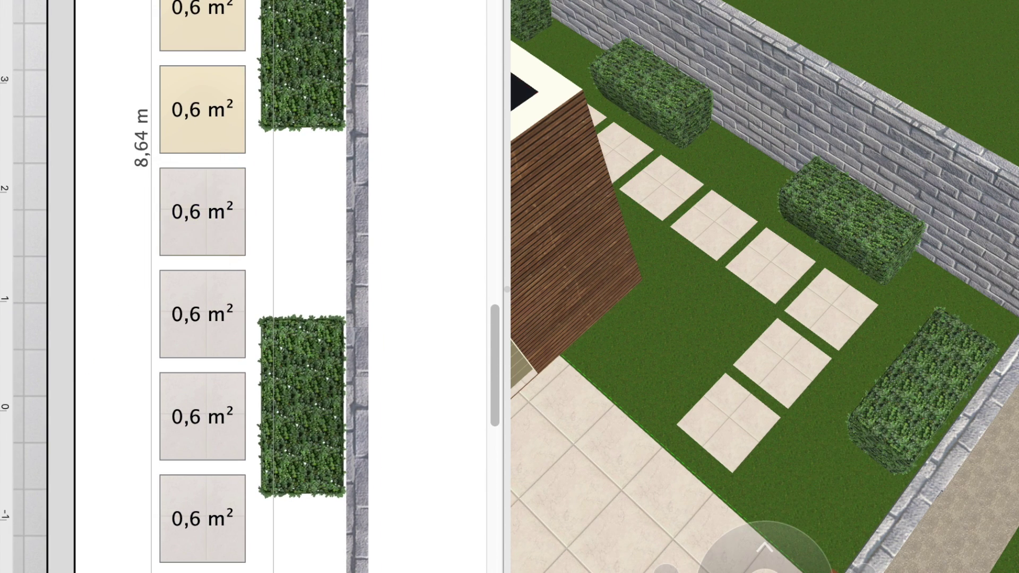
Step: Retile the remaining yellow 0,6 m² stones and the 1,2 m² slabs in grey tile
{"action": "scroll", "coordinate": [151, 154], "scroll_direction": "up", "scroll_amount": 8}
{"action": "left_click", "coordinate": [183, 363]}
{"action": "left_click", "coordinate": [180, 244]}
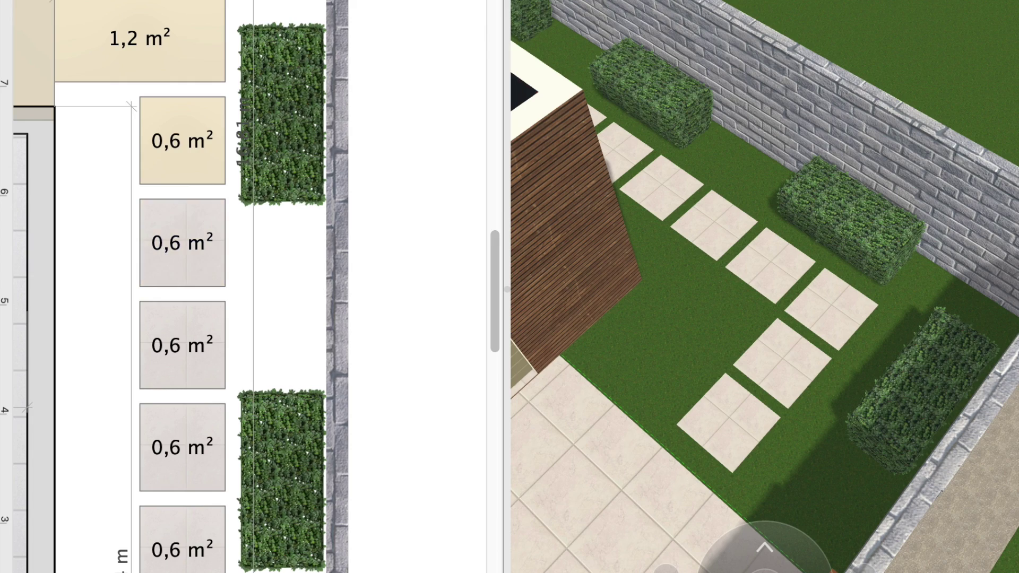
{"action": "left_click", "coordinate": [172, 153]}
{"action": "scroll", "coordinate": [171, 154], "scroll_direction": "up", "scroll_amount": 5}
{"action": "left_click", "coordinate": [214, 243]}
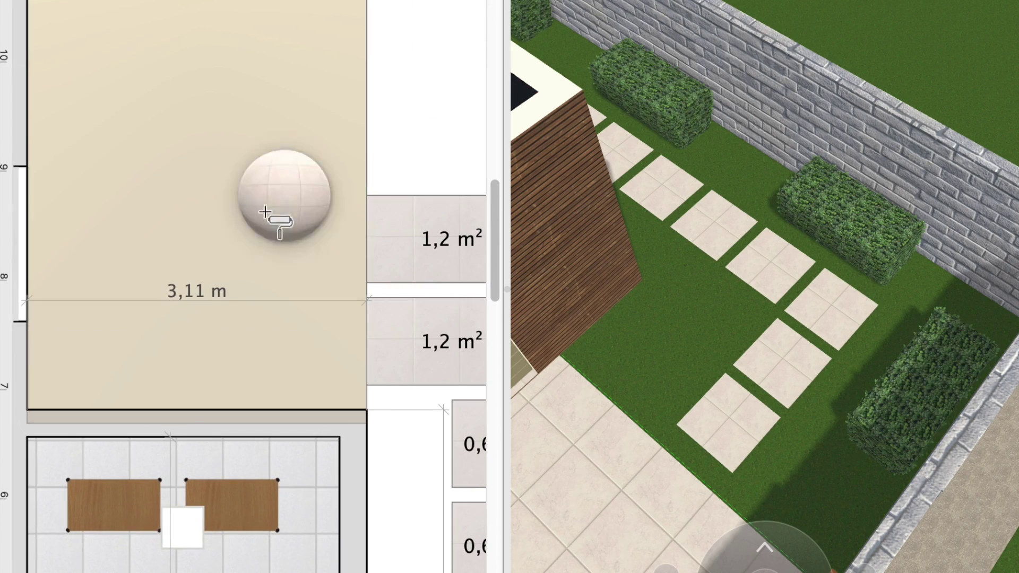
{"action": "scroll", "coordinate": [264, 206], "scroll_direction": "down", "scroll_amount": 5}
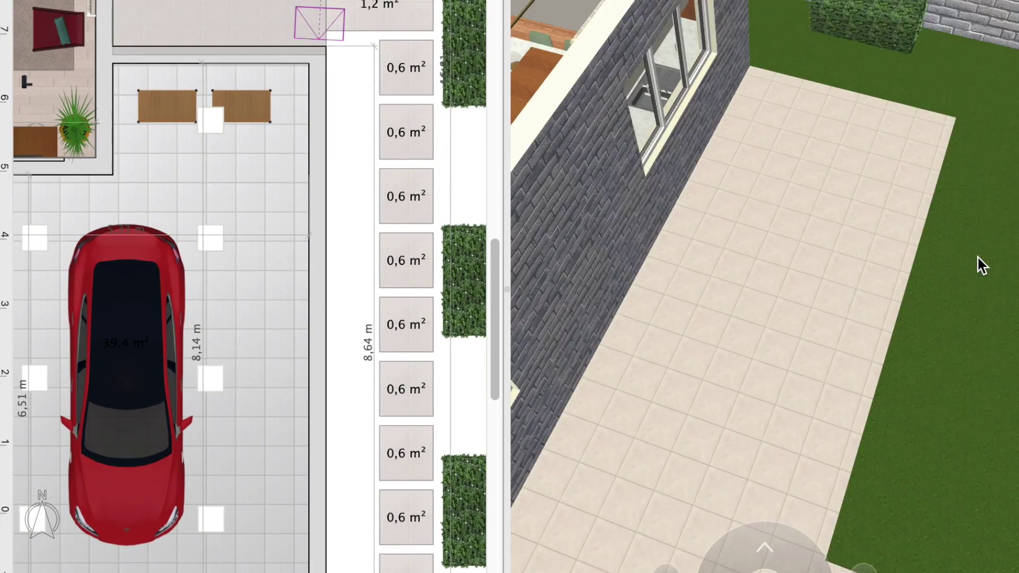
Step: Check the slab beside the garage and view the tiled stepping-stone path from above in 3D
{"action": "left_click", "coordinate": [815, 287]}
{"action": "left_click", "coordinate": [823, 403]}
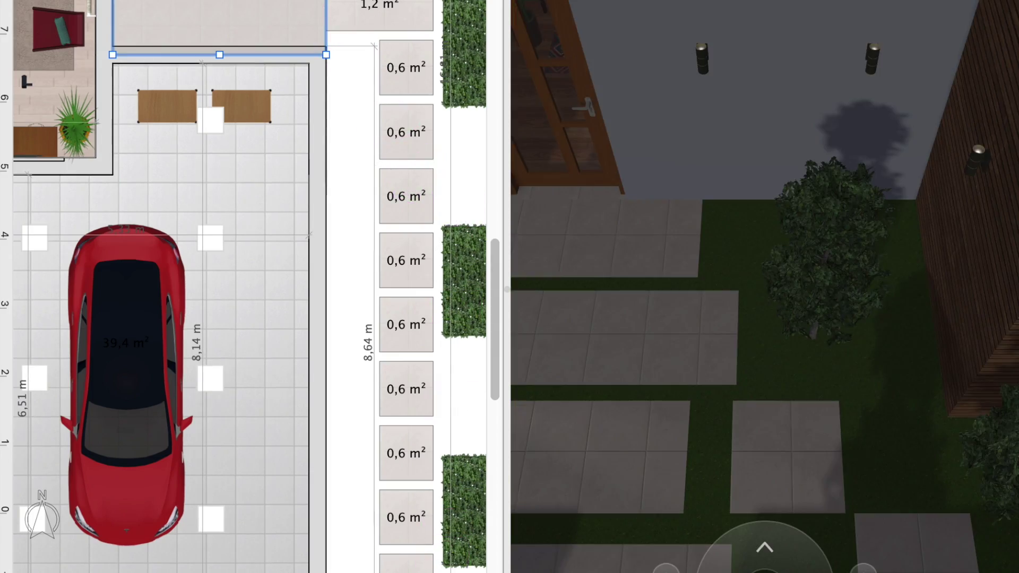
{"action": "left_click", "coordinate": [667, 402]}
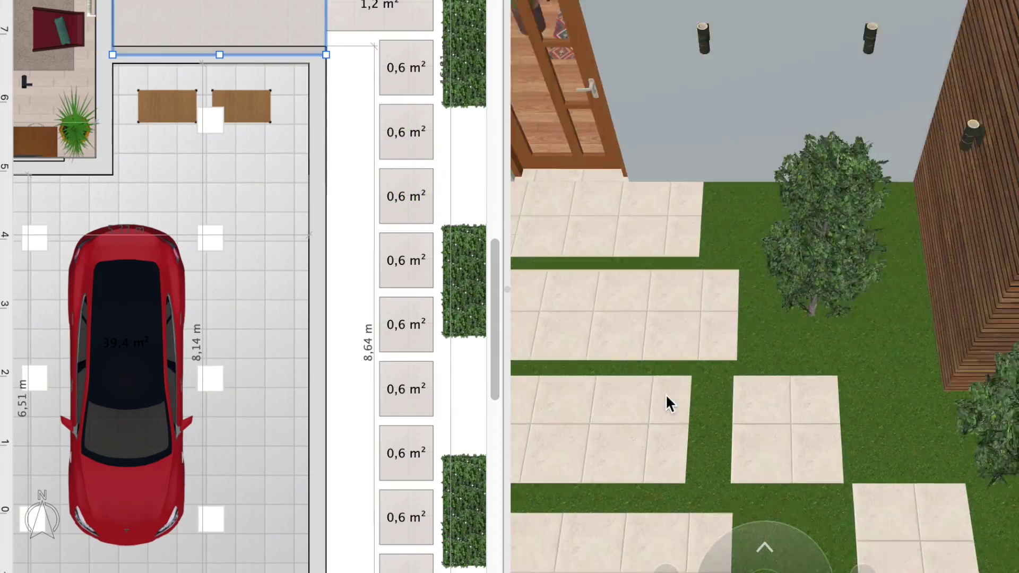
{"action": "scroll", "coordinate": [45, 307], "scroll_direction": "down", "scroll_amount": 10}
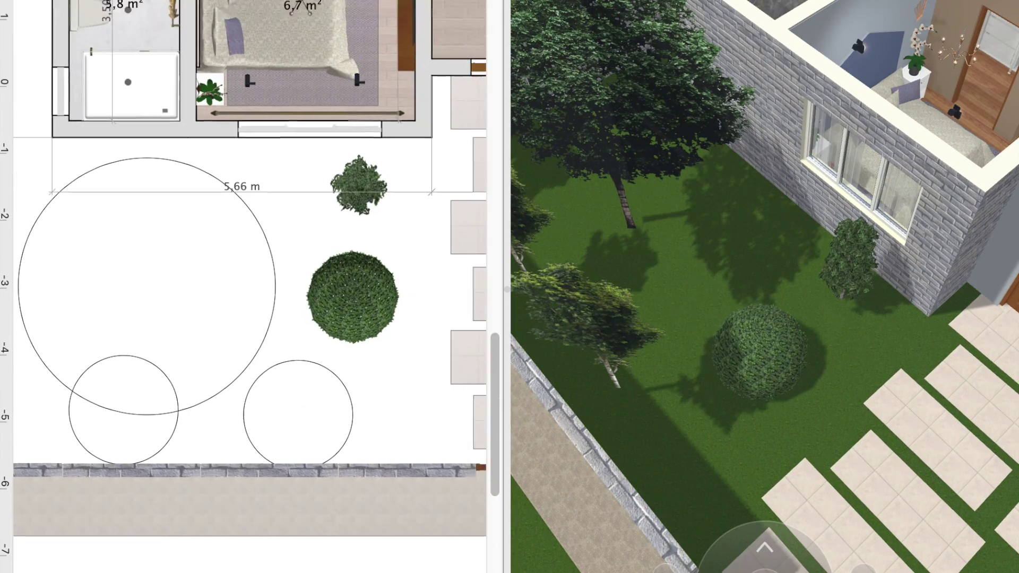
Step: Place a wall light on the house wall and bring the 3D view close to it
{"action": "scroll", "coordinate": [369, 404], "scroll_direction": "up", "scroll_amount": 10}
{"action": "left_click", "coordinate": [705, 303]}
{"action": "left_click", "coordinate": [907, 220]}
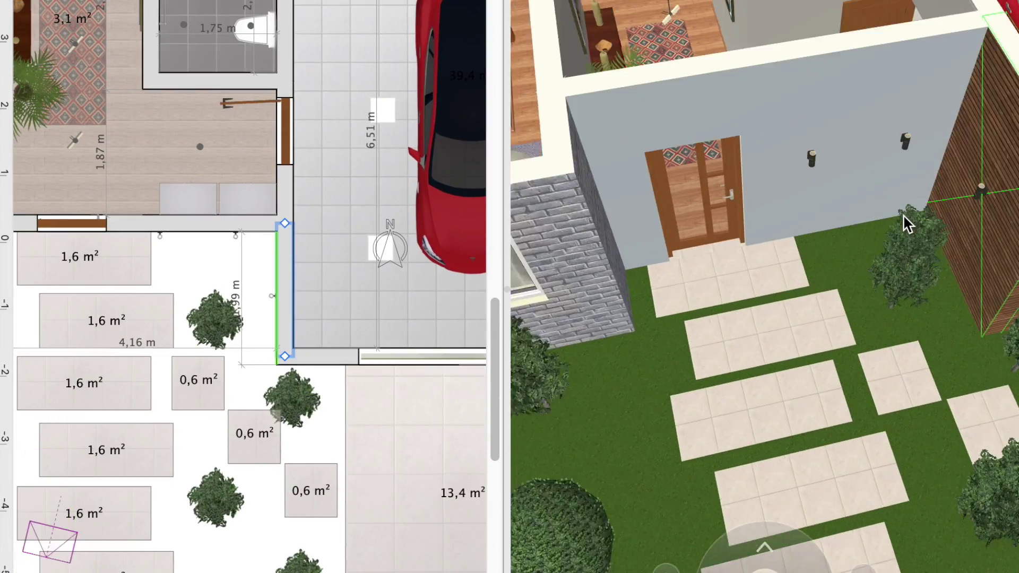
{"action": "scroll", "coordinate": [244, 282], "scroll_direction": "up", "scroll_amount": 3}
{"action": "scroll", "coordinate": [244, 282], "scroll_direction": "up", "scroll_amount": 3}
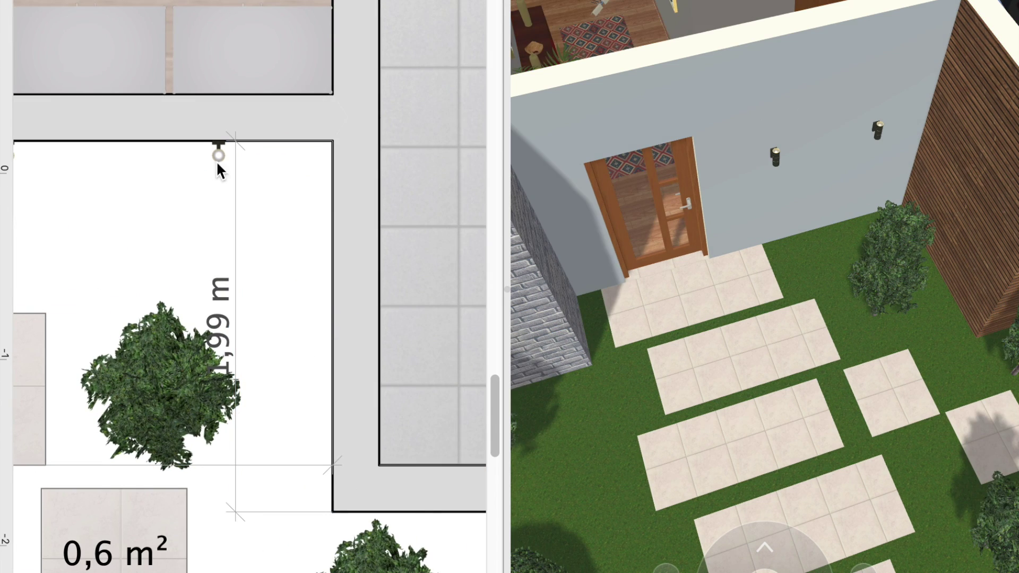
{"action": "left_click_drag", "start_coordinate": [218, 154], "coordinate": [161, 170]}
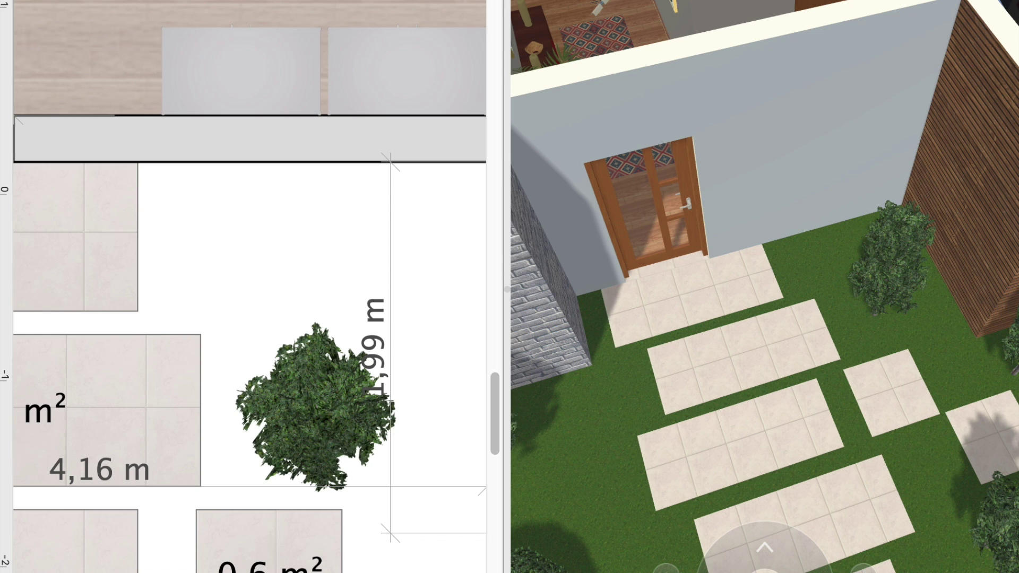
{"action": "left_click_drag", "start_coordinate": [15, 272], "coordinate": [249, 273]}
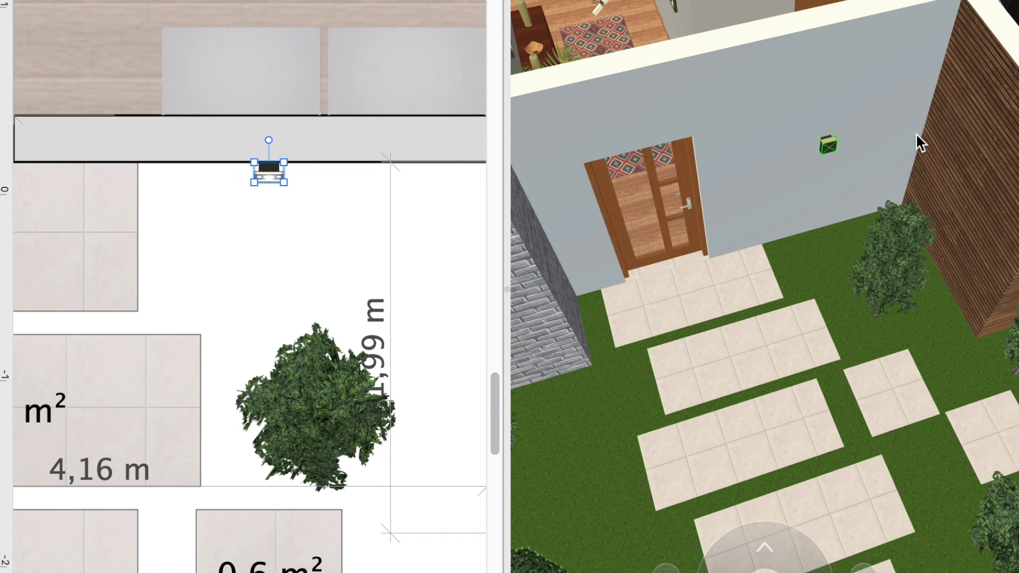
{"action": "key", "text": "ctrl+shift+v"}
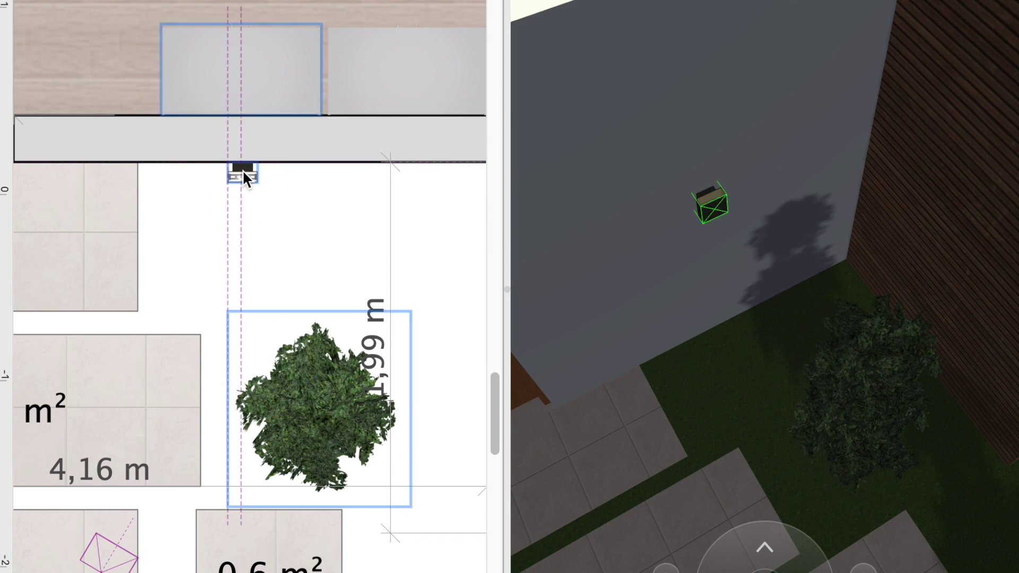
Step: Duplicate the wall light and space the copies along the house wall
{"action": "right_click", "coordinate": [176, 164]}
{"action": "left_click", "coordinate": [217, 253]}
{"action": "left_click_drag", "start_coordinate": [177, 169], "coordinate": [364, 335]}
{"action": "right_click", "coordinate": [233, 149]}
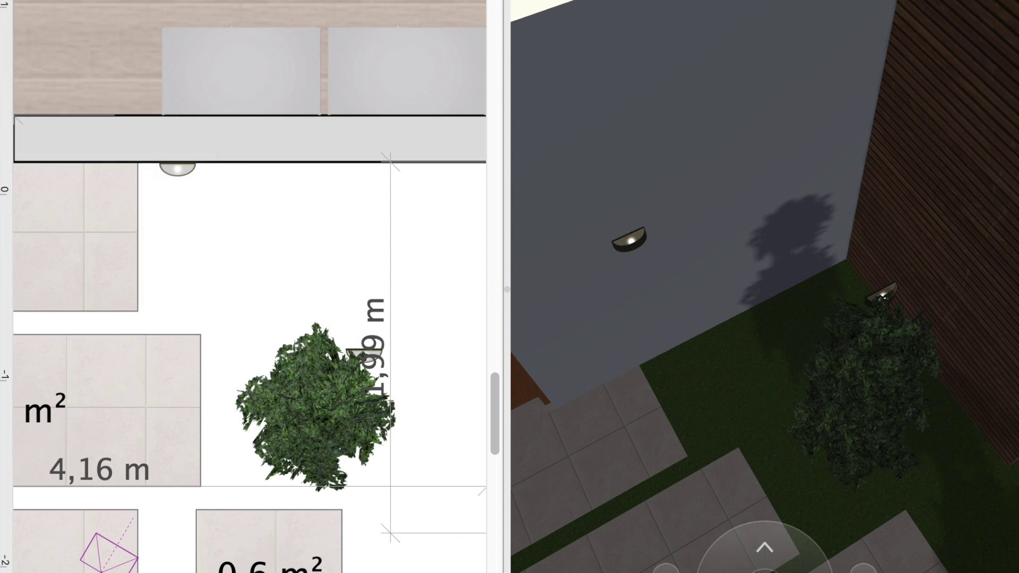
{"action": "left_click_drag", "start_coordinate": [178, 169], "coordinate": [414, 164], "text": "alt"}
{"action": "scroll", "coordinate": [375, 182], "scroll_direction": "down", "scroll_amount": 2}
{"action": "scroll", "coordinate": [355, 182], "scroll_direction": "down", "scroll_amount": 2}
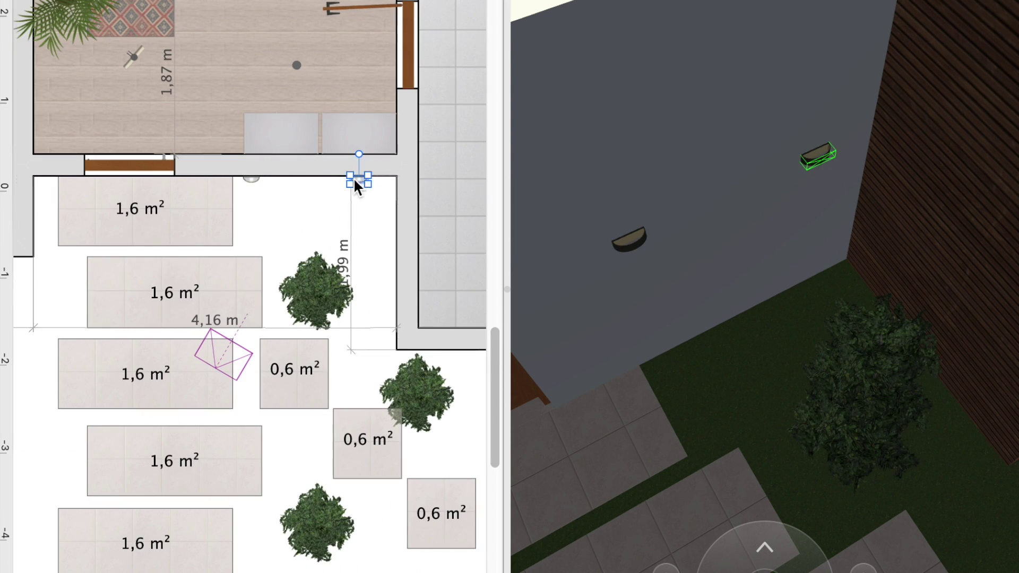
Step: Copy a wall light onto another wall and rotate it to face the wall
{"action": "left_click_drag", "start_coordinate": [347, 179], "coordinate": [374, 252], "text": "alt"}
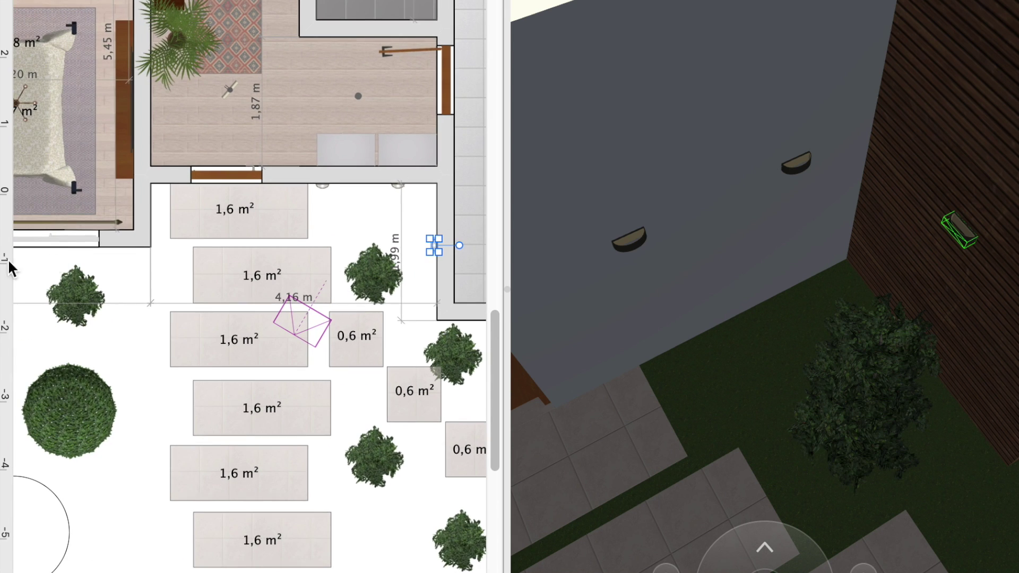
{"action": "left_click_drag", "start_coordinate": [390, 257], "coordinate": [175, 218], "text": "alt"}
{"action": "scroll", "coordinate": [164, 212], "scroll_direction": "up", "scroll_amount": 2}
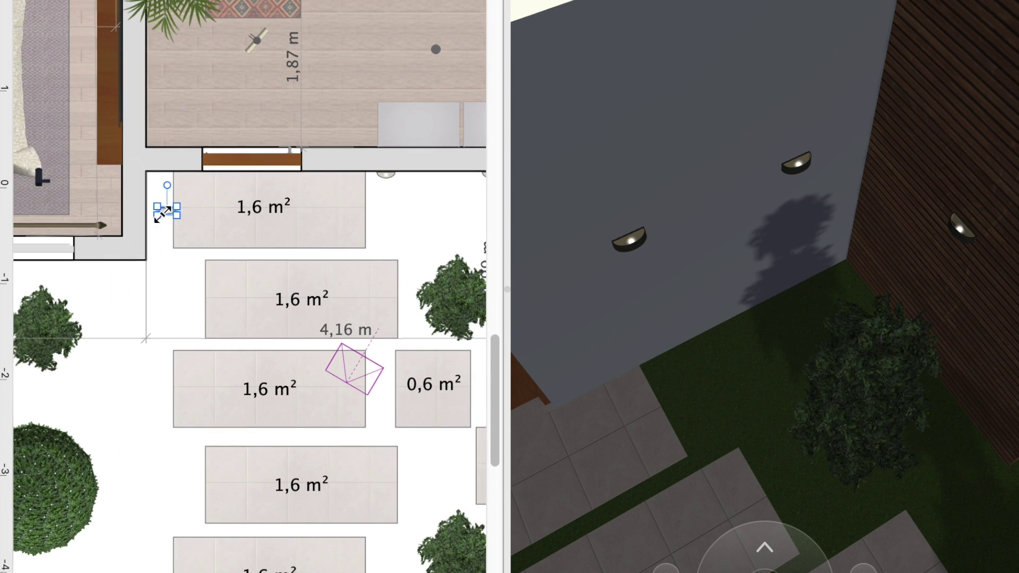
{"action": "scroll", "coordinate": [167, 210], "scroll_direction": "up", "scroll_amount": 1}
{"action": "scroll", "coordinate": [167, 209], "scroll_direction": "up", "scroll_amount": 1}
{"action": "mouse_move", "coordinate": [163, 203]}
{"action": "left_mouse_down"}
{"action": "mouse_move", "coordinate": [157, 188]}
{"action": "mouse_move", "coordinate": [179, 215]}
{"action": "mouse_move", "coordinate": [159, 212]}
{"action": "left_mouse_up"}
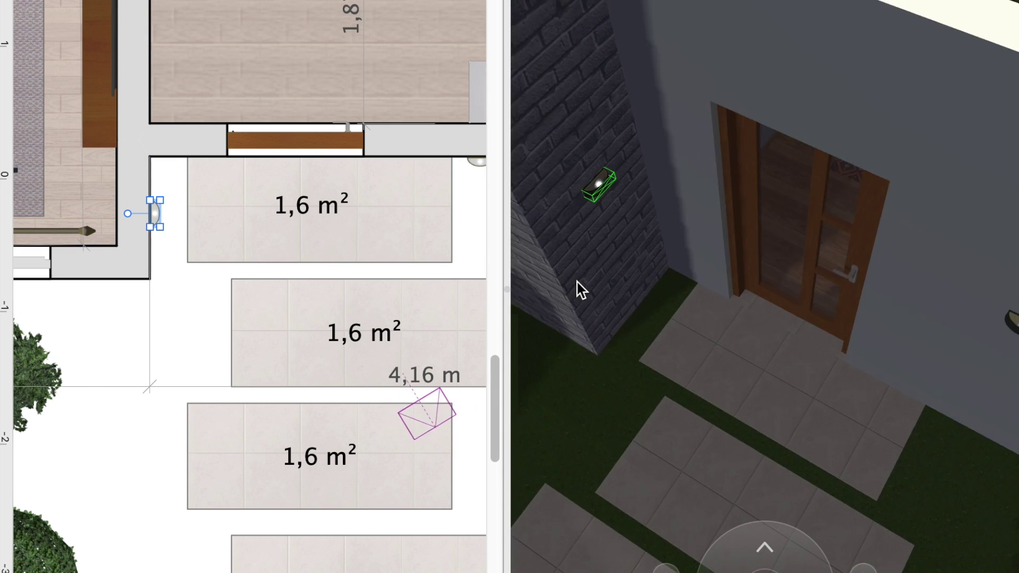
Step: Walk the 3D camera toward the glass door and reposition the visitor camera in the plan
{"action": "left_click_drag", "start_coordinate": [581, 289], "coordinate": [678, 255]}
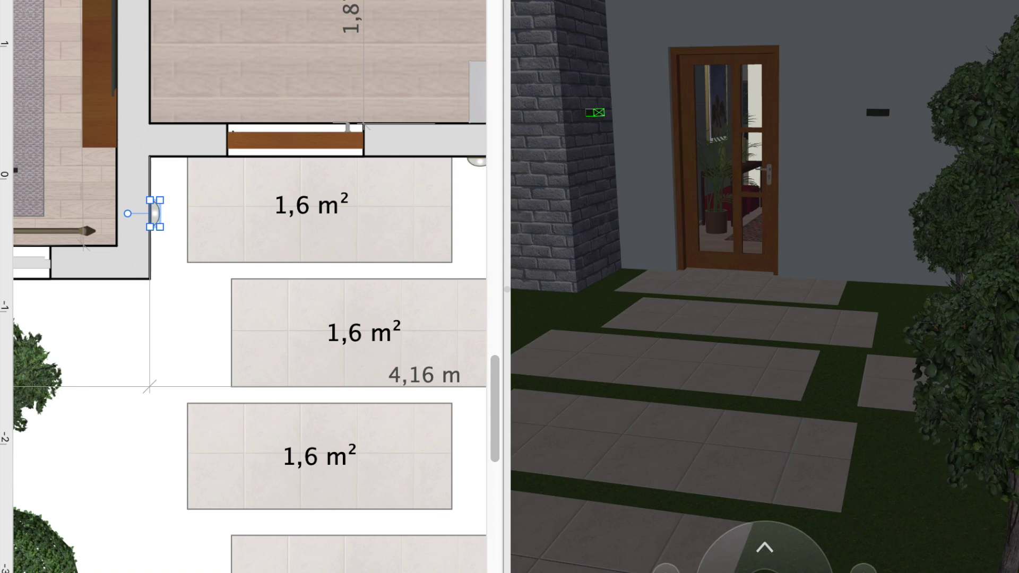
{"action": "key", "text": "Up"}
{"action": "key", "text": "Up"}
{"action": "key", "text": "Up"}
{"action": "key", "text": "Up"}
{"action": "key", "text": "Up"}
{"action": "key", "text": "Up"}
{"action": "key", "text": "Up"}
{"action": "key", "text": "Up"}
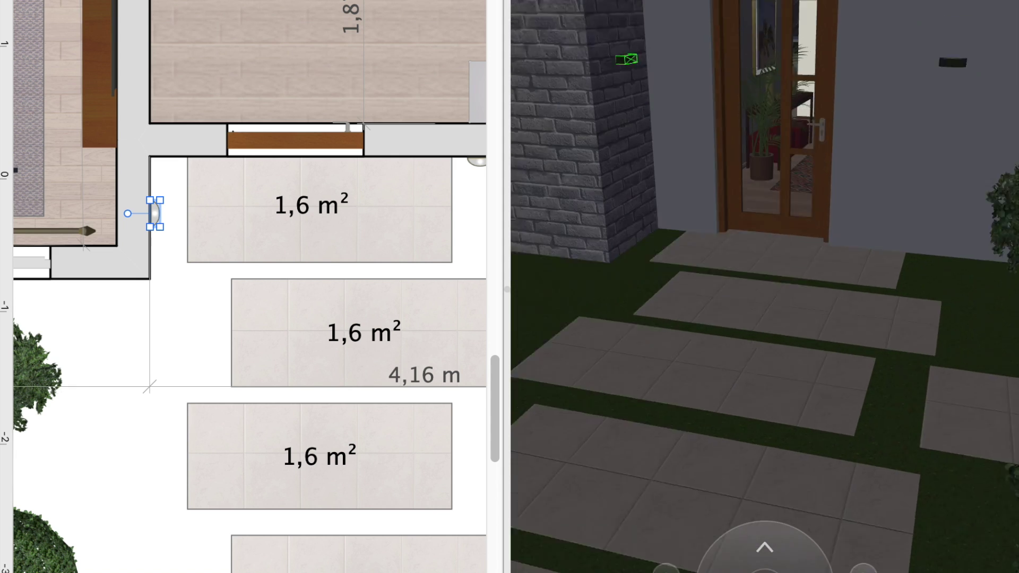
{"action": "key", "text": "Left"}
{"action": "key", "text": "Left"}
{"action": "key", "text": "Left"}
{"action": "key", "text": "Left"}
{"action": "key", "text": "Left"}
{"action": "key", "text": "Left"}
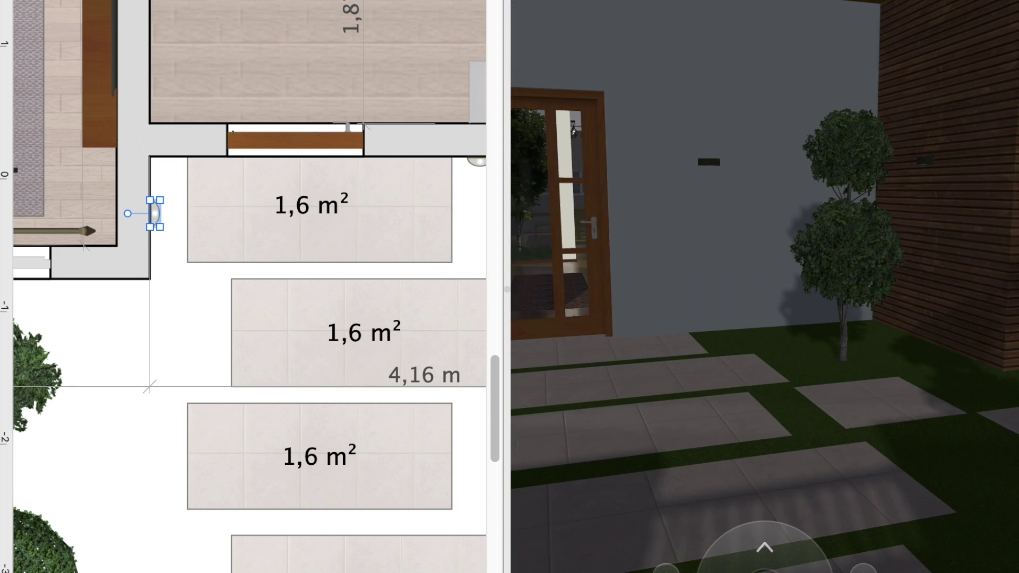
{"action": "key", "text": "Right"}
{"action": "key", "text": "Right"}
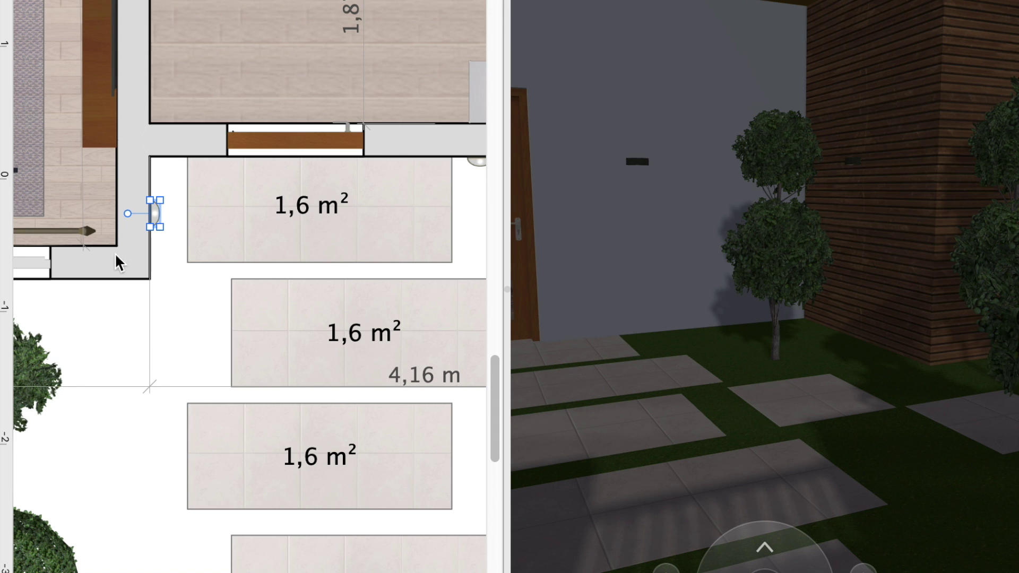
{"action": "scroll", "coordinate": [291, 266], "scroll_direction": "down", "scroll_amount": 3}
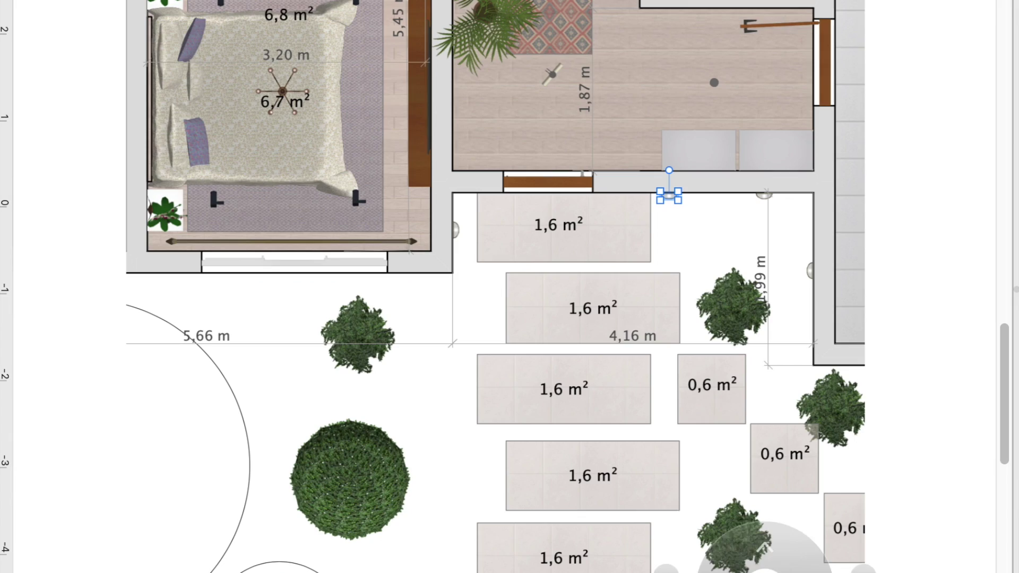
{"action": "left_click_drag", "start_coordinate": [670, 195], "coordinate": [756, 281]}
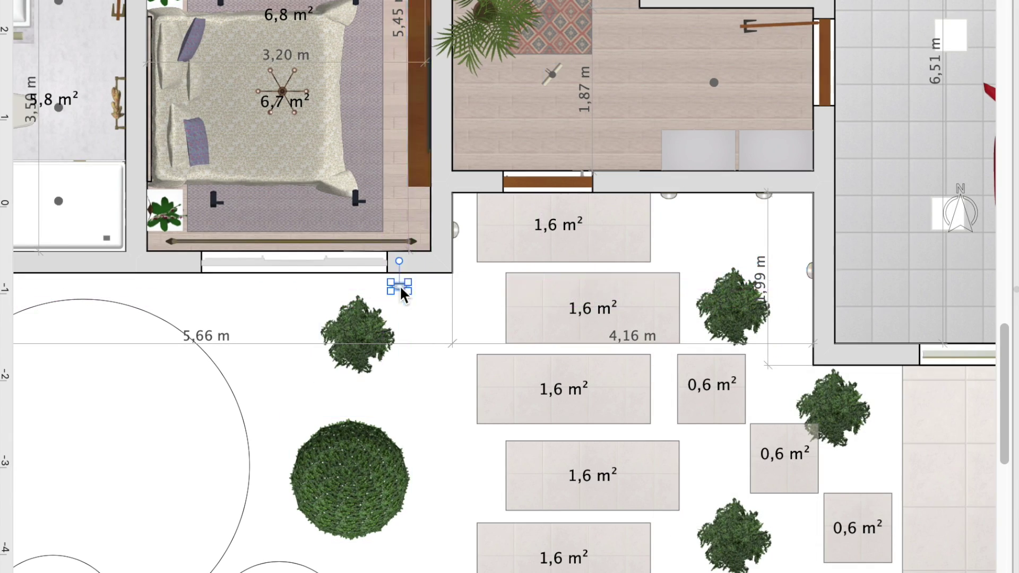
Step: Drag the wall lamp onto the garage's lower wall, left of the garage door
{"action": "scroll", "coordinate": [108, 281], "scroll_direction": "left", "scroll_amount": 5}
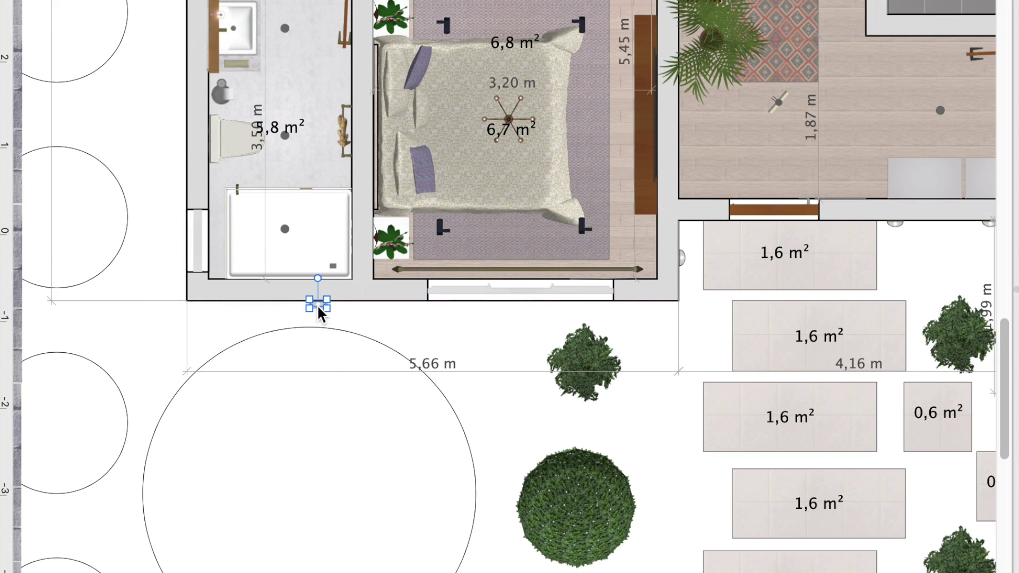
{"action": "scroll", "coordinate": [364, 398], "scroll_direction": "down", "scroll_amount": 2}
{"action": "scroll", "coordinate": [364, 398], "scroll_direction": "right", "scroll_amount": 3}
{"action": "scroll", "coordinate": [203, 33], "scroll_direction": "down", "scroll_amount": 2}
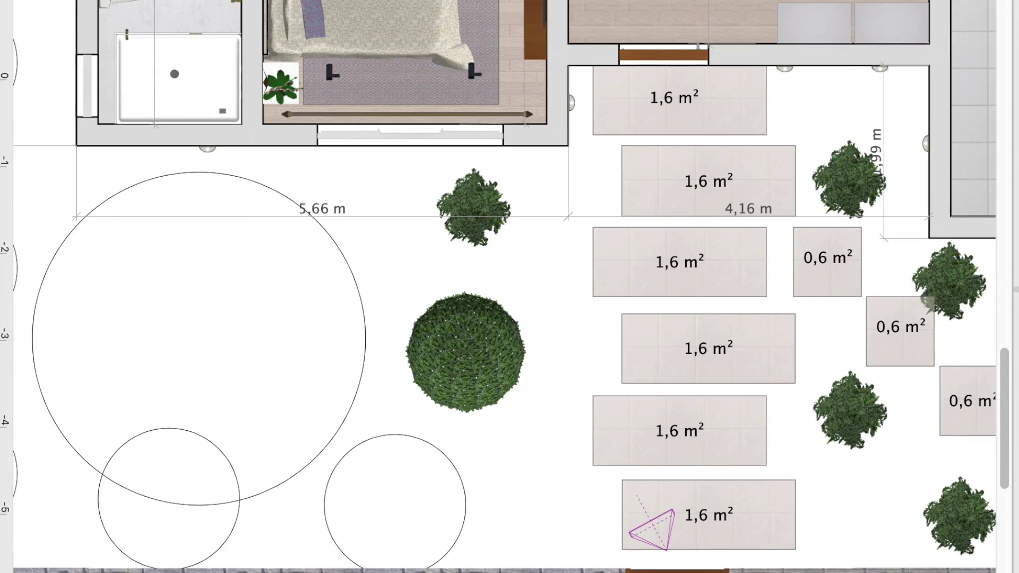
{"action": "scroll", "coordinate": [539, 269], "scroll_direction": "right", "scroll_amount": 10}
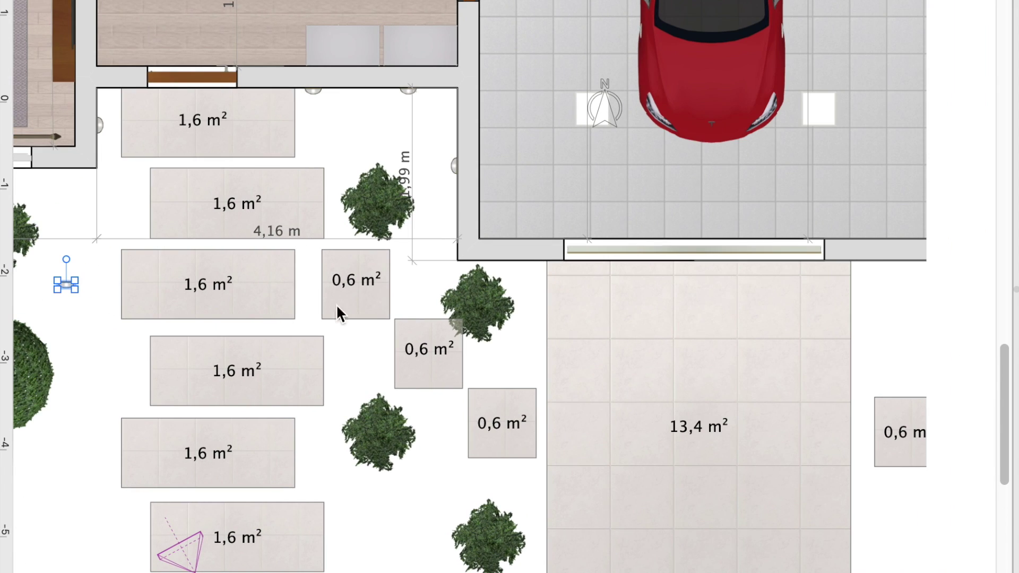
{"action": "left_click_drag", "start_coordinate": [66, 281], "coordinate": [507, 265]}
{"action": "scroll", "coordinate": [767, 243], "scroll_direction": "up", "scroll_amount": 2, "text": "ctrl"}
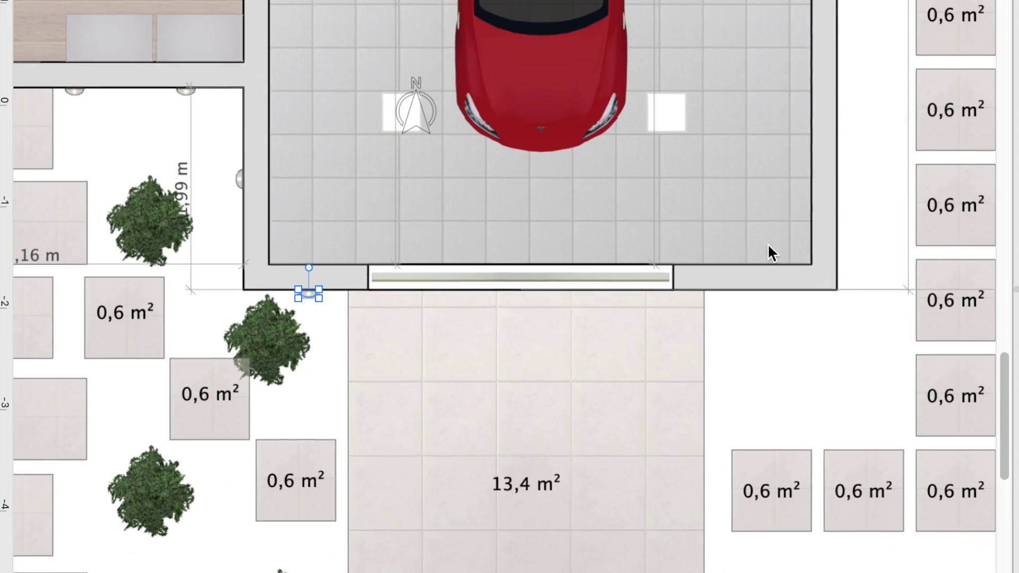
{"action": "scroll", "coordinate": [768, 243], "scroll_direction": "up", "scroll_amount": 1, "text": "ctrl"}
{"action": "left_click", "coordinate": [195, 304]}
{"action": "right_click", "coordinate": [193, 304]}
Step: Duplicate the wall lamp to the right of the garage door and recentre the door
{"action": "left_click", "coordinate": [230, 390]}
{"action": "left_click_drag", "start_coordinate": [317, 429], "coordinate": [768, 305]}
{"action": "left_click_drag", "start_coordinate": [567, 284], "coordinate": [582, 285]}
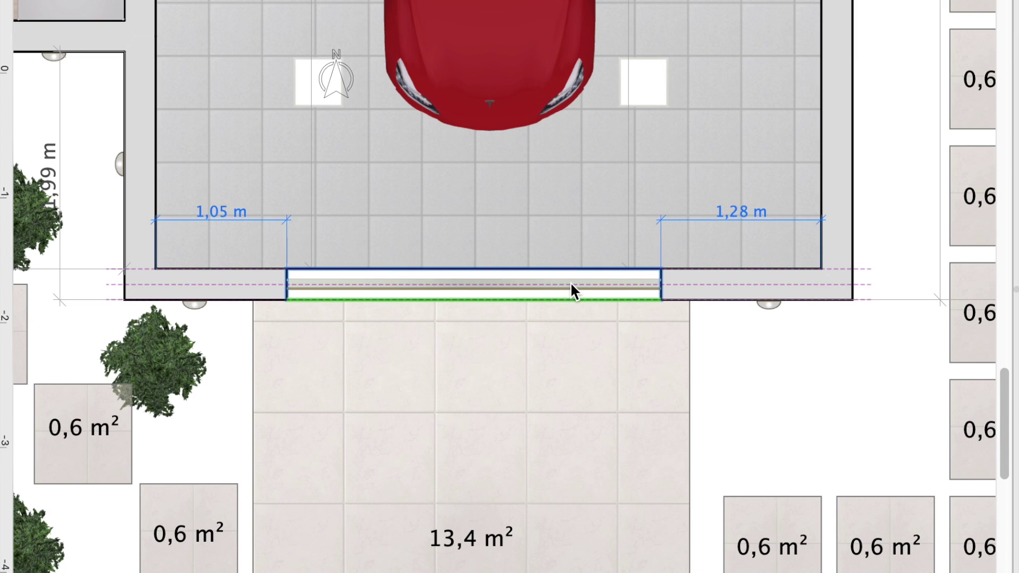
{"action": "left_click_drag", "start_coordinate": [581, 284], "coordinate": [585, 284]}
Step: Refit the driveway paving to 13,8 m² and add a post lamp beside the driveway
{"action": "left_click", "coordinate": [581, 371]}
{"action": "left_click_drag", "start_coordinate": [690, 537], "coordinate": [713, 539]}
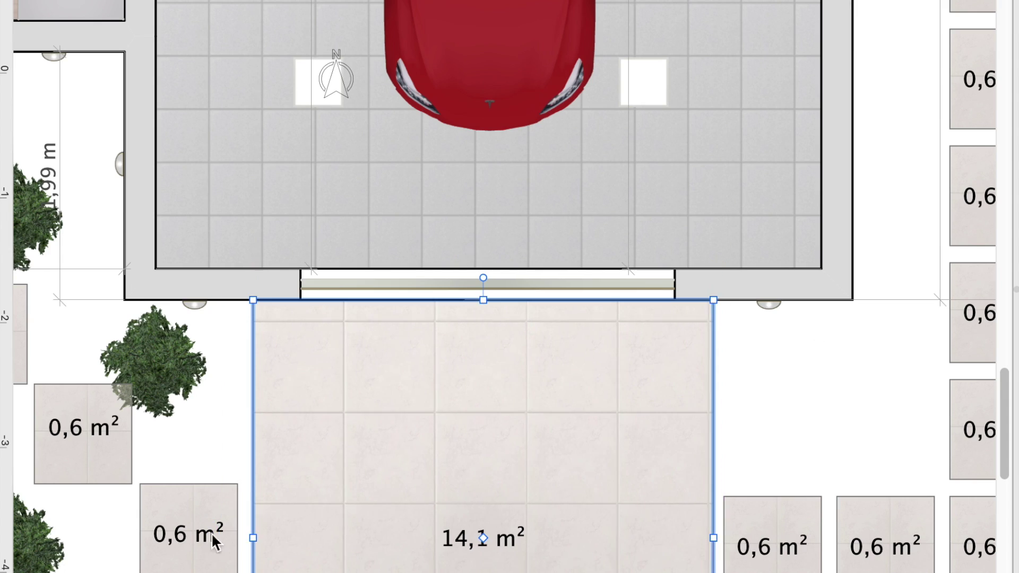
{"action": "left_click_drag", "start_coordinate": [253, 538], "coordinate": [261, 538]}
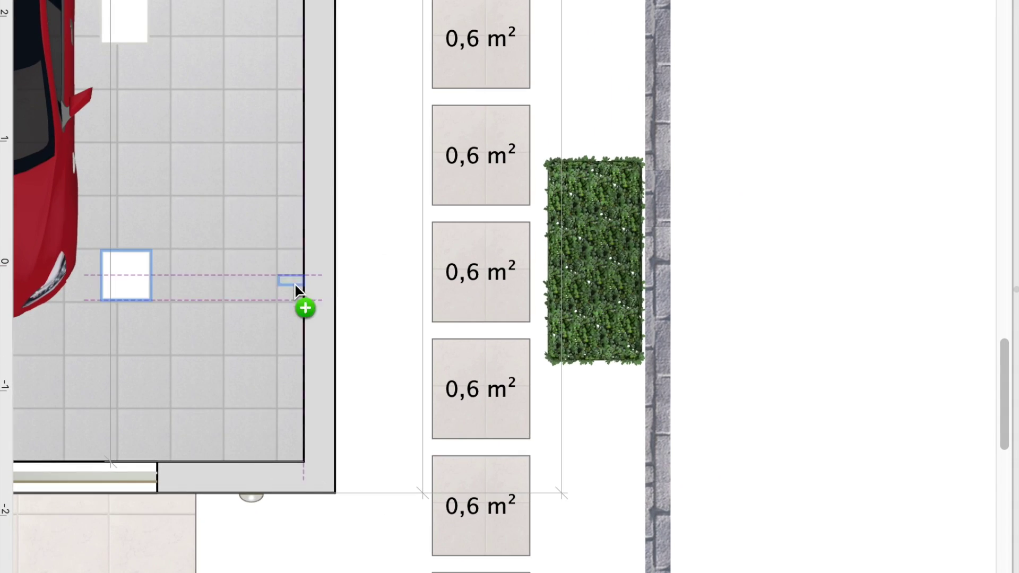
{"action": "left_click_drag", "start_coordinate": [295, 285], "coordinate": [357, 295]}
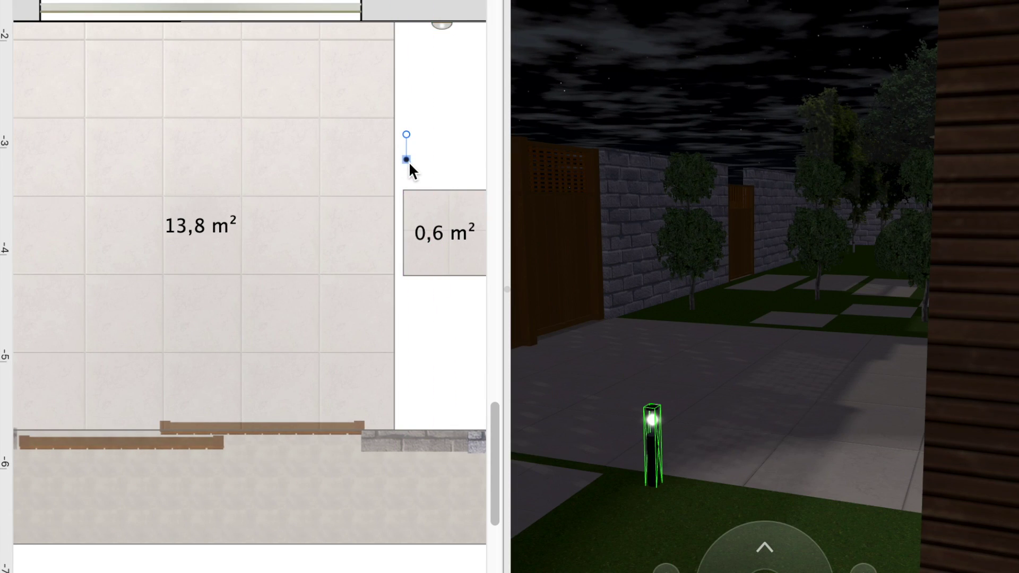
Step: Place a post lamp between the stepping stones and rotate it a quarter turn
{"action": "scroll", "coordinate": [381, 411], "scroll_direction": "up", "scroll_amount": 3}
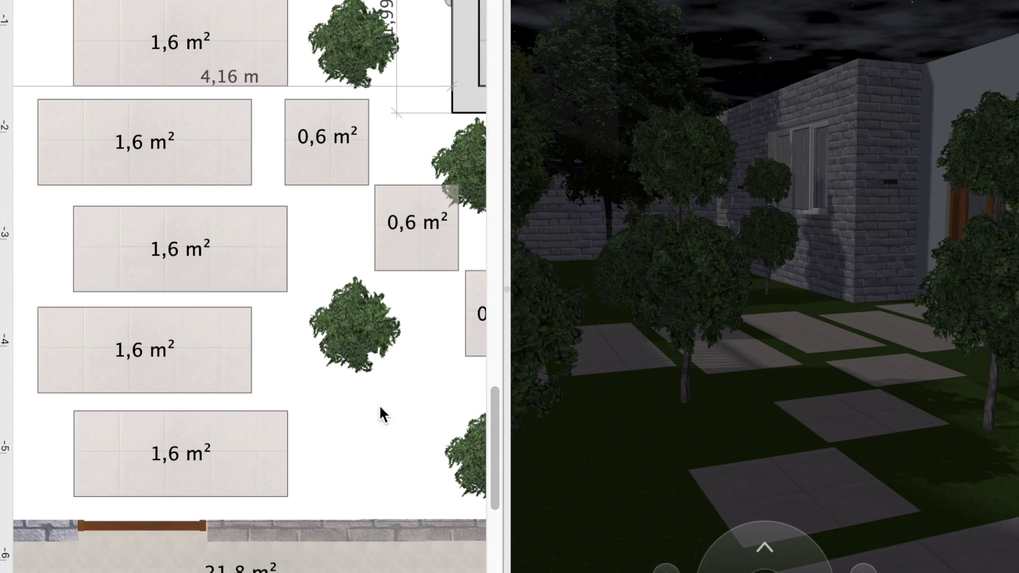
{"action": "left_click_drag", "start_coordinate": [273, 231], "coordinate": [312, 230]}
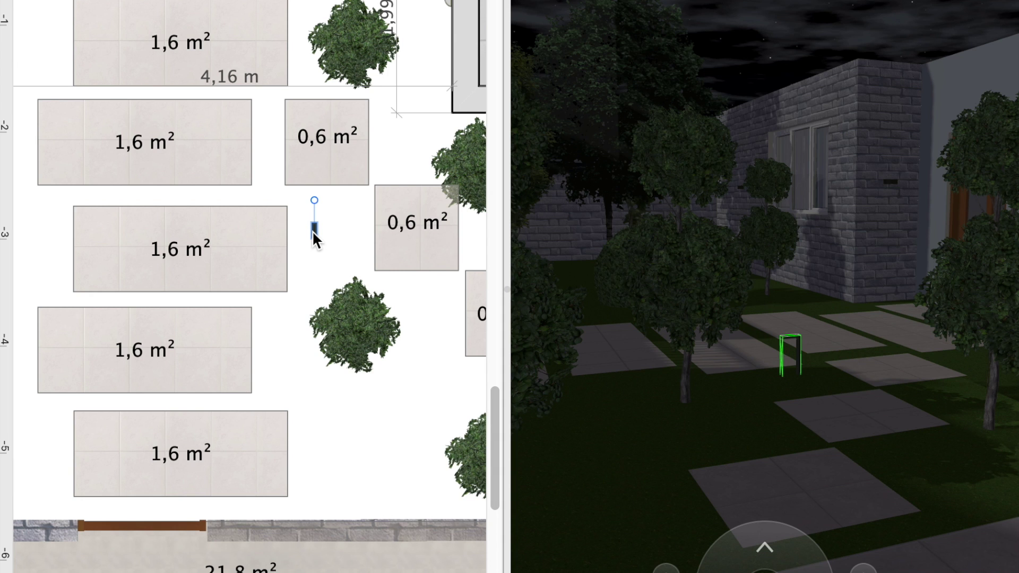
{"action": "left_click_drag", "start_coordinate": [314, 200], "coordinate": [348, 231]}
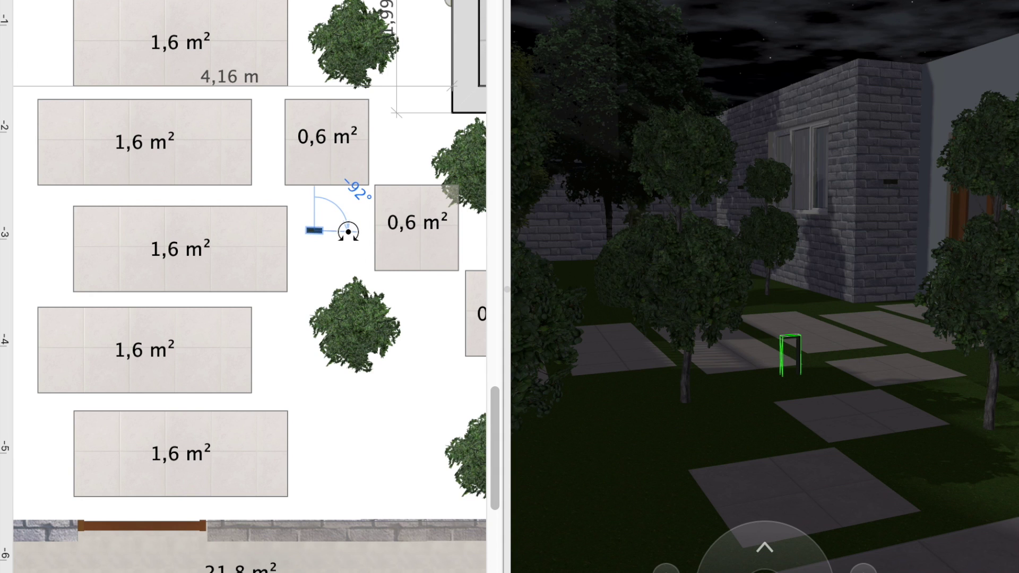
{"action": "left_click", "coordinate": [796, 337]}
{"action": "key", "text": "Left"}
{"action": "key", "text": "Left"}
{"action": "key", "text": "Left"}
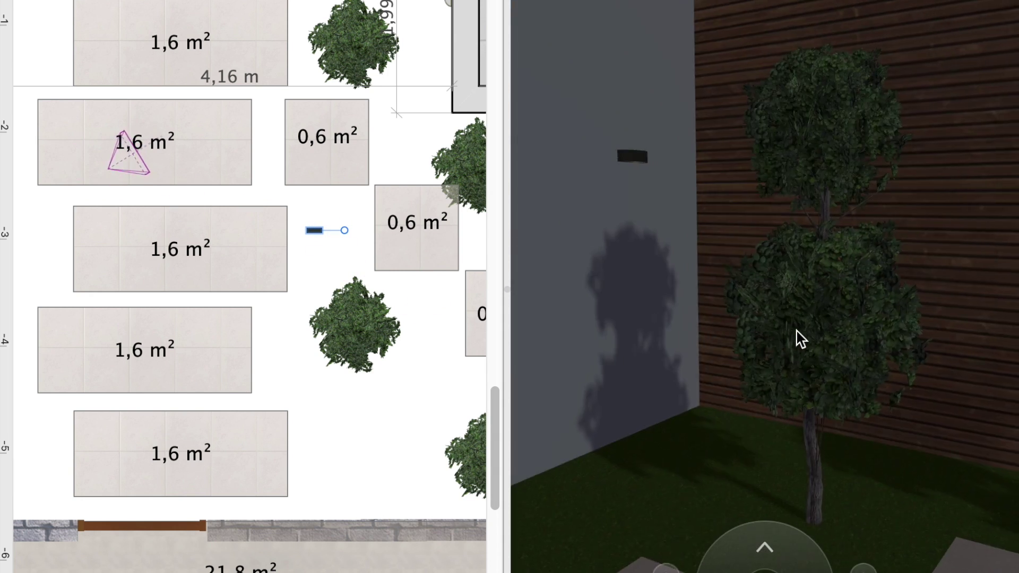
{"action": "key", "text": "Left"}
{"action": "key", "text": "Left"}
{"action": "key", "text": "Left"}
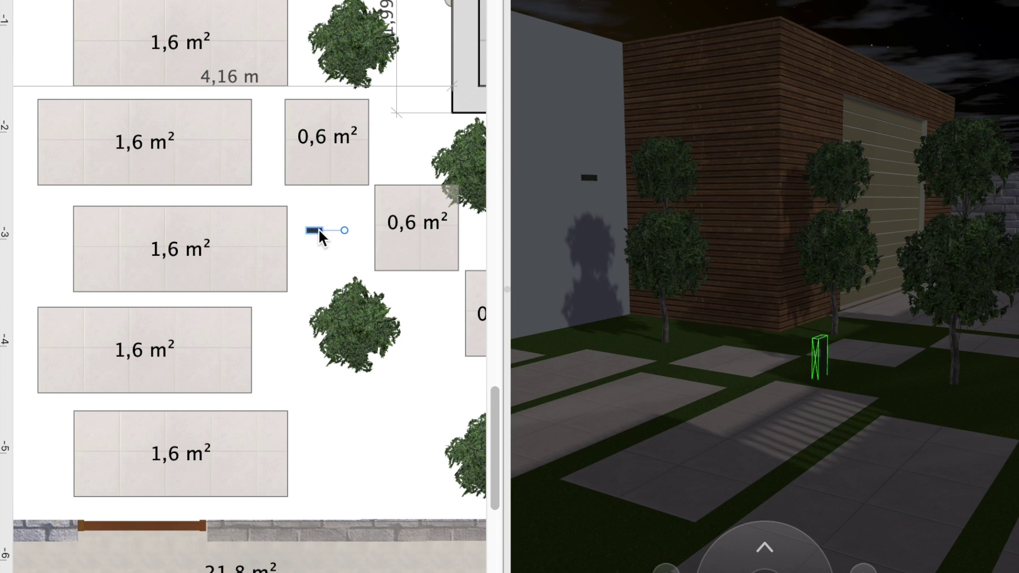
Step: Copy the lamp further down the path, line it up, and place one beside the tree
{"action": "mouse_move", "coordinate": [319, 230]}
{"action": "left_mouse_down", "text": "alt"}
{"action": "mouse_move", "coordinate": [425, 337]}
{"action": "mouse_move", "coordinate": [318, 434]}
{"action": "left_mouse_up", "text": "alt"}
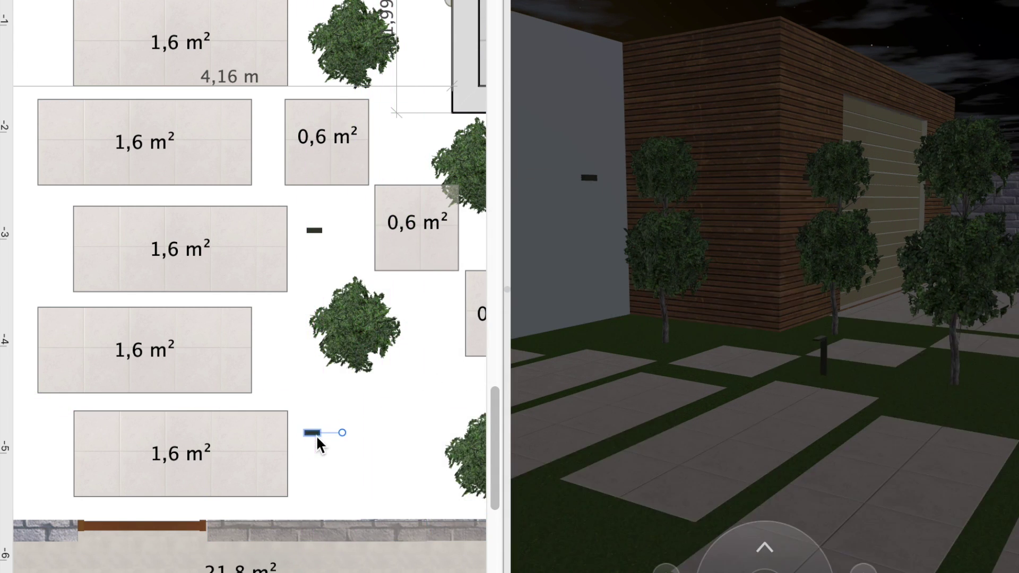
{"action": "left_click_drag", "start_coordinate": [315, 231], "coordinate": [307, 2], "text": "alt"}
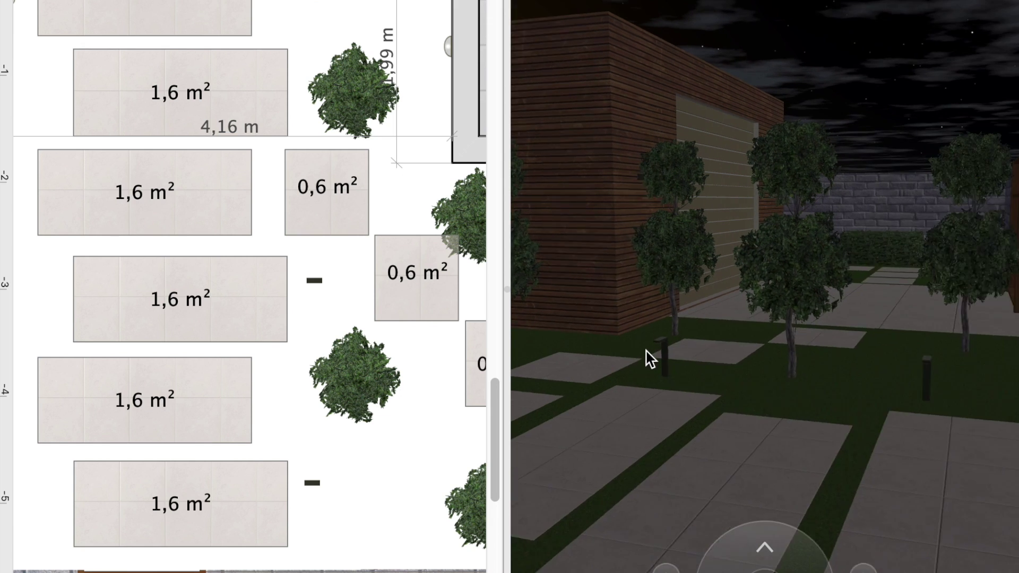
{"action": "left_click_drag", "start_coordinate": [648, 357], "coordinate": [683, 310]}
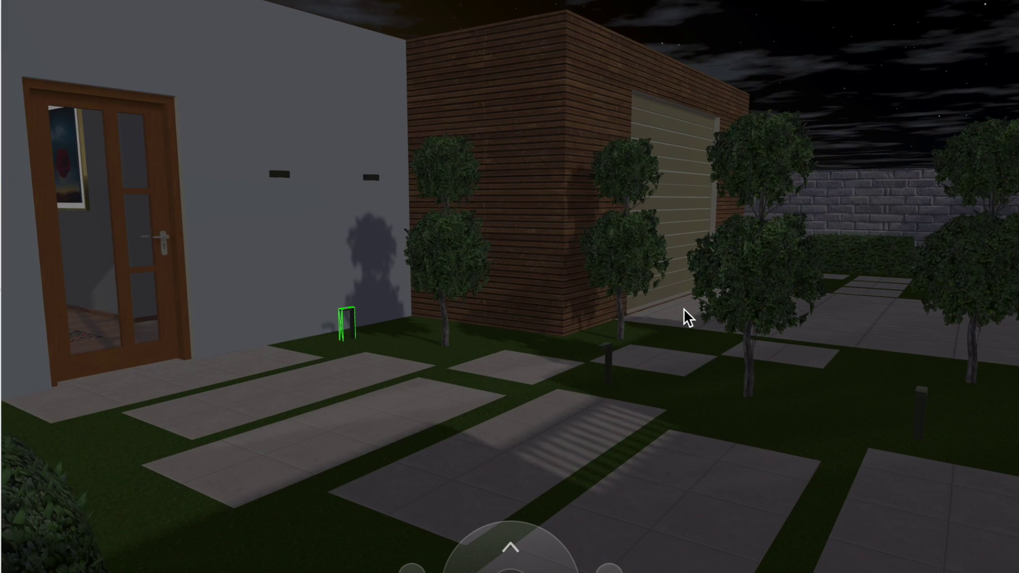
{"action": "left_click_drag", "start_coordinate": [683, 310], "coordinate": [347, 328]}
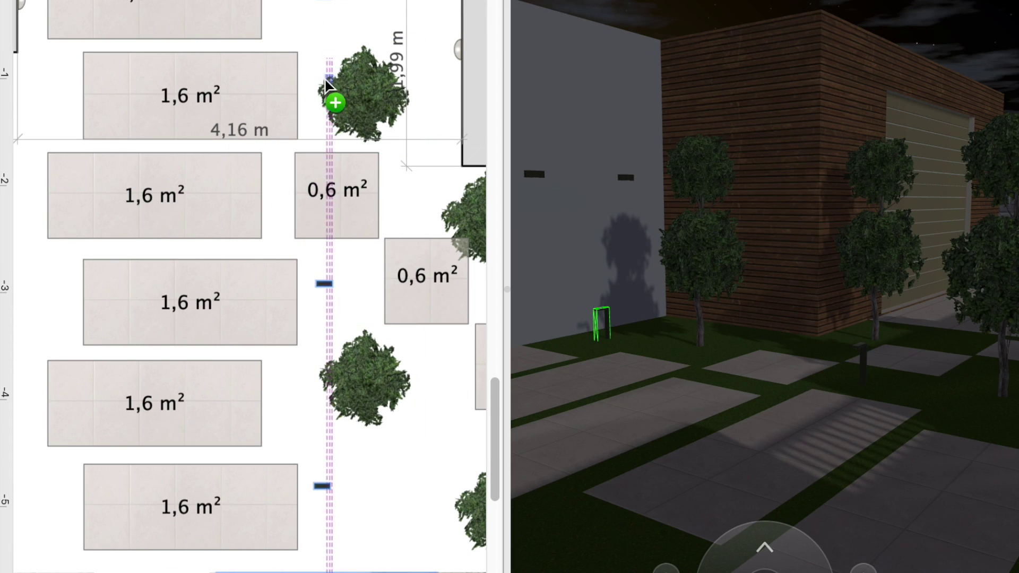
{"action": "left_click_drag", "start_coordinate": [327, 82], "coordinate": [327, 84]}
{"action": "left_click", "coordinate": [684, 285]}
{"action": "left_click", "coordinate": [660, 334]}
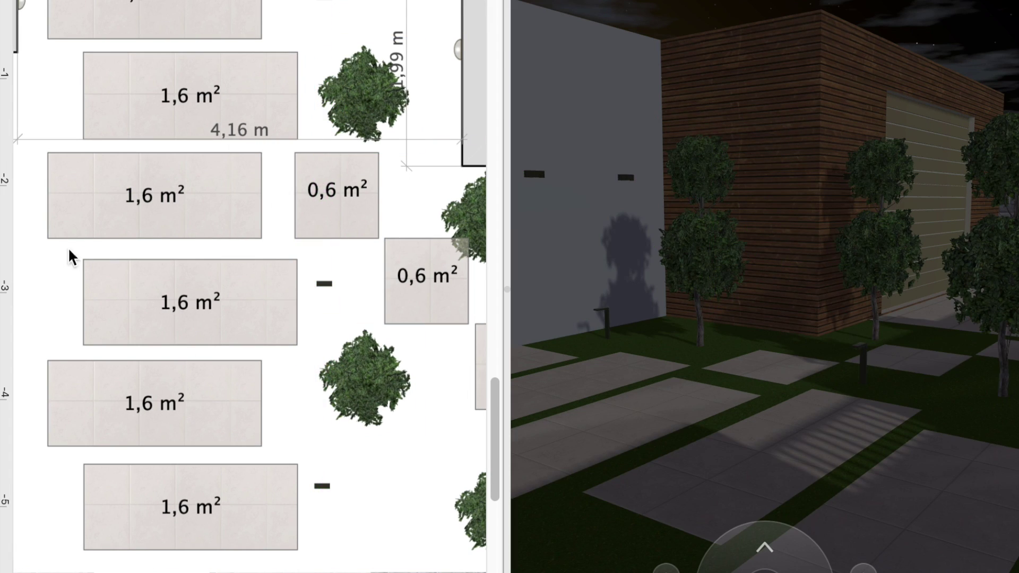
{"action": "left_click_drag", "start_coordinate": [69, 58], "coordinate": [37, 104]}
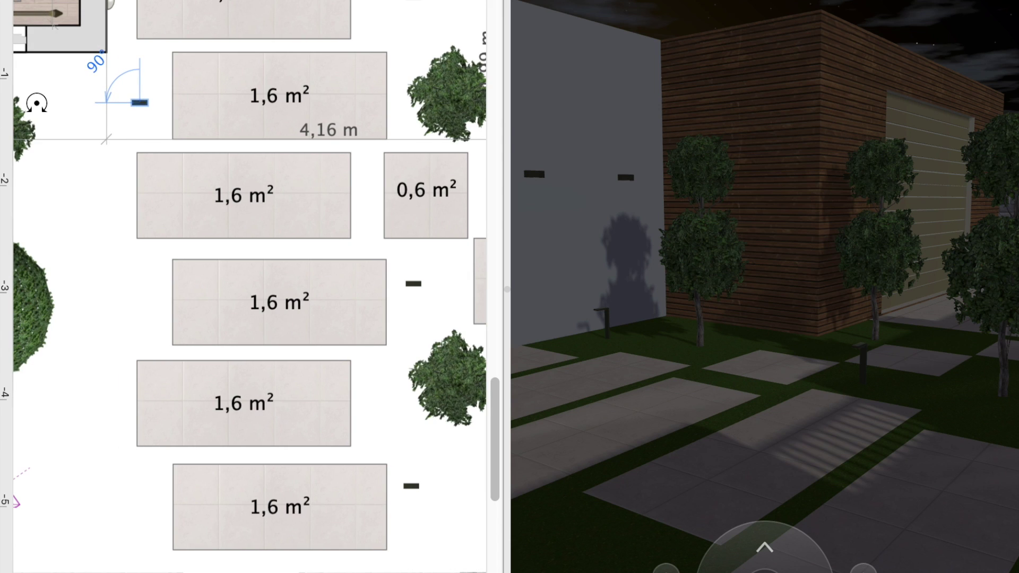
Step: Duplicate the lamps onto the left side of the stepping-stone path
{"action": "right_click", "coordinate": [130, 96]}
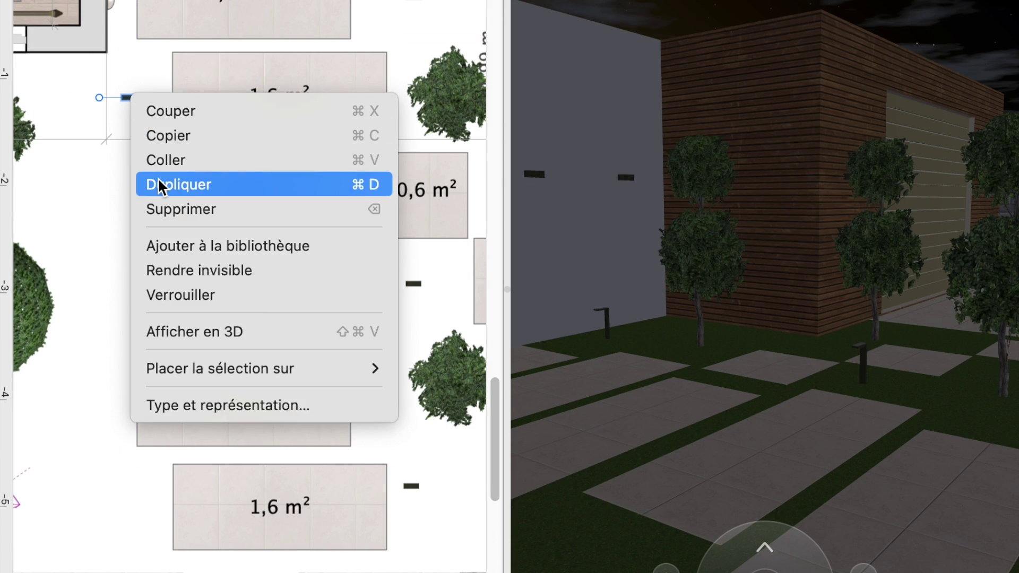
{"action": "left_click", "coordinate": [157, 184]}
{"action": "left_click_drag", "start_coordinate": [235, 200], "coordinate": [129, 306]}
{"action": "right_click", "coordinate": [130, 306]}
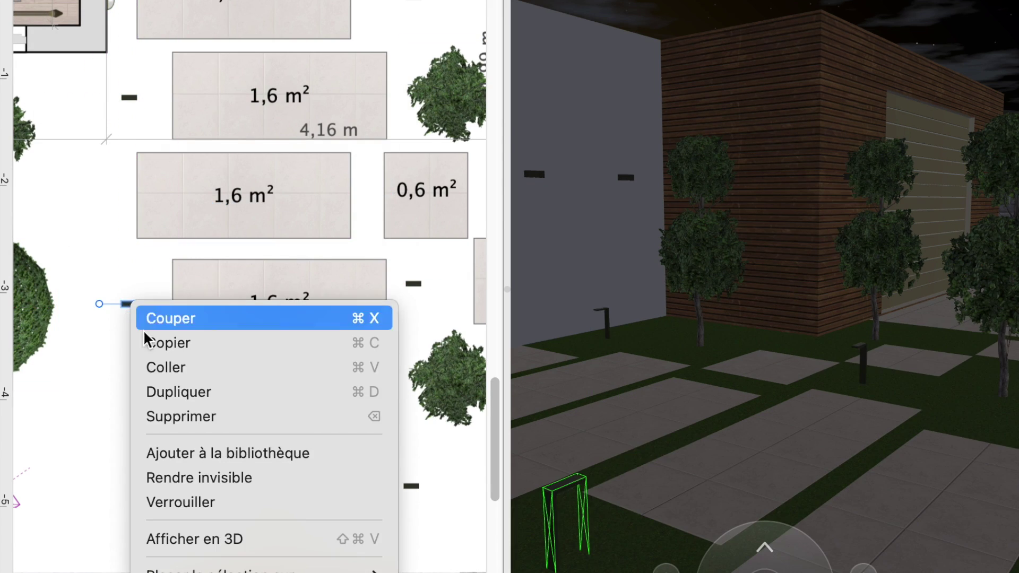
{"action": "left_click", "coordinate": [180, 391]}
{"action": "scroll", "coordinate": [163, 477], "scroll_direction": "down", "scroll_amount": 3}
{"action": "left_click_drag", "start_coordinate": [571, 382], "coordinate": [816, 424]}
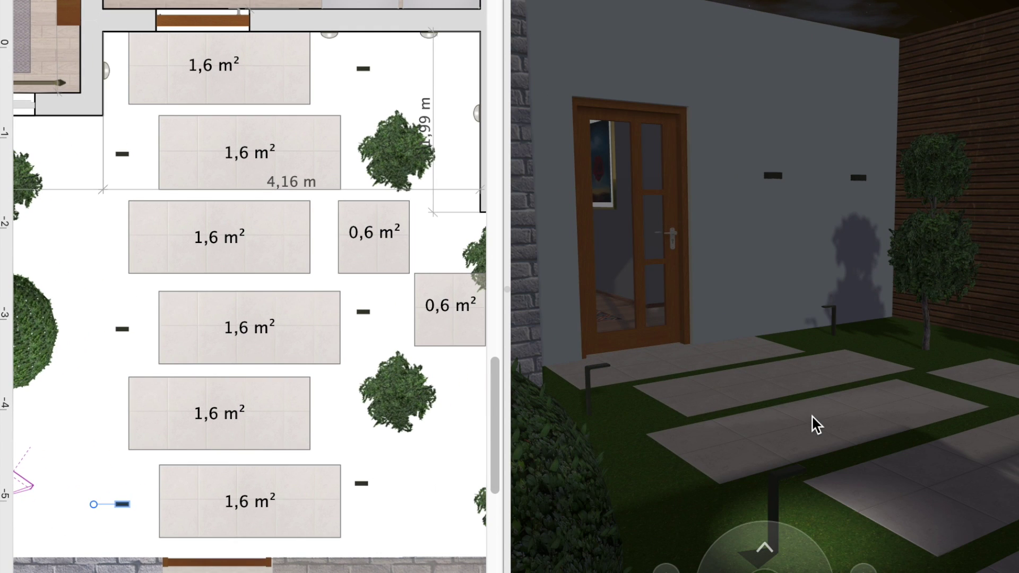
{"action": "scroll", "coordinate": [202, 432], "scroll_direction": "down", "scroll_amount": 2}
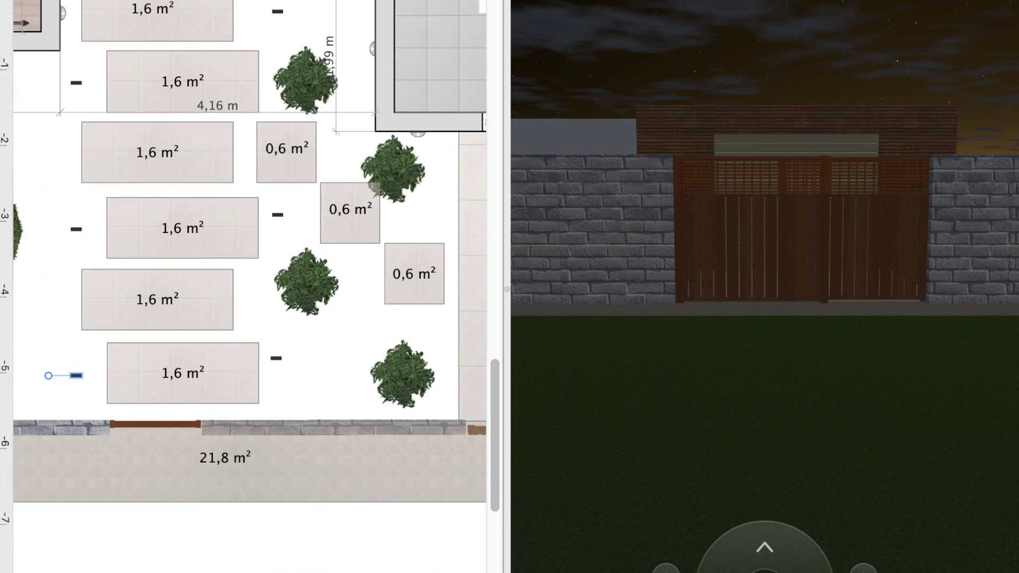
Step: Add wall lights on the garden boundary wall on both sides of the gate
{"action": "left_click_drag", "start_coordinate": [46, 448], "coordinate": [75, 438]}
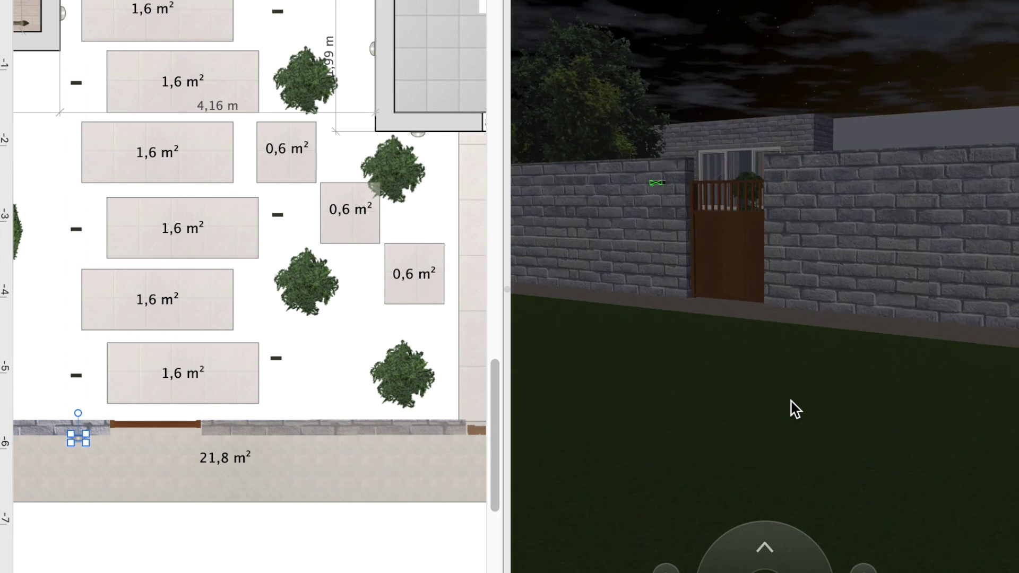
{"action": "mouse_move", "coordinate": [240, 423]}
{"action": "left_mouse_down"}
{"action": "mouse_move", "coordinate": [228, 434]}
{"action": "mouse_move", "coordinate": [80, 408]}
{"action": "left_mouse_up"}
{"action": "scroll", "coordinate": [236, 463], "scroll_direction": "right", "scroll_amount": 10}
{"action": "left_click_drag", "start_coordinate": [395, 408], "coordinate": [393, 408]}
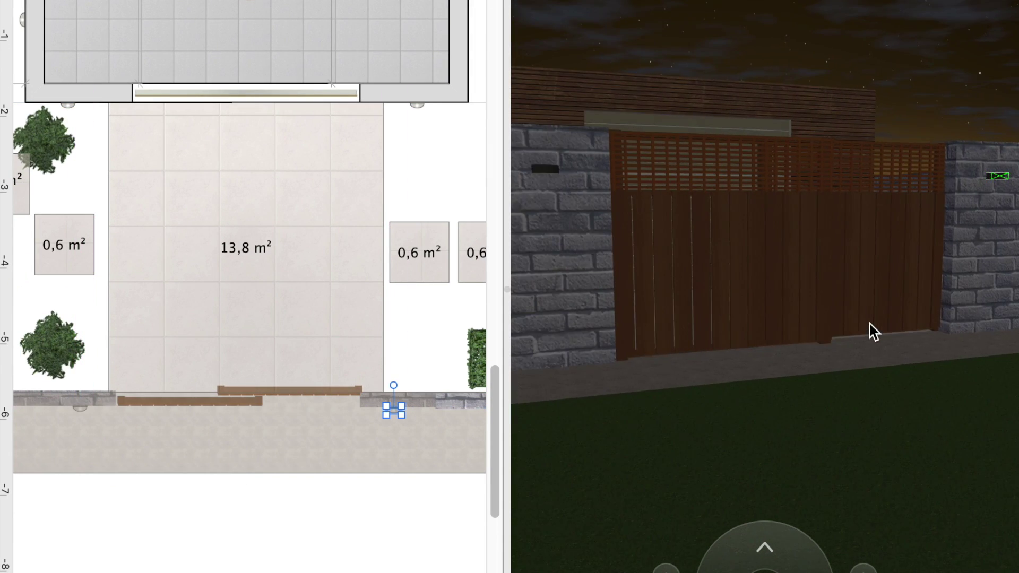
{"action": "scroll", "coordinate": [396, 414], "scroll_direction": "up", "scroll_amount": 2, "text": "ctrl"}
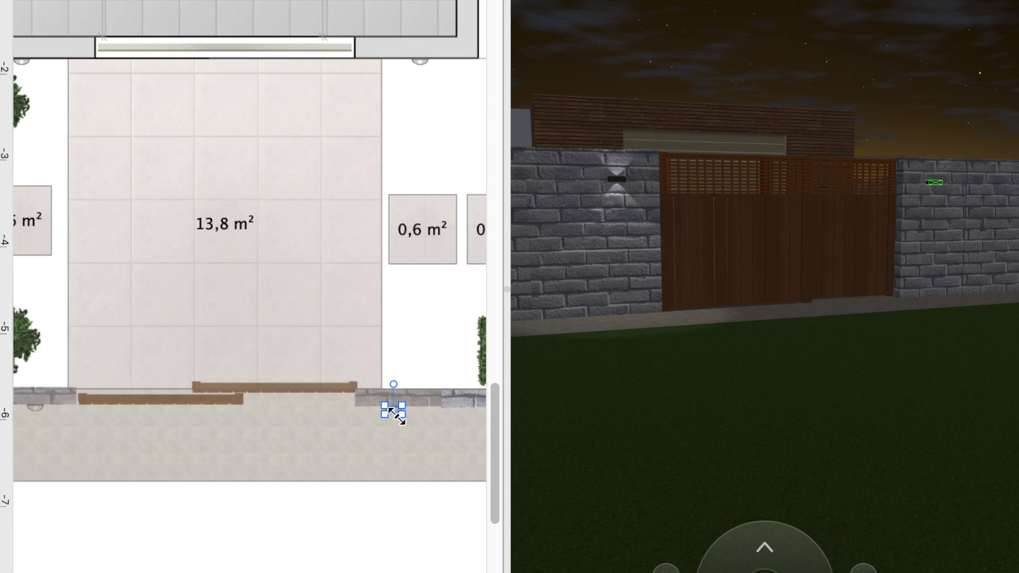
{"action": "scroll", "coordinate": [400, 409], "scroll_direction": "up", "scroll_amount": 2, "text": "ctrl"}
{"action": "scroll", "coordinate": [371, 414], "scroll_direction": "up", "scroll_amount": 2, "text": "ctrl"}
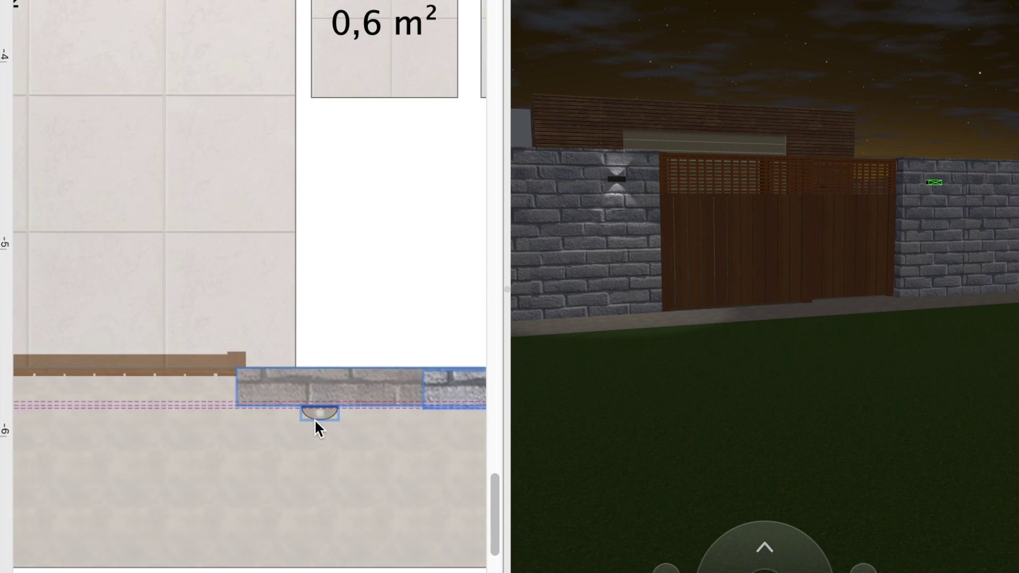
{"action": "left_click", "coordinate": [314, 419]}
{"action": "scroll", "coordinate": [362, 311], "scroll_direction": "down", "scroll_amount": 1, "text": "ctrl"}
{"action": "scroll", "coordinate": [362, 308], "scroll_direction": "down", "scroll_amount": 2, "text": "ctrl"}
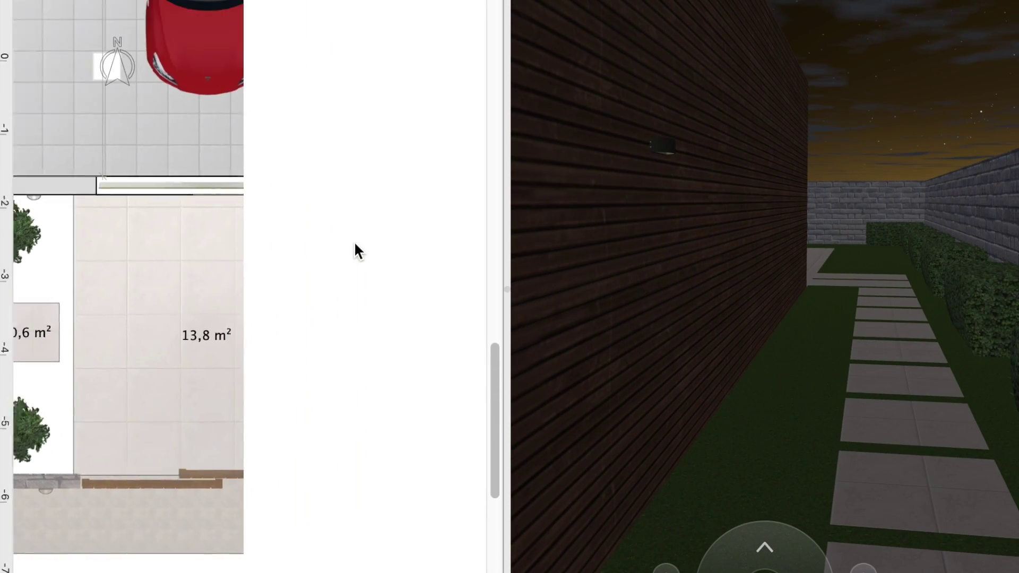
Step: Duplicate the wall lamp repeatedly up the long garage side wall and align the top one
{"action": "right_click", "coordinate": [186, 480]}
{"action": "left_click", "coordinate": [227, 457]}
{"action": "mouse_move", "coordinate": [272, 562]}
{"action": "left_mouse_down"}
{"action": "mouse_move", "coordinate": [187, 356]}
{"action": "mouse_move", "coordinate": [192, 121]}
{"action": "mouse_move", "coordinate": [192, 505]}
{"action": "left_mouse_up"}
{"action": "right_click", "coordinate": [186, 350]}
{"action": "left_click", "coordinate": [228, 448]}
{"action": "right_click", "coordinate": [194, 237]}
{"action": "left_click", "coordinate": [227, 325]}
{"action": "right_click", "coordinate": [194, 122]}
{"action": "left_click", "coordinate": [221, 212]}
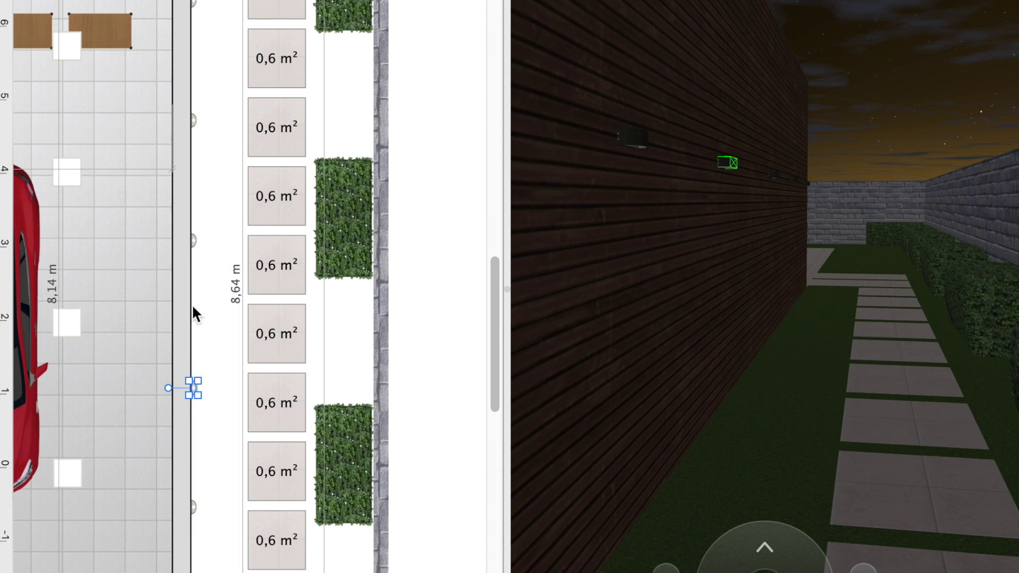
{"action": "left_click_drag", "start_coordinate": [193, 3], "coordinate": [192, 24]}
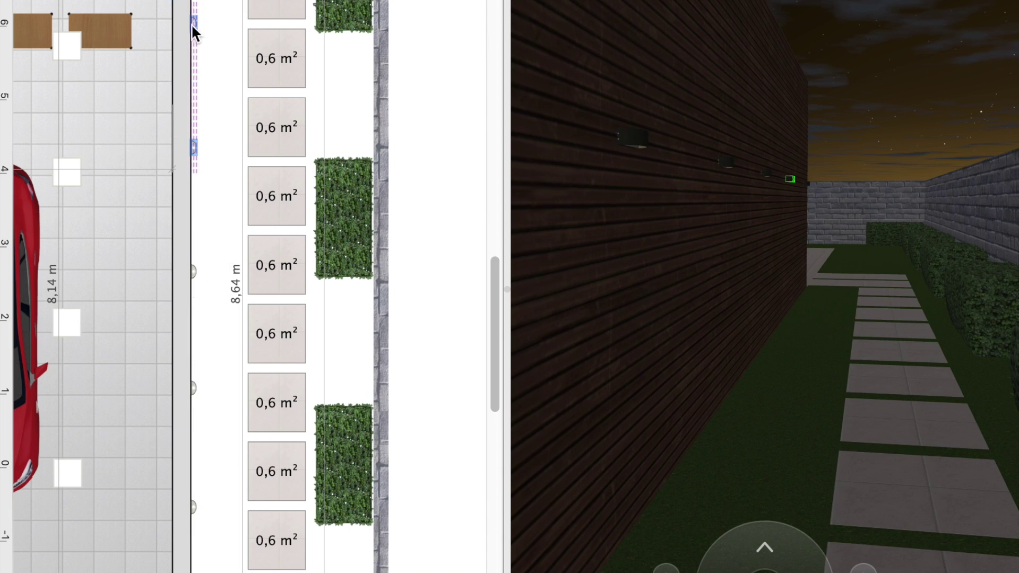
Step: Space the side-wall lights evenly and add a flowering shrub by the stepping stones
{"action": "left_click", "coordinate": [193, 167]}
{"action": "left_click", "coordinate": [194, 523]}
{"action": "left_click_drag", "start_coordinate": [193, 388], "coordinate": [193, 408]}
{"action": "left_click_drag", "start_coordinate": [193, 272], "coordinate": [193, 287]}
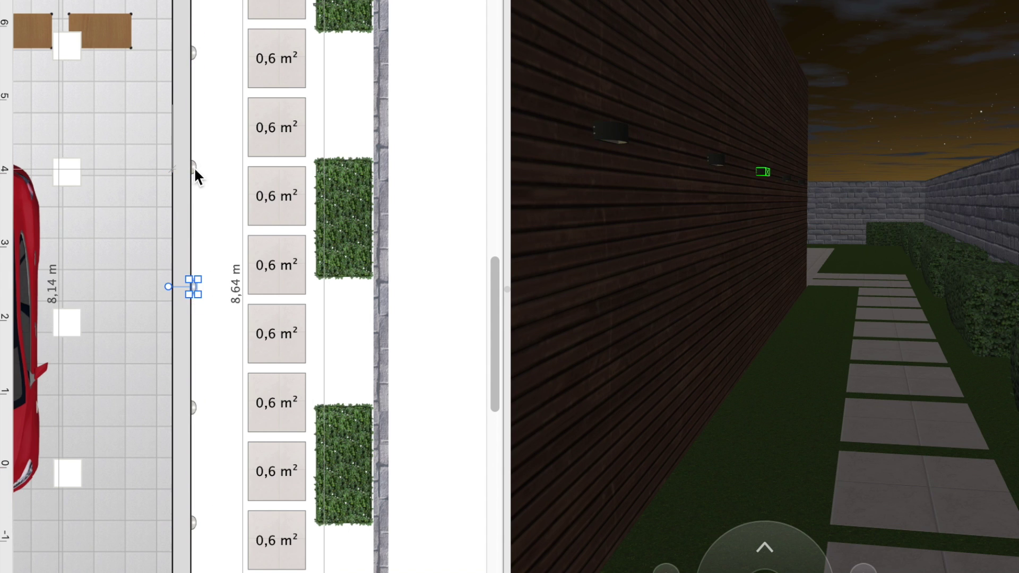
{"action": "scroll", "coordinate": [215, 334], "scroll_direction": "down", "scroll_amount": 2}
{"action": "scroll", "coordinate": [216, 334], "scroll_direction": "right", "scroll_amount": 2}
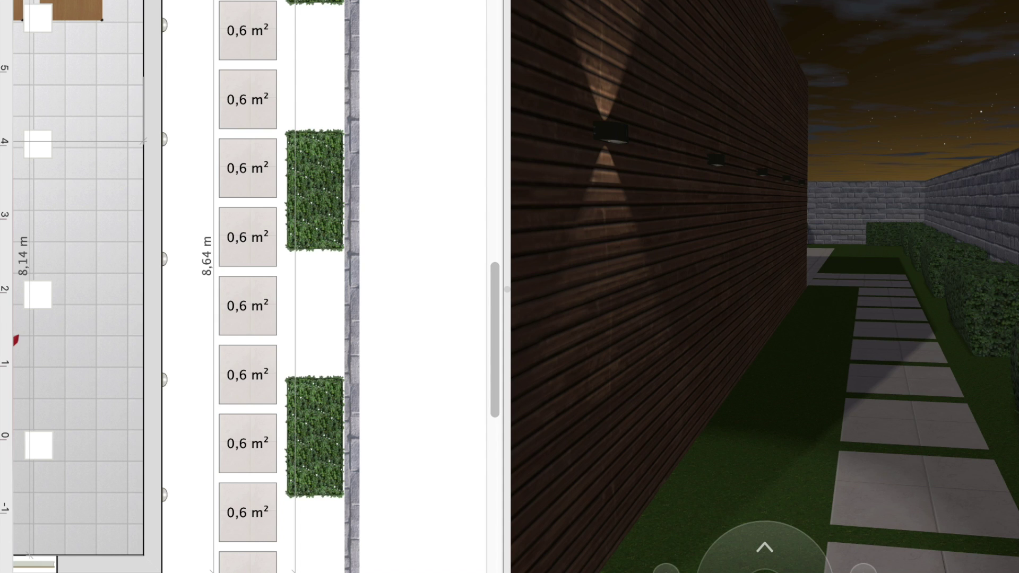
{"action": "left_click_drag", "start_coordinate": [170, 403], "coordinate": [191, 403]}
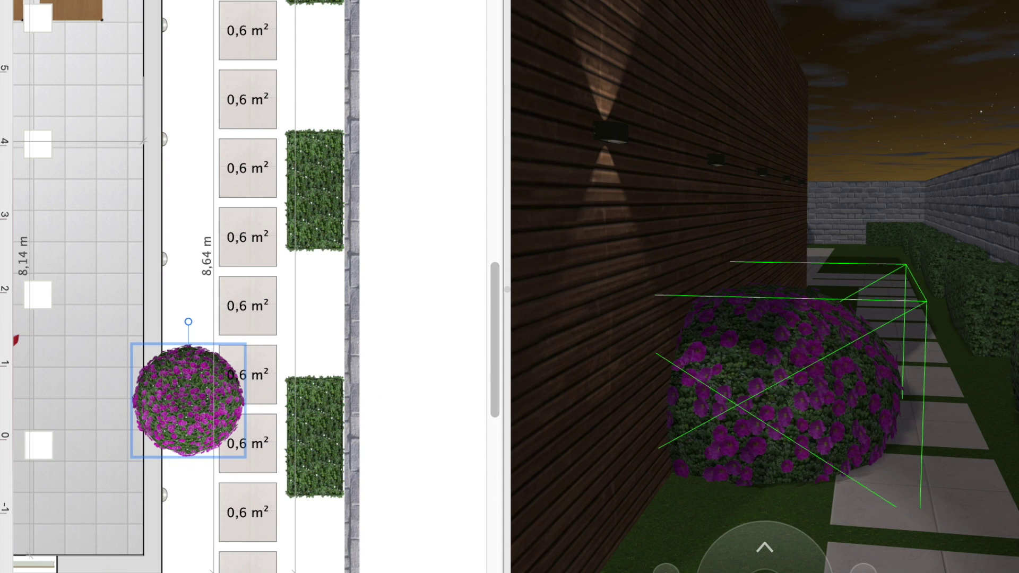
Step: Shrink the flowering shrub and place a copy further up the side path
{"action": "left_click_drag", "start_coordinate": [245, 457], "coordinate": [183, 378]}
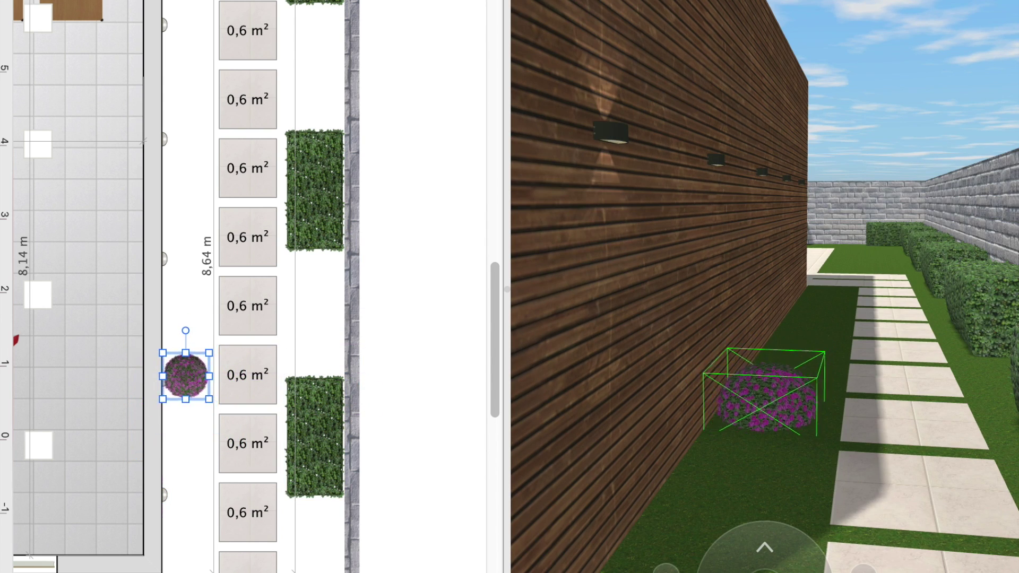
{"action": "right_click", "coordinate": [196, 374]}
{"action": "left_click", "coordinate": [211, 419]}
{"action": "key", "text": "ctrl+v"}
{"action": "left_click_drag", "start_coordinate": [264, 454], "coordinate": [191, 241]}
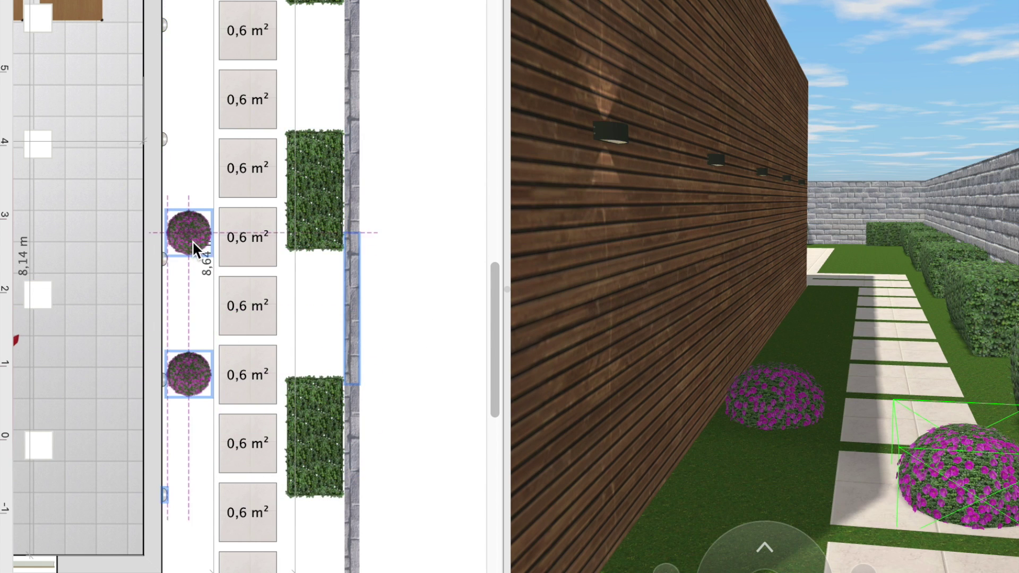
Step: Duplicate the flowering shrub several more times, spacing the copies along the path
{"action": "right_click", "coordinate": [190, 244]}
{"action": "left_click", "coordinate": [214, 325]}
{"action": "right_click", "coordinate": [198, 96]}
{"action": "left_click", "coordinate": [225, 192]}
{"action": "right_click", "coordinate": [197, 372]}
{"action": "left_click", "coordinate": [221, 457]}
{"action": "left_click_drag", "start_coordinate": [191, 530], "coordinate": [155, 477]}
{"action": "scroll", "coordinate": [187, 531], "scroll_direction": "down", "scroll_amount": 5}
{"action": "right_click", "coordinate": [200, 371]}
{"action": "left_click", "coordinate": [225, 457]}
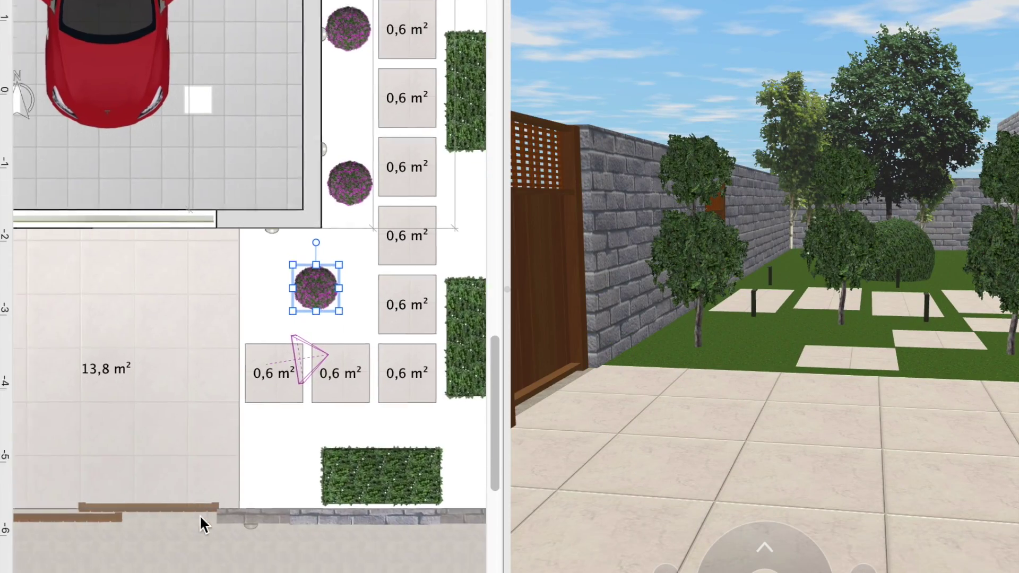
Step: Copy the shrub by the patio and move the copy down into the garden
{"action": "right_click", "coordinate": [279, 279]}
{"action": "left_click", "coordinate": [311, 371]}
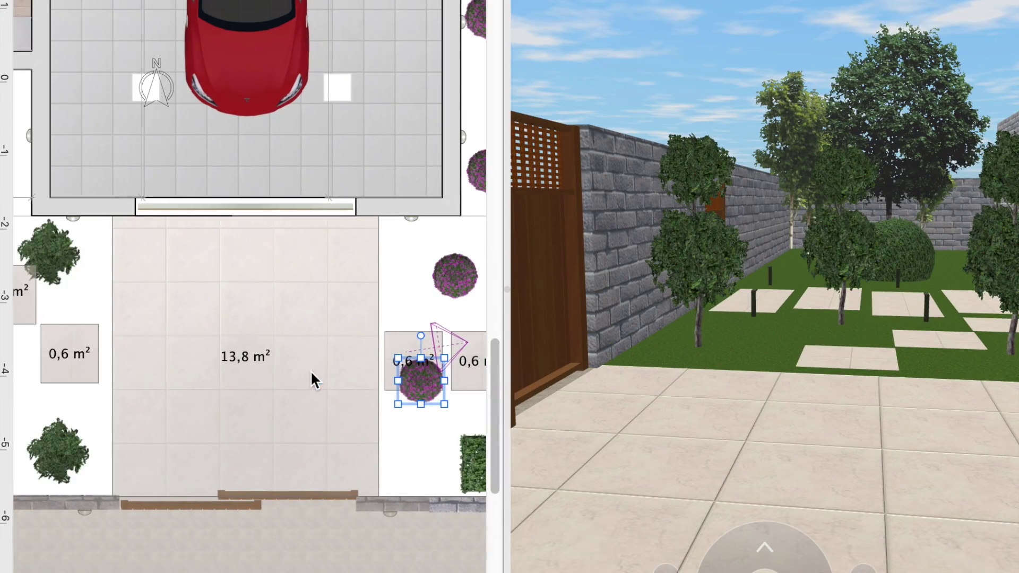
{"action": "scroll", "coordinate": [160, 356], "scroll_direction": "left", "scroll_amount": 8}
{"action": "scroll", "coordinate": [160, 355], "scroll_direction": "down", "scroll_amount": 2}
{"action": "left_click_drag", "start_coordinate": [160, 356], "coordinate": [160, 403]}
{"action": "left_click", "coordinate": [217, 463]}
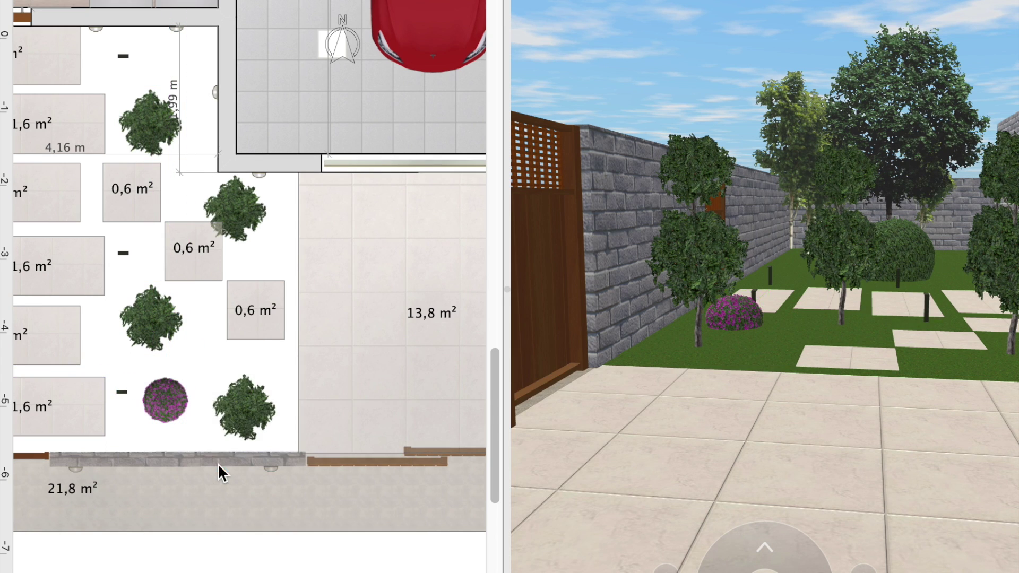
{"action": "scroll", "coordinate": [253, 329], "scroll_direction": "right", "scroll_amount": 5}
{"action": "scroll", "coordinate": [253, 330], "scroll_direction": "up", "scroll_amount": 2}
{"action": "scroll", "coordinate": [253, 330], "scroll_direction": "right", "scroll_amount": 5}
{"action": "scroll", "coordinate": [253, 330], "scroll_direction": "down", "scroll_amount": 4}
{"action": "scroll", "coordinate": [253, 329], "scroll_direction": "up", "scroll_amount": 5}
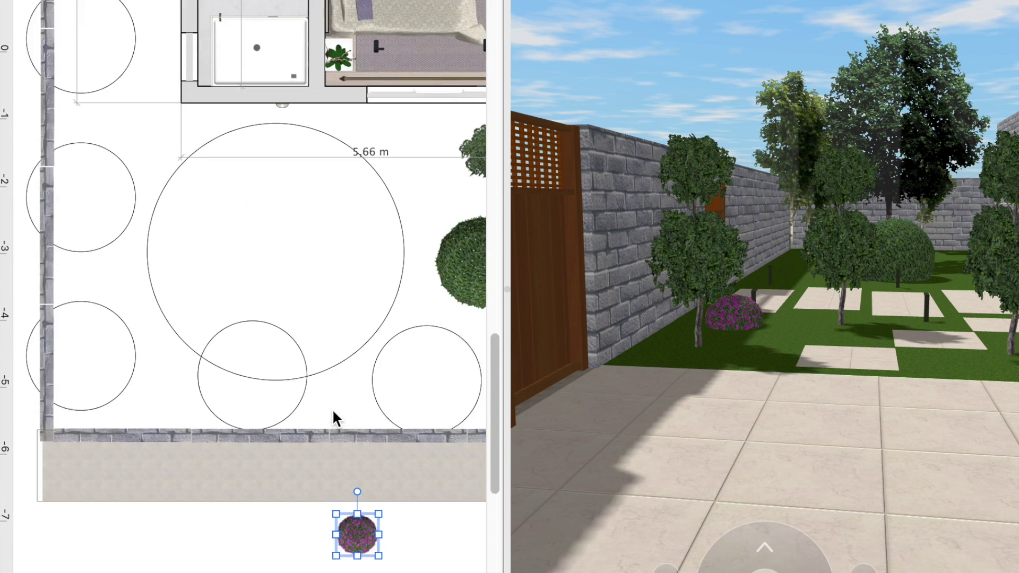
{"action": "scroll", "coordinate": [334, 416], "scroll_direction": "down", "scroll_amount": 5}
{"action": "scroll", "coordinate": [418, 342], "scroll_direction": "right", "scroll_amount": 8}
Step: Add another shrub copy and settle the flowering shrubs beside the garden's green shrubs
{"action": "right_click", "coordinate": [142, 382]}
{"action": "left_click", "coordinate": [197, 458]}
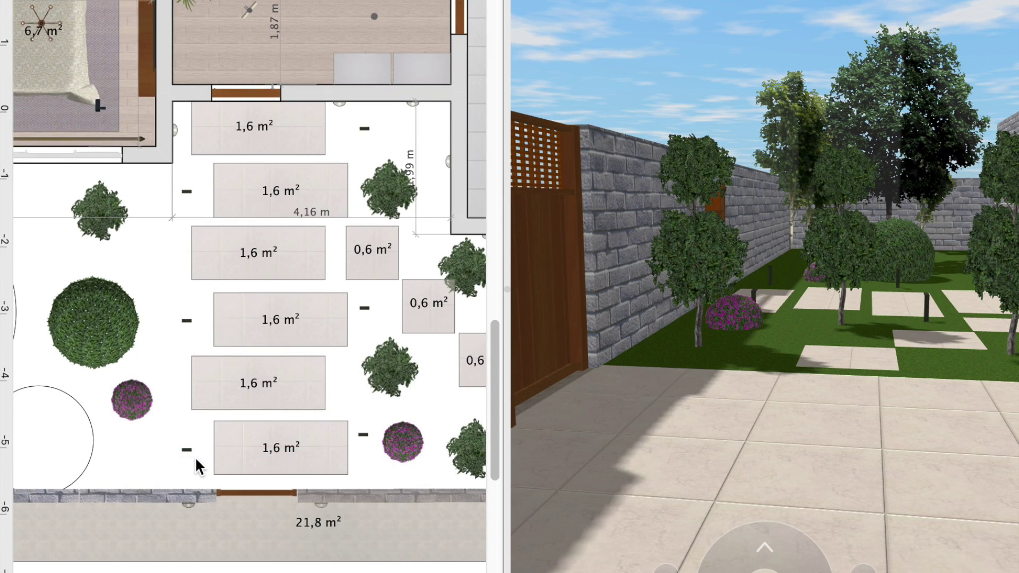
{"action": "scroll", "coordinate": [195, 456], "scroll_direction": "down", "scroll_amount": 5}
{"action": "scroll", "coordinate": [77, 189], "scroll_direction": "up", "scroll_amount": 1}
{"action": "scroll", "coordinate": [77, 189], "scroll_direction": "down", "scroll_amount": 3}
{"action": "scroll", "coordinate": [310, 108], "scroll_direction": "up", "scroll_amount": 3}
{"action": "scroll", "coordinate": [166, 312], "scroll_direction": "up", "scroll_amount": 2}
{"action": "left_click_drag", "start_coordinate": [342, 174], "coordinate": [336, 201]}
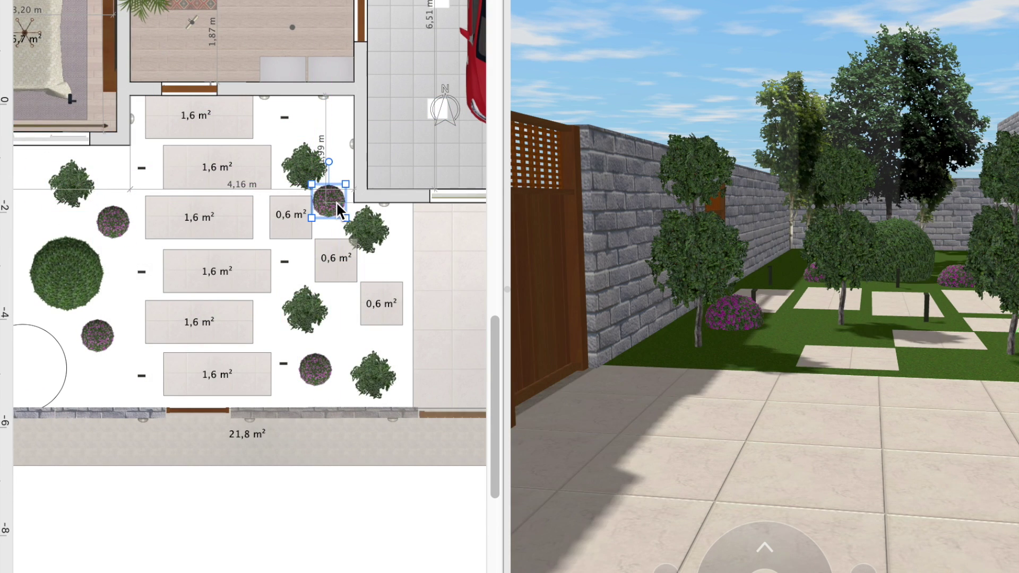
{"action": "left_click_drag", "start_coordinate": [310, 164], "coordinate": [307, 157]}
{"action": "left_click_drag", "start_coordinate": [335, 202], "coordinate": [340, 191]}
{"action": "left_click", "coordinate": [383, 382]}
{"action": "left_click", "coordinate": [305, 308]}
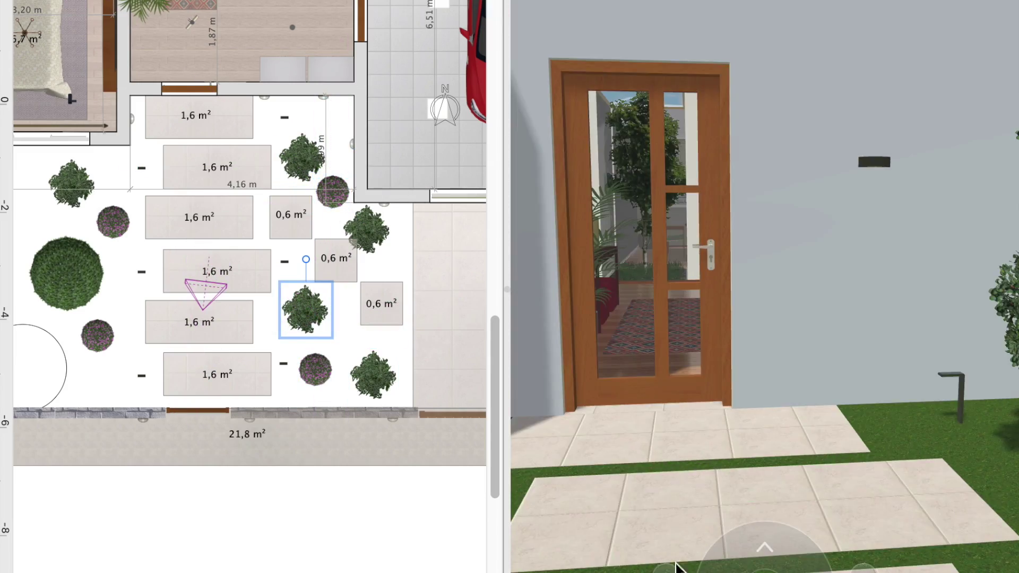
{"action": "left_click_drag", "start_coordinate": [676, 566], "coordinate": [789, 342]}
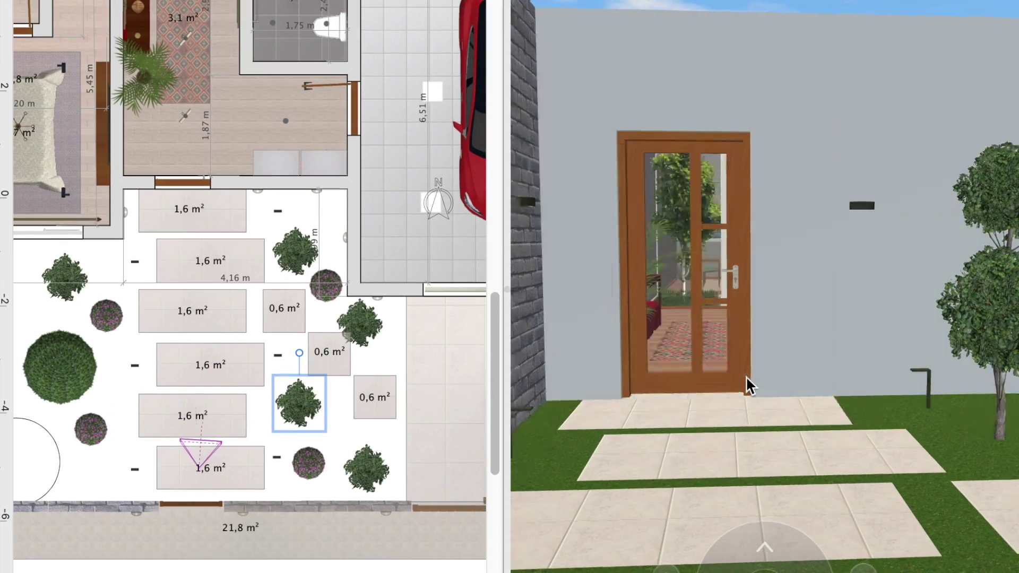
Step: Place red and purple flowers in the garden, with a purple copy at the circle's left
{"action": "left_click_drag", "start_coordinate": [750, 382], "coordinate": [782, 485]}
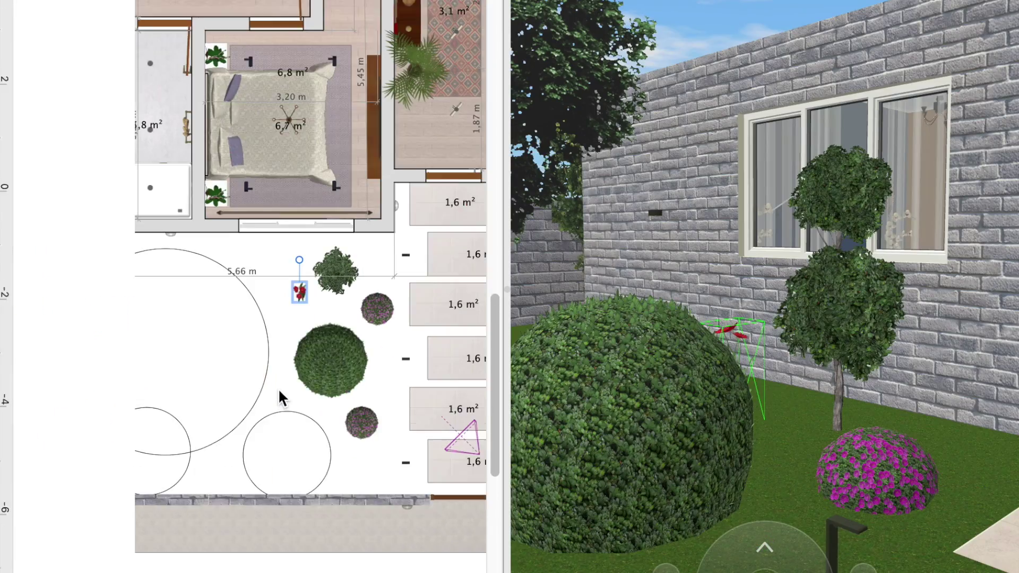
{"action": "left_click_drag", "start_coordinate": [280, 391], "coordinate": [236, 369]}
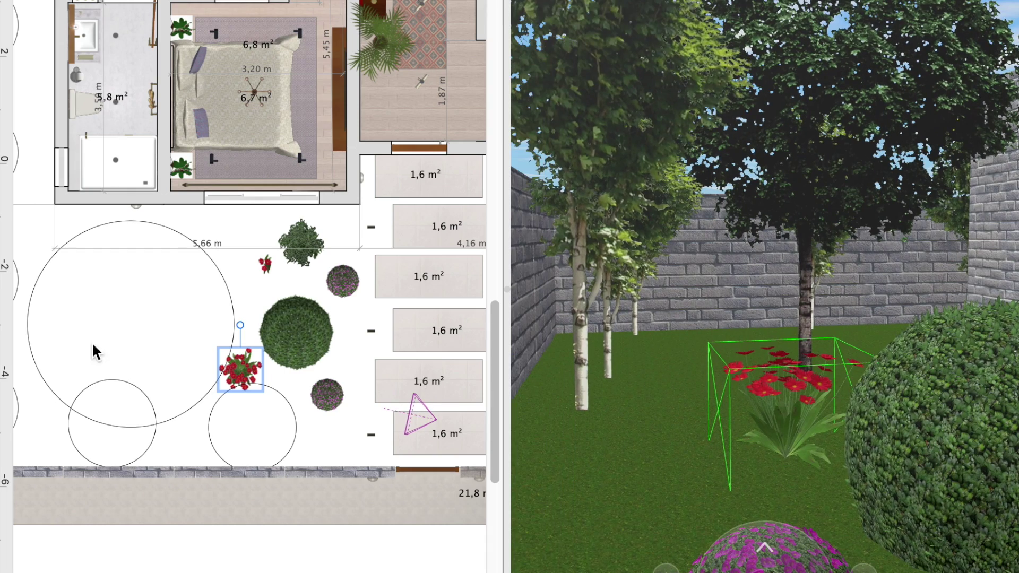
{"action": "mouse_move", "coordinate": [93, 351]}
{"action": "left_mouse_down"}
{"action": "mouse_move", "coordinate": [170, 432]}
{"action": "mouse_move", "coordinate": [166, 374]}
{"action": "mouse_move", "coordinate": [334, 422]}
{"action": "mouse_move", "coordinate": [321, 441]}
{"action": "left_mouse_up"}
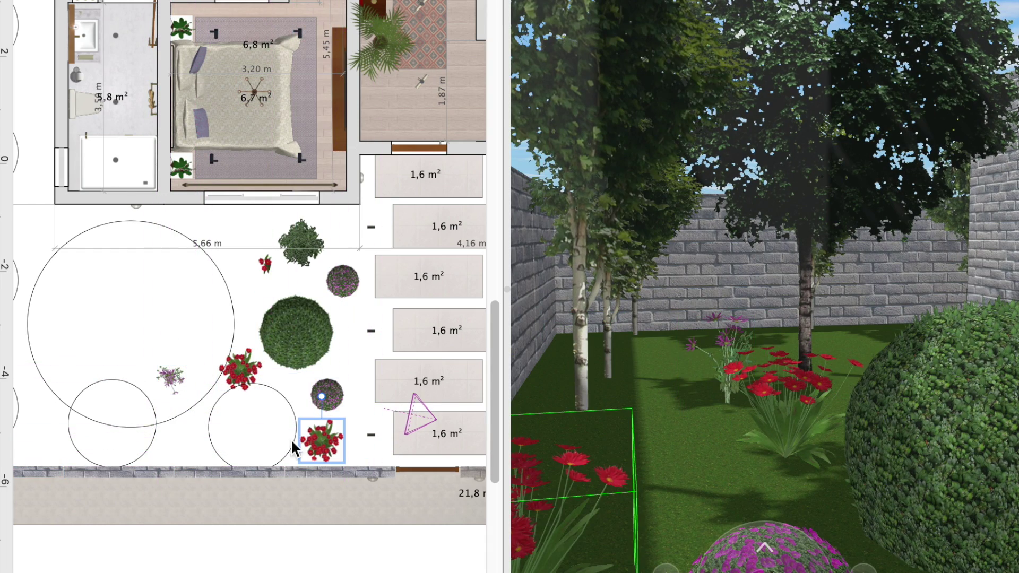
{"action": "left_click_drag", "start_coordinate": [763, 292], "coordinate": [762, 319]}
{"action": "mouse_move", "coordinate": [170, 379]}
{"action": "left_mouse_down", "text": "alt"}
{"action": "mouse_move", "coordinate": [185, 443]}
{"action": "mouse_move", "coordinate": [50, 387]}
{"action": "left_mouse_up", "text": "alt"}
{"action": "left_click_drag", "start_coordinate": [61, 310], "coordinate": [70, 272]}
Step: Ring the top of the circle with red flowers and add pink flowers inside
{"action": "mouse_move", "coordinate": [254, 360]}
{"action": "left_mouse_down", "text": "alt"}
{"action": "mouse_move", "coordinate": [173, 239]}
{"action": "mouse_move", "coordinate": [106, 219]}
{"action": "mouse_move", "coordinate": [254, 232]}
{"action": "mouse_move", "coordinate": [241, 288]}
{"action": "left_mouse_up", "text": "alt"}
{"action": "left_click_drag", "start_coordinate": [796, 456], "coordinate": [796, 478]}
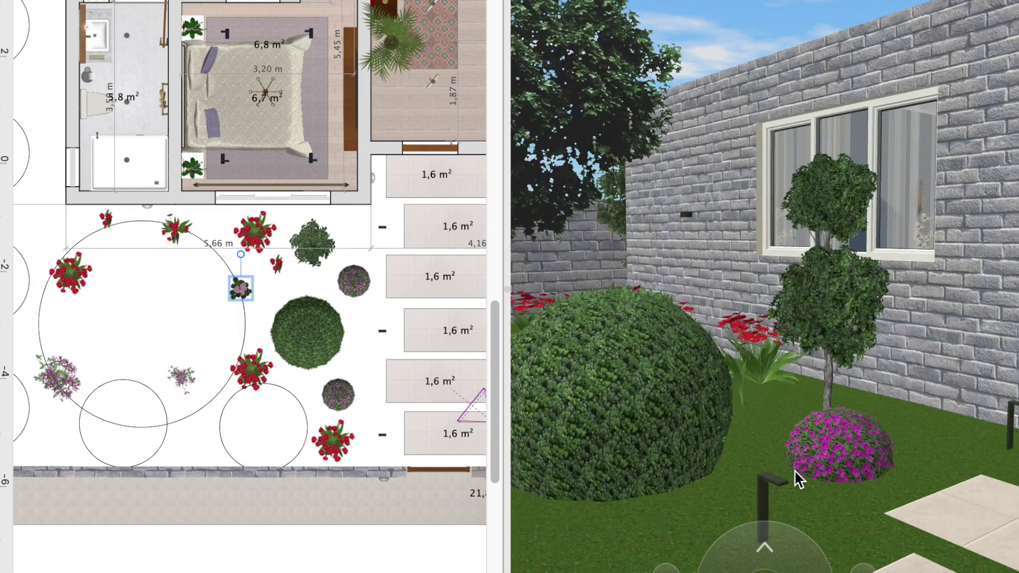
{"action": "mouse_move", "coordinate": [240, 288]}
{"action": "left_mouse_down", "text": "alt"}
{"action": "mouse_move", "coordinate": [211, 345]}
{"action": "mouse_move", "coordinate": [207, 408]}
{"action": "left_mouse_up", "text": "alt"}
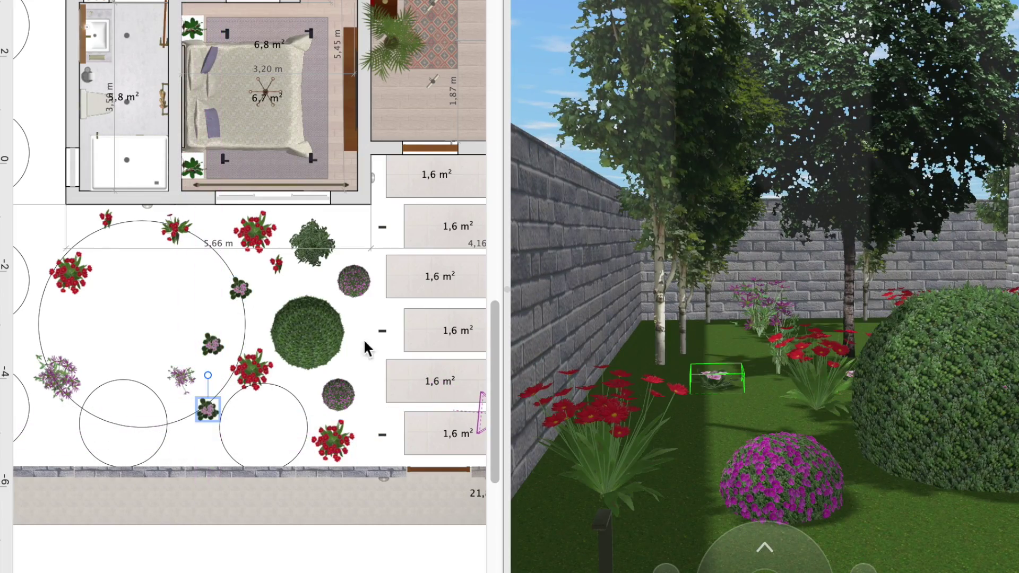
{"action": "scroll", "coordinate": [391, 291], "scroll_direction": "up", "scroll_amount": 5}
{"action": "scroll", "coordinate": [832, 300], "scroll_direction": "up", "scroll_amount": 3}
{"action": "scroll", "coordinate": [832, 303], "scroll_direction": "down", "scroll_amount": 3}
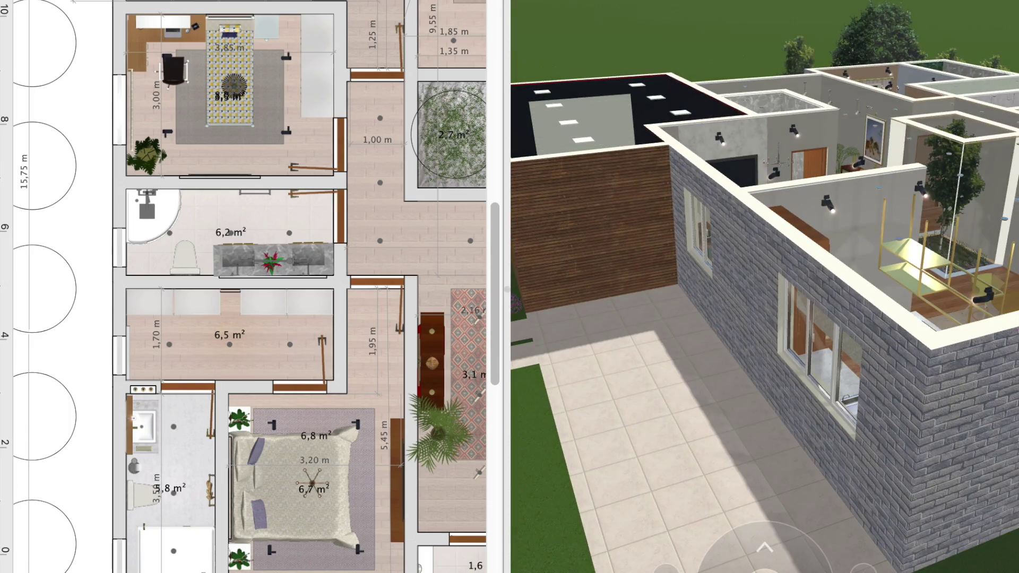
Step: Delete the hedge in the back garden's top-right corner
{"action": "scroll", "coordinate": [391, 434], "scroll_direction": "up", "scroll_amount": 5}
{"action": "scroll", "coordinate": [391, 434], "scroll_direction": "up", "scroll_amount": 5}
{"action": "scroll", "coordinate": [372, 424], "scroll_direction": "up", "scroll_amount": 3}
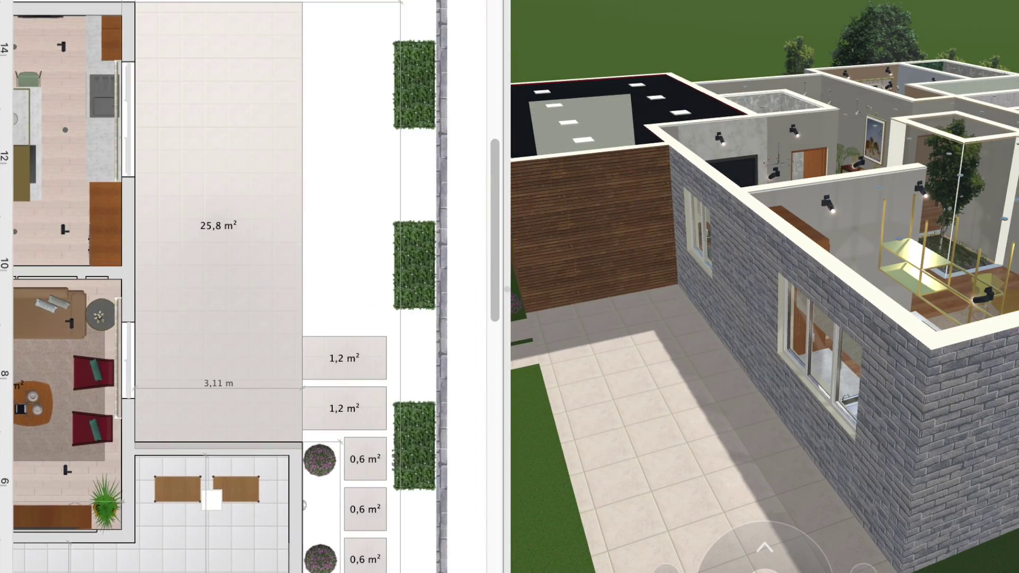
{"action": "scroll", "coordinate": [157, 425], "scroll_direction": "down", "scroll_amount": 2}
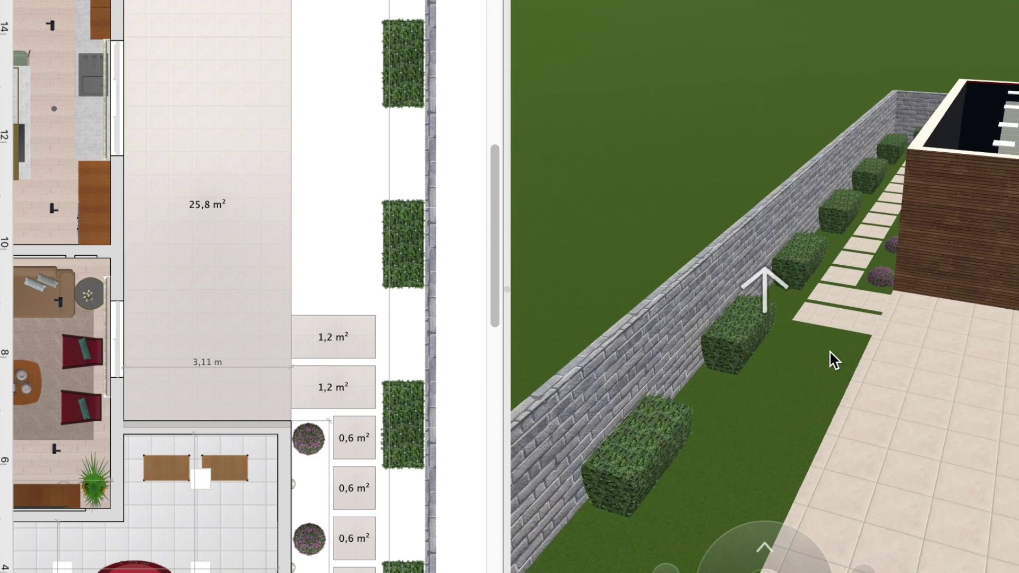
{"action": "scroll", "coordinate": [187, 397], "scroll_direction": "up", "scroll_amount": 10}
{"action": "scroll", "coordinate": [187, 396], "scroll_direction": "down", "scroll_amount": 4}
{"action": "left_click", "coordinate": [357, 223]}
{"action": "key", "text": "Delete"}
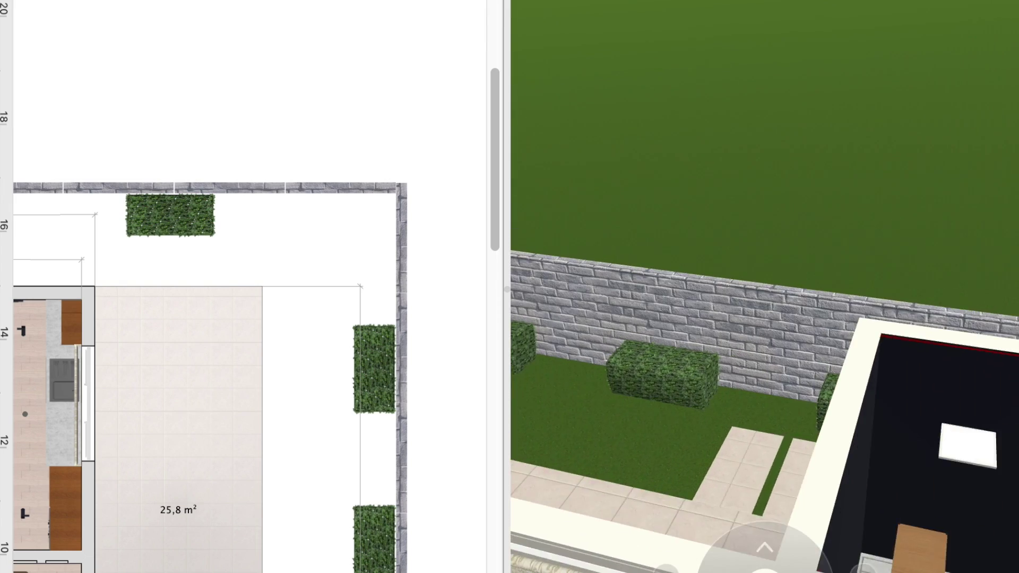
Step: Drop a corner flower bed with a tree into the top-right corner, discarding a raised bed
{"action": "left_click_drag", "start_coordinate": [766, 569], "coordinate": [750, 547]}
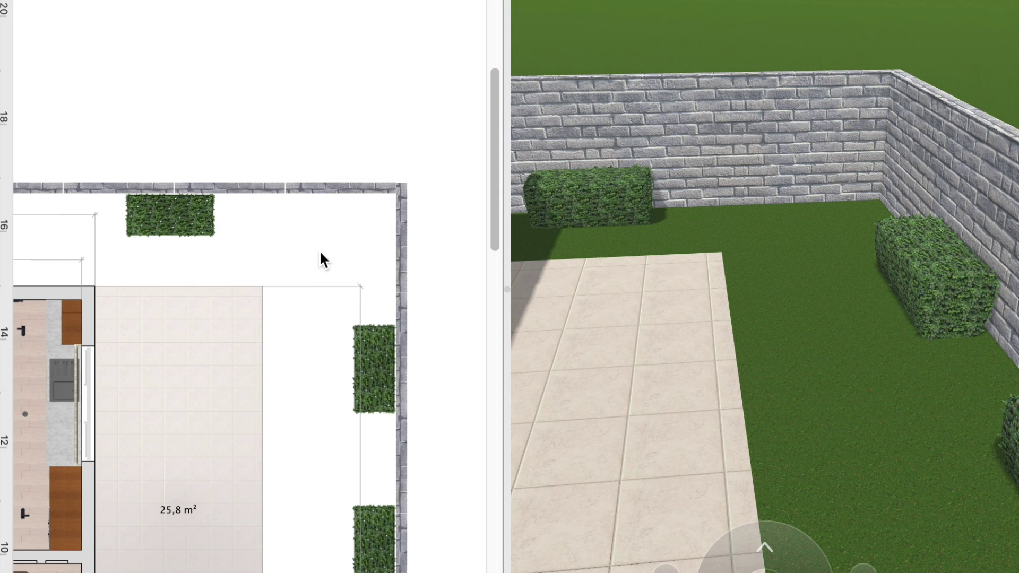
{"action": "left_click_drag", "start_coordinate": [320, 250], "coordinate": [318, 268]}
{"action": "key", "text": "BackSpace"}
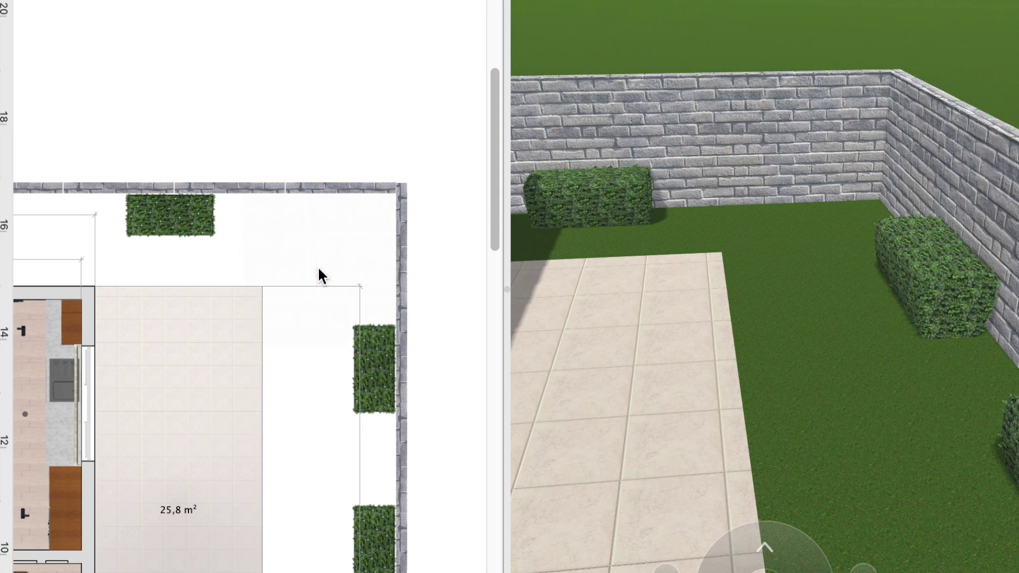
{"action": "left_click_drag", "start_coordinate": [318, 266], "coordinate": [342, 246]}
Step: Nudge the right hedge slightly down and turn the 3D view toward the patio wall
{"action": "left_click_drag", "start_coordinate": [359, 387], "coordinate": [375, 390]}
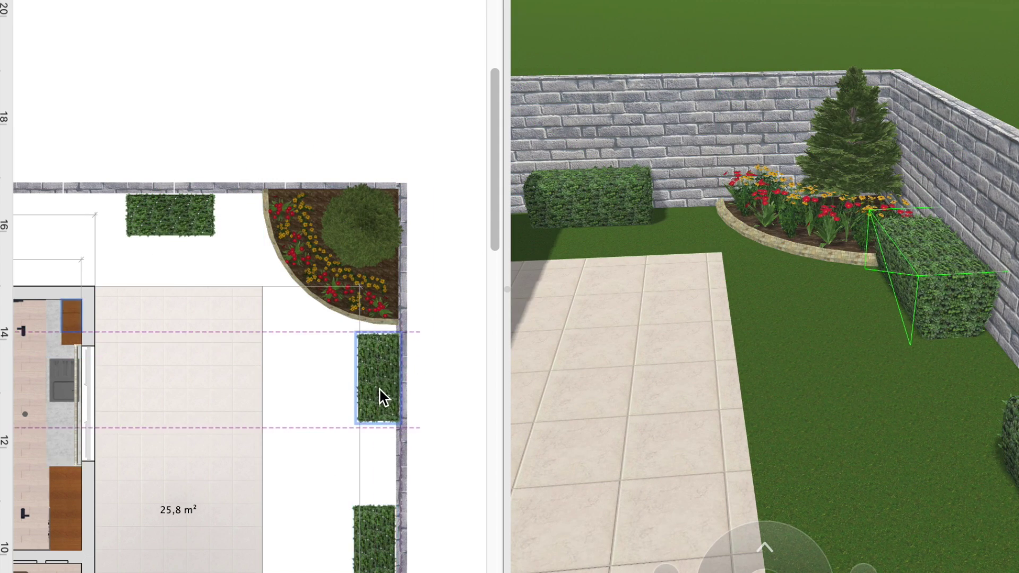
{"action": "left_click", "coordinate": [837, 335]}
{"action": "double_click", "coordinate": [837, 335]}
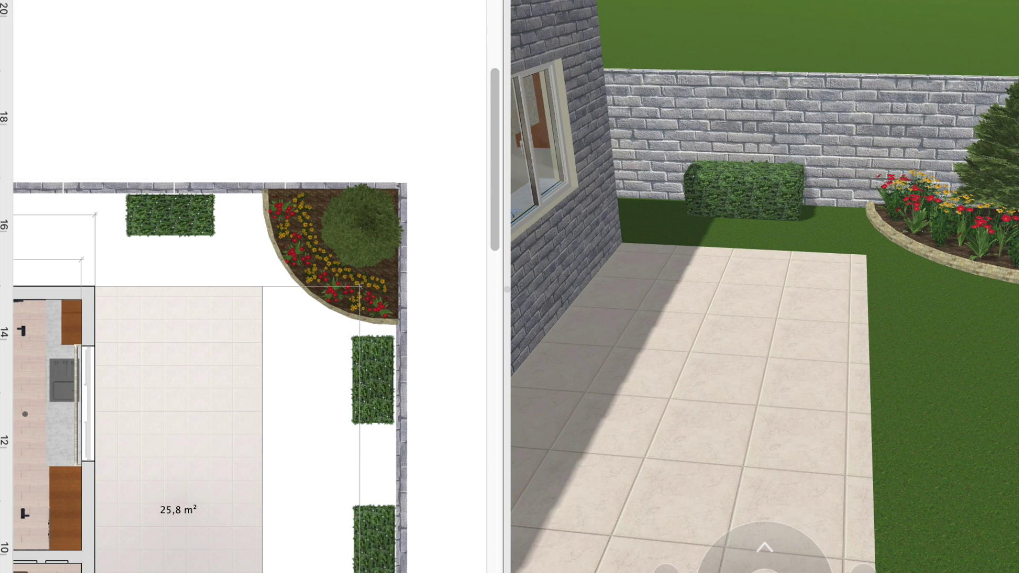
{"action": "scroll", "coordinate": [375, 335], "scroll_direction": "down", "scroll_amount": 5}
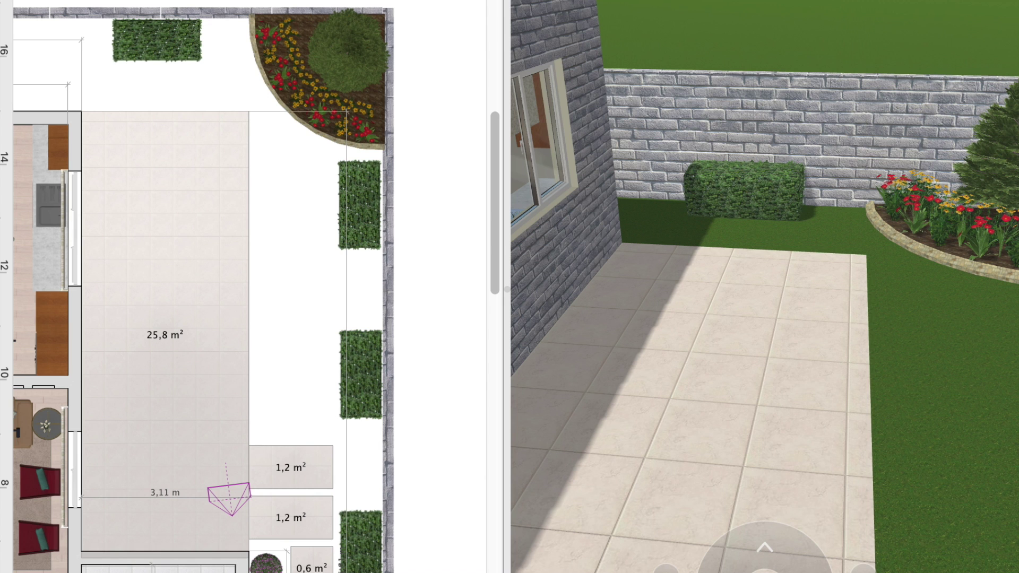
{"action": "left_click_drag", "start_coordinate": [796, 318], "coordinate": [750, 313]}
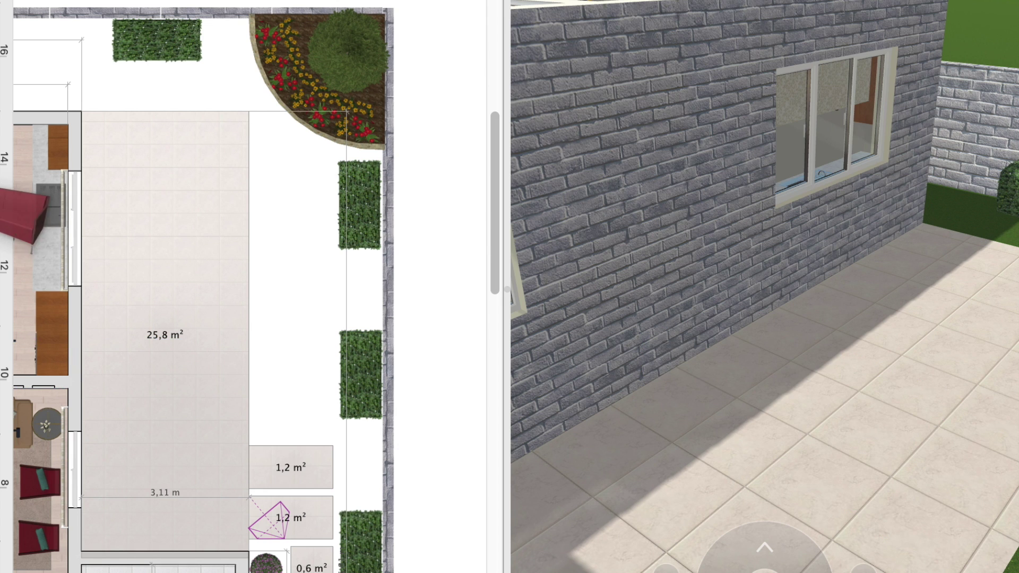
Step: Add a brown sofa and a duplicate rotated horizontal lower on the patio
{"action": "left_click_drag", "start_coordinate": [32, 218], "coordinate": [142, 274]}
{"action": "mouse_move", "coordinate": [137, 221]}
{"action": "left_mouse_down"}
{"action": "mouse_move", "coordinate": [88, 219]}
{"action": "mouse_move", "coordinate": [106, 443]}
{"action": "left_mouse_up"}
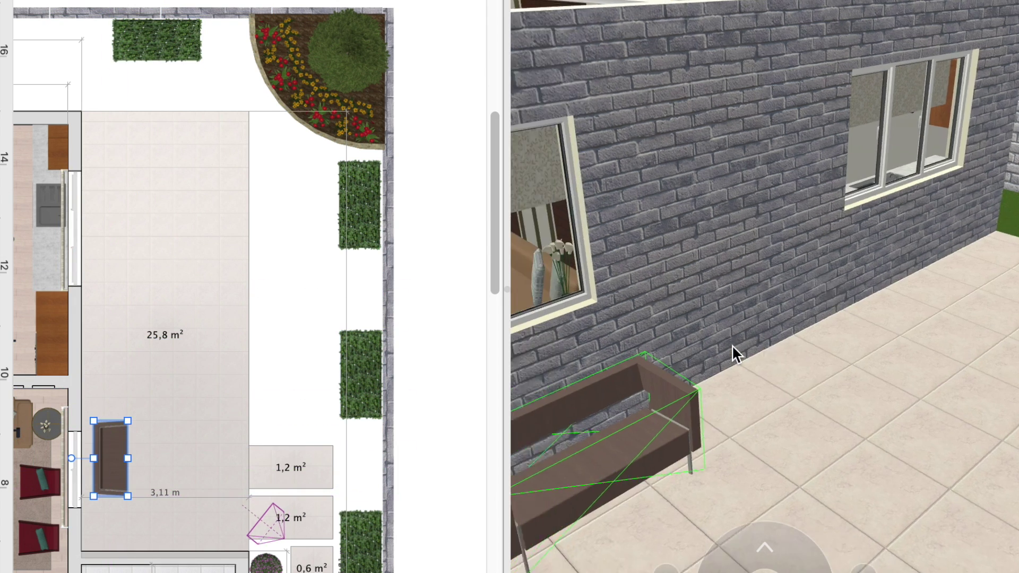
{"action": "left_click_drag", "start_coordinate": [106, 443], "coordinate": [179, 408], "text": "alt"}
{"action": "left_click_drag", "start_coordinate": [162, 371], "coordinate": [169, 483]}
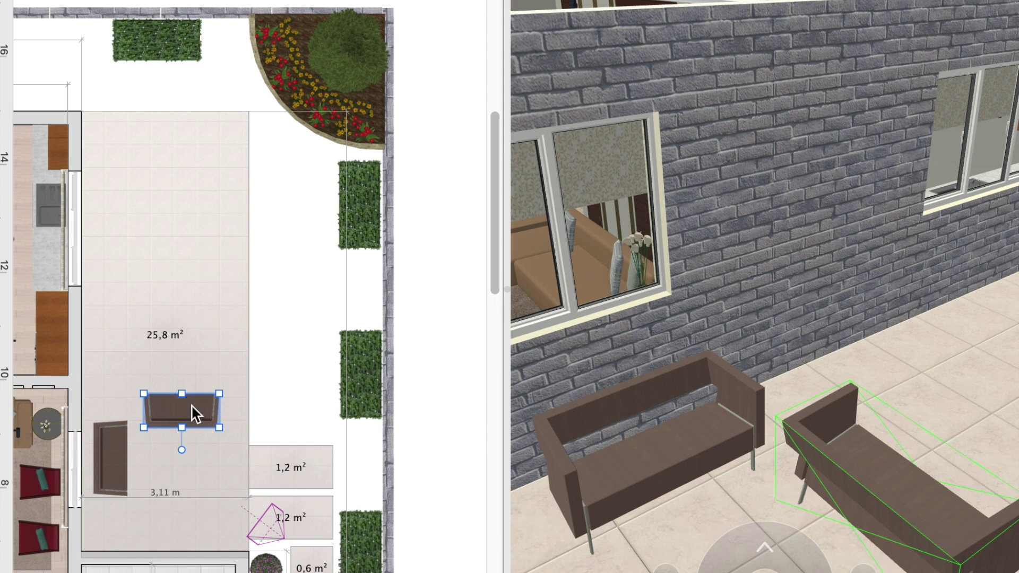
{"action": "left_click_drag", "start_coordinate": [193, 409], "coordinate": [185, 518]}
{"action": "left_click_drag", "start_coordinate": [112, 467], "coordinate": [112, 437]}
Step: Move the upright sofa up beside the other and place a yellow table between them
{"action": "left_click_drag", "start_coordinate": [183, 522], "coordinate": [182, 161]}
{"action": "left_click", "coordinate": [111, 445]}
{"action": "left_click_drag", "start_coordinate": [110, 444], "coordinate": [111, 244]}
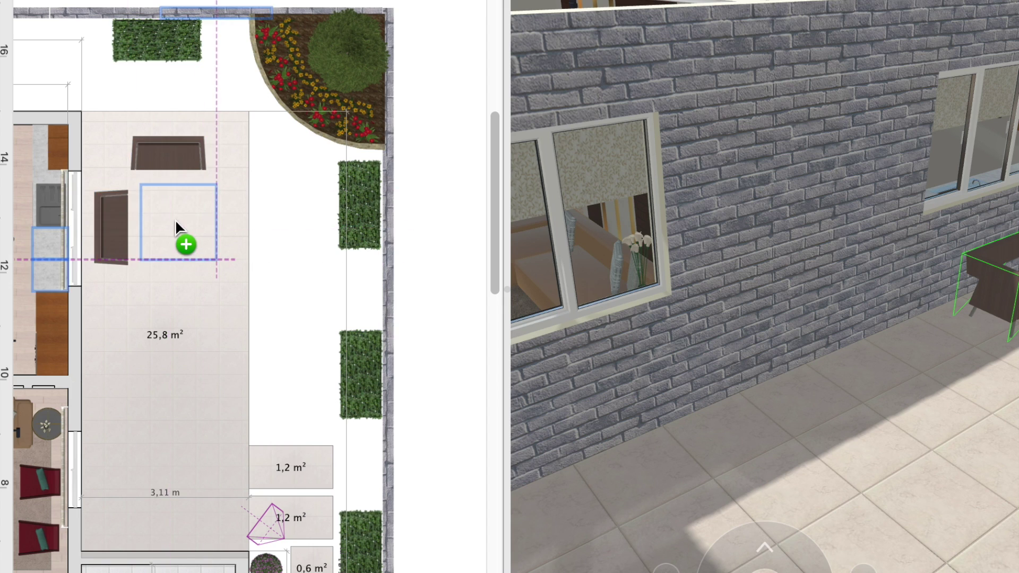
{"action": "left_click_drag", "start_coordinate": [175, 243], "coordinate": [178, 228]}
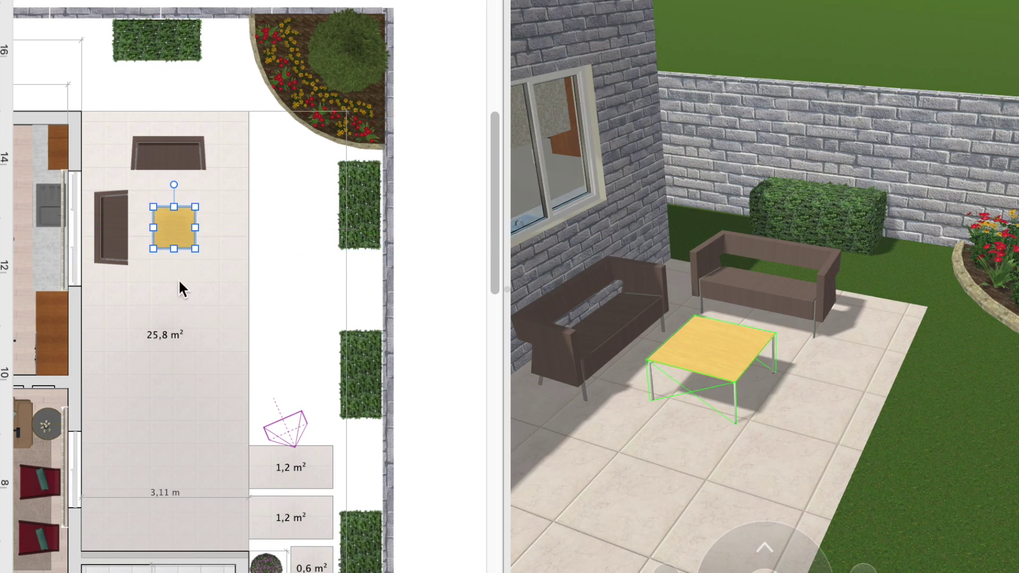
Step: Place an upright rectangular dining table with two armchairs along its left side
{"action": "left_click", "coordinate": [162, 368]}
{"action": "key", "text": "Delete"}
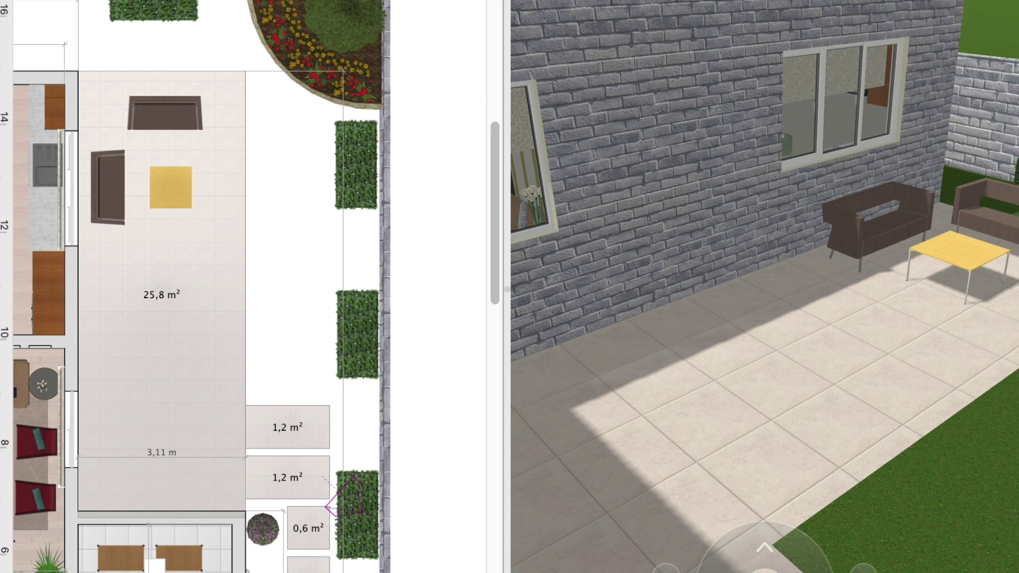
{"action": "mouse_move", "coordinate": [178, 360]}
{"action": "left_mouse_down"}
{"action": "mouse_move", "coordinate": [113, 365]}
{"action": "mouse_move", "coordinate": [166, 357]}
{"action": "left_mouse_up"}
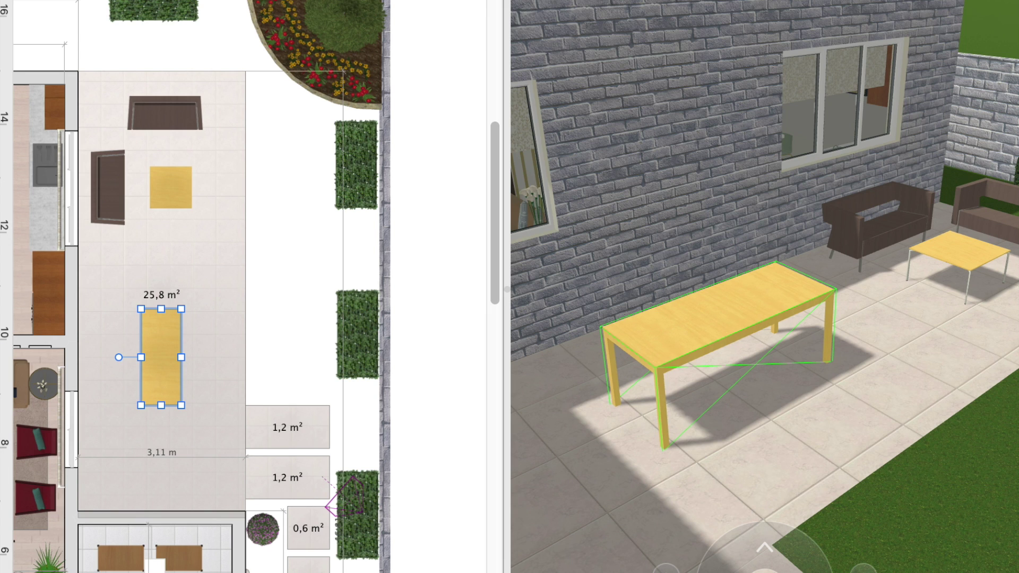
{"action": "mouse_move", "coordinate": [118, 326]}
{"action": "left_mouse_down"}
{"action": "mouse_move", "coordinate": [106, 296]}
{"action": "mouse_move", "coordinate": [119, 382]}
{"action": "left_mouse_up"}
{"action": "left_click", "coordinate": [161, 372]}
Step: Duplicate a chair onto the table's right side facing it, and align the left chairs
{"action": "right_click", "coordinate": [113, 377]}
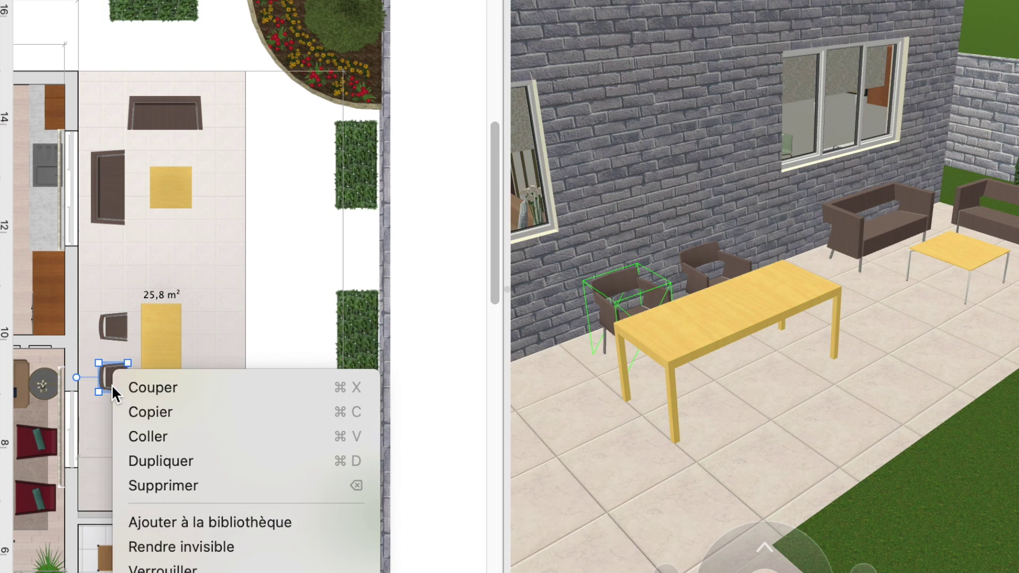
{"action": "left_click", "coordinate": [162, 457]}
{"action": "left_click_drag", "start_coordinate": [191, 428], "coordinate": [234, 429]}
{"action": "left_click_drag", "start_coordinate": [166, 431], "coordinate": [209, 383]}
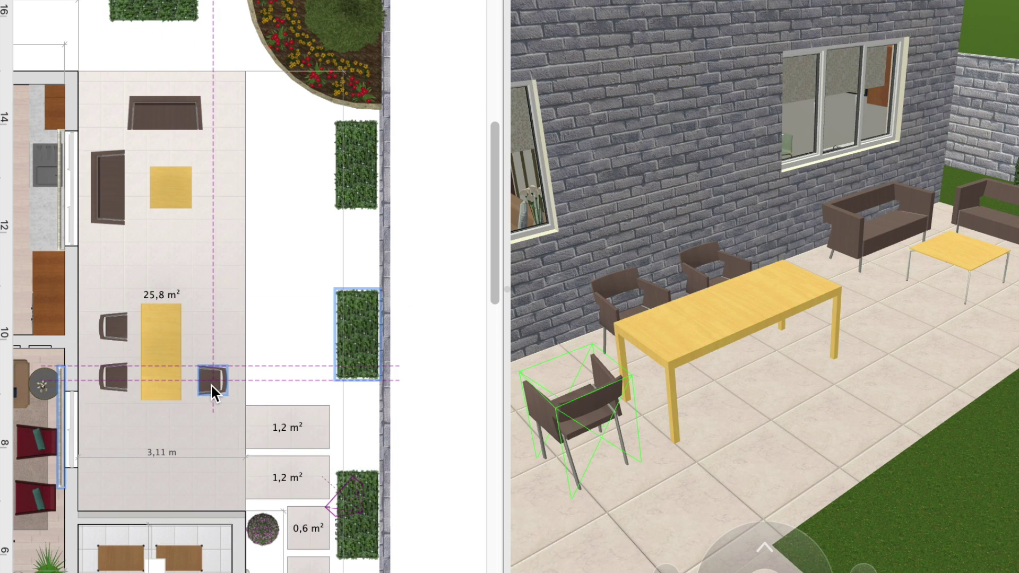
{"action": "left_click_drag", "start_coordinate": [112, 380], "coordinate": [123, 380]}
{"action": "left_click_drag", "start_coordinate": [116, 329], "coordinate": [125, 331]}
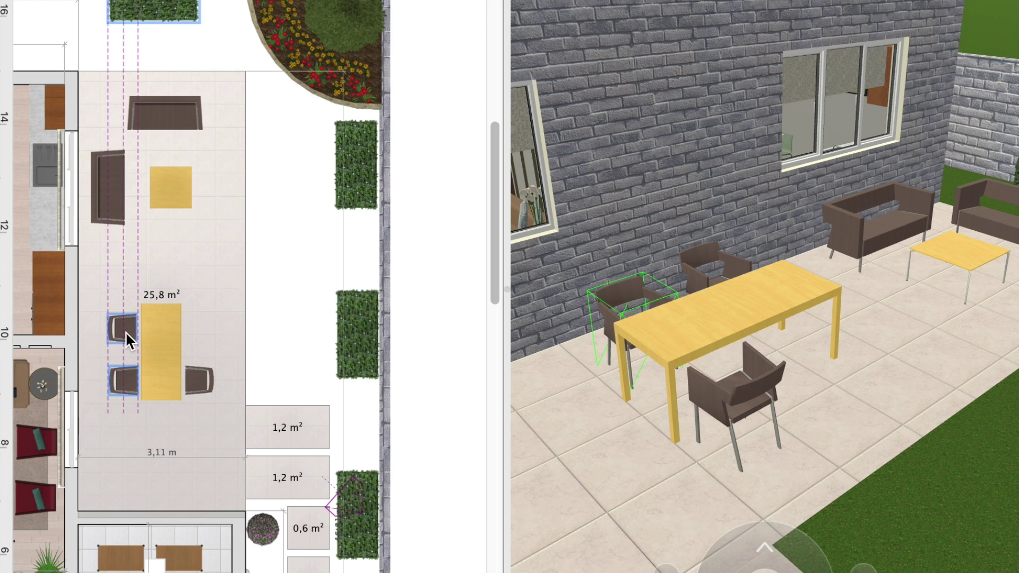
Step: Add a fourth armchair at the table's upper-right side to complete the set
{"action": "right_click", "coordinate": [203, 372]}
{"action": "left_click", "coordinate": [232, 462]}
{"action": "left_click_drag", "start_coordinate": [204, 383], "coordinate": [207, 338]}
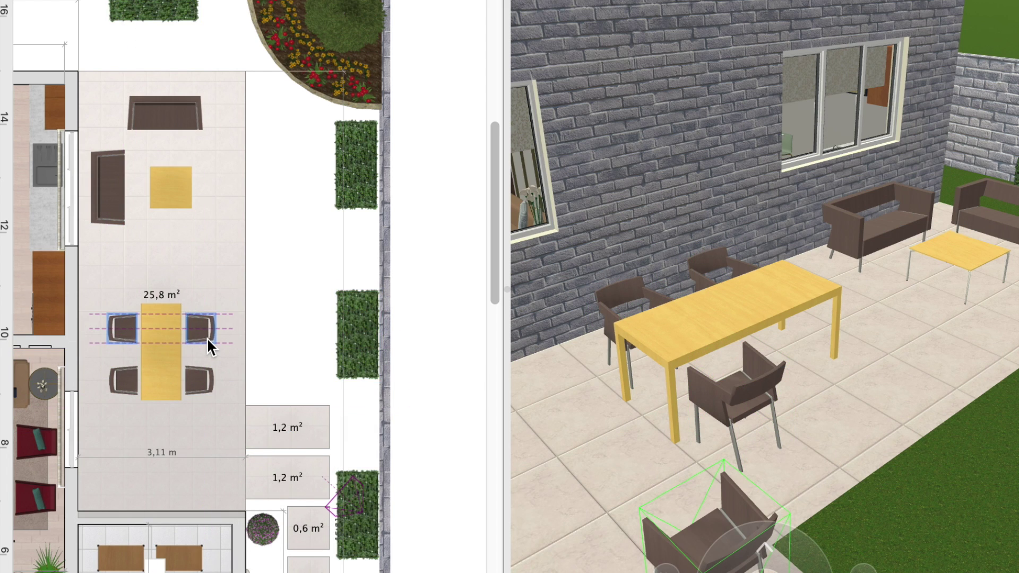
{"action": "left_click", "coordinate": [184, 474]}
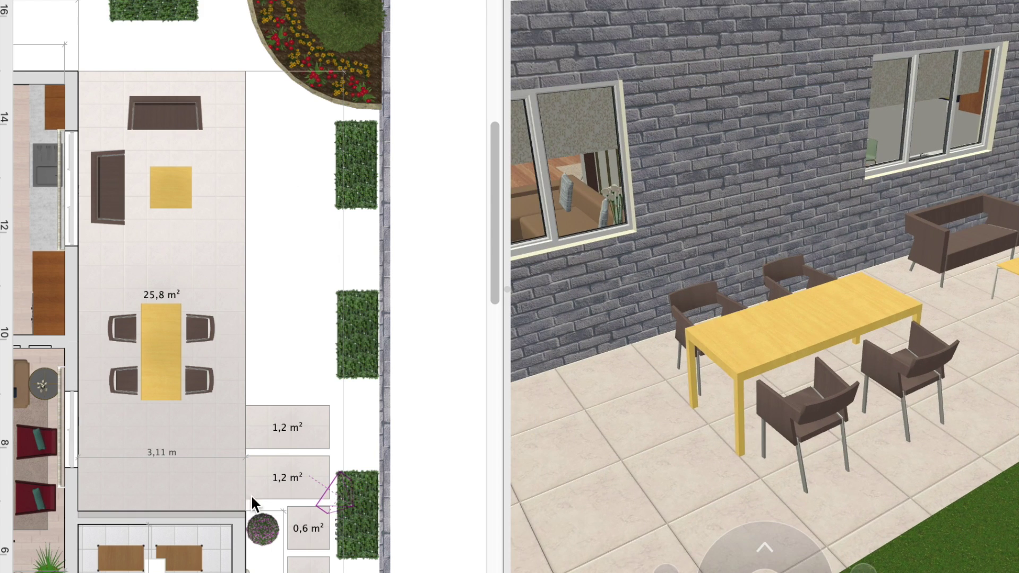
{"action": "right_click", "coordinate": [254, 446]}
Step: Place a wall lamp on the house wall beside the dining area
{"action": "key", "text": "Escape"}
{"action": "scroll", "coordinate": [255, 446], "scroll_direction": "up", "scroll_amount": 1}
{"action": "scroll", "coordinate": [250, 287], "scroll_direction": "down", "scroll_amount": 5}
{"action": "scroll", "coordinate": [250, 287], "scroll_direction": "down", "scroll_amount": 5}
{"action": "scroll", "coordinate": [249, 287], "scroll_direction": "up", "scroll_amount": 3, "text": "ctrl"}
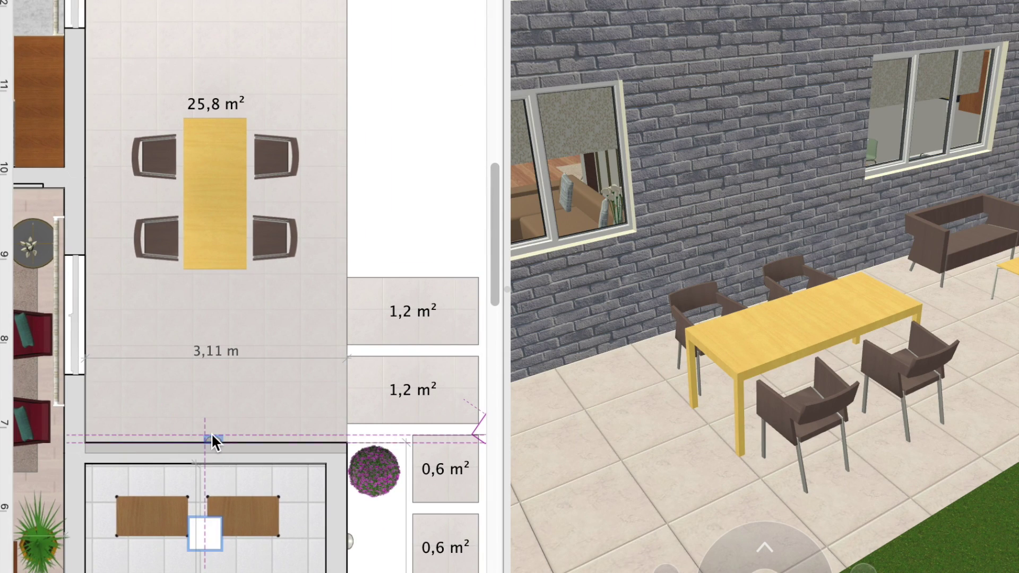
{"action": "left_click_drag", "start_coordinate": [211, 438], "coordinate": [204, 439]}
{"action": "left_click_drag", "start_coordinate": [67, 333], "coordinate": [101, 151]}
Step: Place a stone planter wall at the patio's end, turned to face the dining table
{"action": "scroll", "coordinate": [101, 346], "scroll_direction": "up", "scroll_amount": 5}
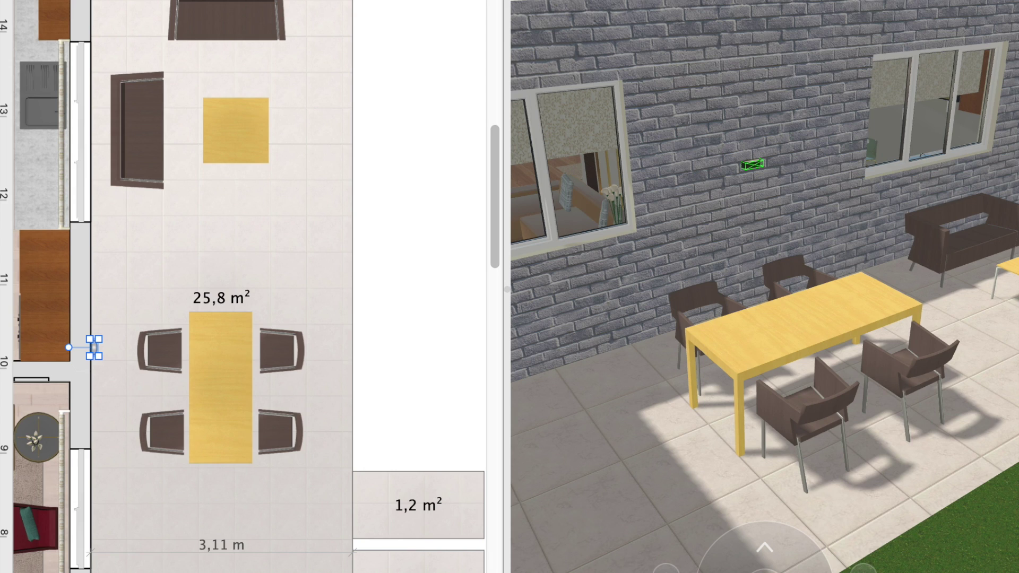
{"action": "left_click_drag", "start_coordinate": [219, 508], "coordinate": [220, 508]}
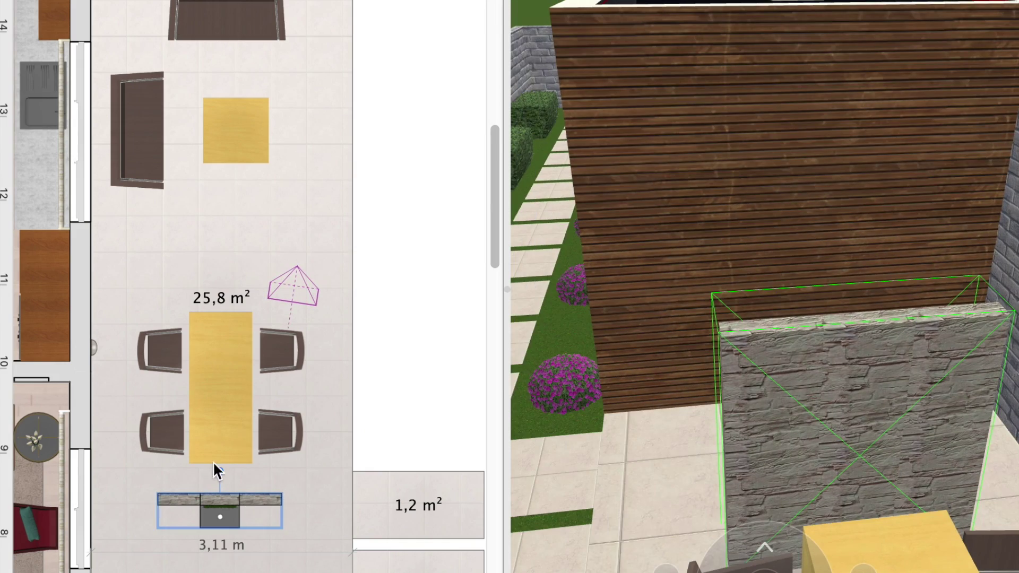
{"action": "left_click_drag", "start_coordinate": [216, 470], "coordinate": [213, 567]}
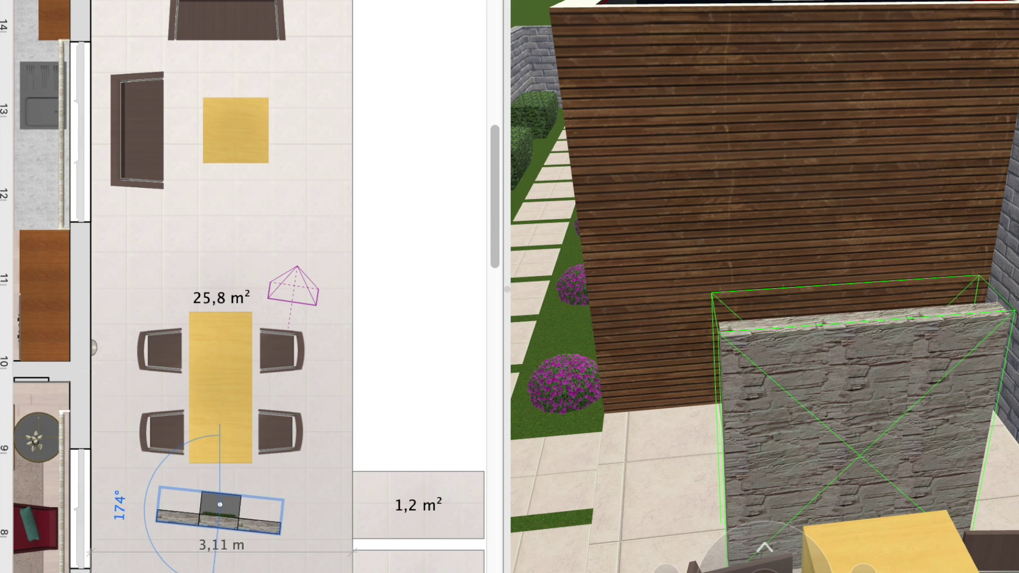
{"action": "scroll", "coordinate": [224, 515], "scroll_direction": "down", "scroll_amount": 1}
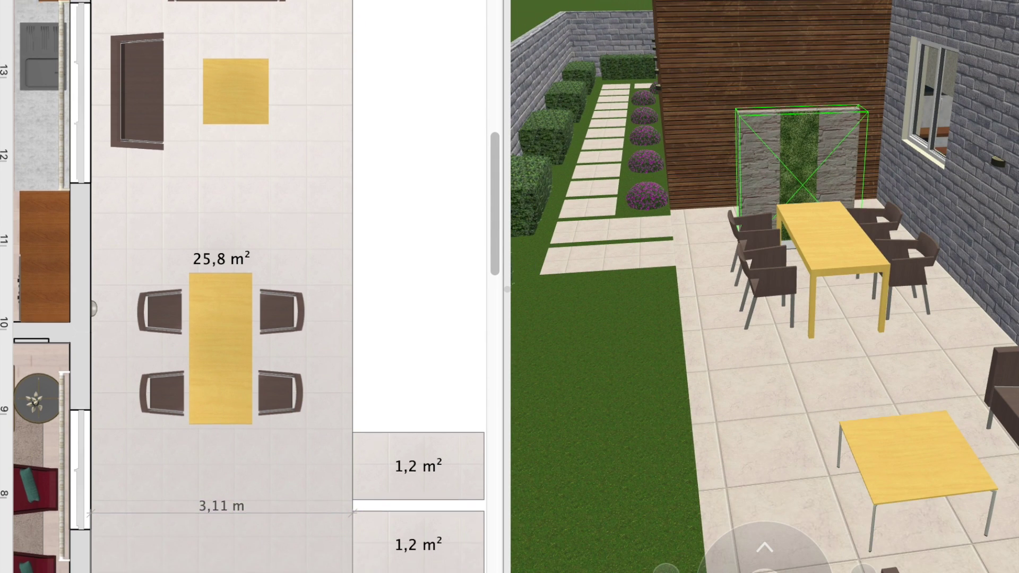
{"action": "scroll", "coordinate": [276, 467], "scroll_direction": "right", "scroll_amount": 2}
{"action": "scroll", "coordinate": [276, 467], "scroll_direction": "down", "scroll_amount": 1}
{"action": "left_click", "coordinate": [253, 413]}
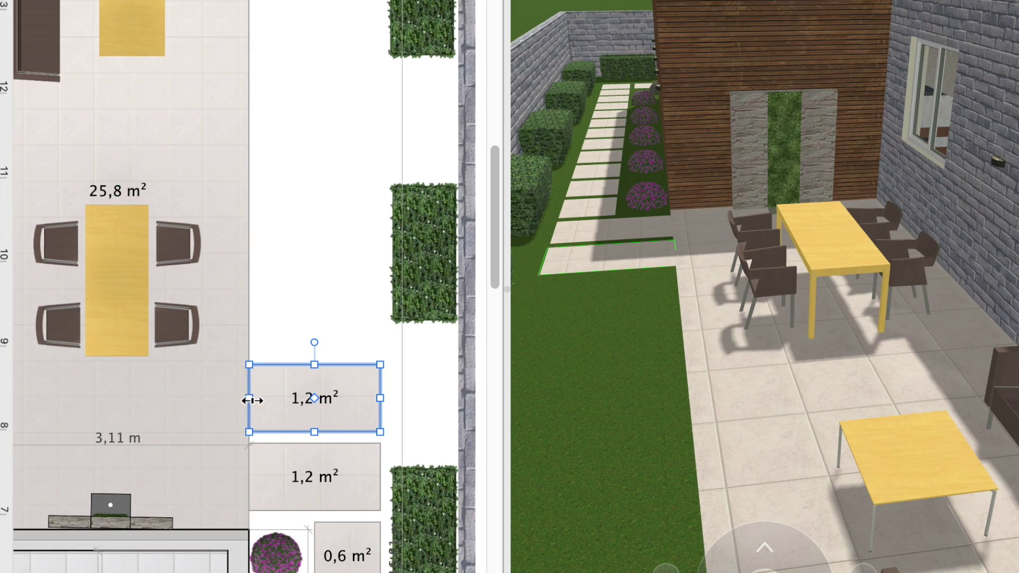
Step: Resize the 1,2 m² paving slabs beside the patio and place a line at its top edge
{"action": "left_click", "coordinate": [260, 477]}
{"action": "scroll", "coordinate": [712, 318], "scroll_direction": "up", "scroll_amount": 5}
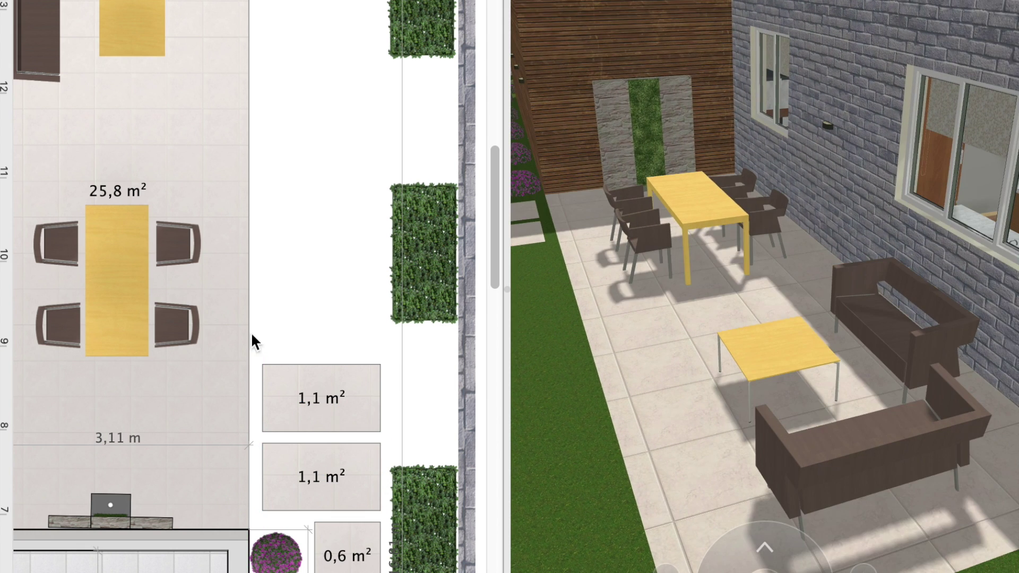
{"action": "scroll", "coordinate": [250, 332], "scroll_direction": "up", "scroll_amount": 2}
{"action": "scroll", "coordinate": [251, 332], "scroll_direction": "left", "scroll_amount": 2}
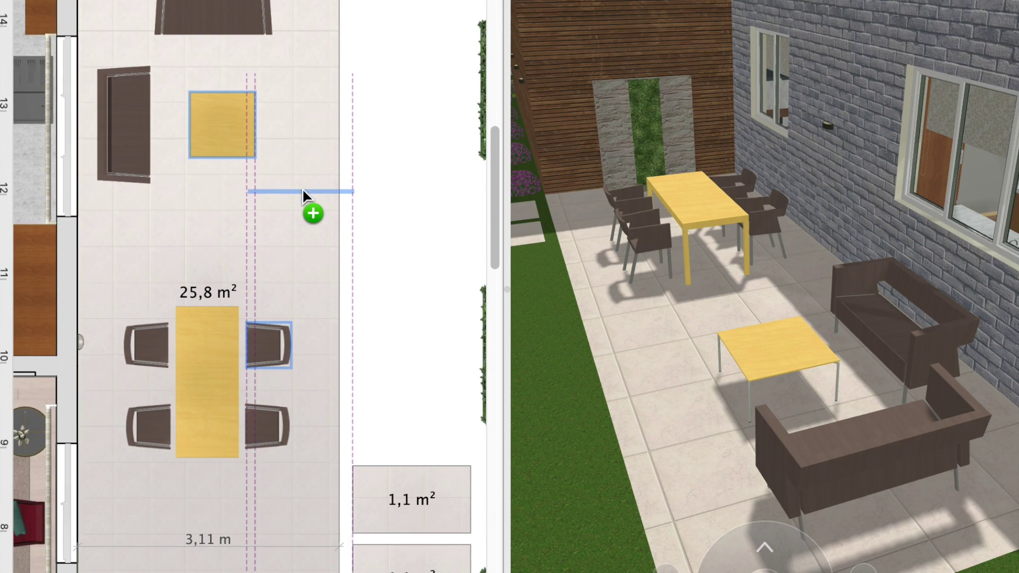
{"action": "left_click_drag", "start_coordinate": [301, 188], "coordinate": [304, 189]}
{"action": "scroll", "coordinate": [304, 189], "scroll_direction": "up", "scroll_amount": 2}
{"action": "scroll", "coordinate": [341, 409], "scroll_direction": "up", "scroll_amount": 5}
{"action": "mouse_move", "coordinate": [341, 410]}
{"action": "left_mouse_down"}
{"action": "mouse_move", "coordinate": [166, 159]}
{"action": "mouse_move", "coordinate": [240, 154]}
{"action": "left_mouse_up"}
{"action": "scroll", "coordinate": [561, 439], "scroll_direction": "down", "scroll_amount": 2}
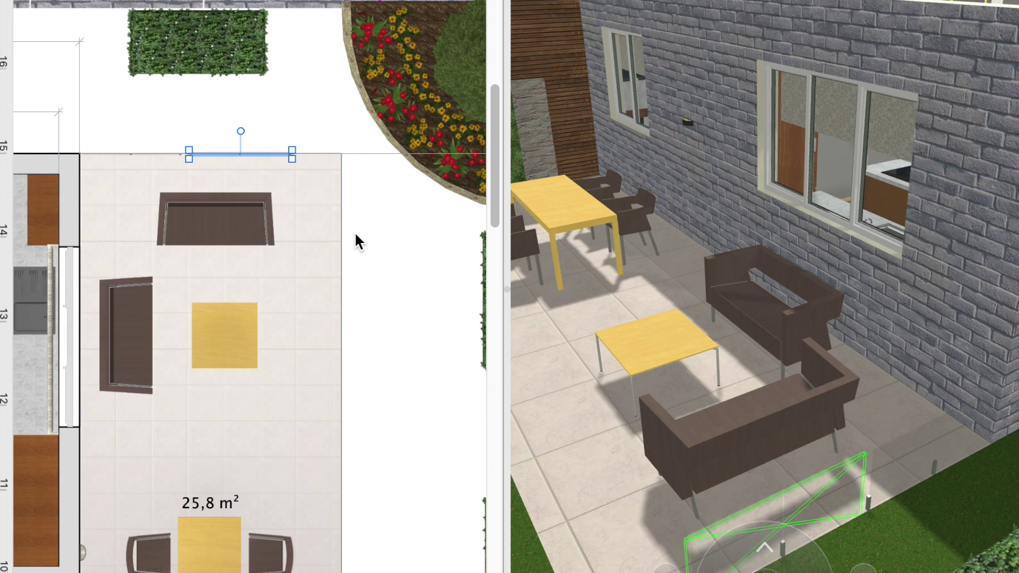
{"action": "left_click", "coordinate": [582, 378]}
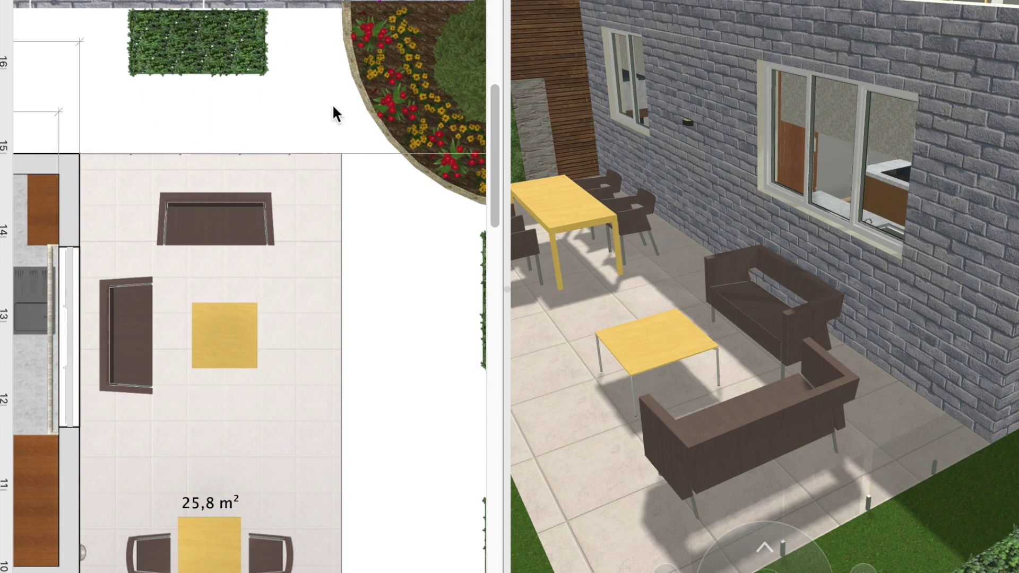
{"action": "scroll", "coordinate": [587, 186], "scroll_direction": "left", "scroll_amount": 3}
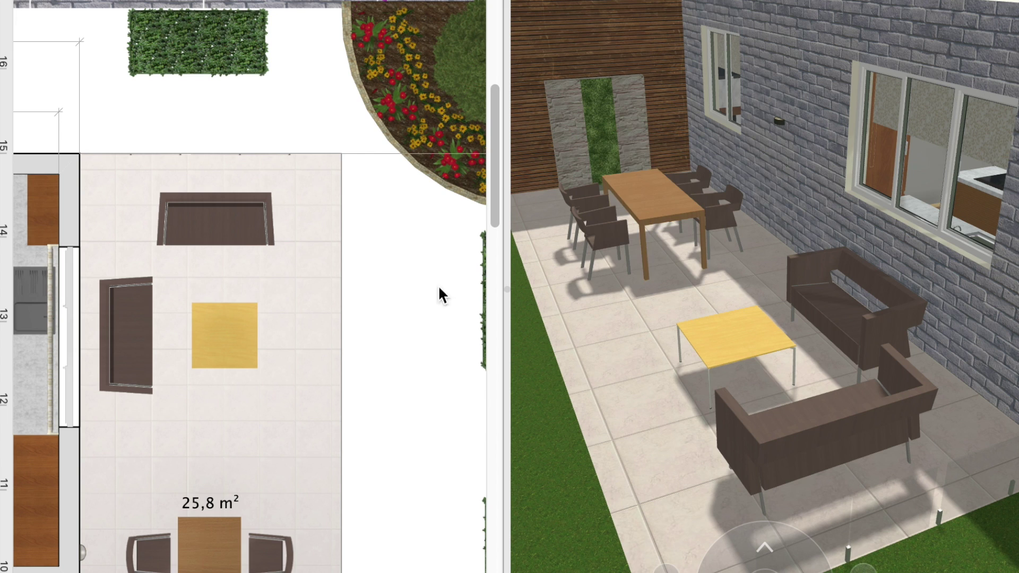
Step: Apply a wood finish to the coffee table and a black woven fabric to the sofas
{"action": "left_click", "coordinate": [724, 341]}
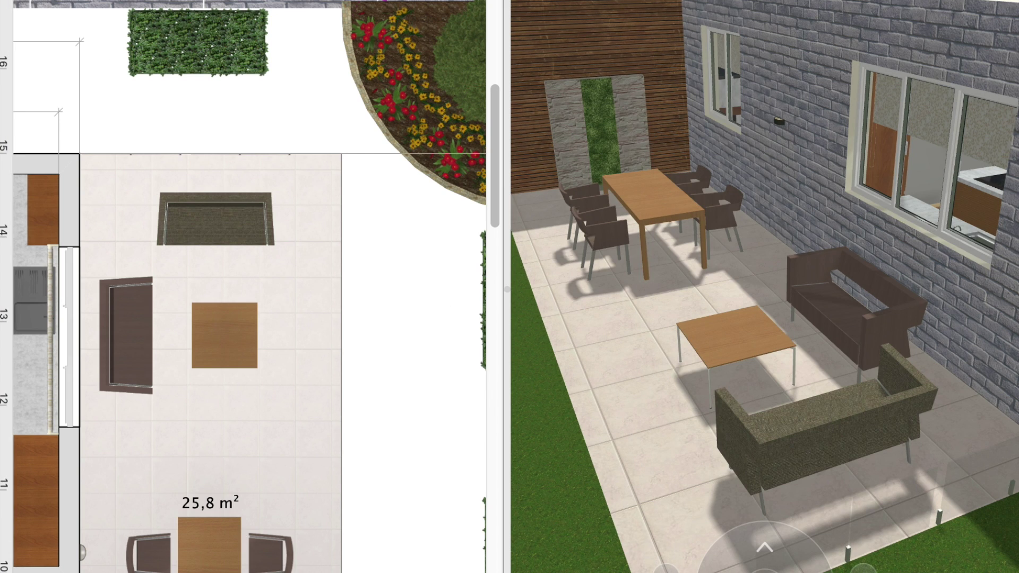
{"action": "left_click", "coordinate": [881, 335]}
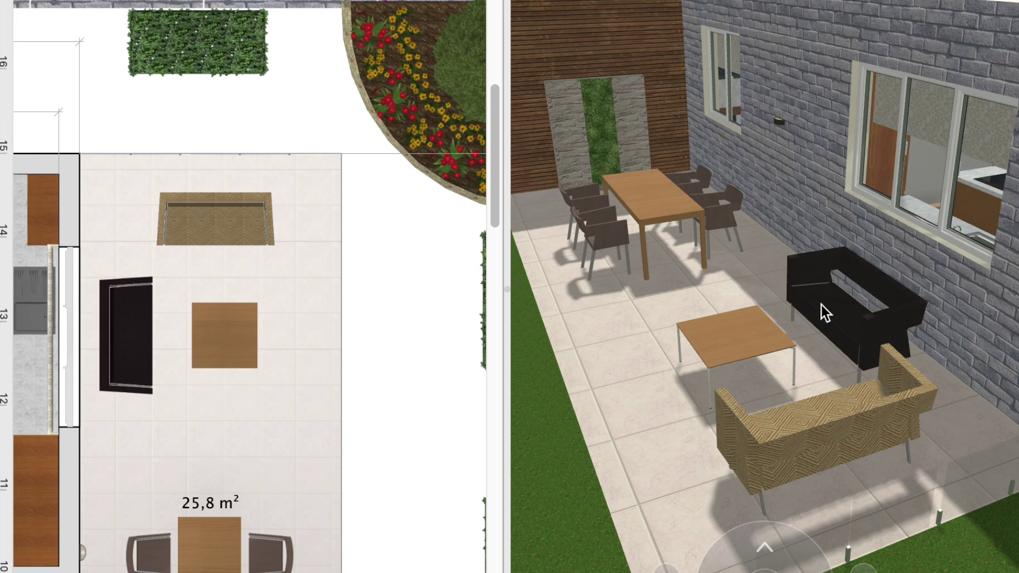
{"action": "left_click", "coordinate": [850, 405]}
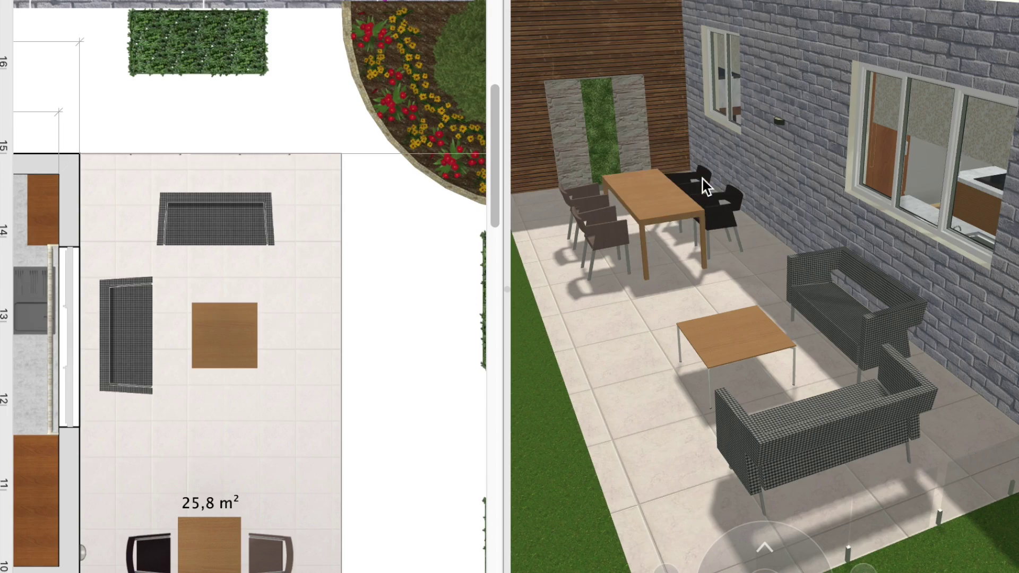
{"action": "scroll", "coordinate": [782, 229], "scroll_direction": "left", "scroll_amount": 10}
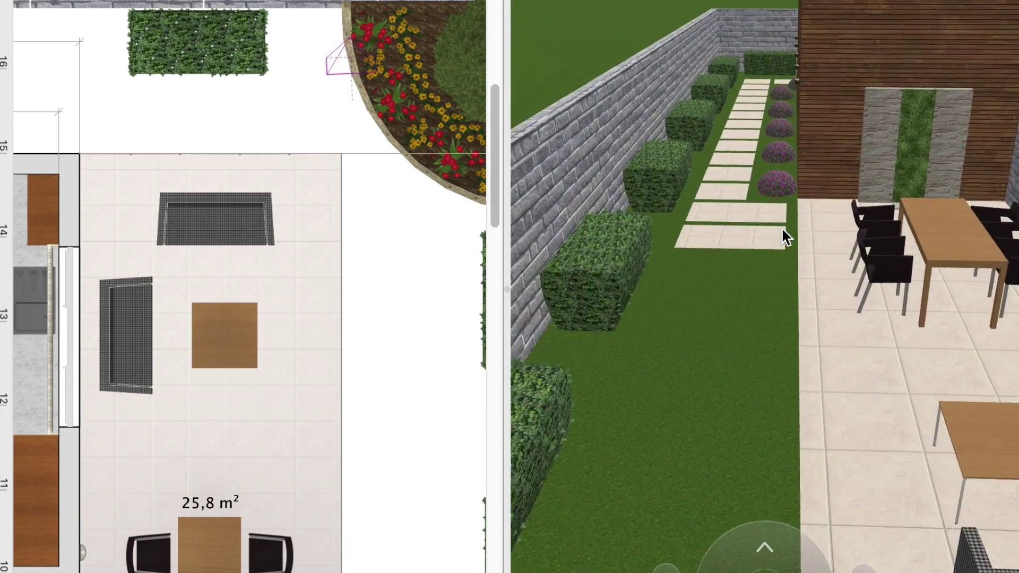
{"action": "scroll", "coordinate": [782, 229], "scroll_direction": "left", "scroll_amount": 5}
{"action": "scroll", "coordinate": [782, 230], "scroll_direction": "left", "scroll_amount": 5}
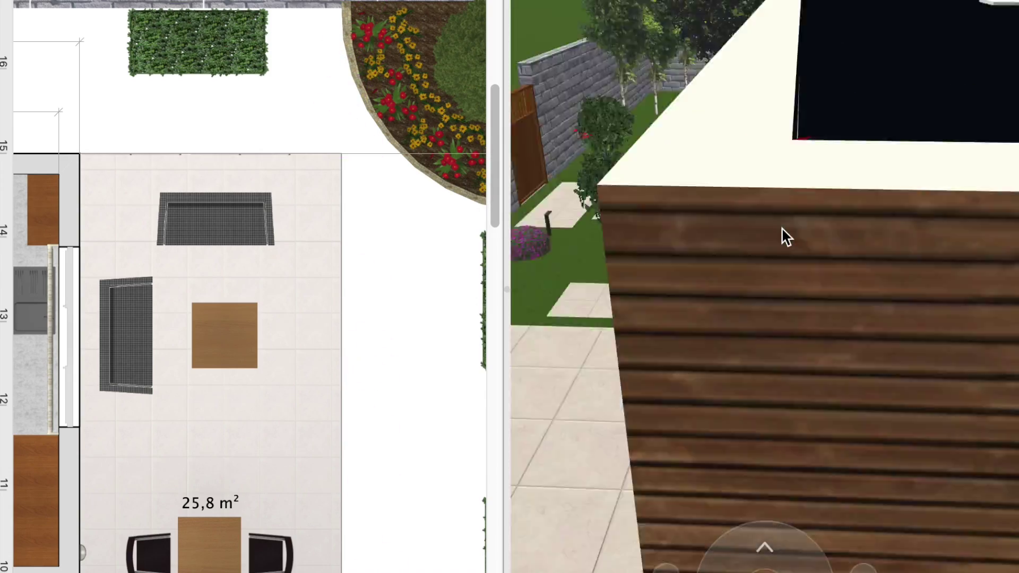
Step: Zoom out to the whole house and garden plan, then select the 7,95 m hall wall
{"action": "scroll", "coordinate": [782, 230], "scroll_direction": "left", "scroll_amount": 5}
{"action": "scroll", "coordinate": [783, 230], "scroll_direction": "left", "scroll_amount": 5}
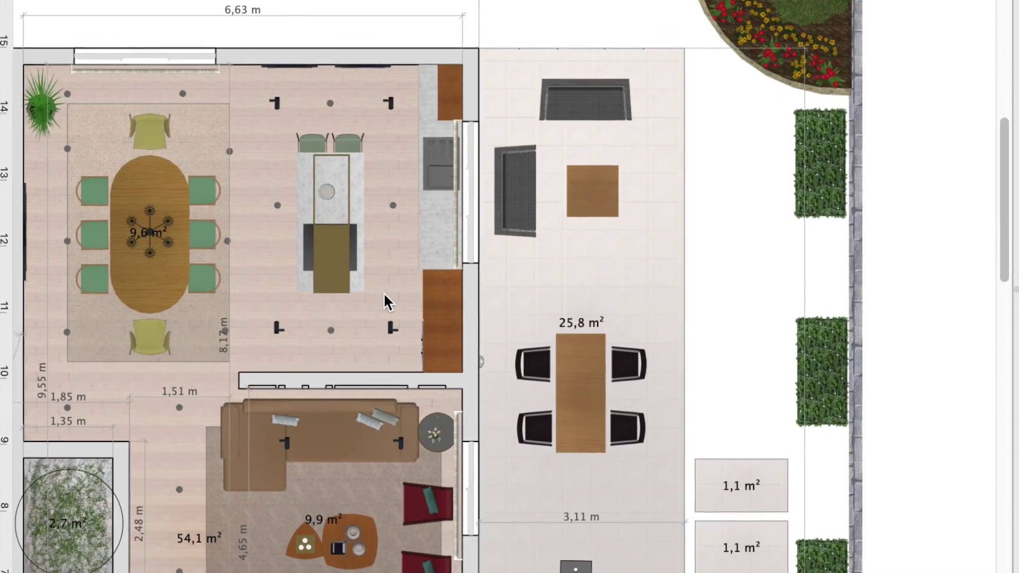
{"action": "scroll", "coordinate": [482, 136], "scroll_direction": "down", "scroll_amount": 10}
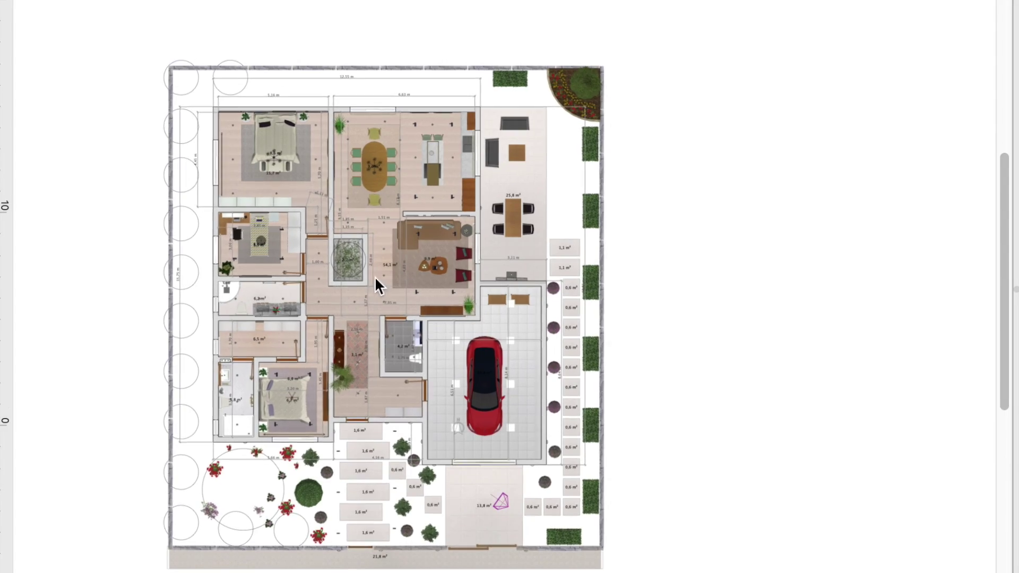
{"action": "scroll", "coordinate": [367, 294], "scroll_direction": "up", "scroll_amount": 3}
{"action": "scroll", "coordinate": [366, 294], "scroll_direction": "down", "scroll_amount": 2}
{"action": "scroll", "coordinate": [366, 294], "scroll_direction": "up", "scroll_amount": 1}
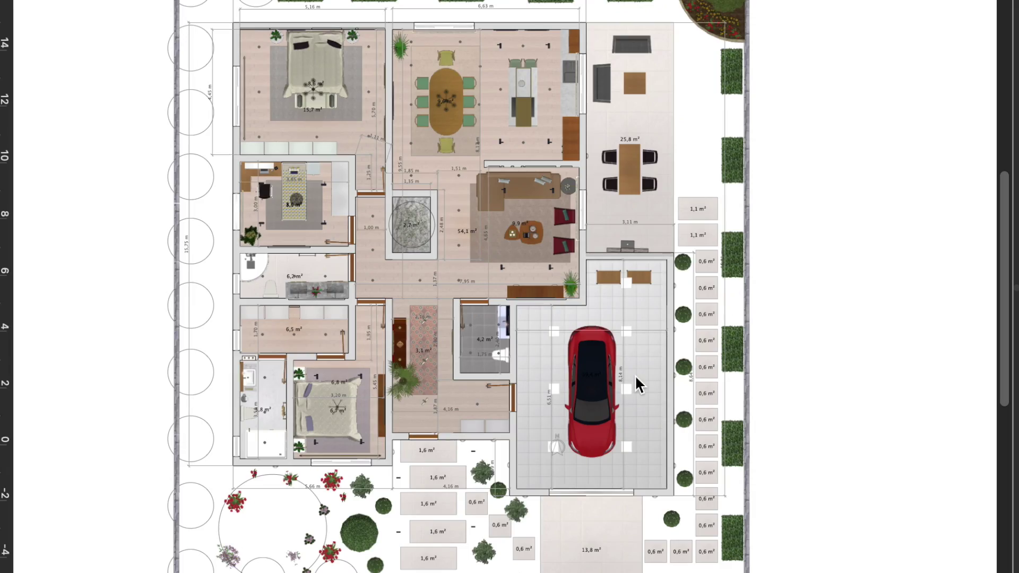
{"action": "left_click", "coordinate": [469, 275]}
Step: Move the wall light down onto the front boundary wall near the gates
{"action": "scroll", "coordinate": [469, 274], "scroll_direction": "up", "scroll_amount": 3}
{"action": "scroll", "coordinate": [469, 274], "scroll_direction": "up", "scroll_amount": 3}
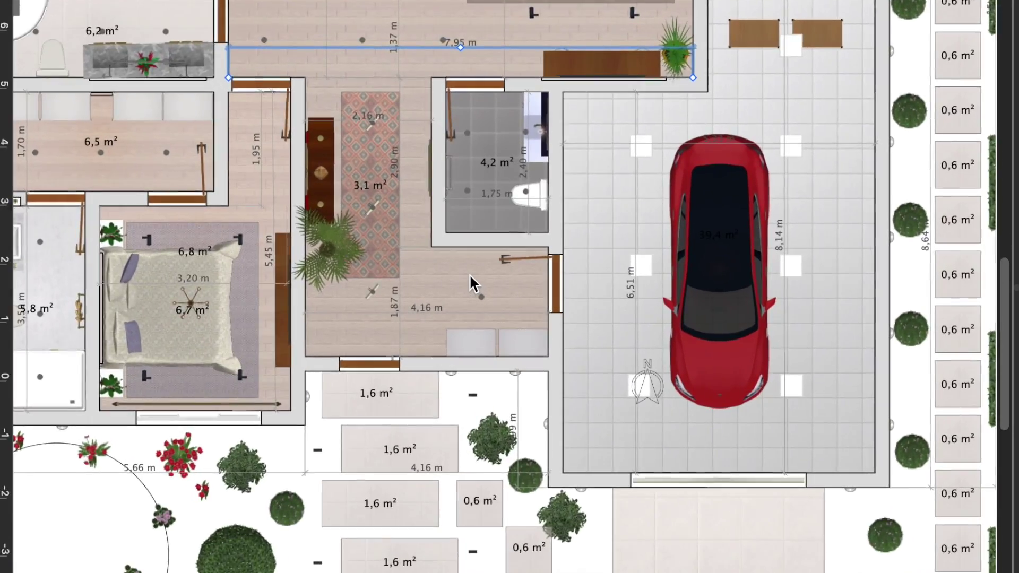
{"action": "scroll", "coordinate": [469, 274], "scroll_direction": "down", "scroll_amount": 5}
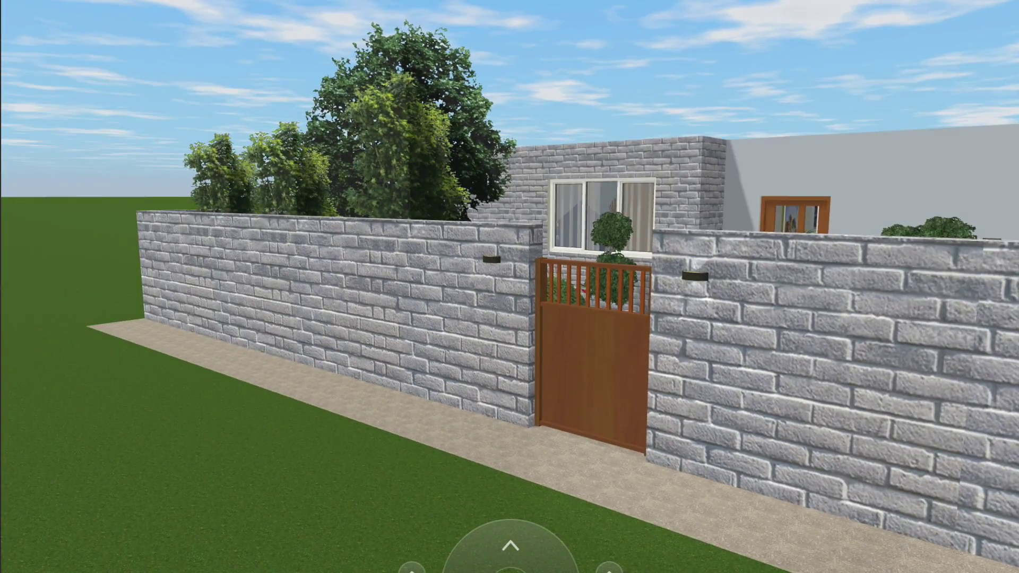
{"action": "scroll", "coordinate": [327, 449], "scroll_direction": "up", "scroll_amount": 2}
{"action": "scroll", "coordinate": [403, 445], "scroll_direction": "up", "scroll_amount": 3}
{"action": "scroll", "coordinate": [430, 450], "scroll_direction": "up", "scroll_amount": 3}
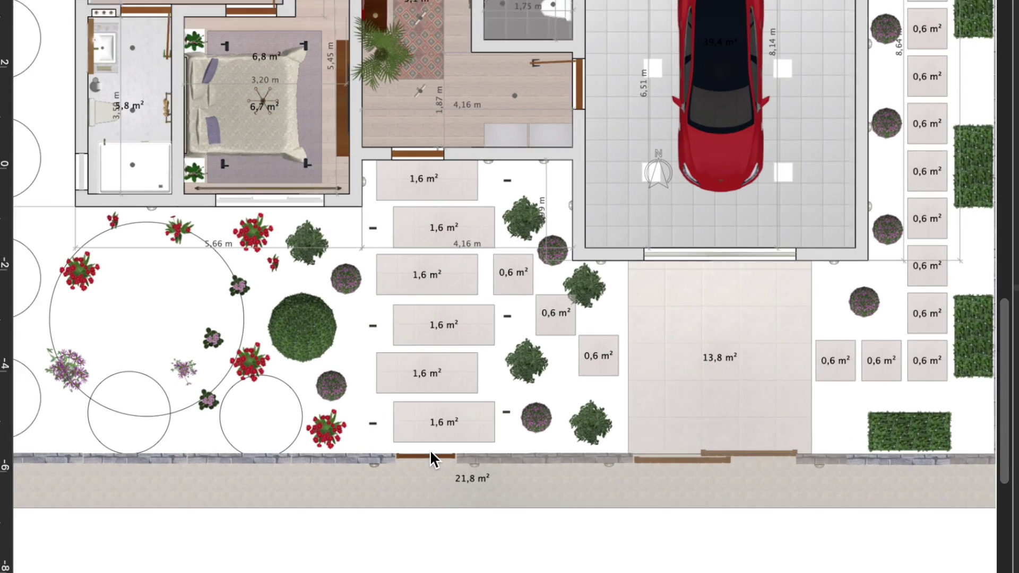
{"action": "scroll", "coordinate": [430, 451], "scroll_direction": "down", "scroll_amount": 2}
{"action": "scroll", "coordinate": [365, 467], "scroll_direction": "up", "scroll_amount": 4}
{"action": "right_click", "coordinate": [374, 475]}
{"action": "left_click_drag", "start_coordinate": [373, 469], "coordinate": [443, 547]}
{"action": "right_click", "coordinate": [425, 540]}
{"action": "left_click", "coordinate": [441, 536]}
Step: Duplicate the wall light twice, placing copies along the front wall beside the right gate
{"action": "right_click", "coordinate": [190, 467]}
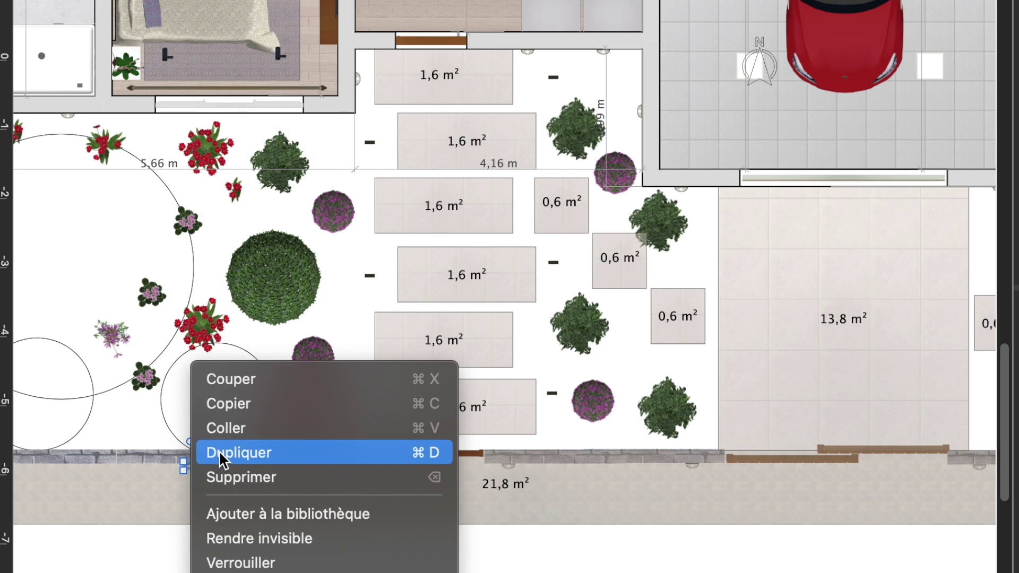
{"action": "left_click", "coordinate": [220, 459]}
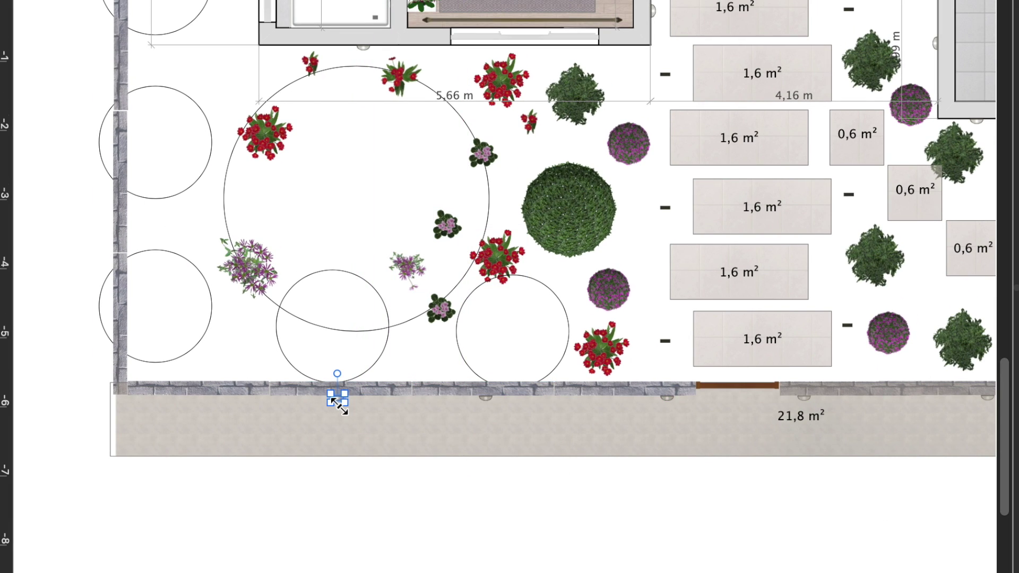
{"action": "right_click", "coordinate": [337, 406]}
{"action": "left_click", "coordinate": [364, 455]}
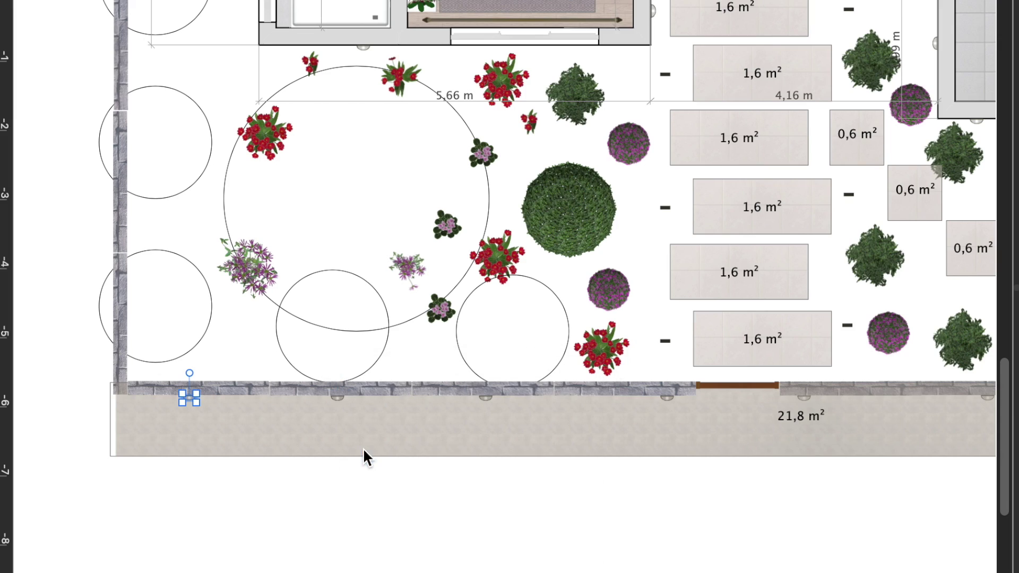
{"action": "scroll", "coordinate": [220, 402], "scroll_direction": "right", "scroll_amount": 5}
{"action": "scroll", "coordinate": [221, 402], "scroll_direction": "left", "scroll_amount": 4}
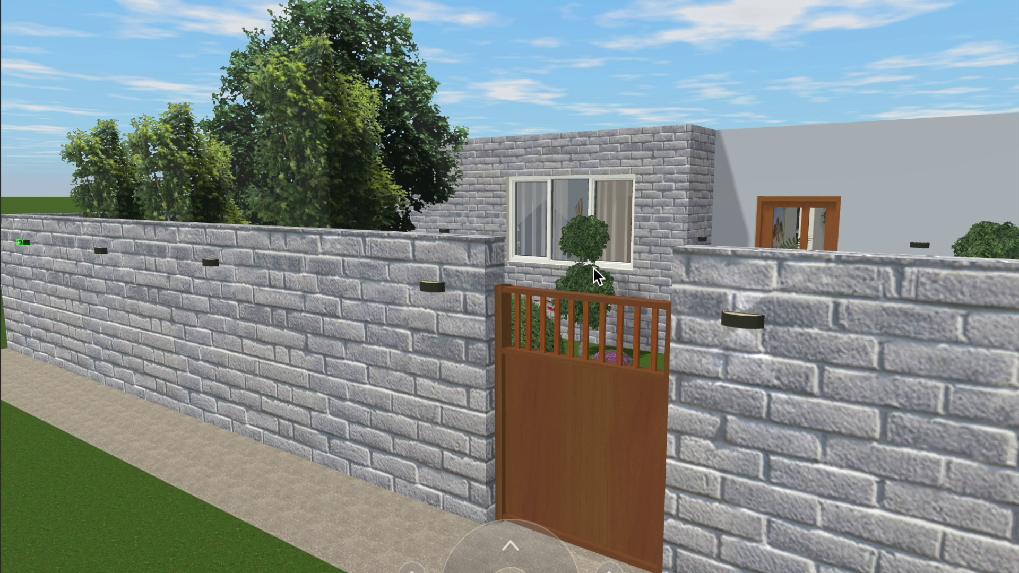
{"action": "scroll", "coordinate": [466, 377], "scroll_direction": "right", "scroll_amount": 3}
{"action": "scroll", "coordinate": [465, 376], "scroll_direction": "right", "scroll_amount": 4}
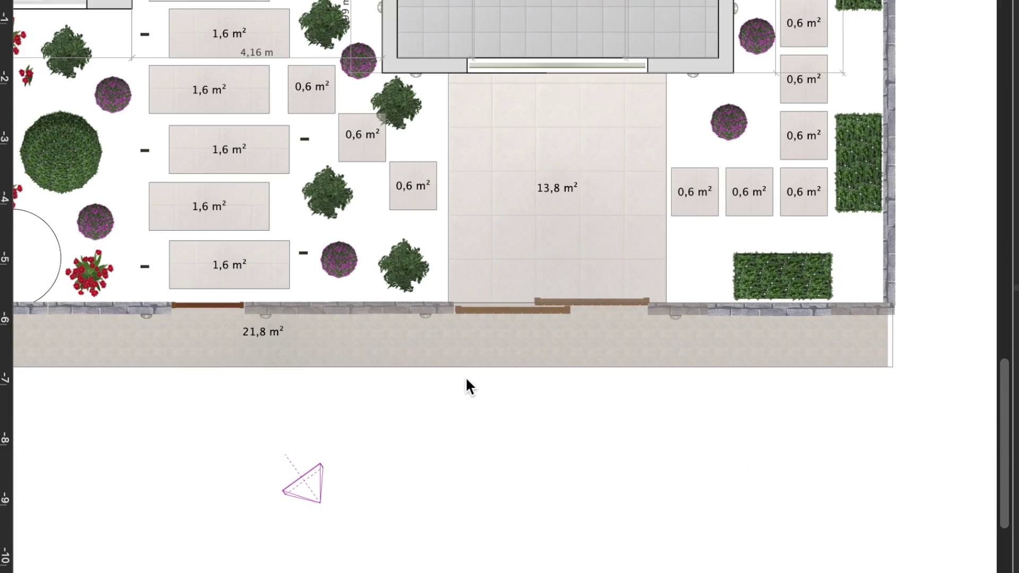
{"action": "left_click", "coordinate": [660, 325]}
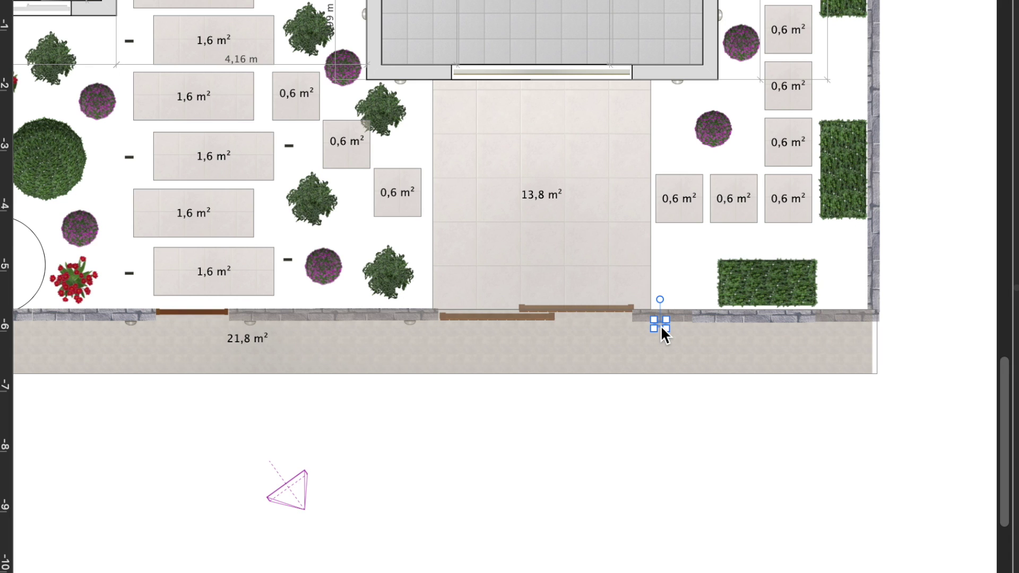
{"action": "scroll", "coordinate": [674, 319], "scroll_direction": "right", "scroll_amount": 2}
{"action": "scroll", "coordinate": [674, 319], "scroll_direction": "up", "scroll_amount": 2, "text": "ctrl"}
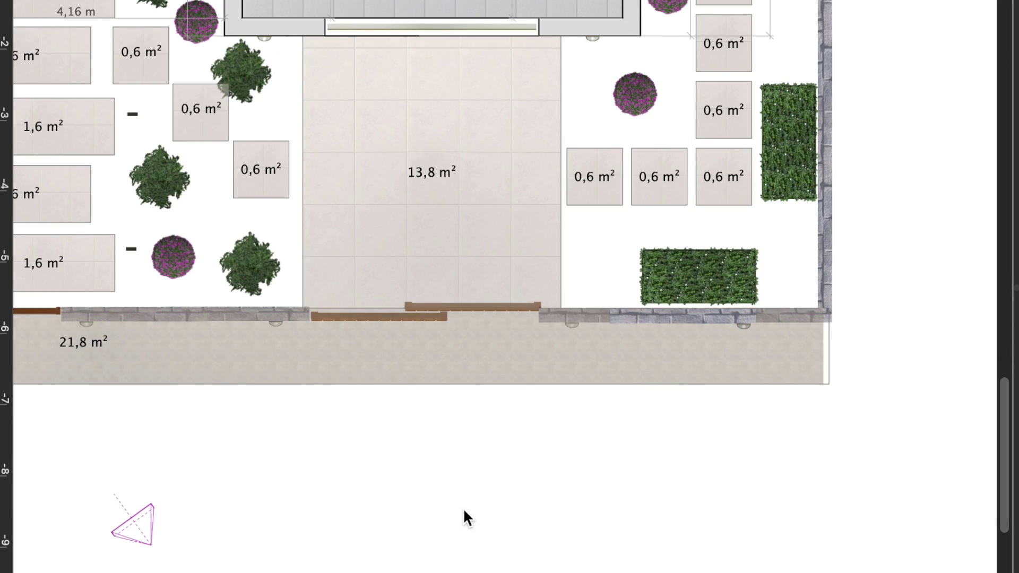
{"action": "scroll", "coordinate": [464, 517], "scroll_direction": "up", "scroll_amount": 2}
{"action": "scroll", "coordinate": [462, 518], "scroll_direction": "up", "scroll_amount": 2}
{"action": "scroll", "coordinate": [430, 451], "scroll_direction": "left", "scroll_amount": 5}
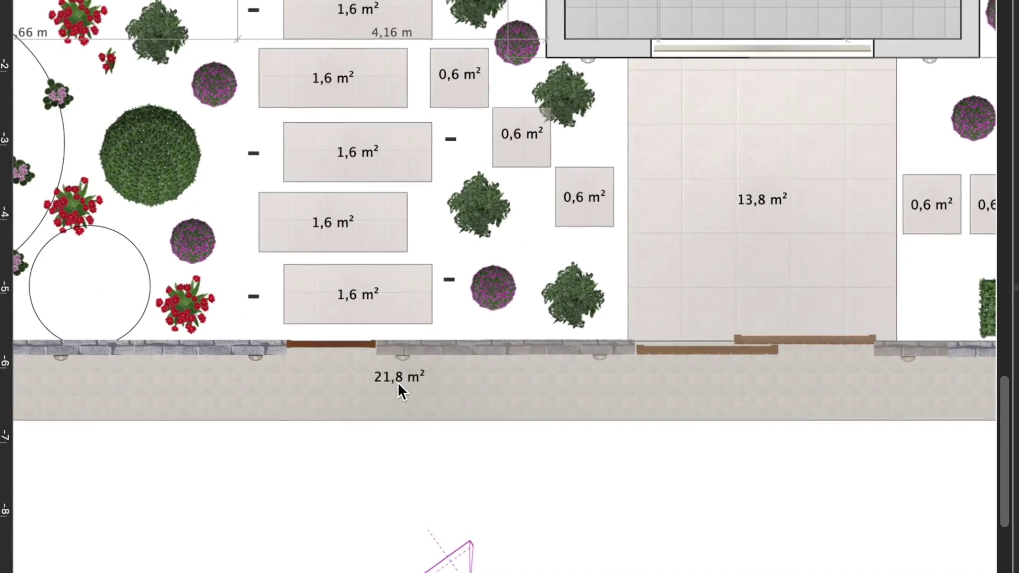
{"action": "scroll", "coordinate": [425, 372], "scroll_direction": "up", "scroll_amount": 1, "text": "ctrl"}
{"action": "scroll", "coordinate": [639, 342], "scroll_direction": "up", "scroll_amount": 1}
{"action": "scroll", "coordinate": [639, 341], "scroll_direction": "up", "scroll_amount": 2}
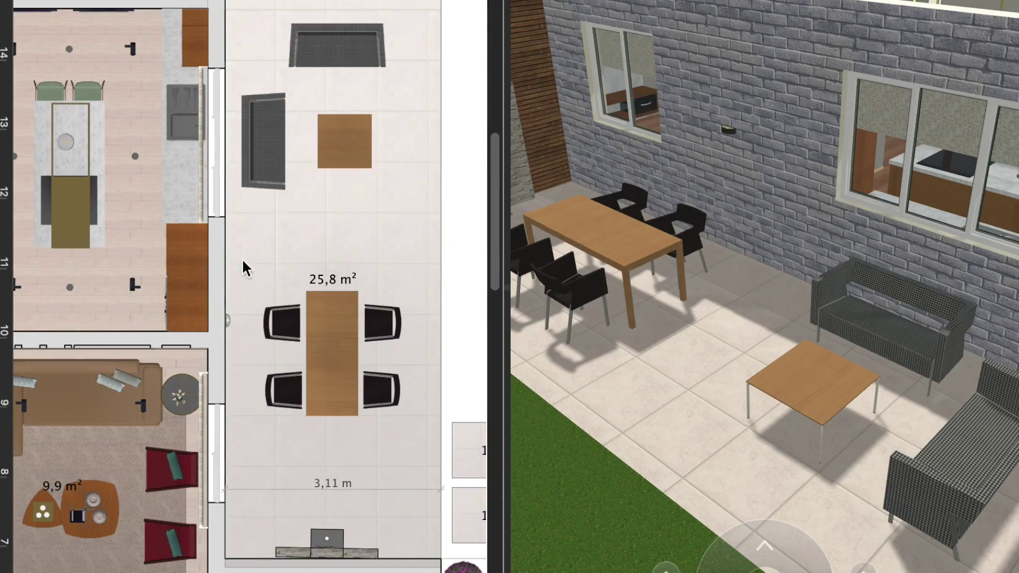
{"action": "left_click", "coordinate": [227, 320]}
{"action": "scroll", "coordinate": [228, 323], "scroll_direction": "up", "scroll_amount": 2}
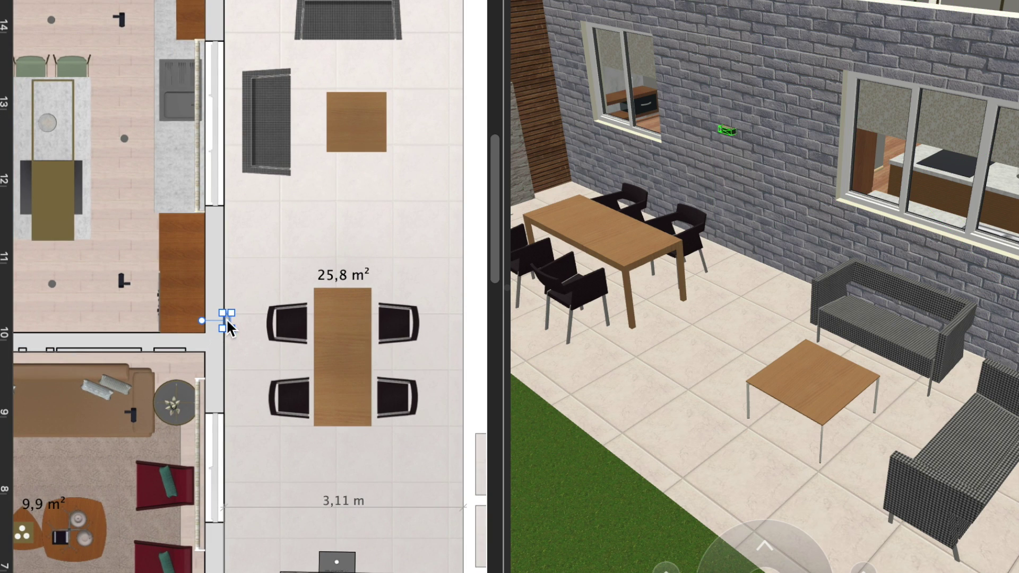
{"action": "left_click", "coordinate": [252, 404]}
{"action": "scroll", "coordinate": [265, 395], "scroll_direction": "down", "scroll_amount": 2}
{"action": "scroll", "coordinate": [274, 389], "scroll_direction": "down", "scroll_amount": 3}
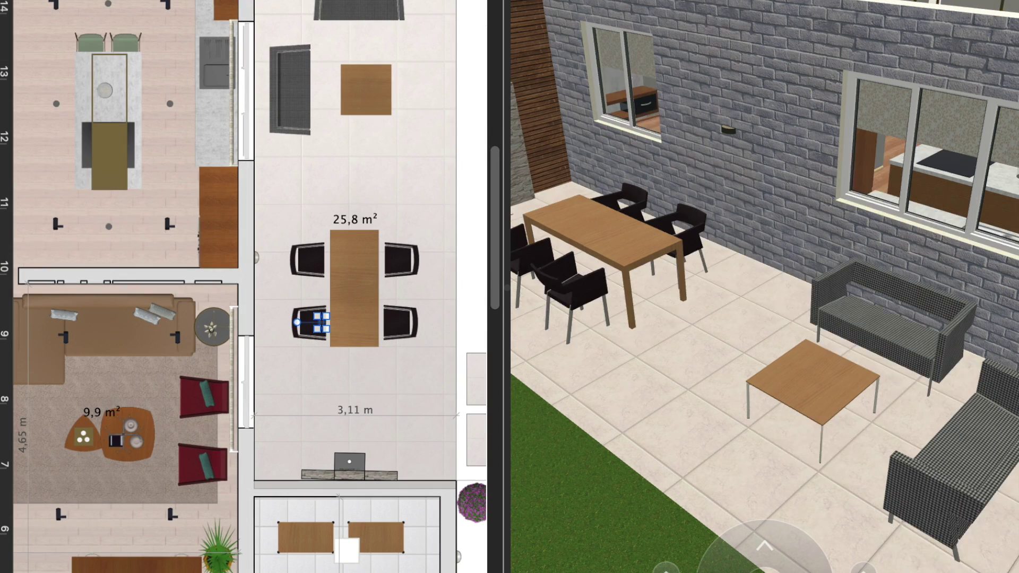
{"action": "left_click", "coordinate": [260, 257]}
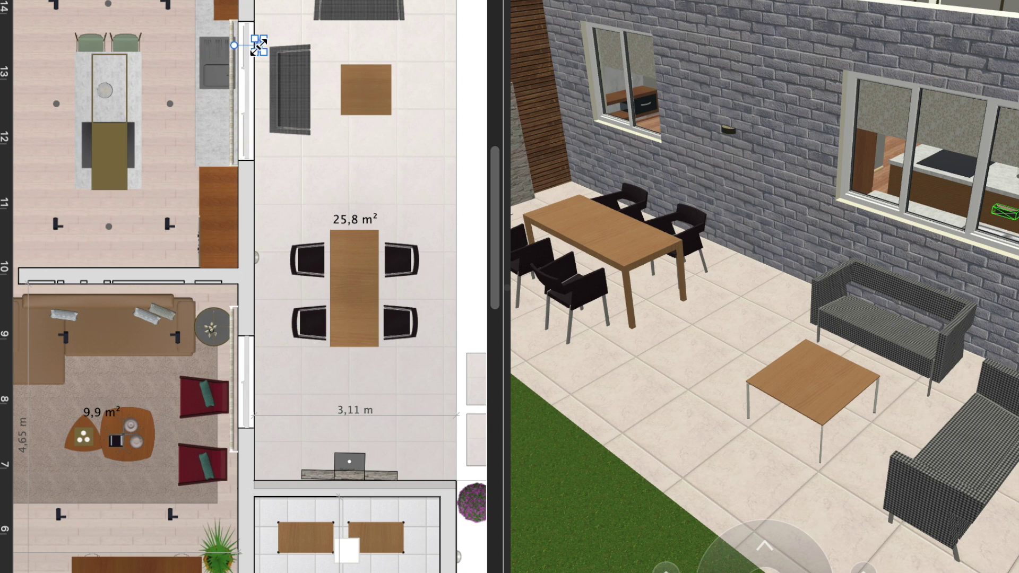
{"action": "scroll", "coordinate": [260, 48], "scroll_direction": "up", "scroll_amount": 3}
{"action": "scroll", "coordinate": [249, 217], "scroll_direction": "up", "scroll_amount": 2}
{"action": "scroll", "coordinate": [764, 337], "scroll_direction": "up", "scroll_amount": 3}
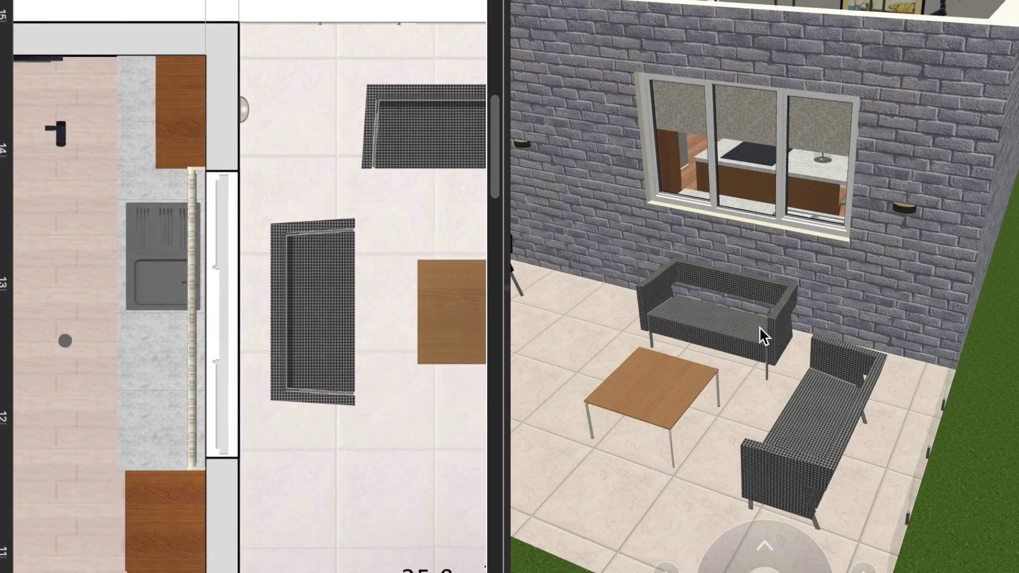
{"action": "left_click_drag", "start_coordinate": [764, 337], "coordinate": [637, 340]}
{"action": "scroll", "coordinate": [301, 260], "scroll_direction": "down", "scroll_amount": 3}
{"action": "scroll", "coordinate": [301, 260], "scroll_direction": "down", "scroll_amount": 3}
{"action": "left_click", "coordinate": [169, 228]}
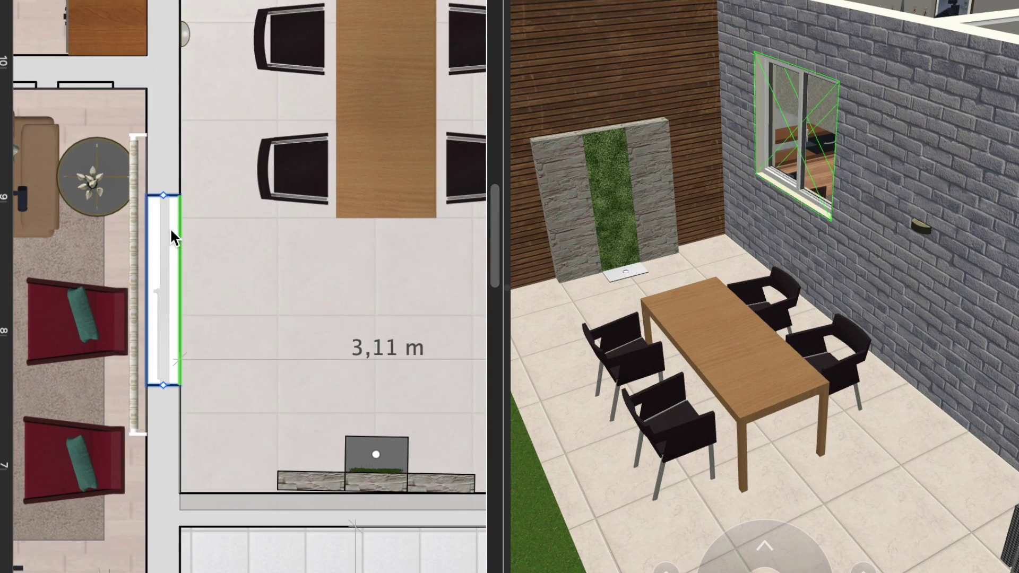
{"action": "left_click", "coordinate": [186, 34]}
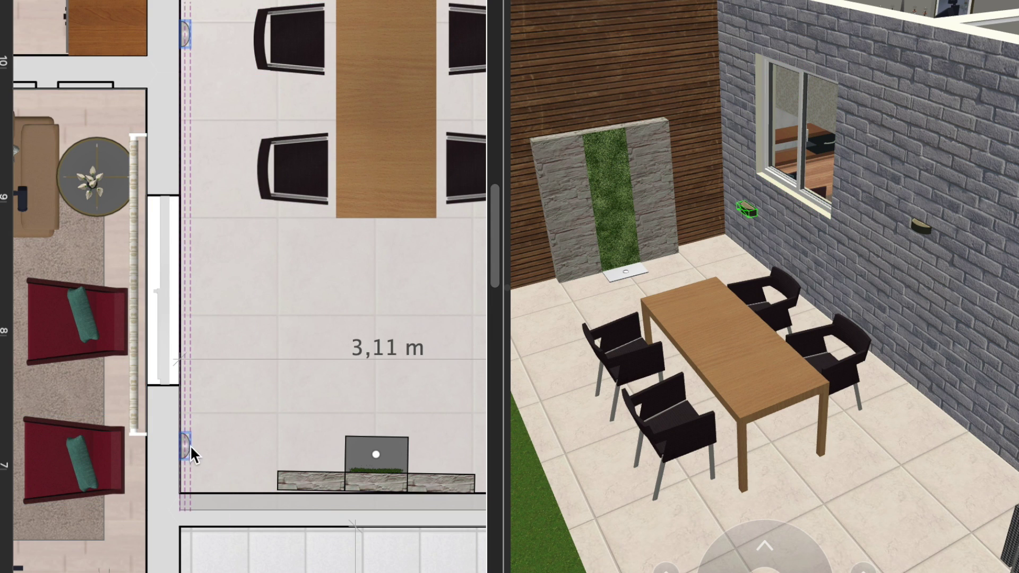
{"action": "left_click", "coordinate": [190, 448]}
{"action": "scroll", "coordinate": [293, 412], "scroll_direction": "down", "scroll_amount": 2}
{"action": "scroll", "coordinate": [292, 411], "scroll_direction": "down", "scroll_amount": 3}
{"action": "scroll", "coordinate": [292, 411], "scroll_direction": "down", "scroll_amount": 2}
{"action": "scroll", "coordinate": [273, 426], "scroll_direction": "down", "scroll_amount": 2}
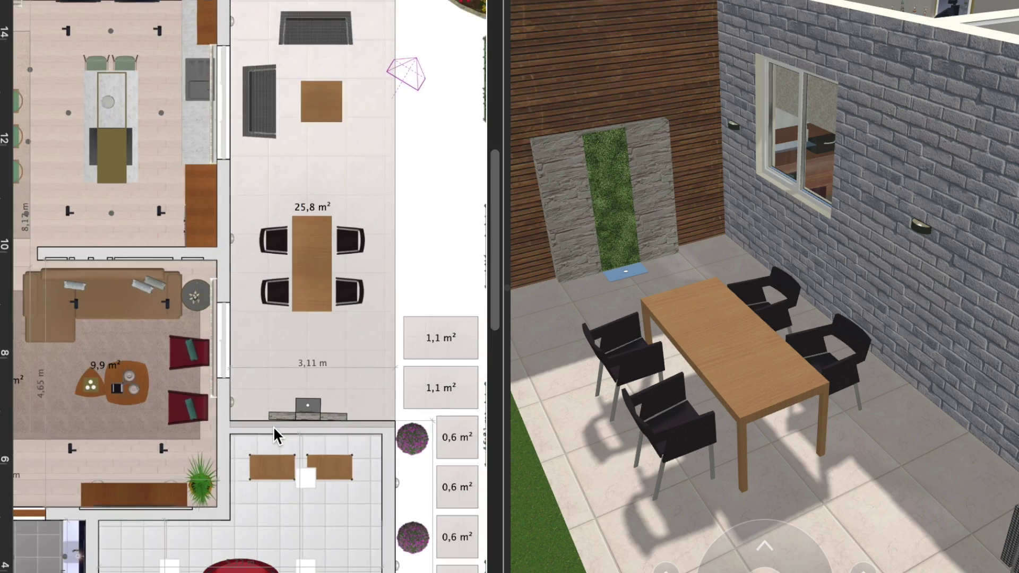
{"action": "scroll", "coordinate": [273, 426], "scroll_direction": "down", "scroll_amount": 2}
{"action": "scroll", "coordinate": [273, 425], "scroll_direction": "down", "scroll_amount": 2}
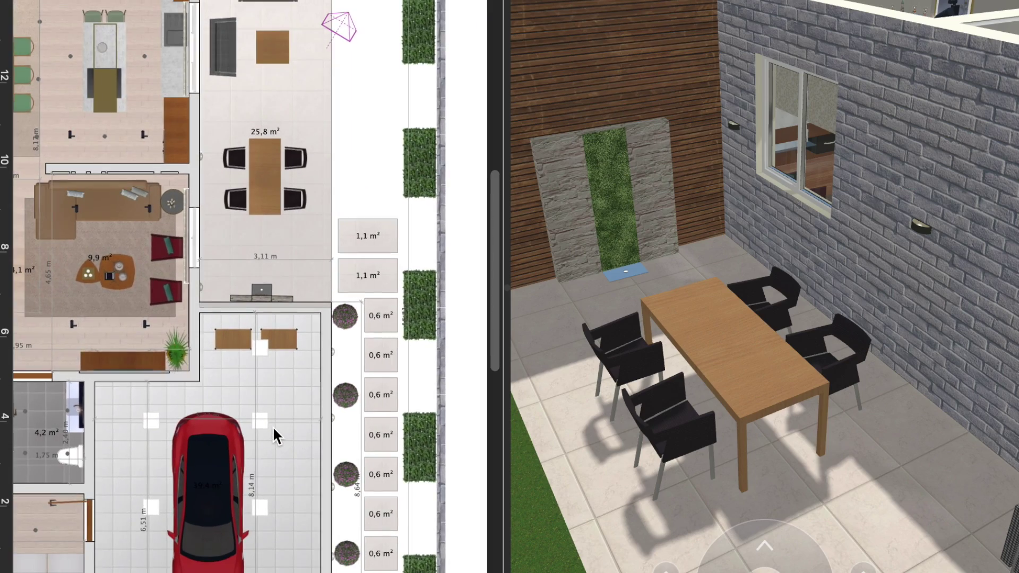
Step: Walk along the side garden path in 3D and turn to face the wooden front gates
{"action": "scroll", "coordinate": [272, 422], "scroll_direction": "down", "scroll_amount": 3}
{"action": "scroll", "coordinate": [272, 421], "scroll_direction": "left", "scroll_amount": 2}
{"action": "scroll", "coordinate": [745, 307], "scroll_direction": "left", "scroll_amount": 5}
{"action": "scroll", "coordinate": [745, 307], "scroll_direction": "left", "scroll_amount": 5}
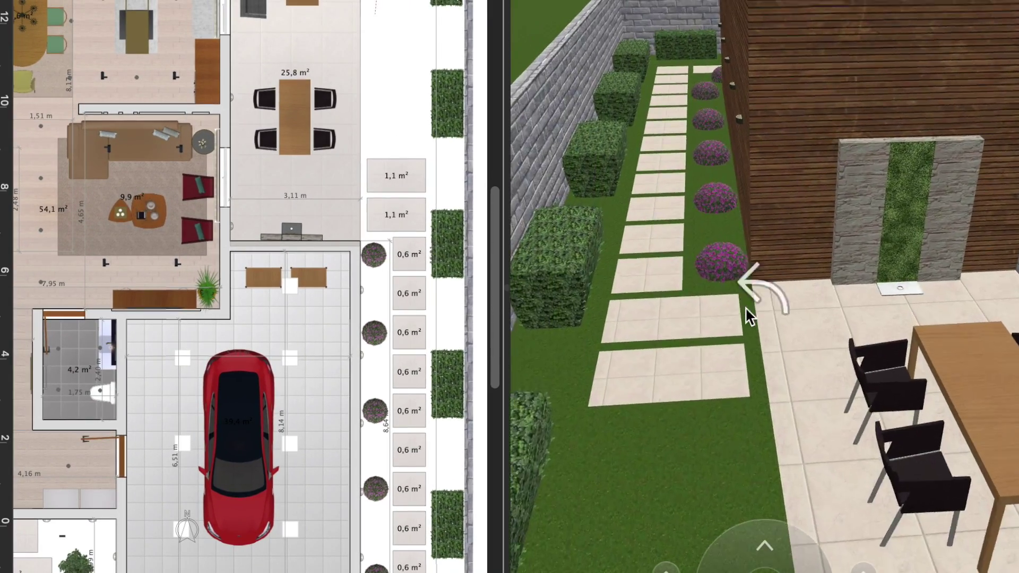
{"action": "scroll", "coordinate": [745, 306], "scroll_direction": "up", "scroll_amount": 5}
{"action": "scroll", "coordinate": [745, 307], "scroll_direction": "up", "scroll_amount": 5}
{"action": "scroll", "coordinate": [745, 307], "scroll_direction": "up", "scroll_amount": 5}
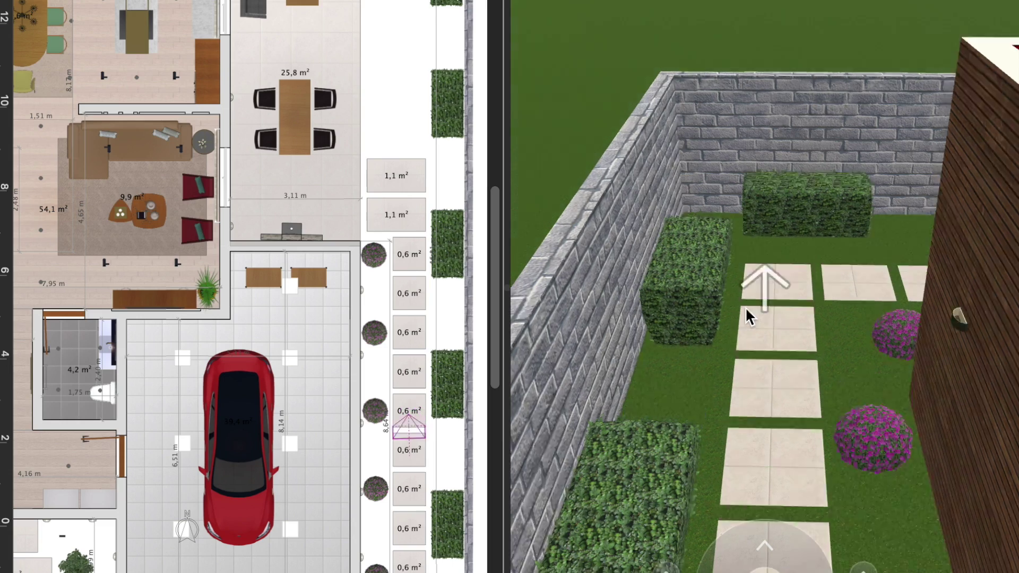
{"action": "scroll", "coordinate": [745, 306], "scroll_direction": "up", "scroll_amount": 5}
{"action": "scroll", "coordinate": [745, 307], "scroll_direction": "right", "scroll_amount": 5}
{"action": "scroll", "coordinate": [745, 307], "scroll_direction": "right", "scroll_amount": 5}
{"action": "scroll", "coordinate": [745, 307], "scroll_direction": "left", "scroll_amount": 5}
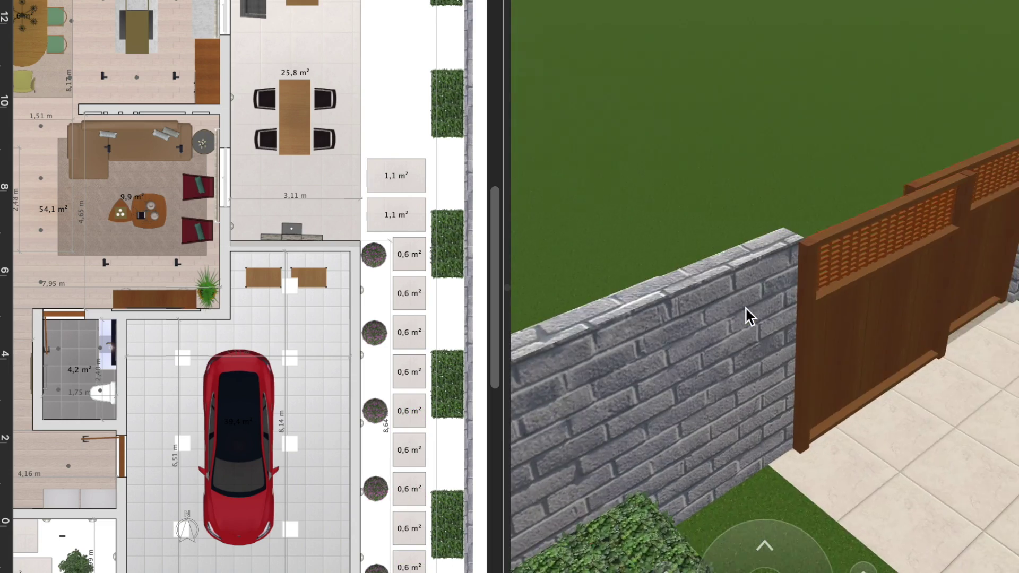
{"action": "scroll", "coordinate": [745, 307], "scroll_direction": "left", "scroll_amount": 5}
{"action": "scroll", "coordinate": [745, 307], "scroll_direction": "up", "scroll_amount": 5}
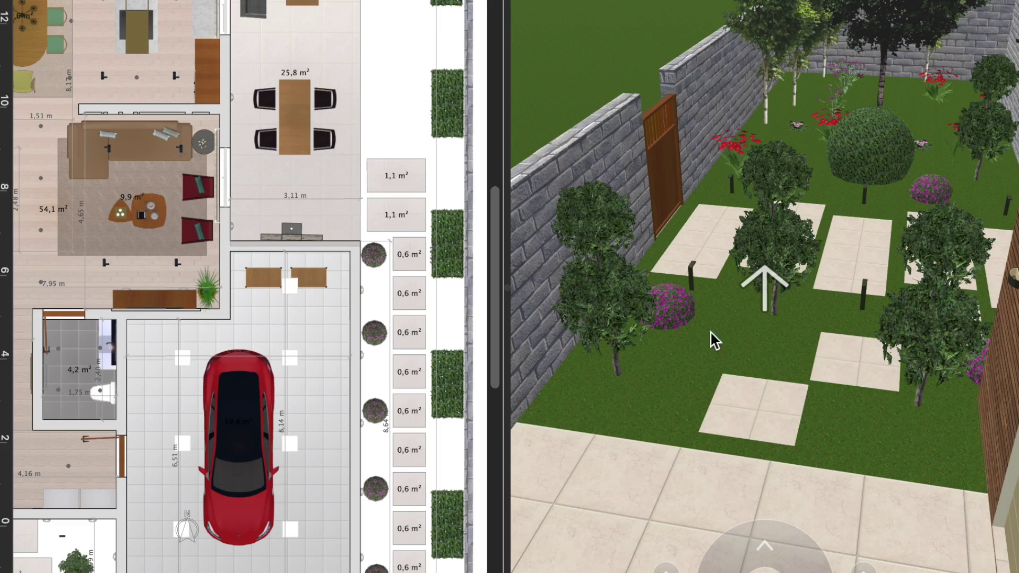
{"action": "scroll", "coordinate": [745, 307], "scroll_direction": "up", "scroll_amount": 5}
{"action": "scroll", "coordinate": [702, 352], "scroll_direction": "right", "scroll_amount": 5}
{"action": "scroll", "coordinate": [702, 351], "scroll_direction": "up", "scroll_amount": 5}
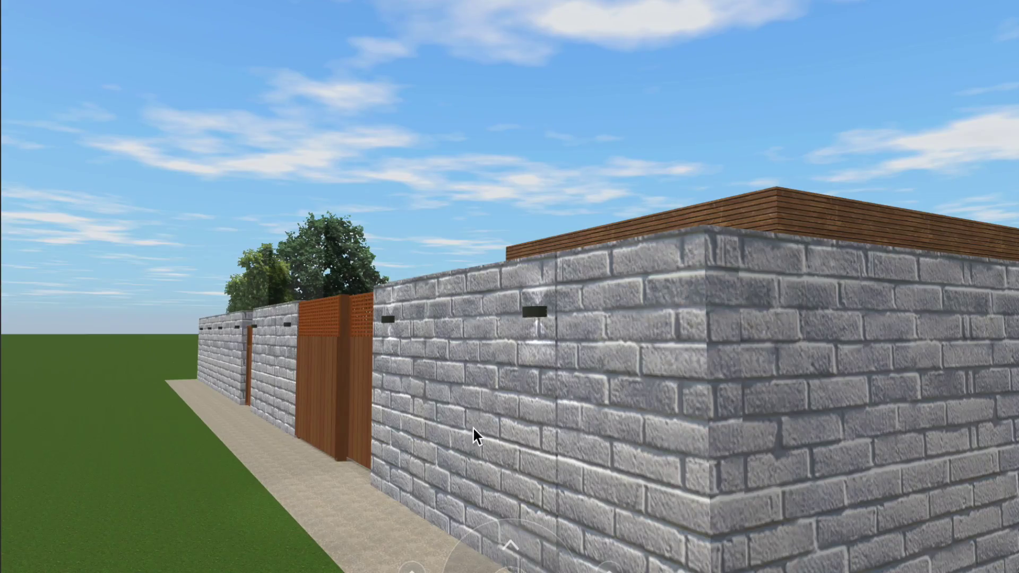
{"action": "scroll", "coordinate": [351, 418], "scroll_direction": "up", "scroll_amount": 3}
{"action": "scroll", "coordinate": [352, 418], "scroll_direction": "up", "scroll_amount": 3}
{"action": "scroll", "coordinate": [352, 418], "scroll_direction": "up", "scroll_amount": 3}
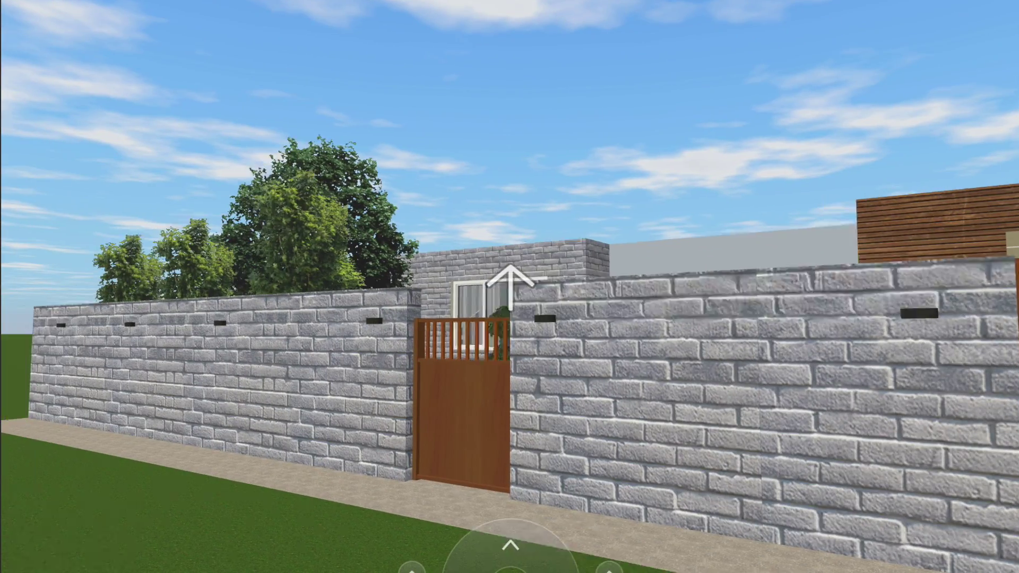
{"action": "left_click_drag", "start_coordinate": [517, 548], "coordinate": [528, 552]}
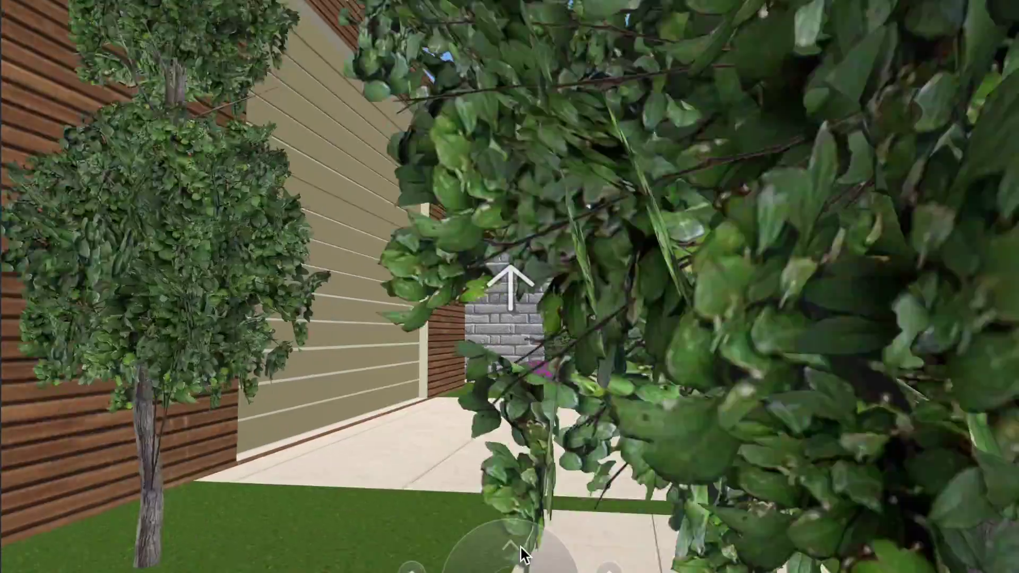
Step: Walk forward through the front garden and entrance into the garage beside the red car
{"action": "left_click_drag", "start_coordinate": [520, 554], "coordinate": [517, 556]}
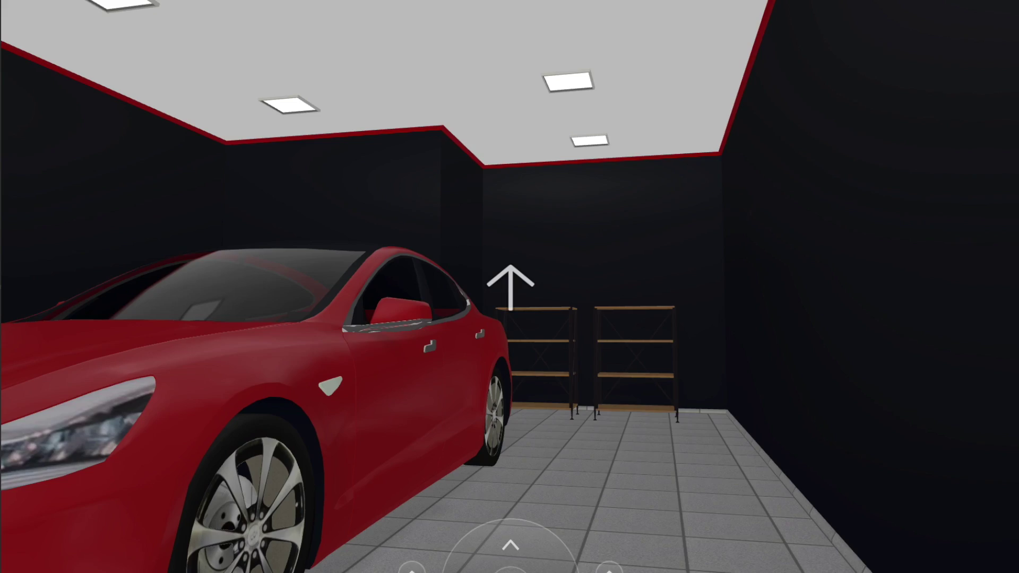
Step: Walk on from the garage past the shelves toward the dining area beside the kitchen
{"action": "left_click", "coordinate": [511, 547]}
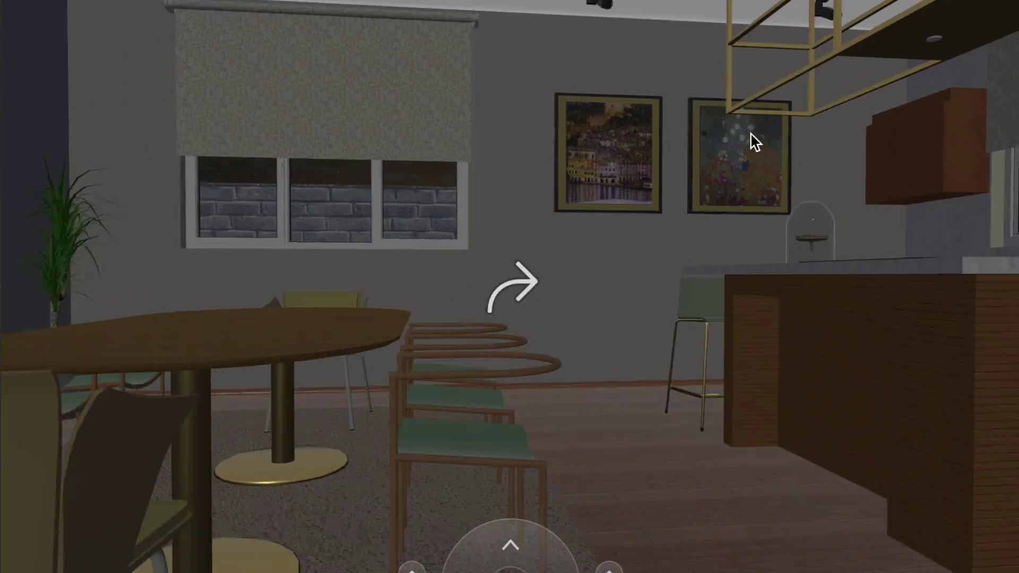
Step: Switch to the split 2D/3D layout showing the dining room and the vase on its table
{"action": "left_click", "coordinate": [606, 11]}
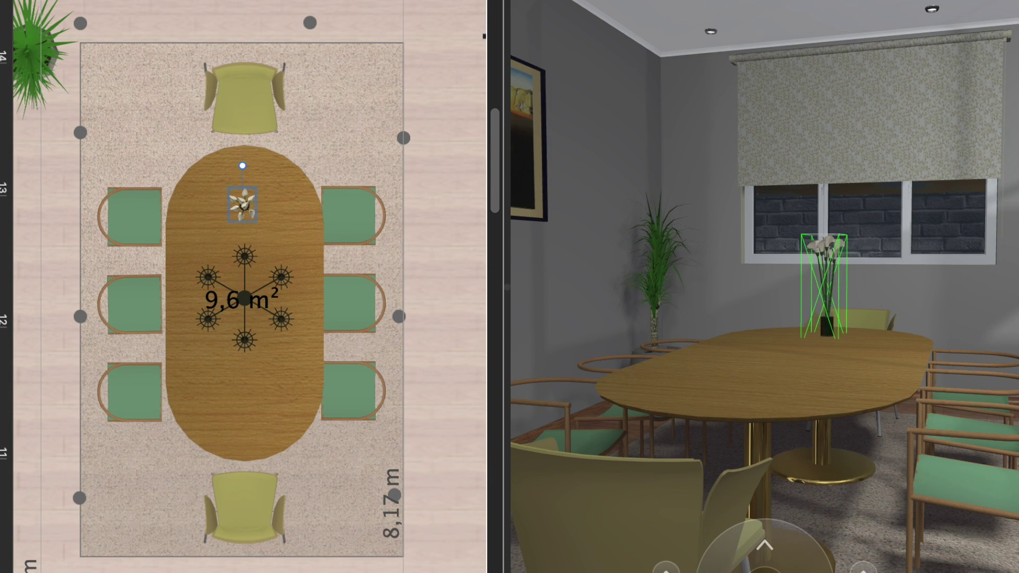
Step: Duplicate the flower vase and slide the copy toward the oval table's lower end, then select the master bed
{"action": "right_click", "coordinate": [243, 215]}
{"action": "left_click", "coordinate": [296, 300]}
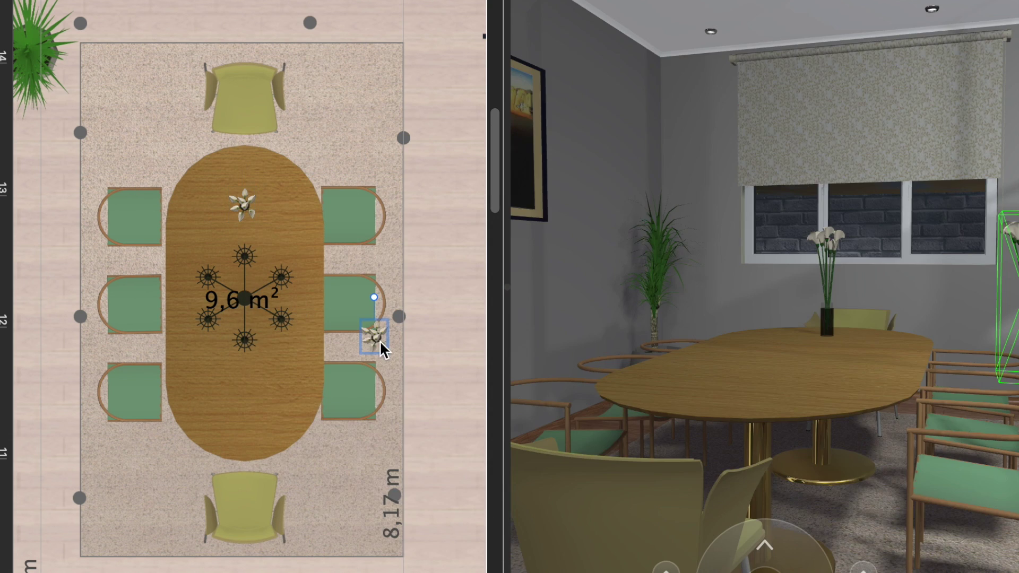
{"action": "left_click_drag", "start_coordinate": [254, 314], "coordinate": [295, 397]}
{"action": "right_click", "coordinate": [2, 3]}
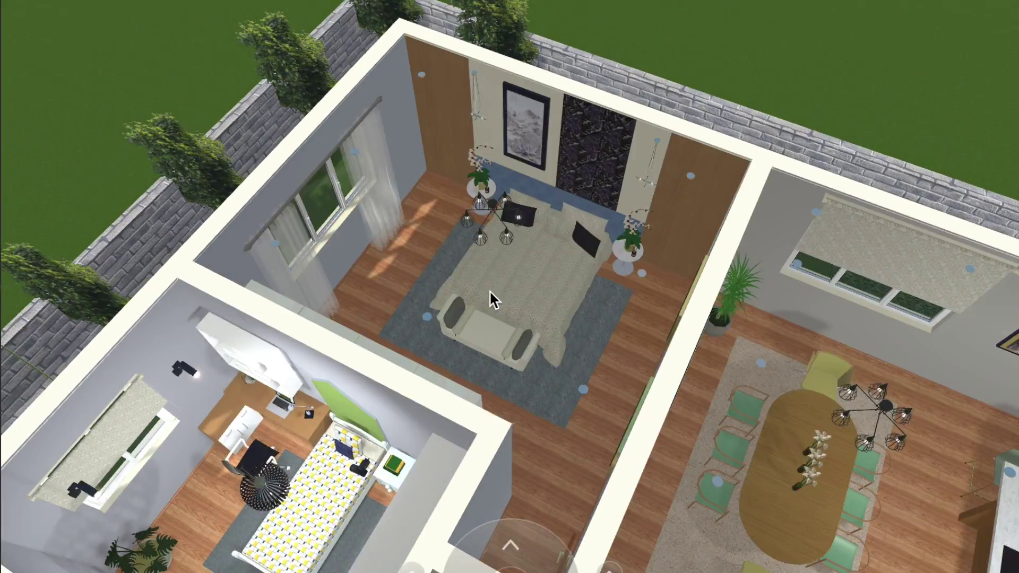
{"action": "left_click", "coordinate": [511, 165]}
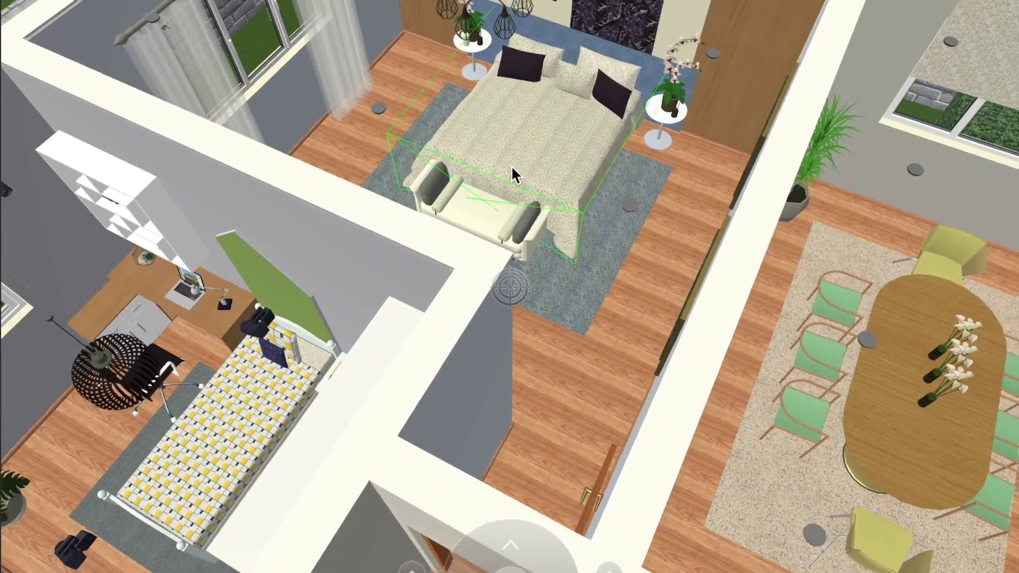